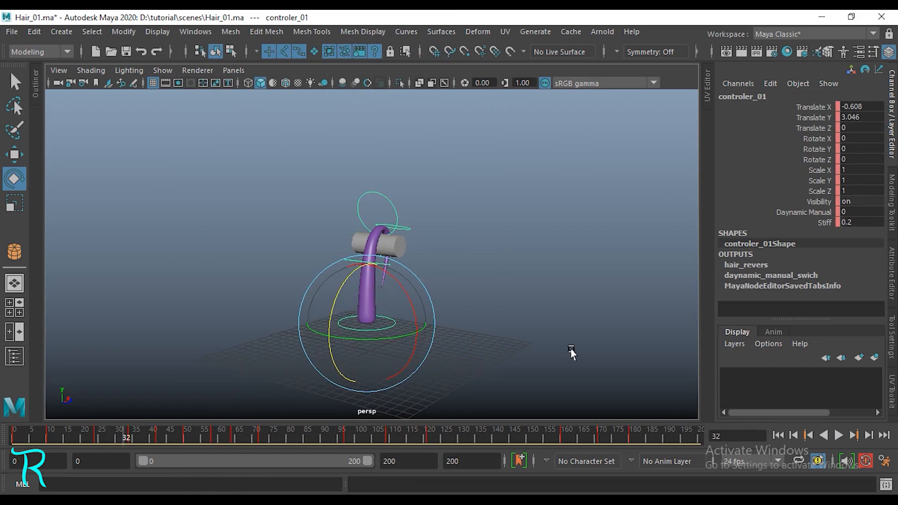
Play the animation of the finished hair rig.
{"action": "left_click", "coordinate": [570, 349]}
{"action": "key", "text": "alt+v"}
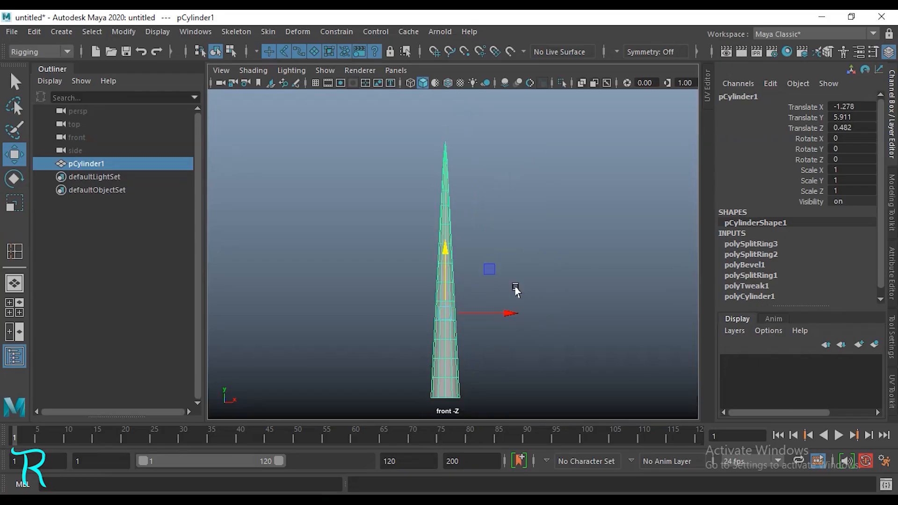
Examine the tapered hair cylinder in the front view.
{"action": "middle_click_drag", "start_coordinate": [514, 286], "coordinate": [517, 270], "text": "alt"}
{"action": "left_click", "coordinate": [580, 241]}
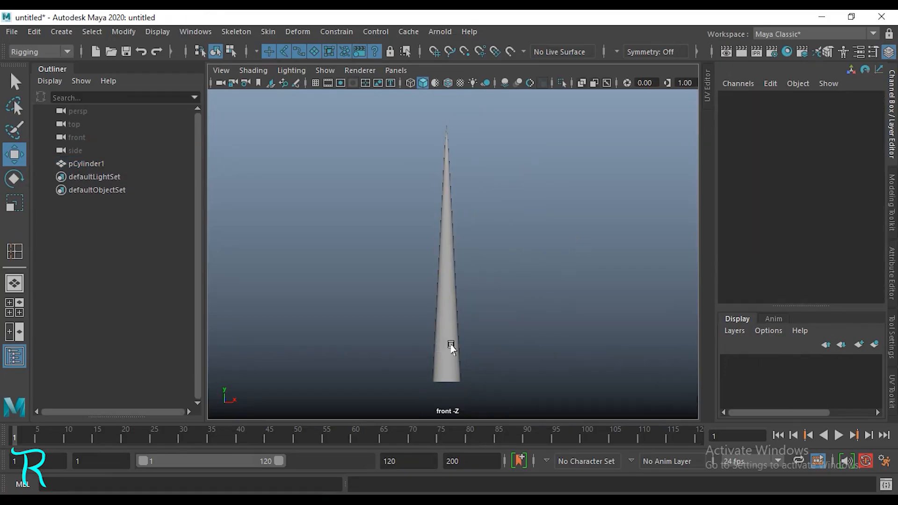
{"action": "left_click", "coordinate": [449, 343]}
{"action": "scroll", "coordinate": [545, 207], "scroll_direction": "up", "scroll_amount": 2}
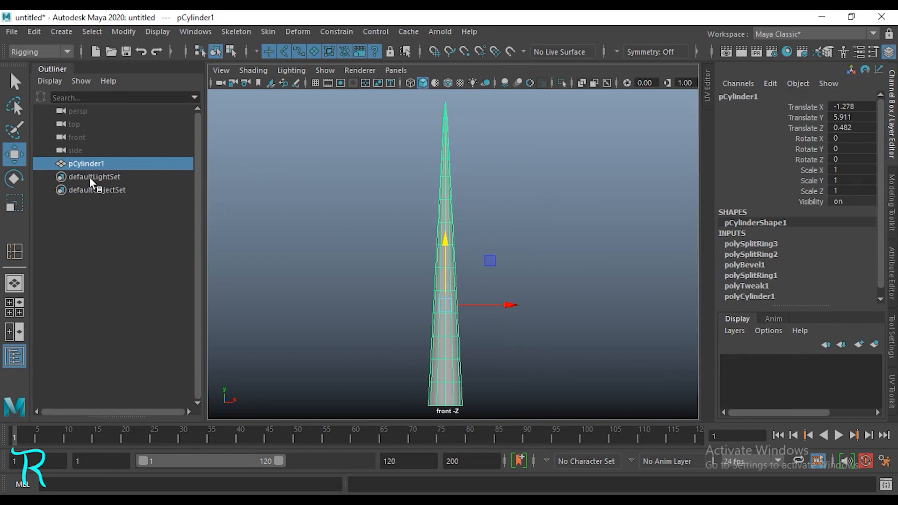
{"action": "scroll", "coordinate": [367, 286], "scroll_direction": "down", "scroll_amount": 2}
{"action": "left_click", "coordinate": [288, 344]}
{"action": "key", "text": "space"}
{"action": "key", "text": "space"}
{"action": "middle_click_drag", "start_coordinate": [367, 286], "coordinate": [342, 274], "text": "alt"}
{"action": "scroll", "coordinate": [378, 308], "scroll_direction": "up", "scroll_amount": 2}
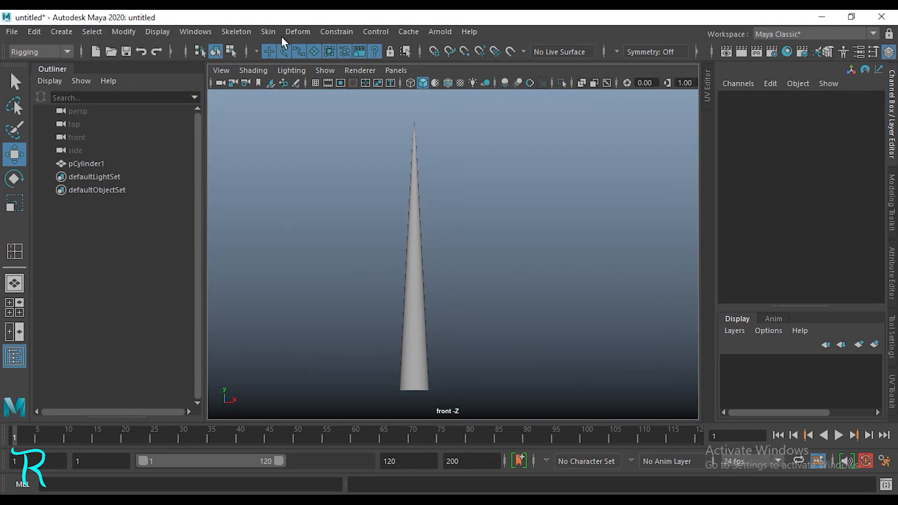
Turn on X-ray joints and the grid in the front view, with the Create Joints tool active.
{"action": "left_click", "coordinate": [606, 84]}
{"action": "middle_click_drag", "start_coordinate": [256, 124], "coordinate": [260, 114], "text": "alt"}
{"action": "left_click", "coordinate": [236, 32]}
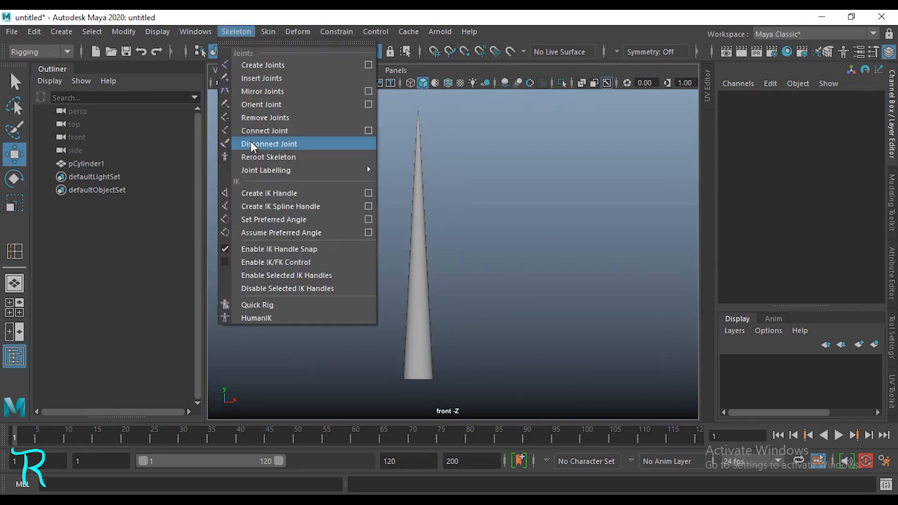
{"action": "left_click", "coordinate": [263, 65]}
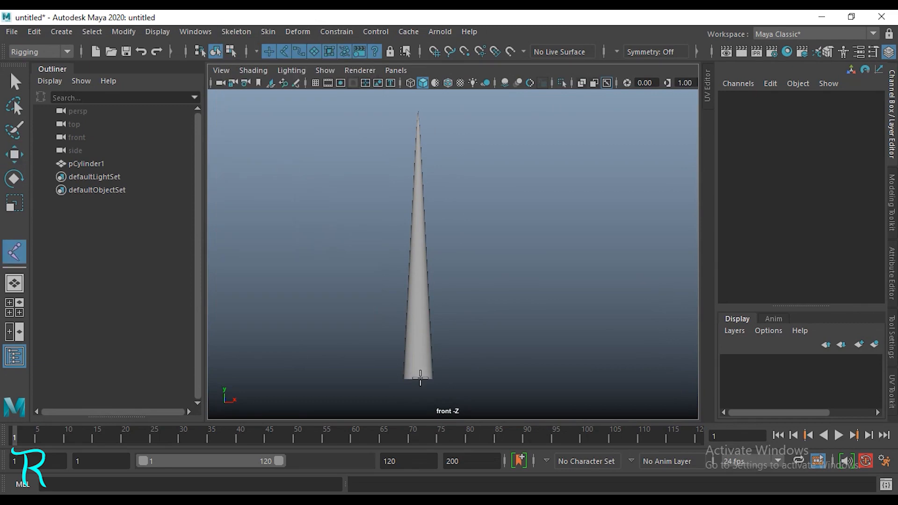
{"action": "left_click", "coordinate": [316, 84]}
{"action": "scroll", "coordinate": [451, 344], "scroll_direction": "up", "scroll_amount": 2}
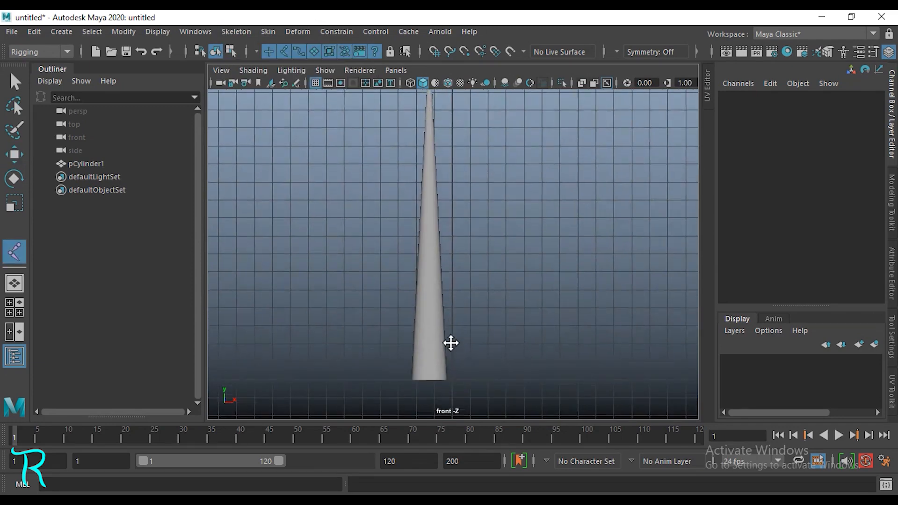
{"action": "middle_click_drag", "start_coordinate": [451, 345], "coordinate": [447, 361], "text": "alt"}
Draw a straight vertical chain of eight joints beside the hair cylinder, from the grid origin up to the height of its tip.
{"action": "key", "text": "x"}
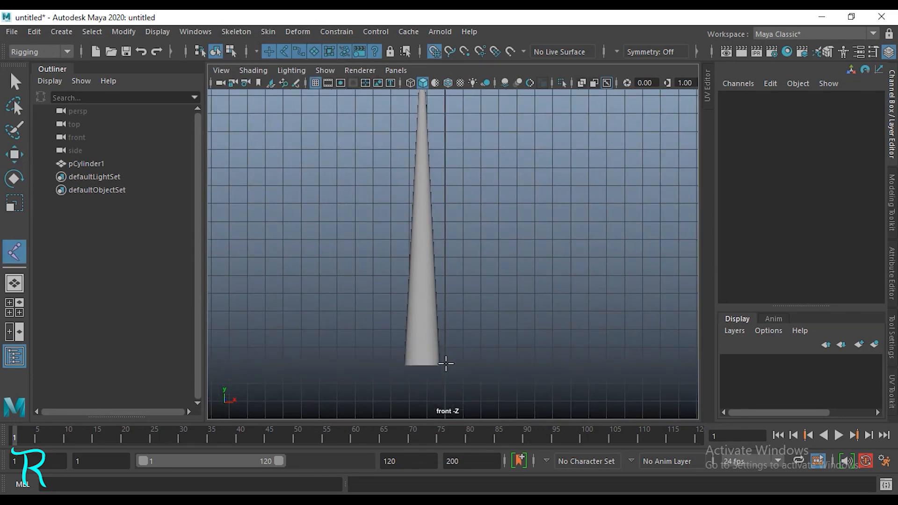
{"action": "left_click", "coordinate": [446, 363]}
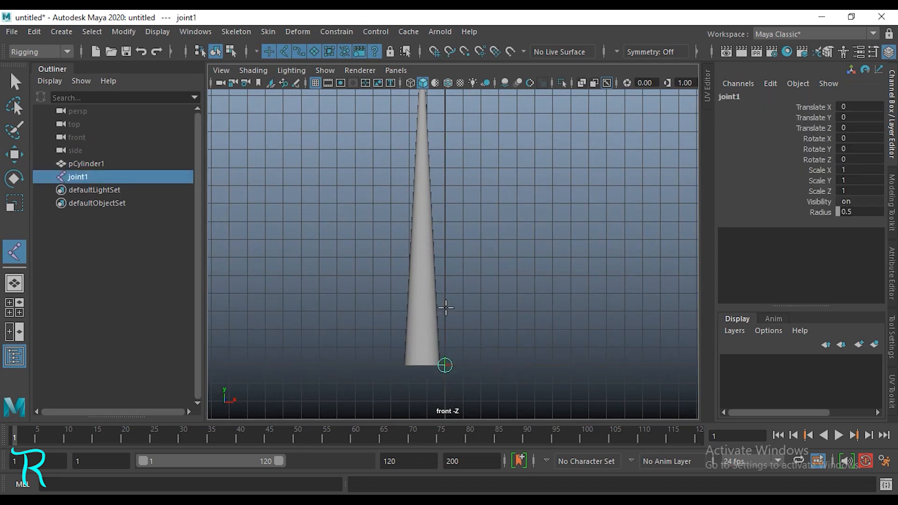
{"action": "left_click", "coordinate": [444, 308]}
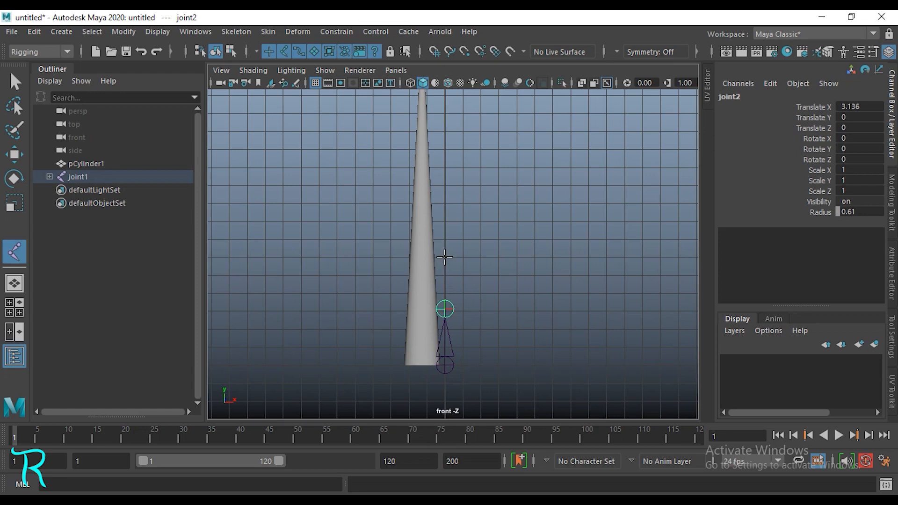
{"action": "left_click", "coordinate": [445, 257]}
{"action": "left_click", "coordinate": [445, 218]}
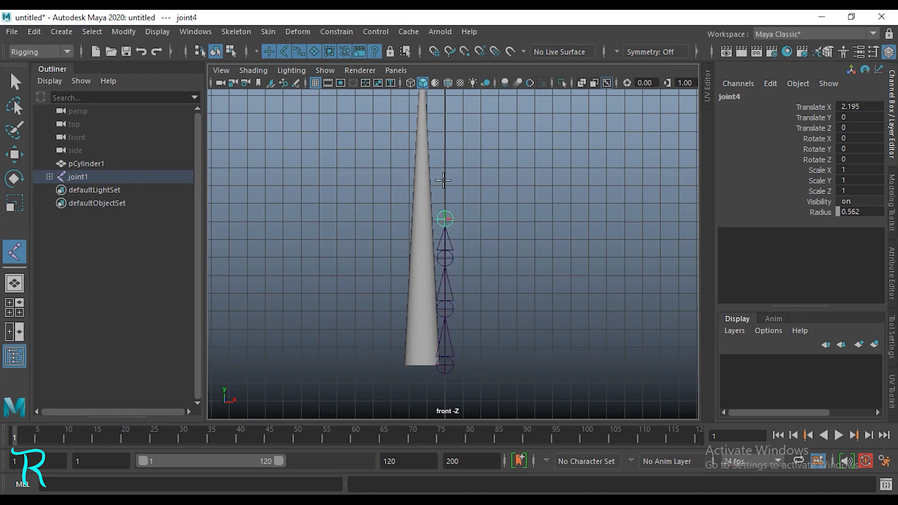
{"action": "left_click", "coordinate": [444, 181]}
{"action": "left_click", "coordinate": [444, 139]}
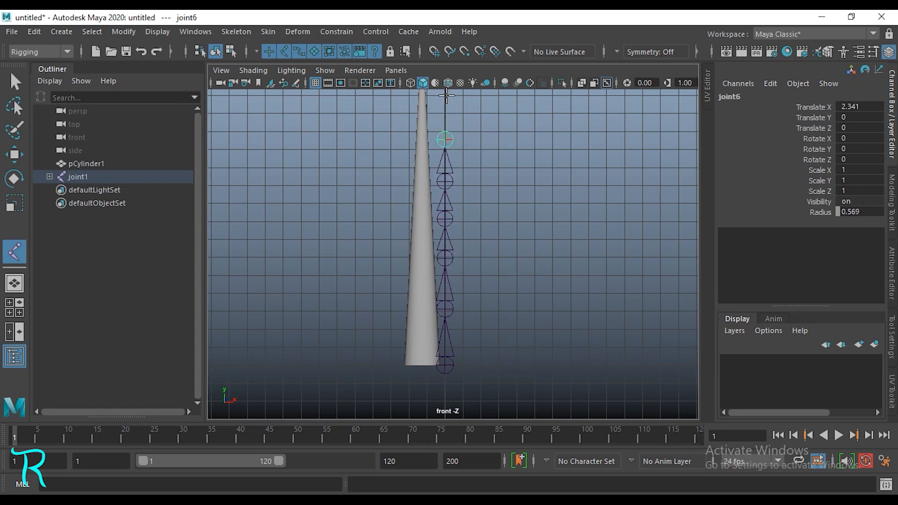
{"action": "left_click", "coordinate": [446, 99]}
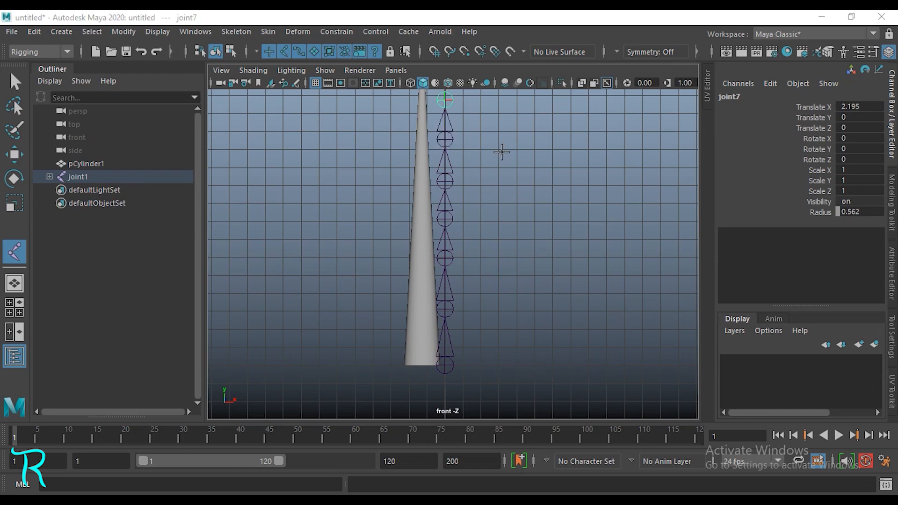
{"action": "middle_click_drag", "start_coordinate": [502, 155], "coordinate": [497, 297], "text": "alt"}
{"action": "left_click", "coordinate": [441, 195]}
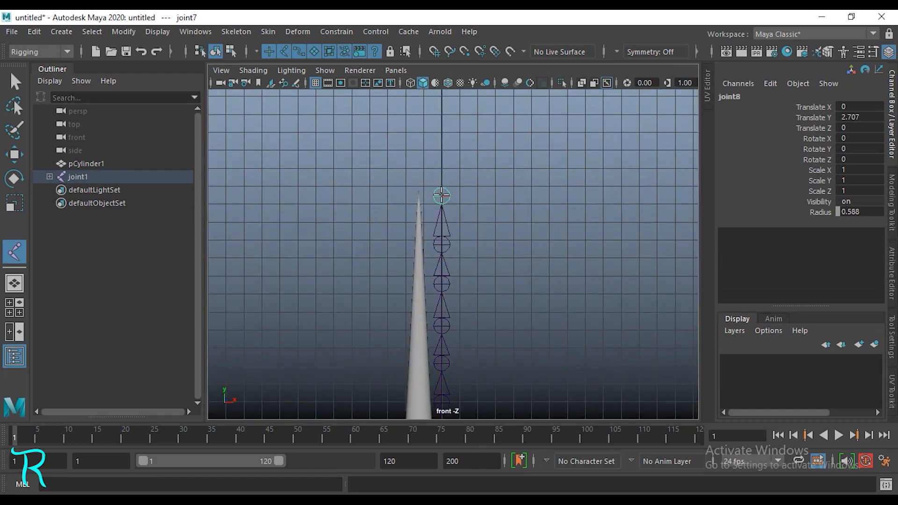
Move the top two joints slightly upward along the chain, placing the tip joint at a Translate X of about 2.64.
{"action": "right_click_drag", "start_coordinate": [489, 268], "coordinate": [543, 267], "text": "alt"}
{"action": "middle_click_drag", "start_coordinate": [445, 170], "coordinate": [445, 256], "text": "alt"}
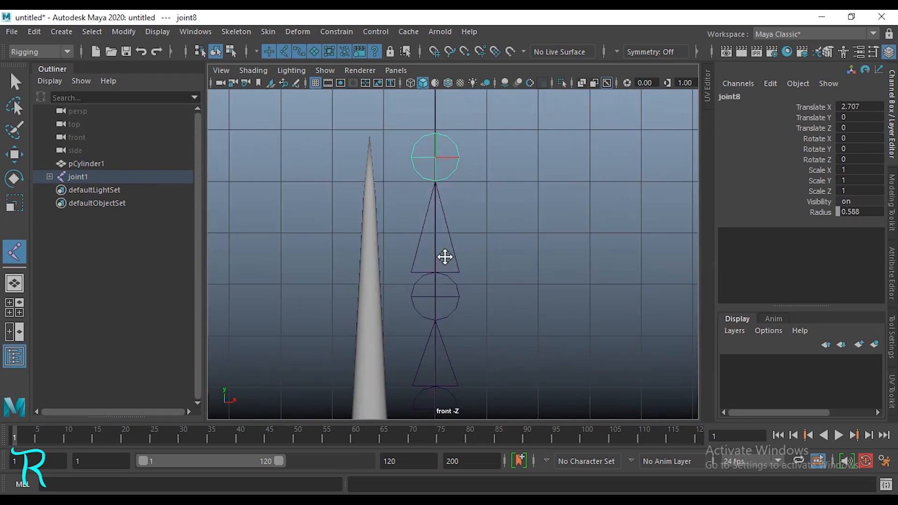
{"action": "key", "text": "w"}
{"action": "left_click", "coordinate": [430, 154]}
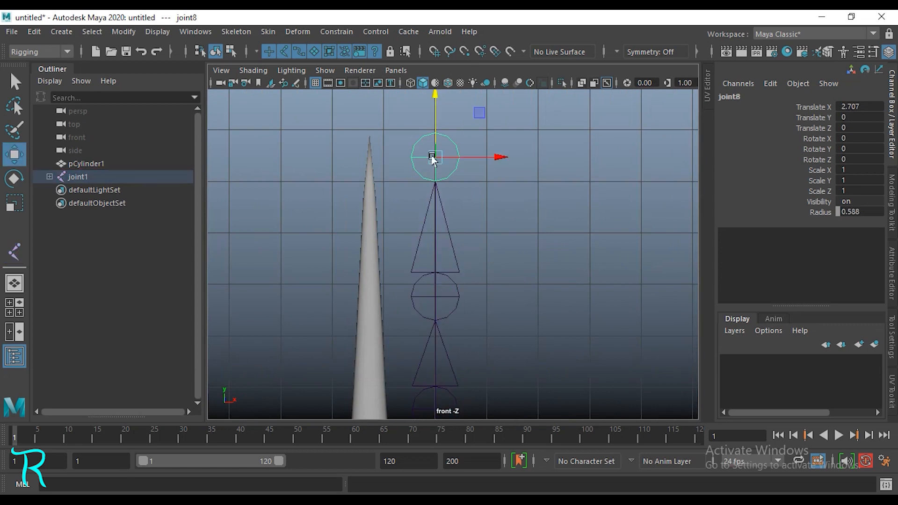
{"action": "left_click_drag", "start_coordinate": [433, 100], "coordinate": [432, 69]}
{"action": "left_click", "coordinate": [434, 281]}
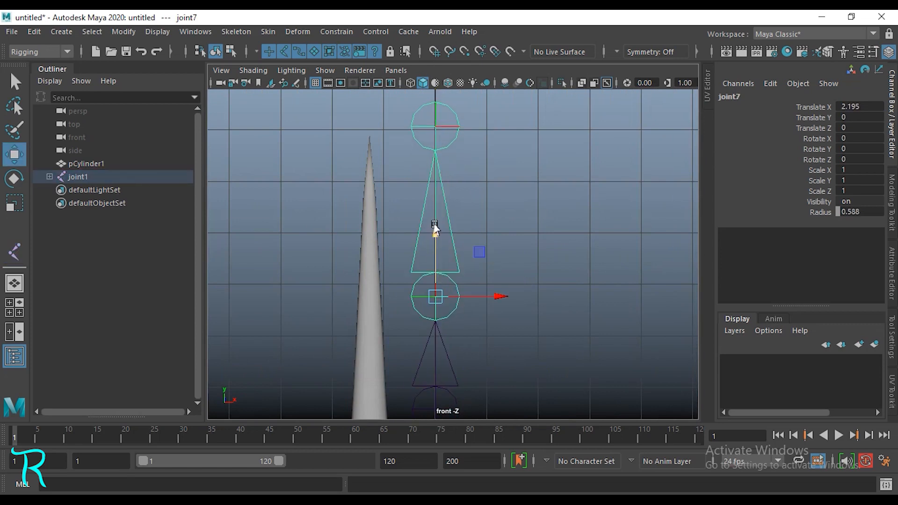
{"action": "left_click_drag", "start_coordinate": [433, 234], "coordinate": [434, 204]}
{"action": "left_click", "coordinate": [431, 108]}
{"action": "middle_click_drag", "start_coordinate": [473, 194], "coordinate": [466, 241]}
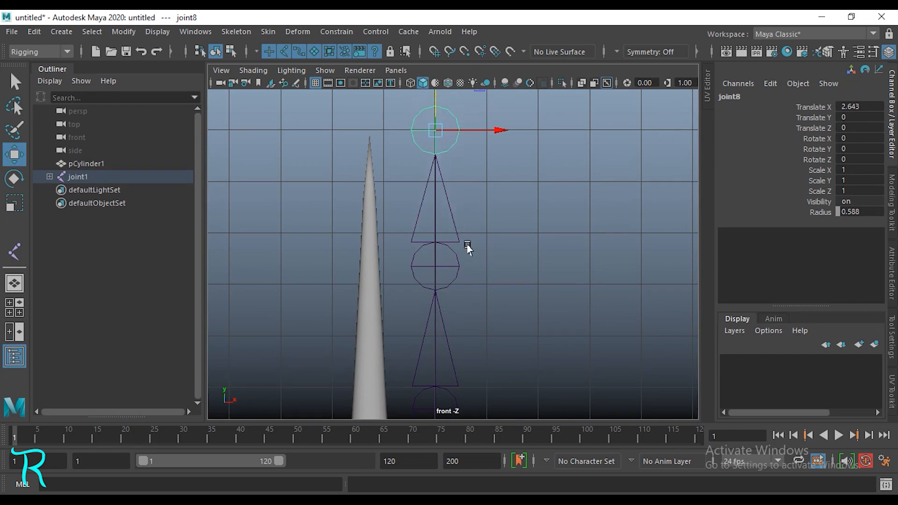
{"action": "scroll", "coordinate": [505, 333], "scroll_direction": "down", "scroll_amount": 5}
{"action": "scroll", "coordinate": [509, 336], "scroll_direction": "up", "scroll_amount": 4}
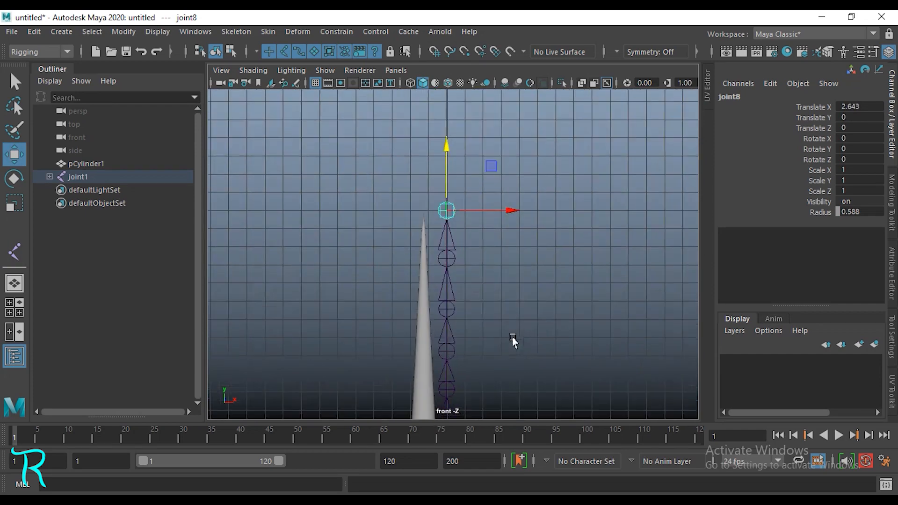
Hide the hair cylinder so only the joint chain is displayed.
{"action": "left_click", "coordinate": [257, 304]}
{"action": "left_click", "coordinate": [416, 389]}
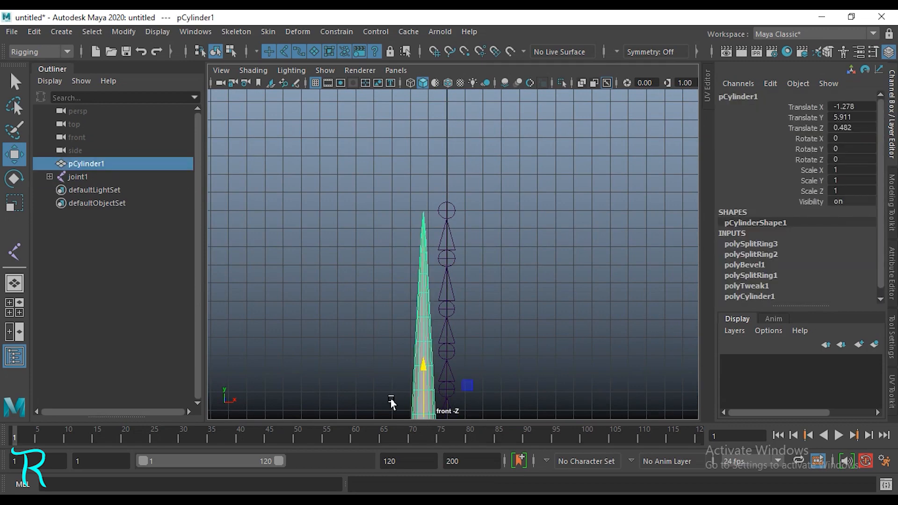
{"action": "key", "text": "ctrl+h"}
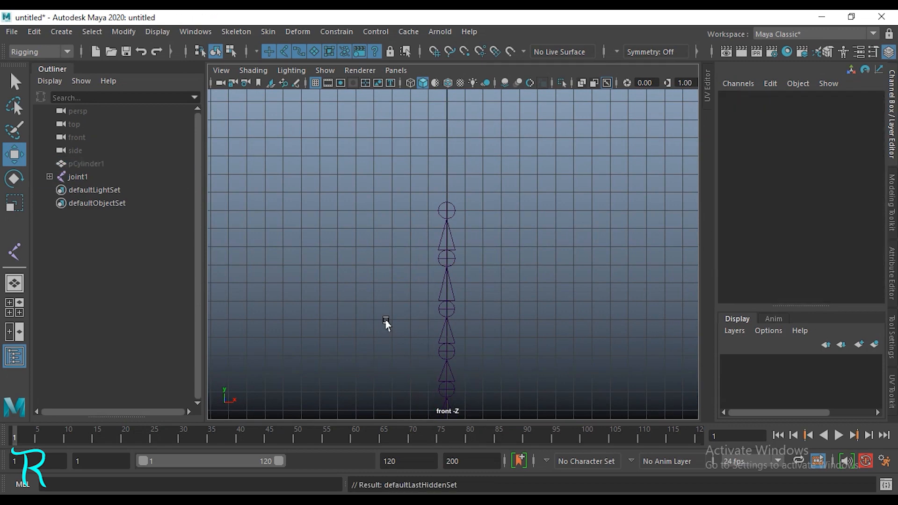
Create an IK spline handle from the root joint to the tip joint, with auto create curve, auto simplify curve and 3 spans.
{"action": "middle_click_drag", "start_coordinate": [391, 341], "coordinate": [354, 212], "text": "alt"}
{"action": "scroll", "coordinate": [377, 251], "scroll_direction": "down", "scroll_amount": 4}
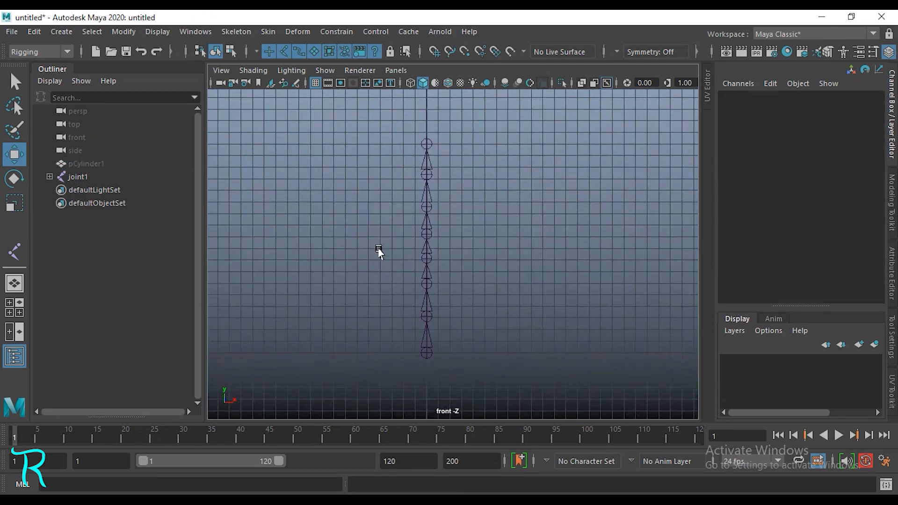
{"action": "scroll", "coordinate": [400, 307], "scroll_direction": "up", "scroll_amount": 4}
{"action": "middle_click_drag", "start_coordinate": [392, 357], "coordinate": [417, 345], "text": "alt"}
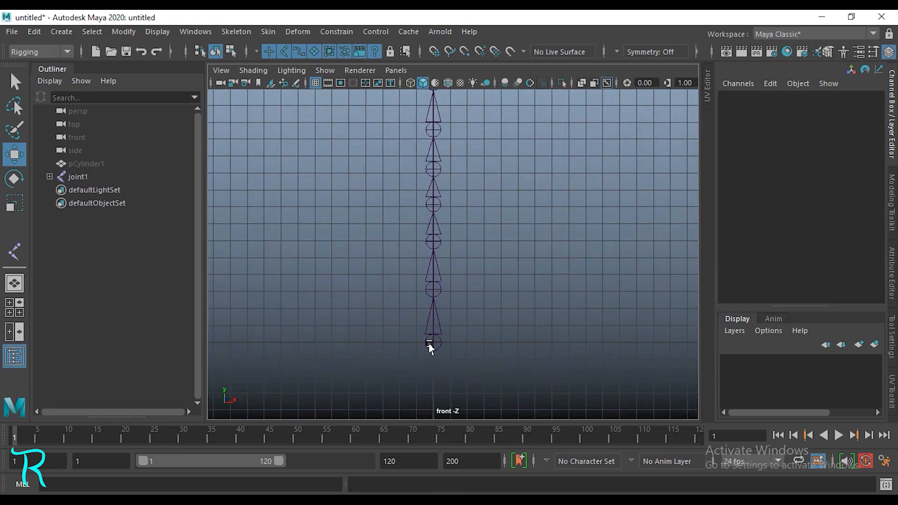
{"action": "left_click", "coordinate": [429, 346]}
{"action": "middle_click_drag", "start_coordinate": [499, 154], "coordinate": [493, 190], "text": "alt"}
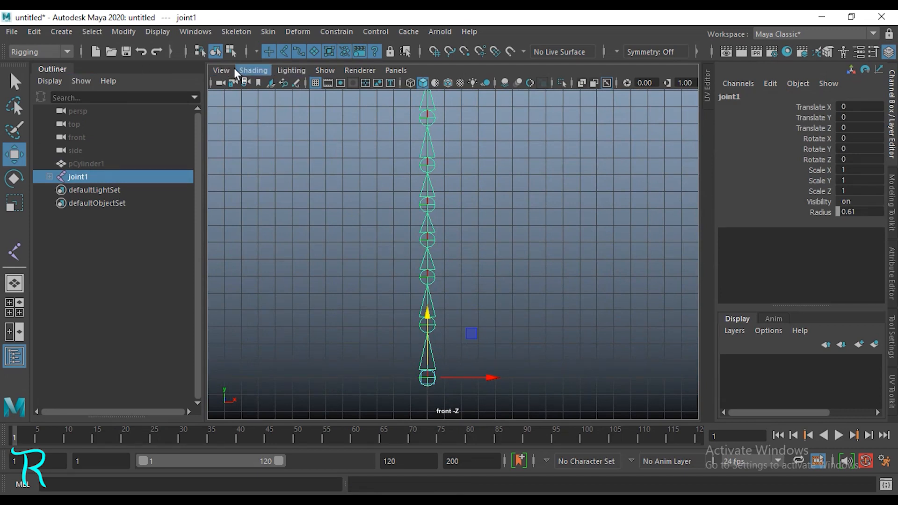
{"action": "left_click", "coordinate": [233, 33]}
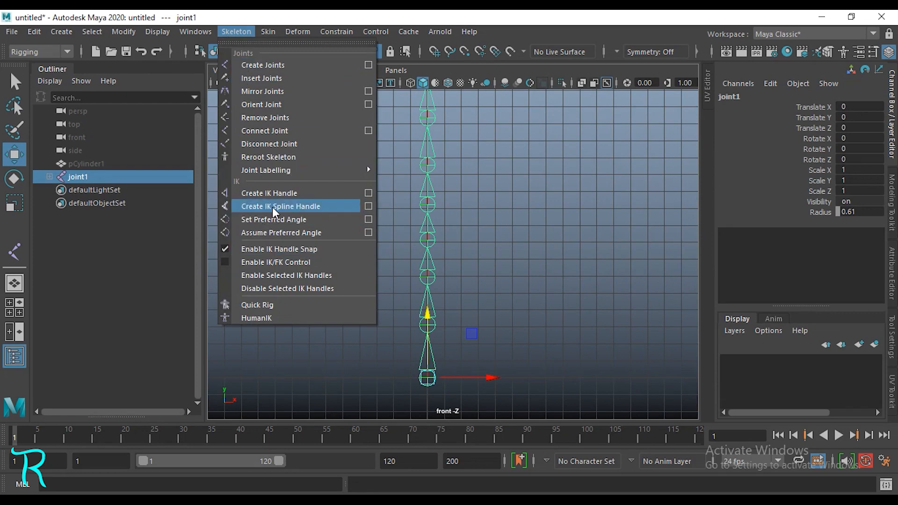
{"action": "left_click", "coordinate": [368, 206]}
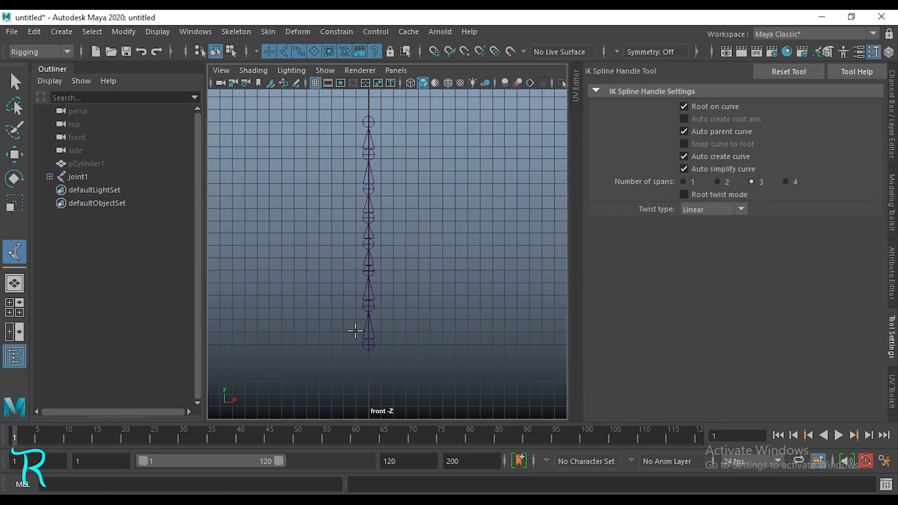
{"action": "left_click", "coordinate": [365, 345]}
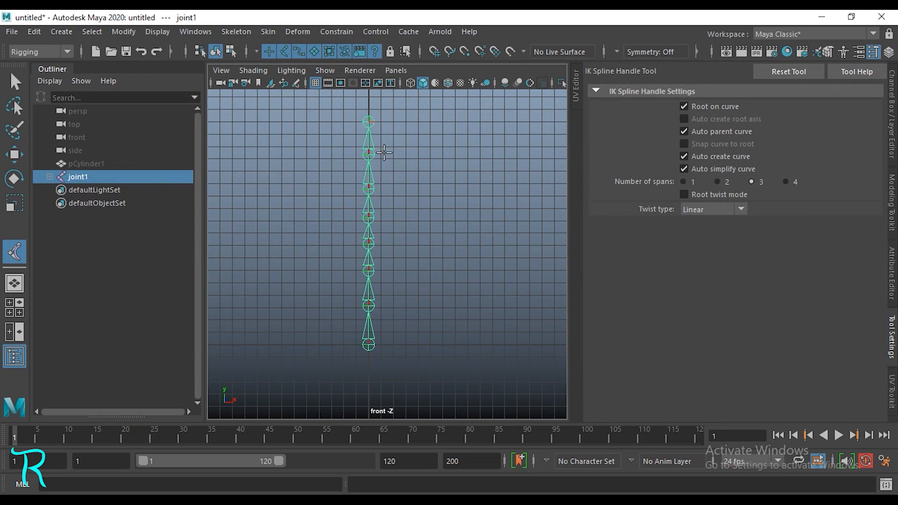
{"action": "left_click", "coordinate": [370, 120]}
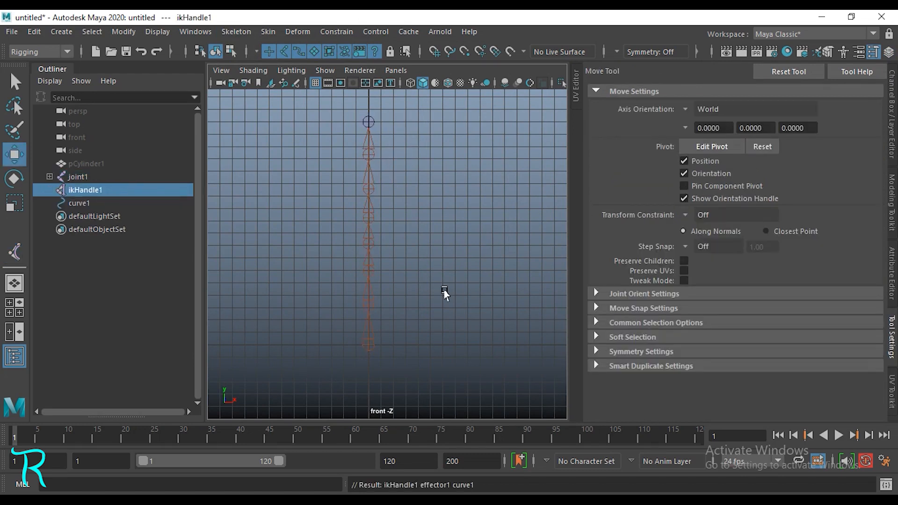
{"action": "left_click", "coordinate": [400, 148]}
Switch to the perspective view and examine the IK handle at the tip of the joint chain.
{"action": "left_click", "coordinate": [83, 189]}
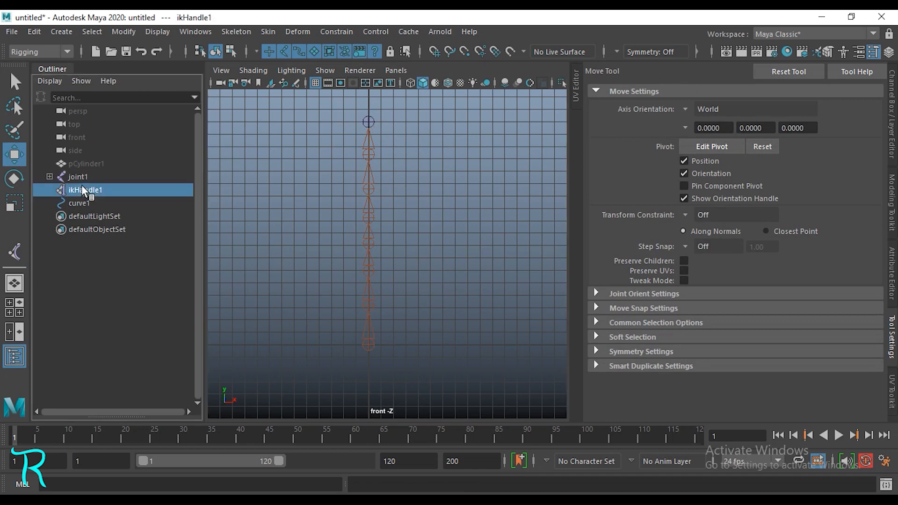
{"action": "left_click", "coordinate": [325, 71]}
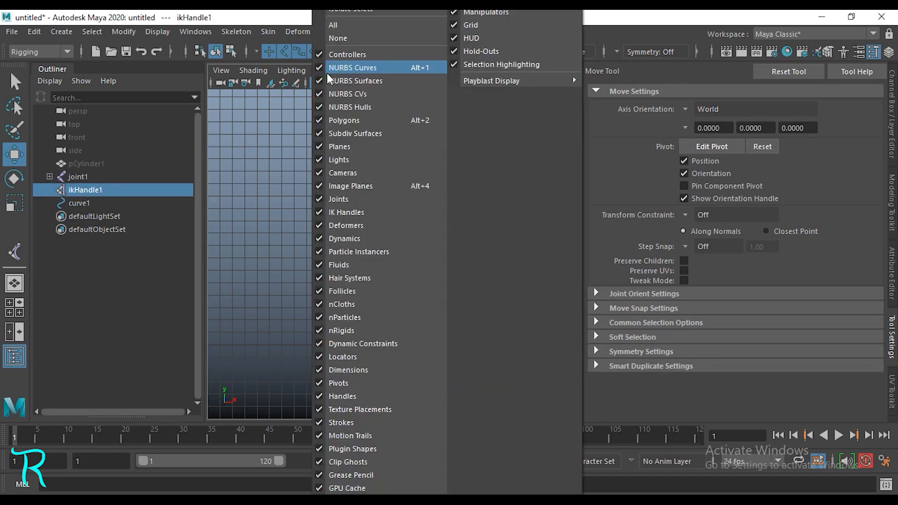
{"action": "left_click", "coordinate": [218, 205]}
{"action": "key", "text": "space"}
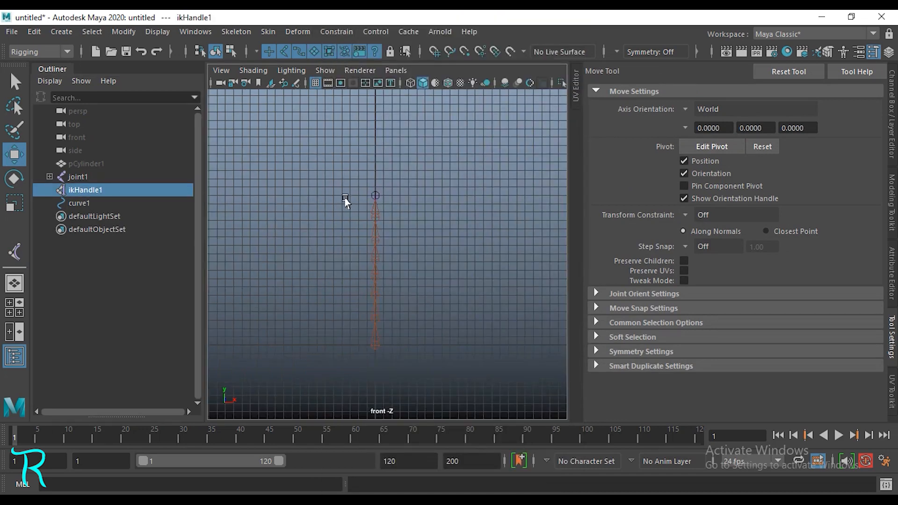
{"action": "key", "text": "space"}
{"action": "scroll", "coordinate": [444, 252], "scroll_direction": "up", "scroll_amount": 4}
{"action": "left_click_drag", "start_coordinate": [441, 262], "coordinate": [451, 290], "text": "alt"}
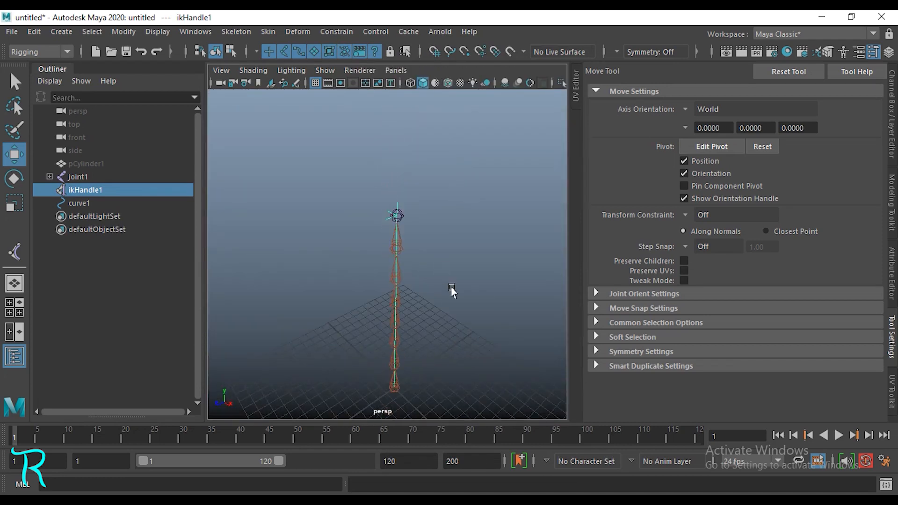
{"action": "middle_click_drag", "start_coordinate": [451, 291], "coordinate": [434, 261], "text": "alt"}
Select curve1 and inspect it up close along the joint chain.
{"action": "left_click", "coordinate": [81, 204]}
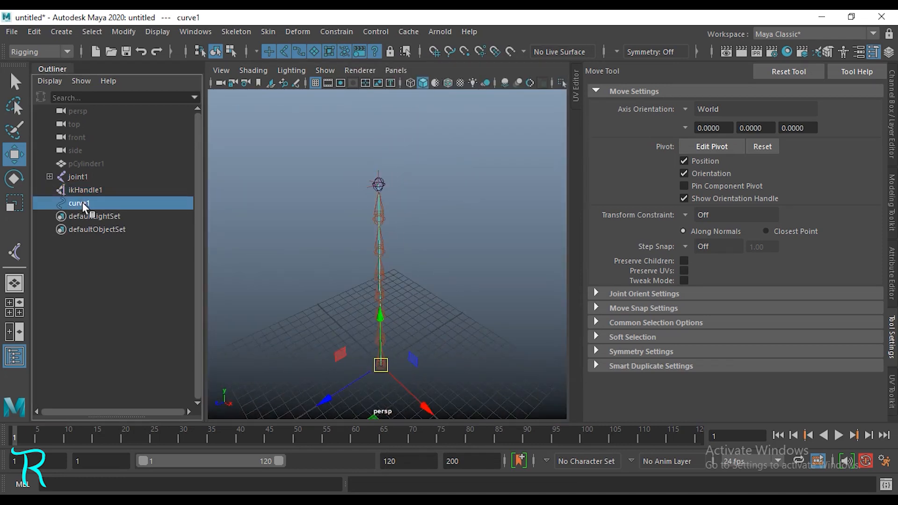
{"action": "mouse_move", "coordinate": [475, 299]}
{"action": "left_mouse_down", "text": "alt"}
{"action": "mouse_move", "coordinate": [505, 321]}
{"action": "mouse_move", "coordinate": [480, 321]}
{"action": "mouse_move", "coordinate": [494, 325]}
{"action": "left_mouse_up", "text": "alt"}
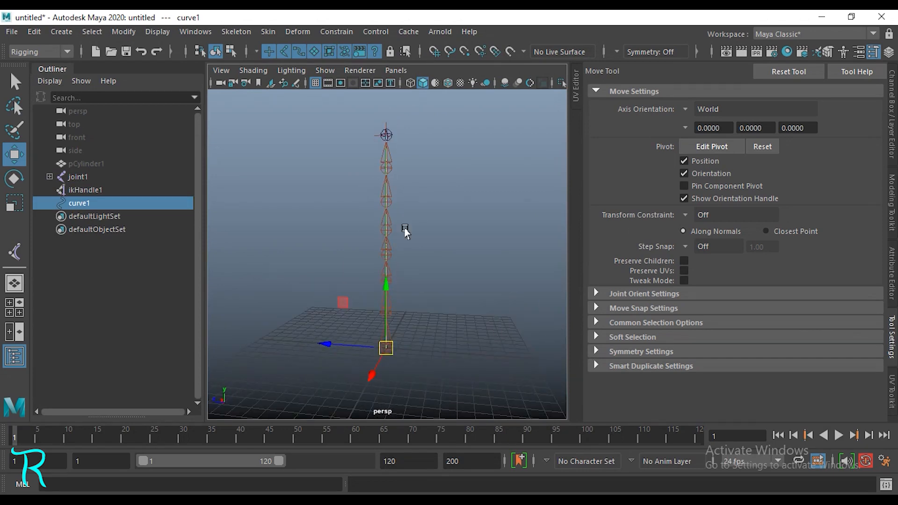
{"action": "left_click_drag", "start_coordinate": [405, 228], "coordinate": [423, 277], "text": "alt"}
{"action": "scroll", "coordinate": [435, 286], "scroll_direction": "up", "scroll_amount": 5}
{"action": "scroll", "coordinate": [436, 290], "scroll_direction": "up", "scroll_amount": 1}
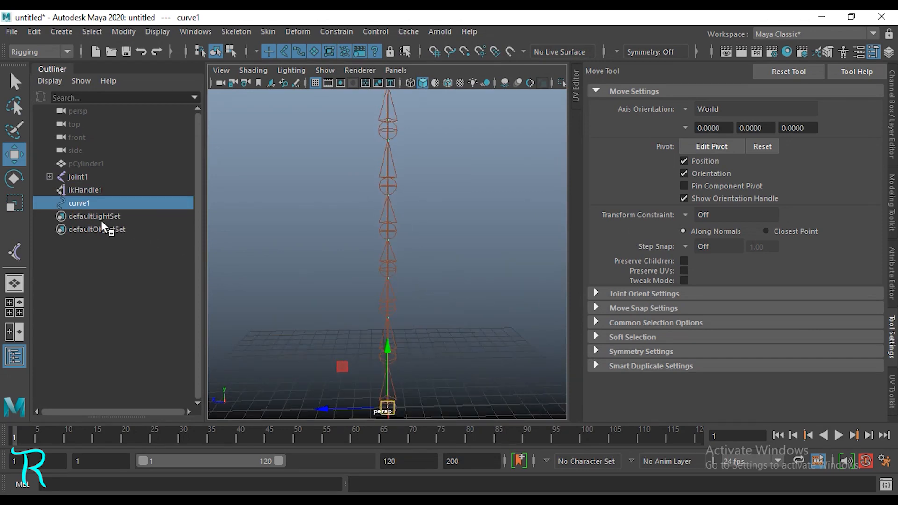
Try bending the joint chain by selecting curve1's fourth control vertex and moving it sideways.
{"action": "right_click_drag", "start_coordinate": [466, 159], "coordinate": [253, 145]}
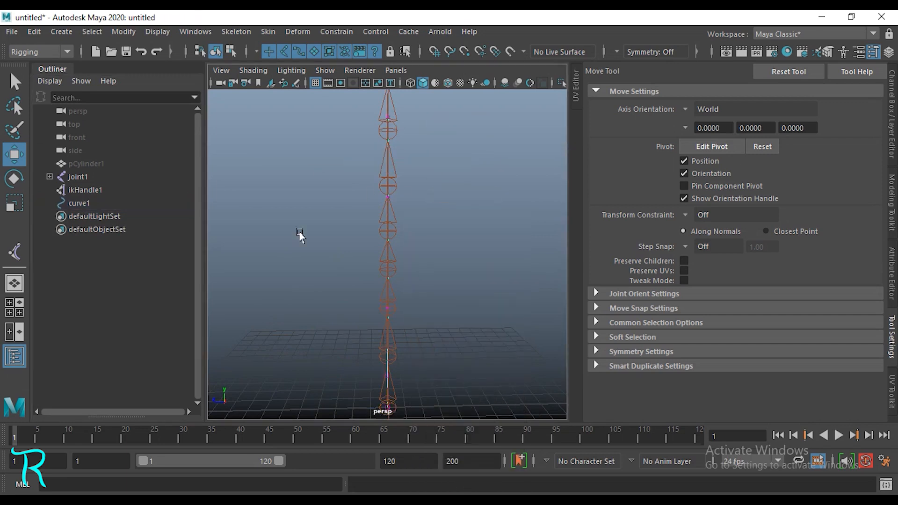
{"action": "left_click_drag", "start_coordinate": [332, 180], "coordinate": [404, 206]}
{"action": "left_click", "coordinate": [499, 213]}
{"action": "left_click", "coordinate": [82, 202]}
{"action": "right_click_drag", "start_coordinate": [436, 197], "coordinate": [291, 144]}
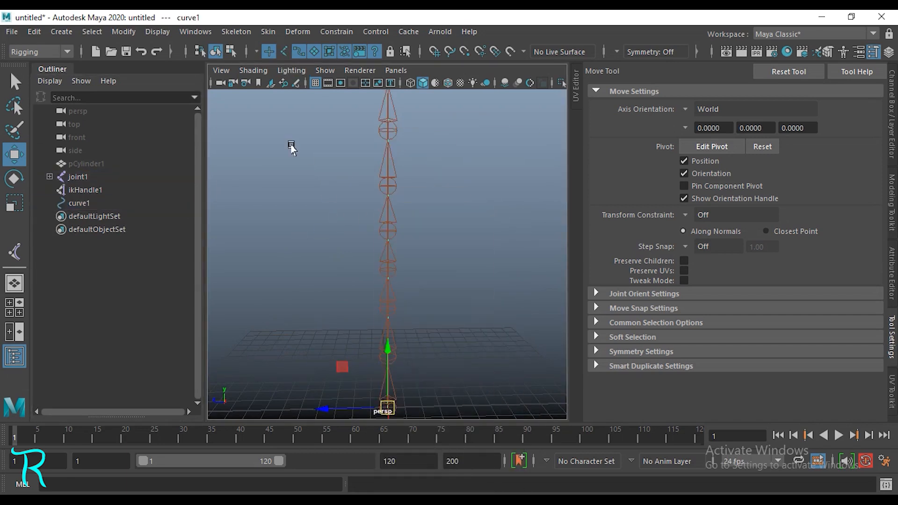
{"action": "left_click_drag", "start_coordinate": [355, 193], "coordinate": [416, 208]}
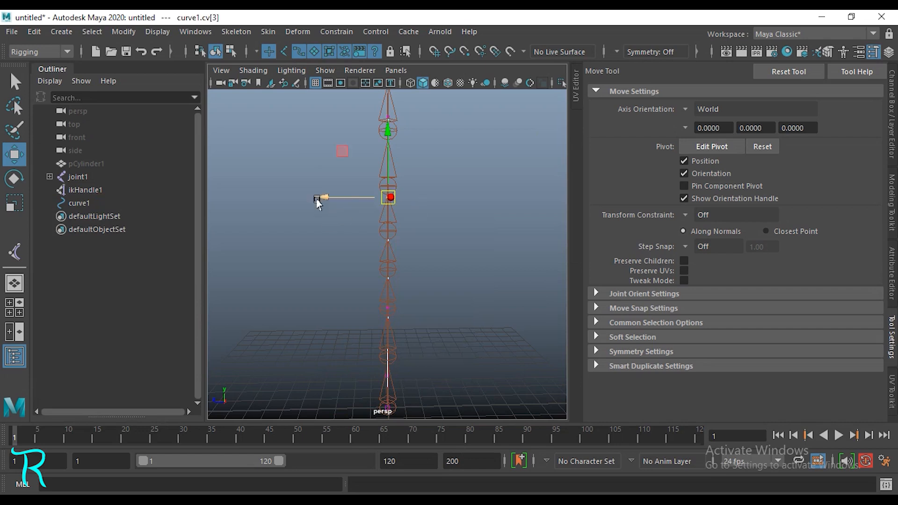
{"action": "left_click_drag", "start_coordinate": [319, 198], "coordinate": [481, 310]}
{"action": "scroll", "coordinate": [308, 286], "scroll_direction": "down", "scroll_amount": 3}
{"action": "middle_click_drag", "start_coordinate": [481, 311], "coordinate": [463, 300]}
{"action": "scroll", "coordinate": [462, 301], "scroll_direction": "up", "scroll_amount": 4}
{"action": "left_click_drag", "start_coordinate": [462, 300], "coordinate": [446, 318], "text": "alt"}
Undo the control vertex move on curve1.
{"action": "key", "text": "ctrl+z"}
{"action": "scroll", "coordinate": [442, 299], "scroll_direction": "down", "scroll_amount": 5}
{"action": "key", "text": "ctrl+z"}
{"action": "scroll", "coordinate": [441, 297], "scroll_direction": "down", "scroll_amount": 4}
{"action": "scroll", "coordinate": [446, 318], "scroll_direction": "up", "scroll_amount": 7}
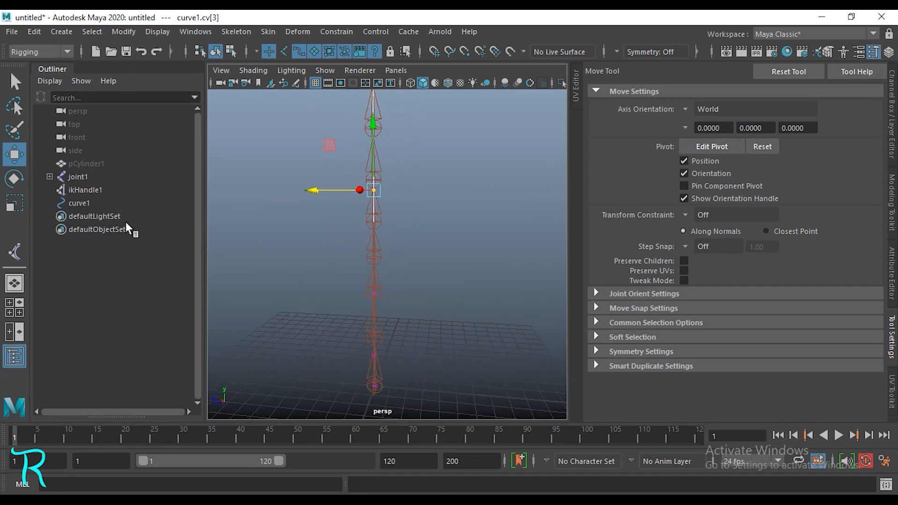
Select curve1 and rename it as IK_crv.
{"action": "left_click", "coordinate": [79, 203]}
{"action": "left_click_drag", "start_coordinate": [327, 243], "coordinate": [486, 330], "text": "alt"}
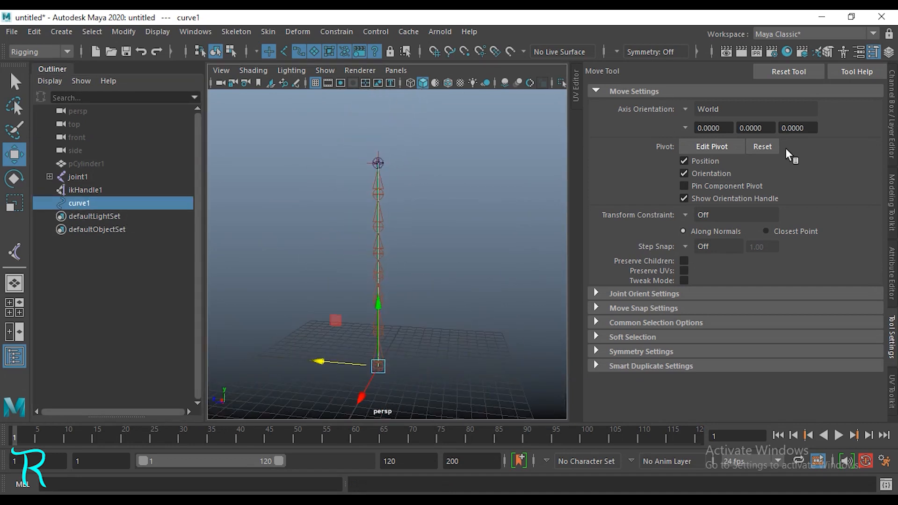
{"action": "left_click_drag", "start_coordinate": [234, 276], "coordinate": [292, 286], "text": "alt"}
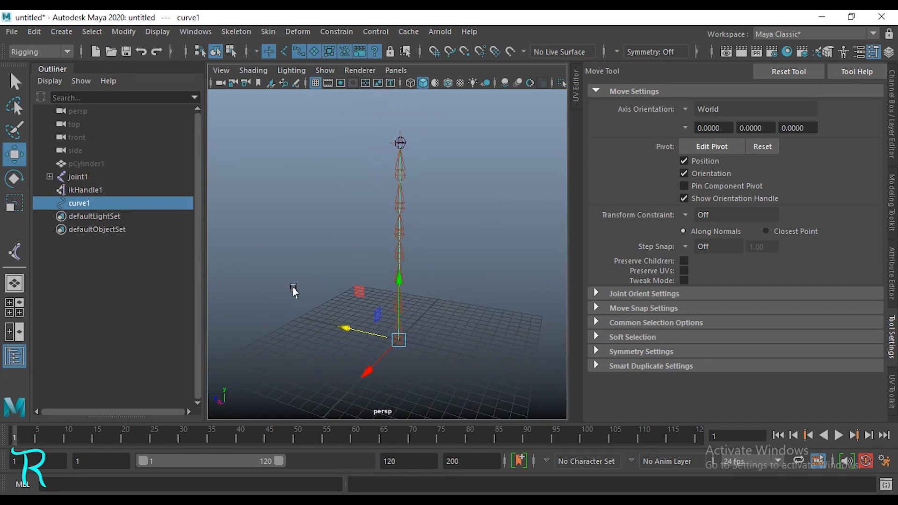
{"action": "double_click", "coordinate": [78, 203]}
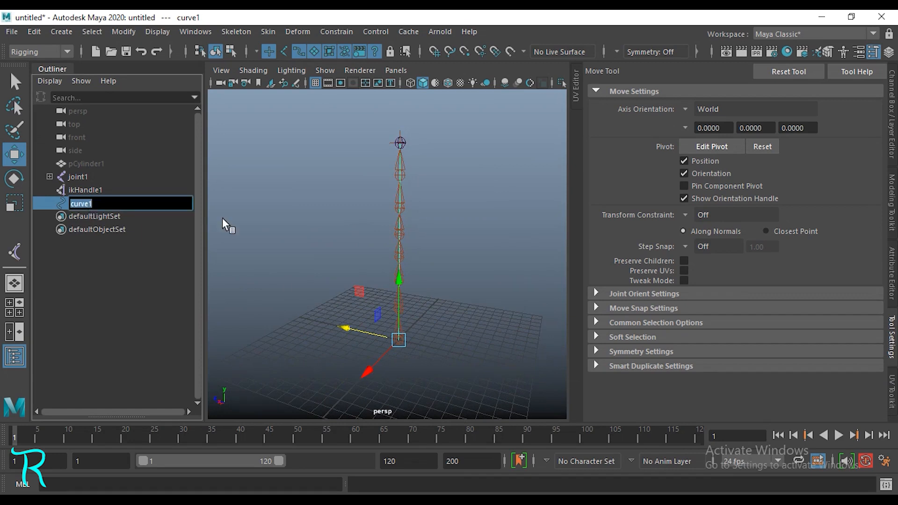
{"action": "type", "text": "IK_crv"}
{"action": "key", "text": "Return"}
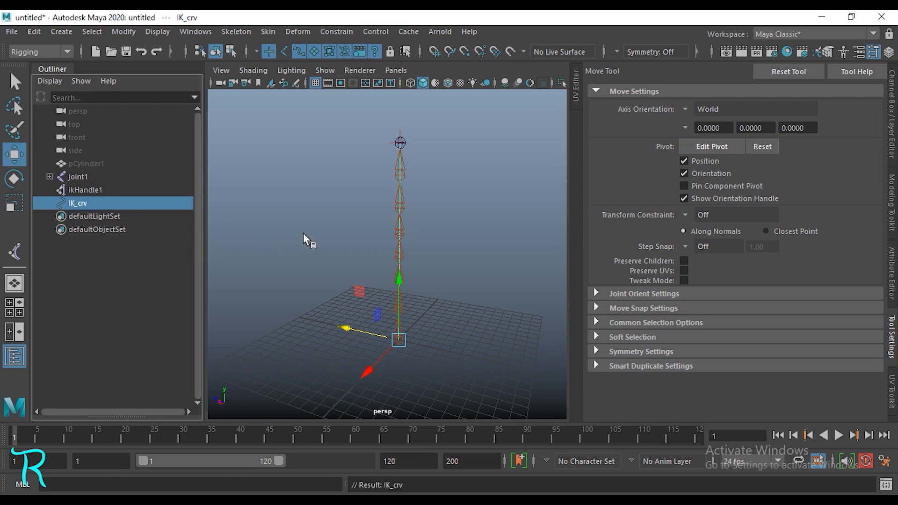
{"action": "left_click_drag", "start_coordinate": [307, 243], "coordinate": [349, 325], "text": "alt"}
{"action": "scroll", "coordinate": [465, 329], "scroll_direction": "up", "scroll_amount": 3}
{"action": "scroll", "coordinate": [449, 339], "scroll_direction": "up", "scroll_amount": 3}
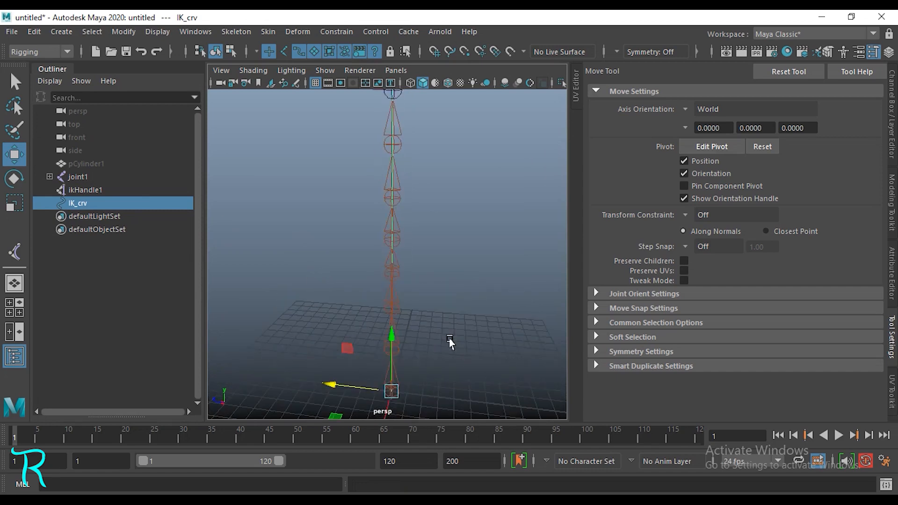
{"action": "middle_click_drag", "start_coordinate": [449, 339], "coordinate": [465, 327], "text": "alt"}
{"action": "mouse_move", "coordinate": [465, 326]}
{"action": "left_mouse_down", "text": "alt"}
{"action": "mouse_move", "coordinate": [484, 338]}
{"action": "mouse_move", "coordinate": [448, 355]}
{"action": "mouse_move", "coordinate": [431, 345]}
{"action": "mouse_move", "coordinate": [453, 351]}
{"action": "mouse_move", "coordinate": [453, 338]}
{"action": "left_mouse_up", "text": "alt"}
{"action": "scroll", "coordinate": [429, 336], "scroll_direction": "down", "scroll_amount": 7}
{"action": "scroll", "coordinate": [435, 330], "scroll_direction": "up", "scroll_amount": 5}
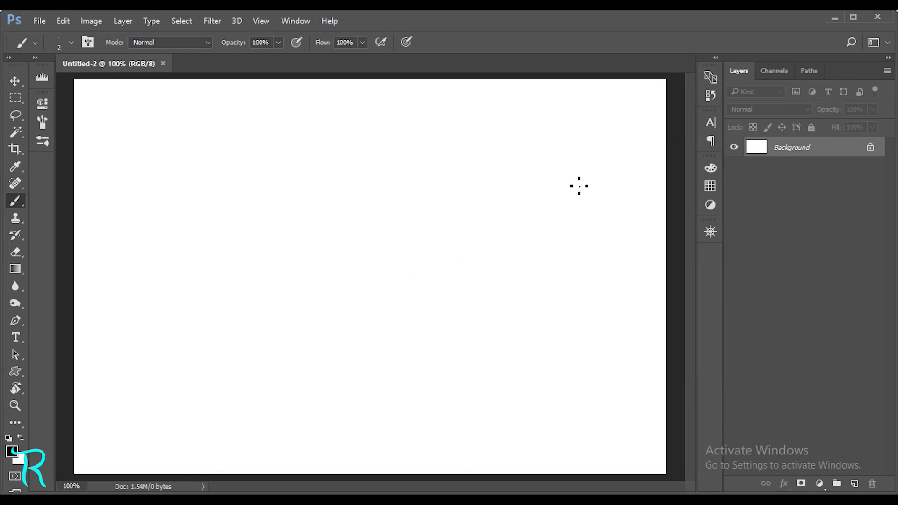
Switch to Photoshop and sketch a vertical line with end bars, hand-lettering "IK-CRV" beside it.
{"action": "left_click_drag", "start_coordinate": [556, 179], "coordinate": [573, 177]}
{"action": "mouse_move", "coordinate": [565, 179]}
{"action": "left_mouse_down"}
{"action": "mouse_move", "coordinate": [563, 346]}
{"action": "mouse_move", "coordinate": [572, 348]}
{"action": "left_mouse_up"}
{"action": "left_click_drag", "start_coordinate": [589, 218], "coordinate": [607, 215]}
{"action": "mouse_move", "coordinate": [596, 218]}
{"action": "left_mouse_down"}
{"action": "mouse_move", "coordinate": [602, 238]}
{"action": "mouse_move", "coordinate": [612, 233]}
{"action": "left_mouse_up"}
{"action": "left_click_drag", "start_coordinate": [620, 218], "coordinate": [621, 233]}
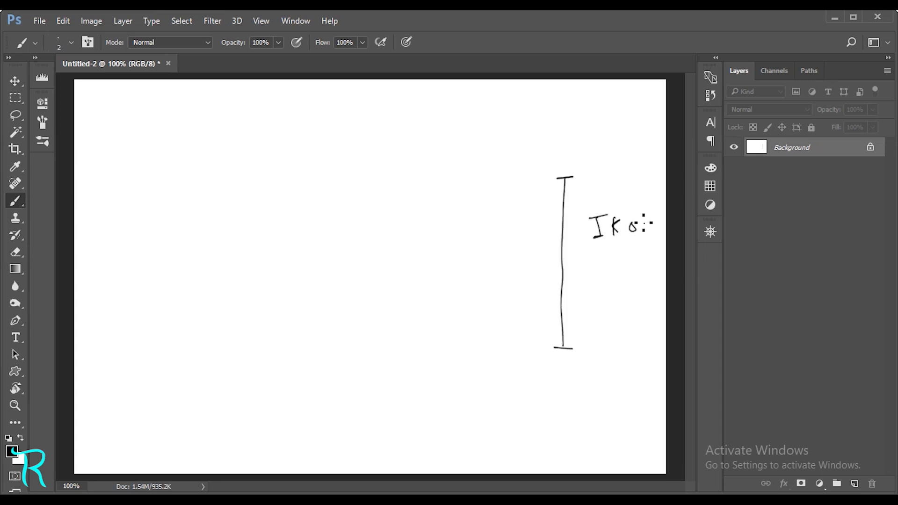
{"action": "key", "text": "ctrl+z"}
{"action": "left_click_drag", "start_coordinate": [641, 214], "coordinate": [641, 230]}
{"action": "left_click_drag", "start_coordinate": [642, 214], "coordinate": [650, 229]}
{"action": "left_click_drag", "start_coordinate": [654, 228], "coordinate": [658, 214]}
{"action": "left_click_drag", "start_coordinate": [559, 344], "coordinate": [563, 345]}
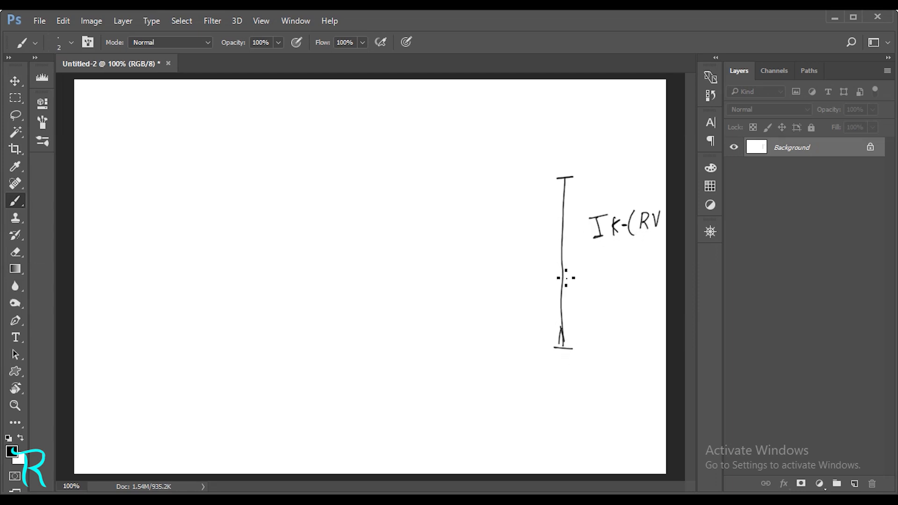
{"action": "key", "text": "ctrl+z"}
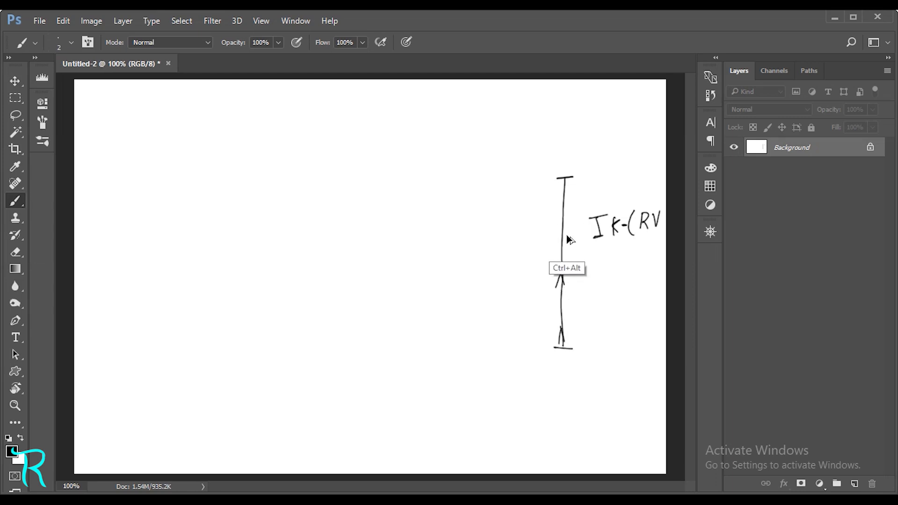
{"action": "key", "text": "ctrl+alt+z"}
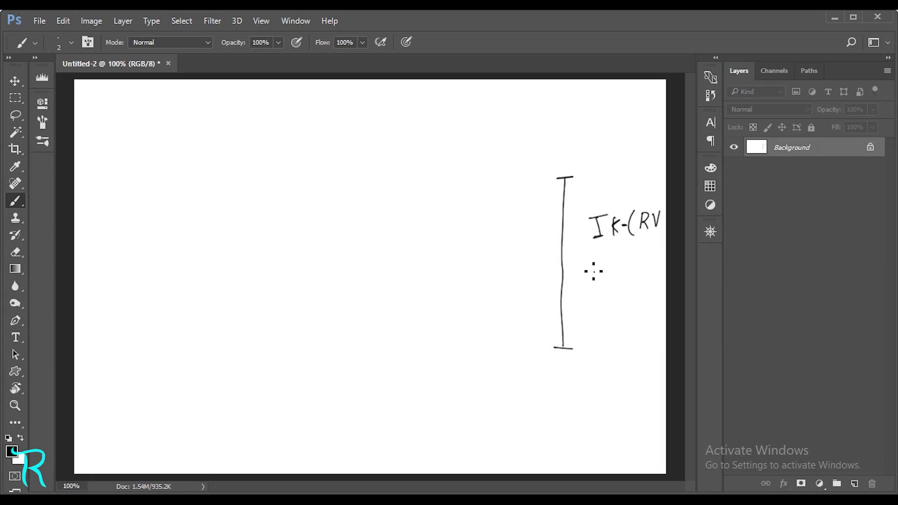
Hand-letter "Result" beneath the IK-CRV label and draw a box around it.
{"action": "mouse_move", "coordinate": [596, 273]}
{"action": "left_mouse_down"}
{"action": "mouse_move", "coordinate": [606, 290]}
{"action": "mouse_move", "coordinate": [620, 283]}
{"action": "mouse_move", "coordinate": [629, 290]}
{"action": "left_mouse_up"}
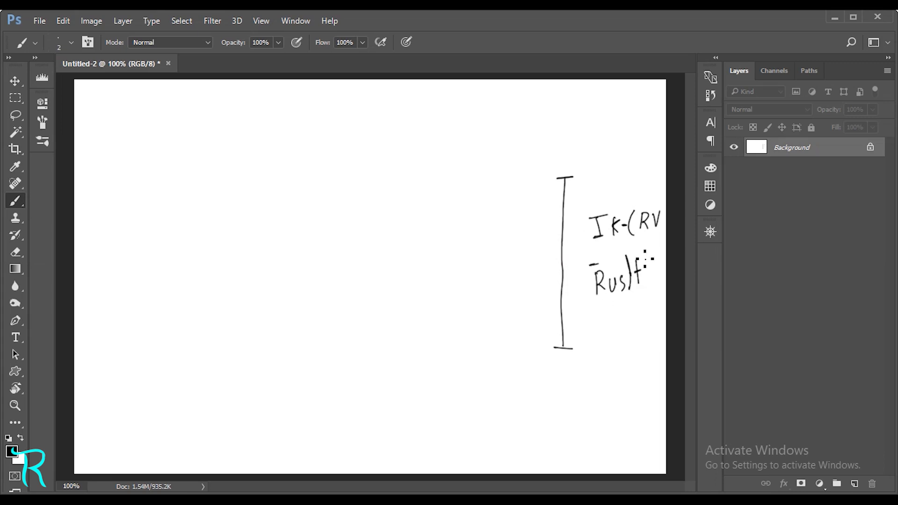
{"action": "mouse_move", "coordinate": [597, 263]}
{"action": "left_mouse_down"}
{"action": "mouse_move", "coordinate": [651, 292]}
{"action": "mouse_move", "coordinate": [643, 298]}
{"action": "left_mouse_up"}
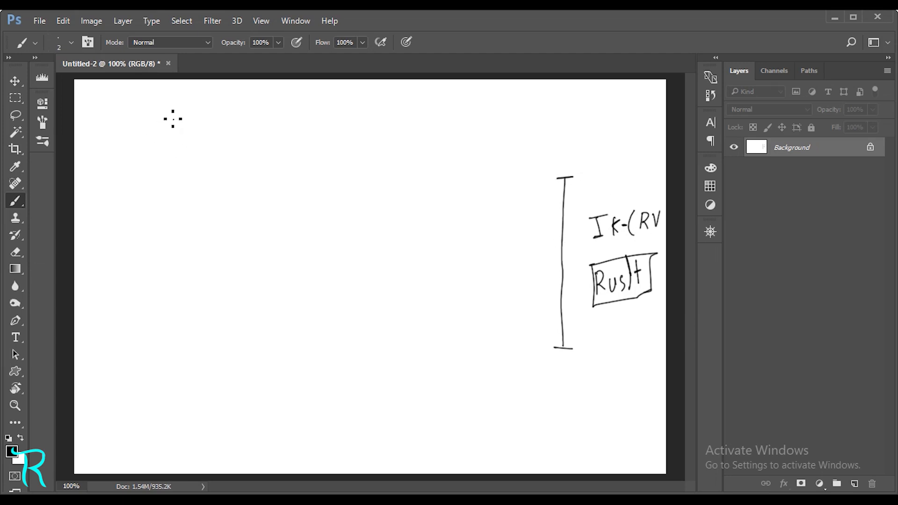
Sketch a second slanted line with marked ends on the empty side of the canvas and label it "Manual CRV".
{"action": "left_click_drag", "start_coordinate": [168, 113], "coordinate": [198, 261]}
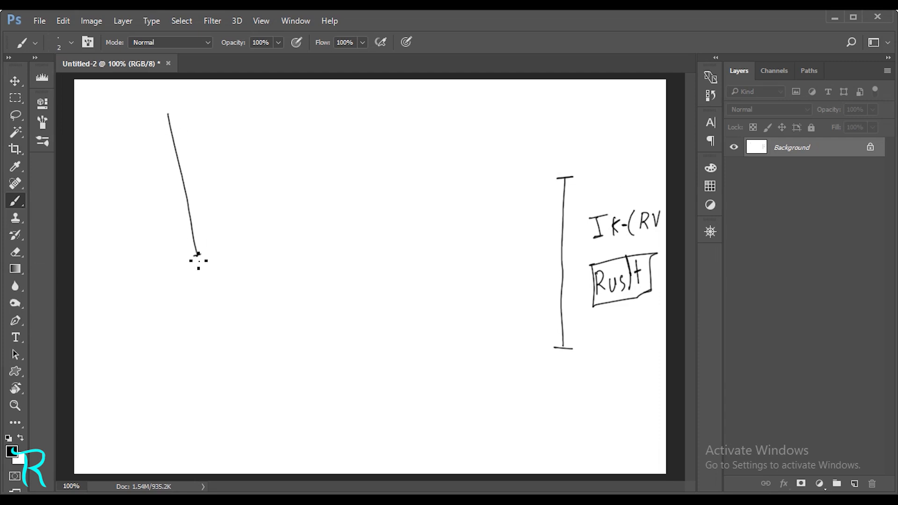
{"action": "left_click", "coordinate": [167, 114]}
{"action": "mouse_move", "coordinate": [232, 146]}
{"action": "left_mouse_down"}
{"action": "mouse_move", "coordinate": [295, 130]}
{"action": "mouse_move", "coordinate": [294, 100]}
{"action": "mouse_move", "coordinate": [325, 126]}
{"action": "left_mouse_up"}
{"action": "mouse_move", "coordinate": [331, 94]}
{"action": "left_mouse_down"}
{"action": "mouse_move", "coordinate": [342, 116]}
{"action": "mouse_move", "coordinate": [359, 88]}
{"action": "left_mouse_up"}
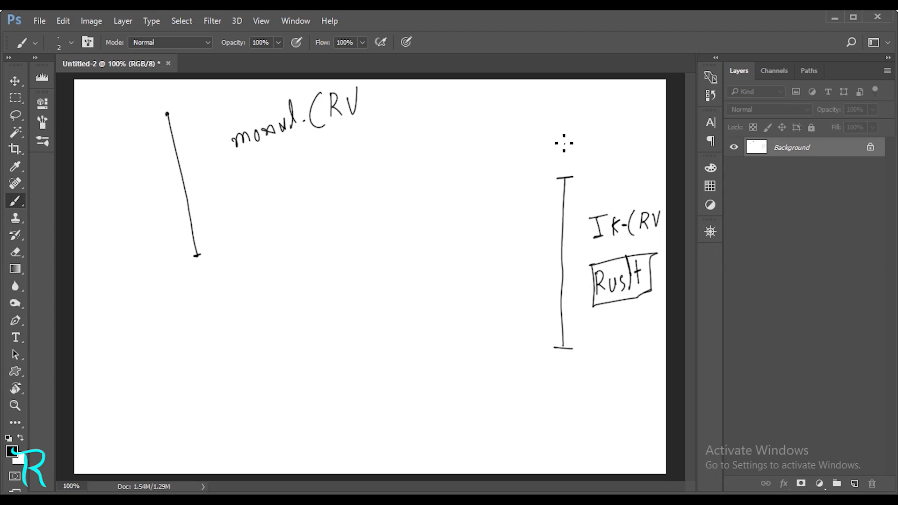
Number the IK curve with a circled 1 and the manual curve with a circled 2.
{"action": "mouse_move", "coordinate": [558, 132]}
{"action": "left_mouse_down"}
{"action": "mouse_move", "coordinate": [560, 150]}
{"action": "mouse_move", "coordinate": [554, 127]}
{"action": "left_mouse_up"}
{"action": "mouse_move", "coordinate": [90, 111]}
{"action": "left_mouse_down"}
{"action": "mouse_move", "coordinate": [103, 117]}
{"action": "mouse_move", "coordinate": [99, 99]}
{"action": "left_mouse_up"}
{"action": "mouse_move", "coordinate": [96, 99]}
{"action": "left_mouse_down"}
{"action": "mouse_move", "coordinate": [112, 125]}
{"action": "mouse_move", "coordinate": [88, 122]}
{"action": "mouse_move", "coordinate": [103, 98]}
{"action": "left_mouse_up"}
{"action": "key", "text": "ctrl+alt+z"}
{"action": "key", "text": "ctrl+alt+z"}
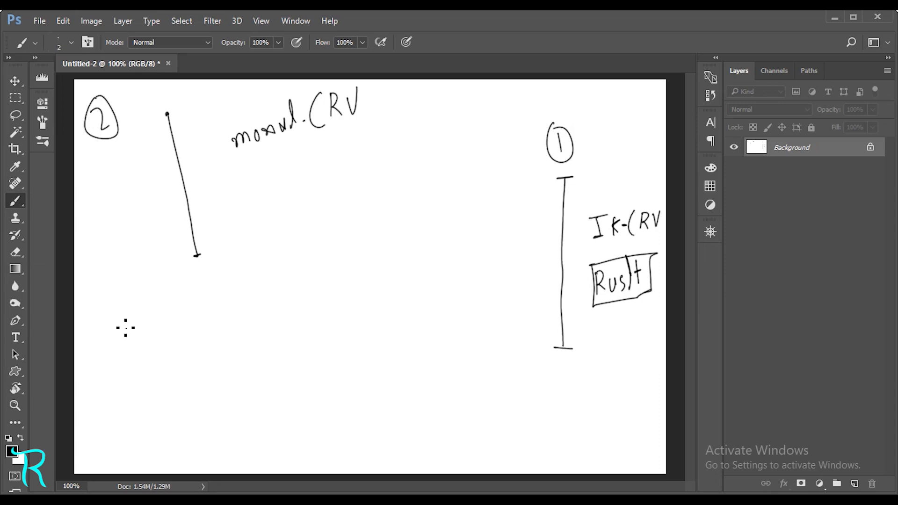
Sketch a third line below the manual curve, numbered with a circled 3 and labelled "Dynamic CRV".
{"action": "mouse_move", "coordinate": [122, 312]}
{"action": "left_mouse_down"}
{"action": "mouse_move", "coordinate": [123, 331]}
{"action": "mouse_move", "coordinate": [140, 325]}
{"action": "left_mouse_up"}
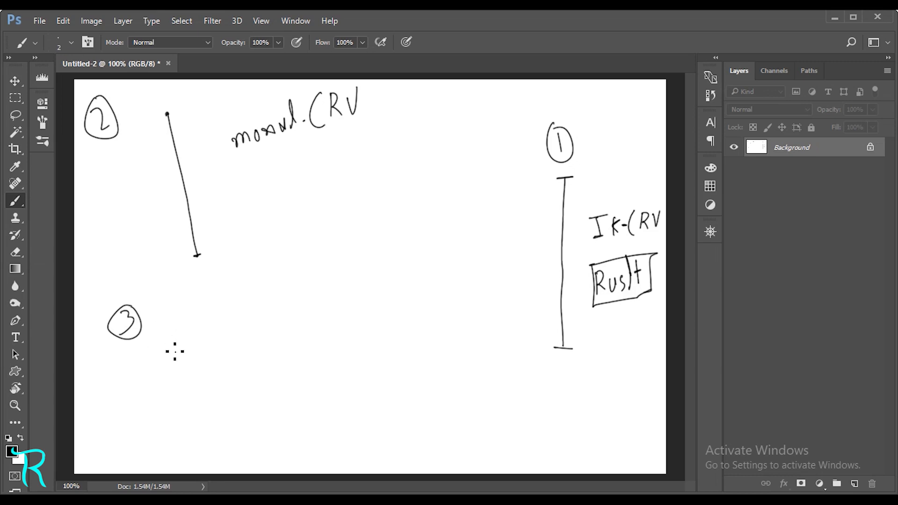
{"action": "left_click_drag", "start_coordinate": [201, 308], "coordinate": [246, 443]}
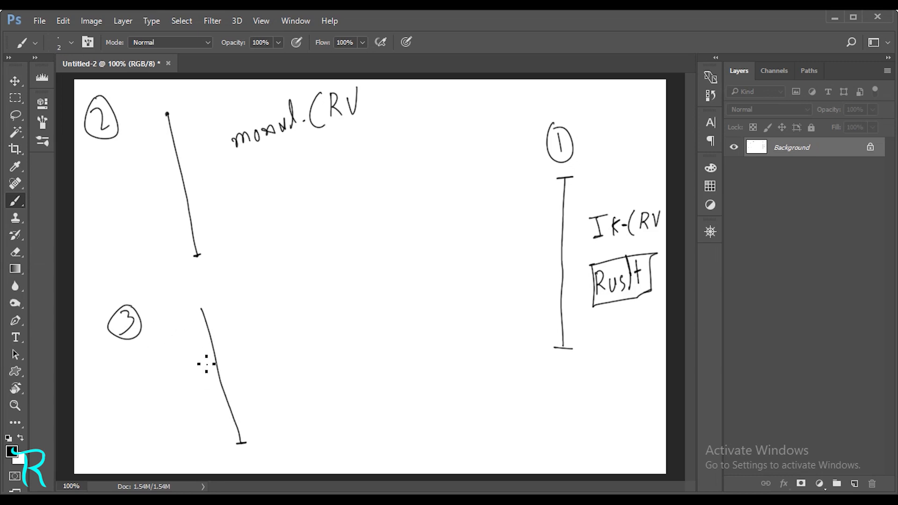
{"action": "left_click_drag", "start_coordinate": [192, 310], "coordinate": [202, 310]}
{"action": "mouse_move", "coordinate": [256, 326]}
{"action": "left_mouse_down"}
{"action": "mouse_move", "coordinate": [269, 356]}
{"action": "mouse_move", "coordinate": [276, 343]}
{"action": "left_mouse_up"}
{"action": "mouse_move", "coordinate": [283, 327]}
{"action": "left_mouse_down"}
{"action": "mouse_move", "coordinate": [302, 349]}
{"action": "mouse_move", "coordinate": [319, 311]}
{"action": "mouse_move", "coordinate": [339, 299]}
{"action": "left_mouse_up"}
{"action": "left_click_drag", "start_coordinate": [339, 304], "coordinate": [352, 290]}
{"action": "mouse_move", "coordinate": [328, 334]}
{"action": "left_mouse_down"}
{"action": "mouse_move", "coordinate": [323, 343]}
{"action": "mouse_move", "coordinate": [342, 354]}
{"action": "mouse_move", "coordinate": [342, 340]}
{"action": "left_mouse_up"}
{"action": "mouse_move", "coordinate": [342, 322]}
{"action": "left_mouse_down"}
{"action": "mouse_move", "coordinate": [358, 340]}
{"action": "mouse_move", "coordinate": [366, 310]}
{"action": "left_mouse_up"}
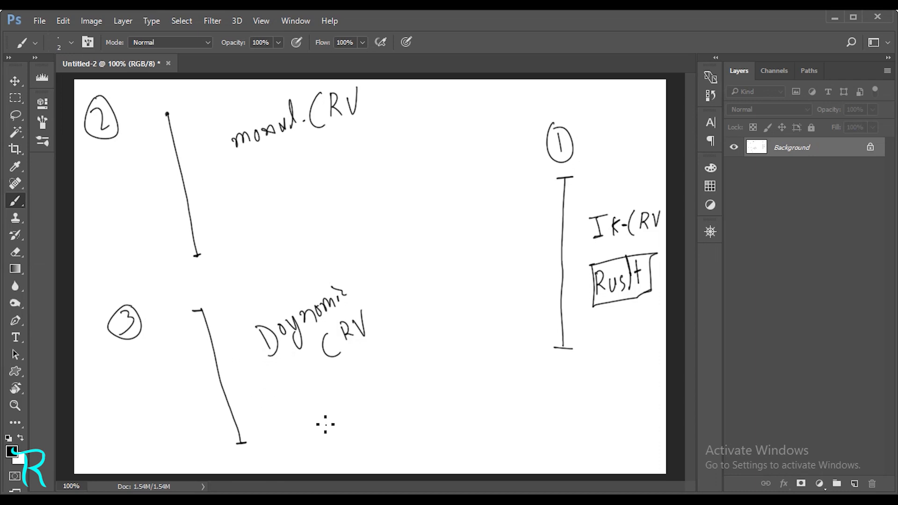
Draw another curve near the dynamic one, and mark the dynamic curve with an arrow and an underlined "Input".
{"action": "left_click_drag", "start_coordinate": [306, 422], "coordinate": [461, 467]}
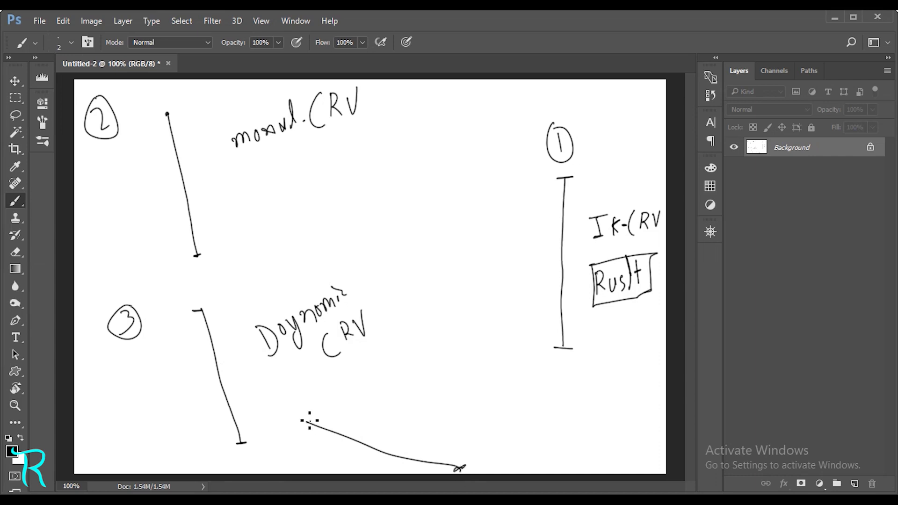
{"action": "left_click_drag", "start_coordinate": [303, 430], "coordinate": [310, 416]}
{"action": "mouse_move", "coordinate": [253, 345]}
{"action": "left_mouse_down"}
{"action": "mouse_move", "coordinate": [231, 356]}
{"action": "mouse_move", "coordinate": [238, 360]}
{"action": "left_mouse_up"}
{"action": "mouse_move", "coordinate": [258, 298]}
{"action": "left_mouse_down"}
{"action": "mouse_move", "coordinate": [272, 291]}
{"action": "mouse_move", "coordinate": [275, 310]}
{"action": "left_mouse_up"}
{"action": "mouse_move", "coordinate": [267, 312]}
{"action": "left_mouse_down"}
{"action": "mouse_move", "coordinate": [289, 292]}
{"action": "mouse_move", "coordinate": [299, 301]}
{"action": "mouse_move", "coordinate": [317, 280]}
{"action": "left_mouse_up"}
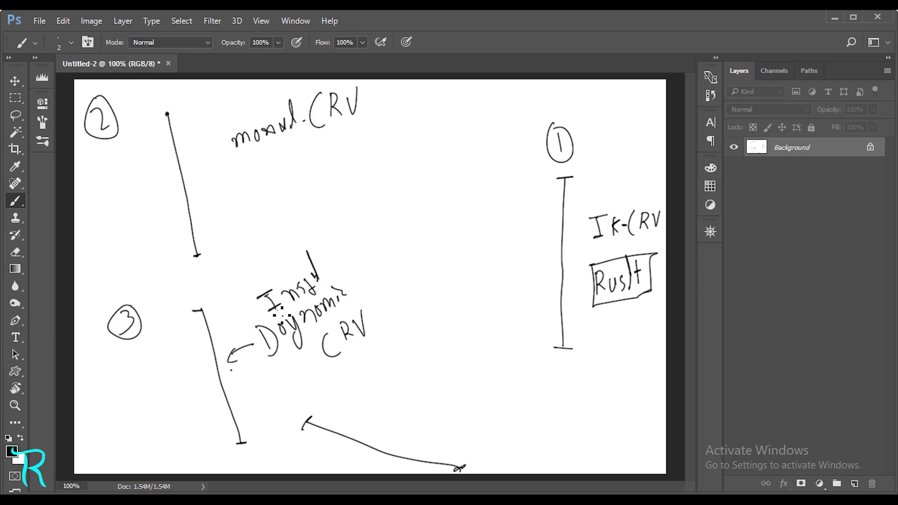
{"action": "left_click_drag", "start_coordinate": [269, 311], "coordinate": [320, 291]}
Label the other dynamic curve "Output Dyn" and draw outlines around groups 3 and 2.
{"action": "mouse_move", "coordinate": [396, 389]}
{"action": "left_mouse_down"}
{"action": "mouse_move", "coordinate": [412, 381]}
{"action": "mouse_move", "coordinate": [412, 400]}
{"action": "left_mouse_up"}
{"action": "mouse_move", "coordinate": [406, 384]}
{"action": "left_mouse_down"}
{"action": "mouse_move", "coordinate": [430, 391]}
{"action": "mouse_move", "coordinate": [447, 356]}
{"action": "mouse_move", "coordinate": [449, 402]}
{"action": "mouse_move", "coordinate": [463, 401]}
{"action": "mouse_move", "coordinate": [472, 379]}
{"action": "left_mouse_up"}
{"action": "mouse_move", "coordinate": [92, 307]}
{"action": "left_mouse_down"}
{"action": "mouse_move", "coordinate": [323, 249]}
{"action": "mouse_move", "coordinate": [378, 249]}
{"action": "mouse_move", "coordinate": [486, 484]}
{"action": "left_mouse_up"}
{"action": "left_click_drag", "start_coordinate": [105, 305], "coordinate": [164, 475]}
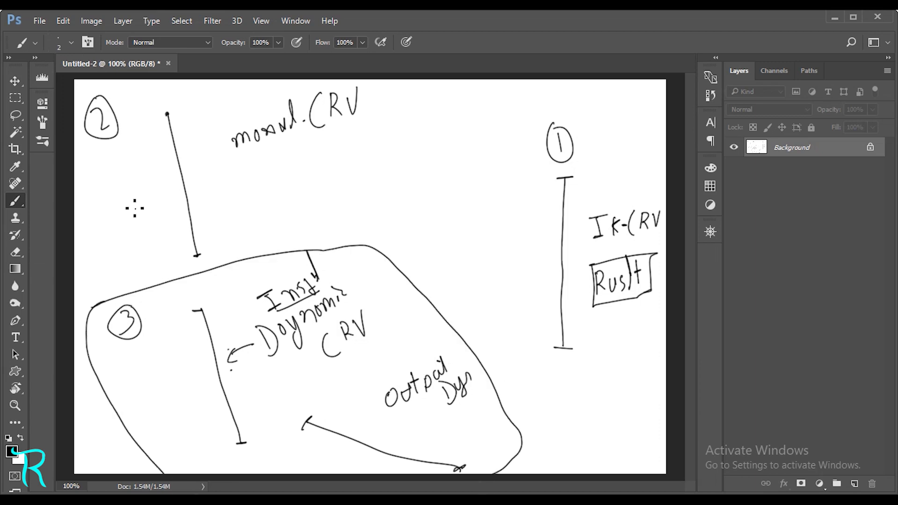
{"action": "mouse_move", "coordinate": [95, 95]}
{"action": "left_mouse_down"}
{"action": "mouse_move", "coordinate": [96, 257]}
{"action": "mouse_move", "coordinate": [203, 257]}
{"action": "mouse_move", "coordinate": [389, 81]}
{"action": "left_mouse_up"}
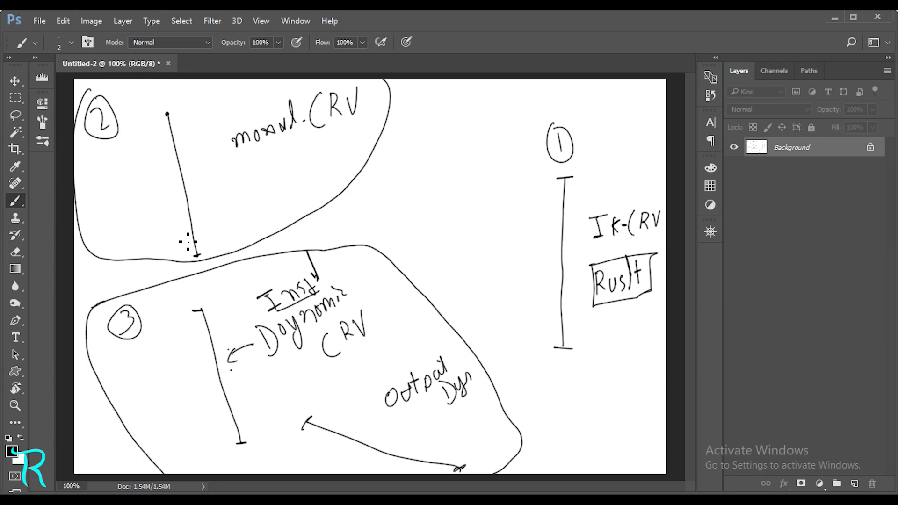
Draw an arrow from the manual curve to the input dynamic curve and an S-shaped bend beside each.
{"action": "mouse_move", "coordinate": [170, 220]}
{"action": "left_mouse_down"}
{"action": "mouse_move", "coordinate": [191, 360]}
{"action": "mouse_move", "coordinate": [174, 359]}
{"action": "left_mouse_up"}
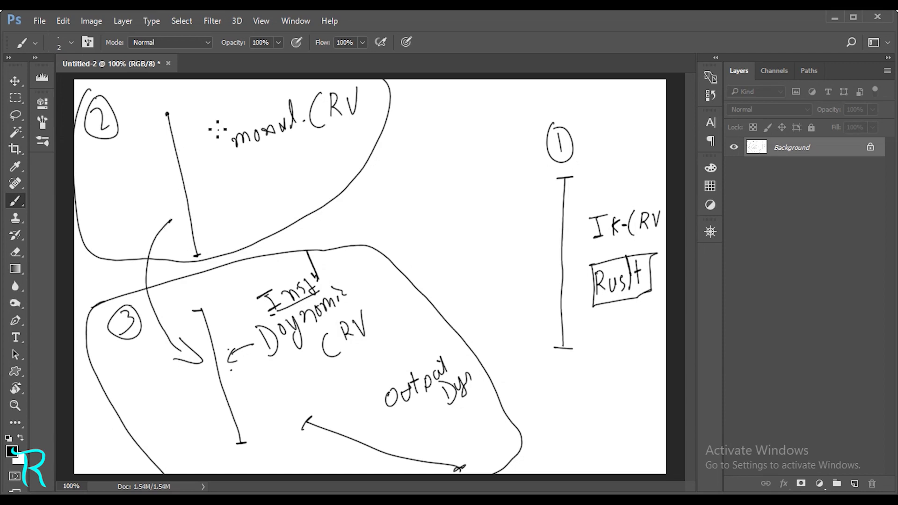
{"action": "left_click_drag", "start_coordinate": [227, 161], "coordinate": [219, 247]}
{"action": "mouse_move", "coordinate": [270, 361]}
{"action": "left_mouse_down"}
{"action": "mouse_move", "coordinate": [281, 426]}
{"action": "mouse_move", "coordinate": [263, 431]}
{"action": "left_mouse_up"}
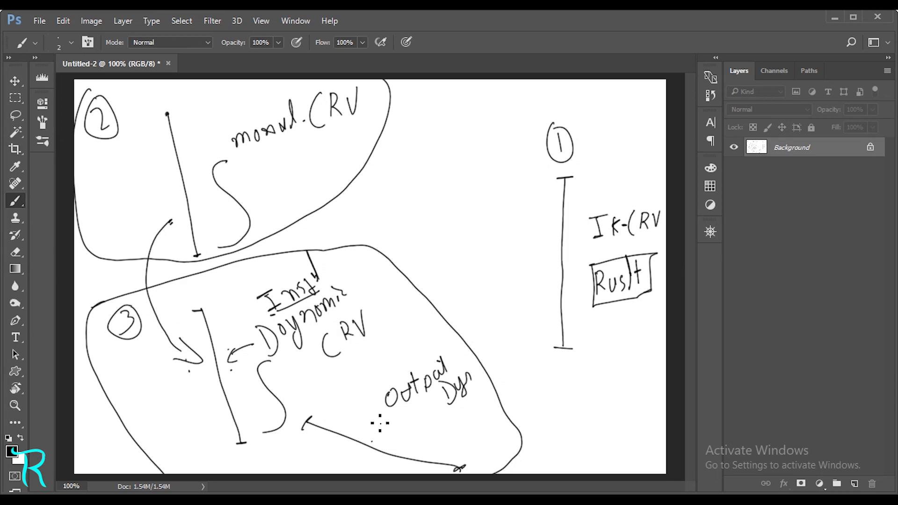
Draw an arrow from the output curve to the IK curve, and another from the IK curve to a dashed line.
{"action": "mouse_move", "coordinate": [448, 439]}
{"action": "left_mouse_down"}
{"action": "mouse_move", "coordinate": [469, 426]}
{"action": "mouse_move", "coordinate": [523, 317]}
{"action": "mouse_move", "coordinate": [531, 323]}
{"action": "left_mouse_up"}
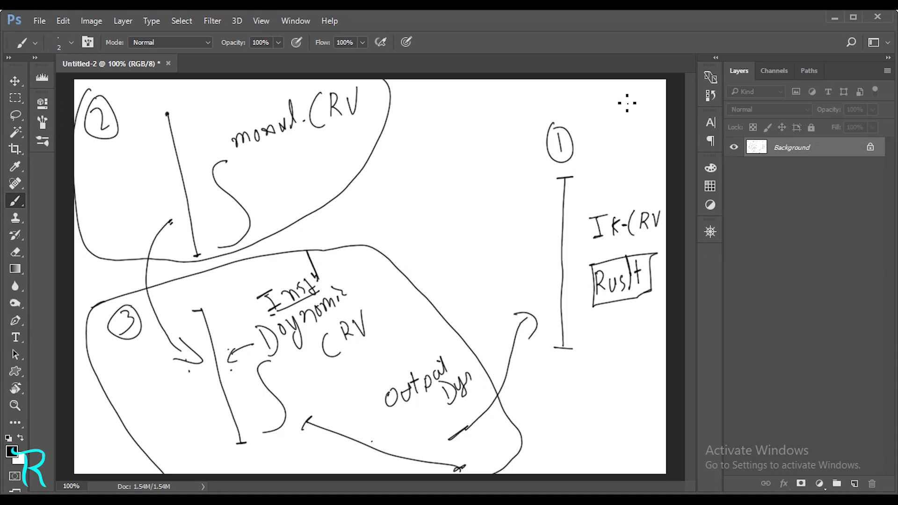
{"action": "mouse_move", "coordinate": [623, 98]}
{"action": "left_mouse_down"}
{"action": "mouse_move", "coordinate": [629, 160]}
{"action": "mouse_move", "coordinate": [570, 199]}
{"action": "left_mouse_up"}
{"action": "left_click_drag", "start_coordinate": [606, 155], "coordinate": [631, 178]}
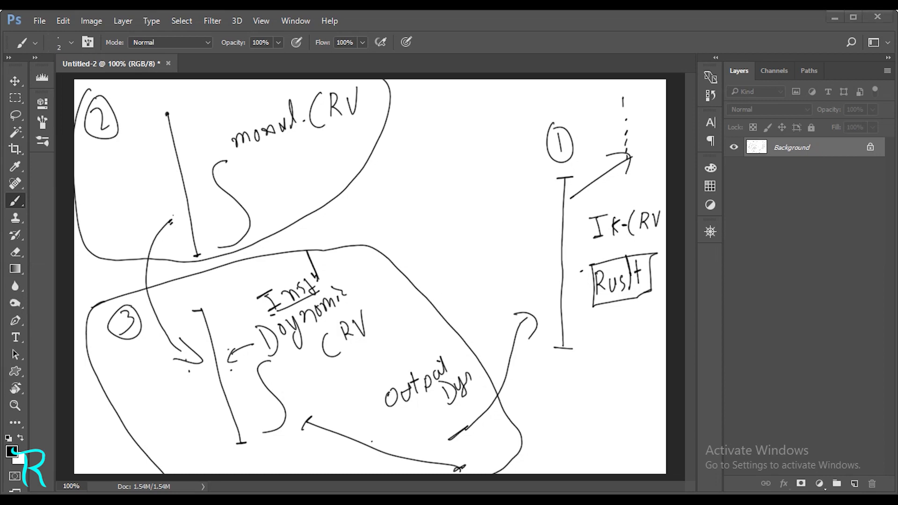
Switch back to Maya and duplicate IK_crv twice.
{"action": "left_click", "coordinate": [473, 61]}
{"action": "scroll", "coordinate": [453, 306], "scroll_direction": "up", "scroll_amount": 5}
{"action": "left_click_drag", "start_coordinate": [452, 306], "coordinate": [491, 336], "text": "alt"}
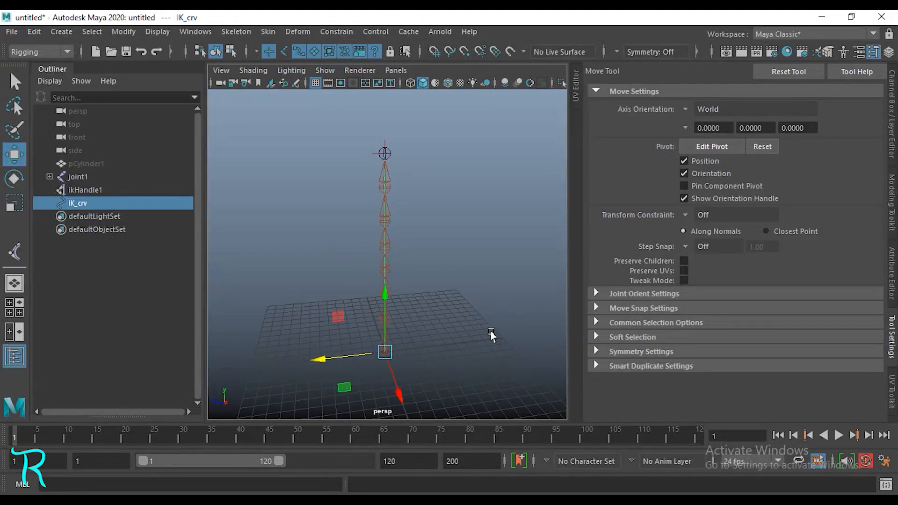
{"action": "right_click_drag", "start_coordinate": [235, 240], "coordinate": [282, 248], "text": "alt"}
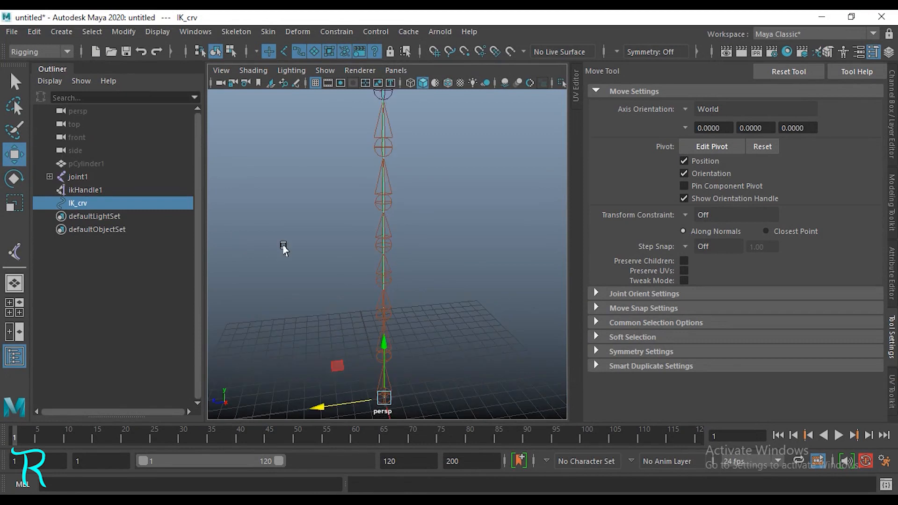
{"action": "left_click_drag", "start_coordinate": [281, 248], "coordinate": [248, 243], "text": "alt"}
{"action": "right_click_drag", "start_coordinate": [248, 243], "coordinate": [211, 234], "text": "alt"}
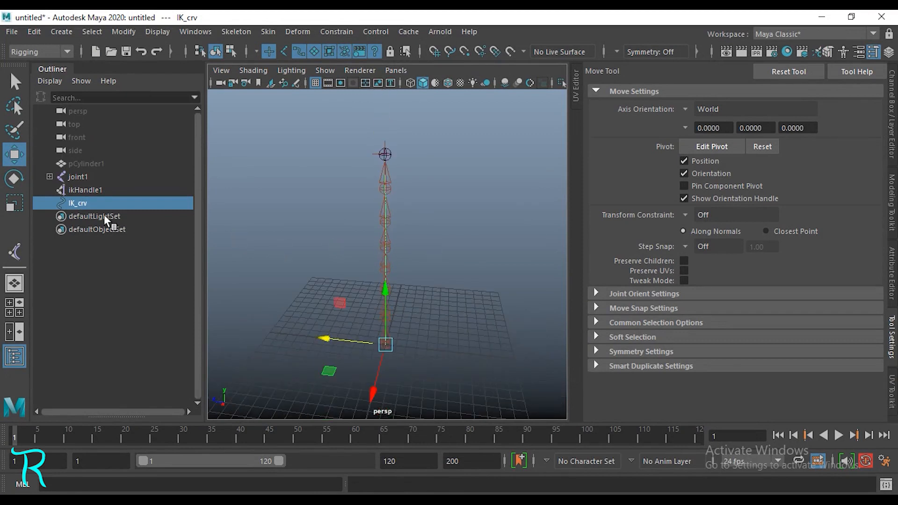
{"action": "key", "text": "ctrl+d"}
{"action": "key", "text": "ctrl+d"}
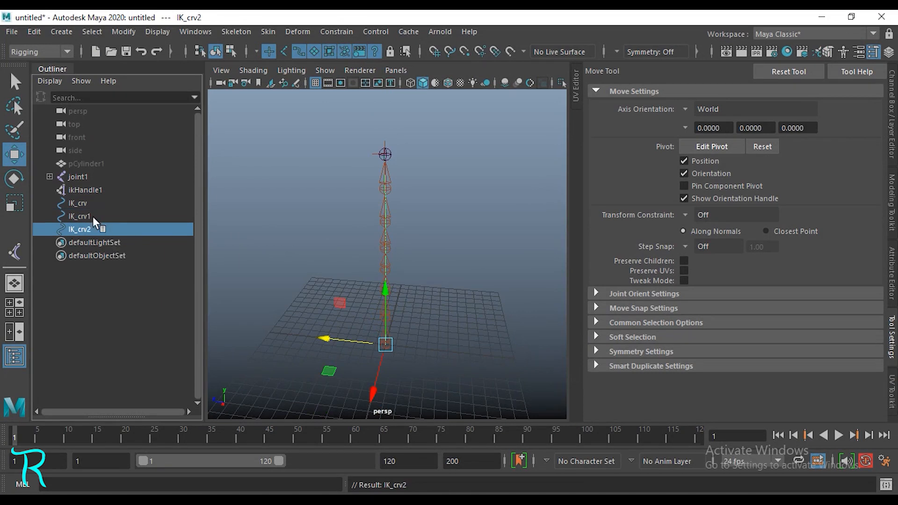
Rename the first duplicate curve, IK_crv1, as manual_crv.
{"action": "left_click", "coordinate": [90, 216]}
{"action": "double_click", "coordinate": [89, 215]}
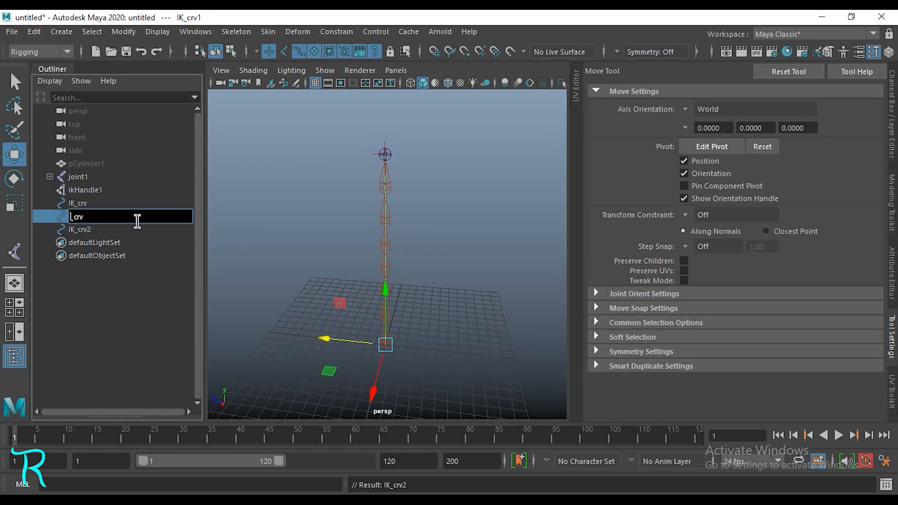
{"action": "type", "text": "manual"}
{"action": "key", "text": "Return"}
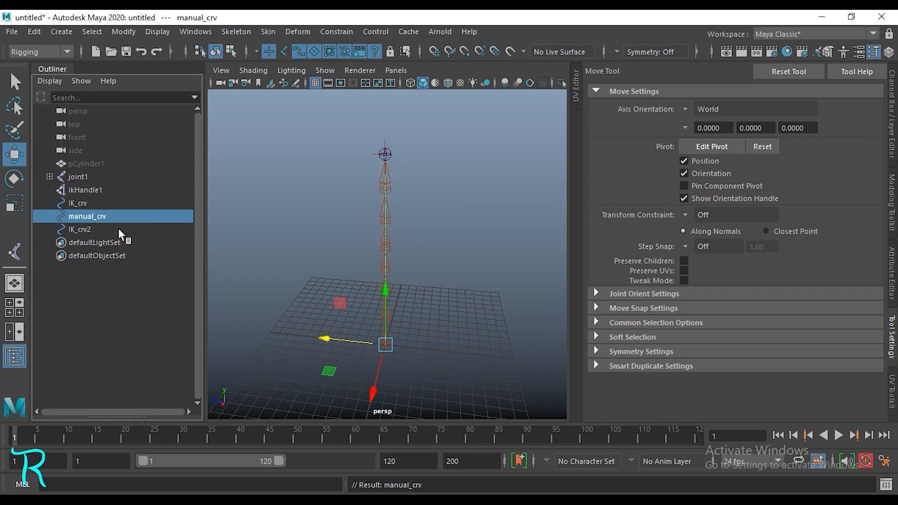
Rename the second duplicate curve, IK_crv2, as daynamic_crv2.
{"action": "double_click", "coordinate": [75, 230]}
{"action": "key", "text": "Home"}
{"action": "key", "text": "Delete"}
{"action": "key", "text": "Delete"}
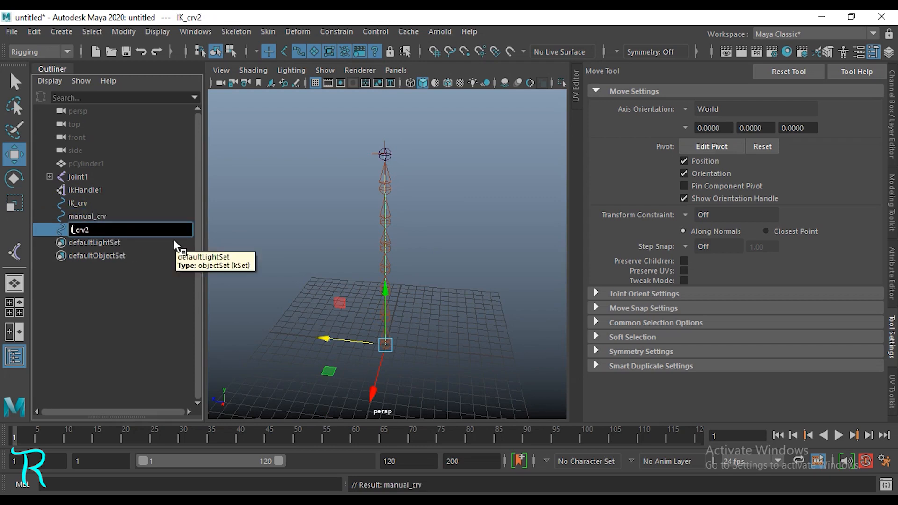
{"action": "type", "text": "daynamic"}
{"action": "key", "text": "Return"}
Hide joint1, ikHandle1 and IK_crv so that only the two duplicate curves remain in view.
{"action": "left_click", "coordinate": [91, 204]}
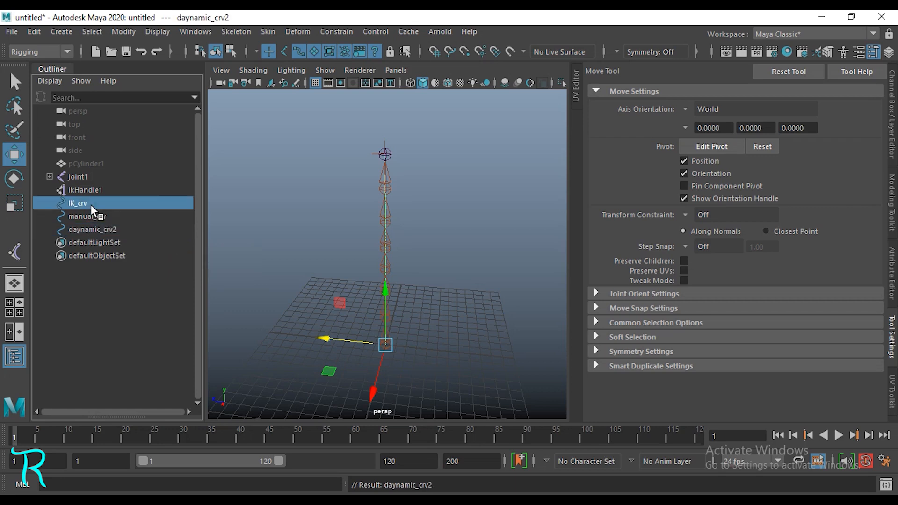
{"action": "left_click", "coordinate": [83, 174]}
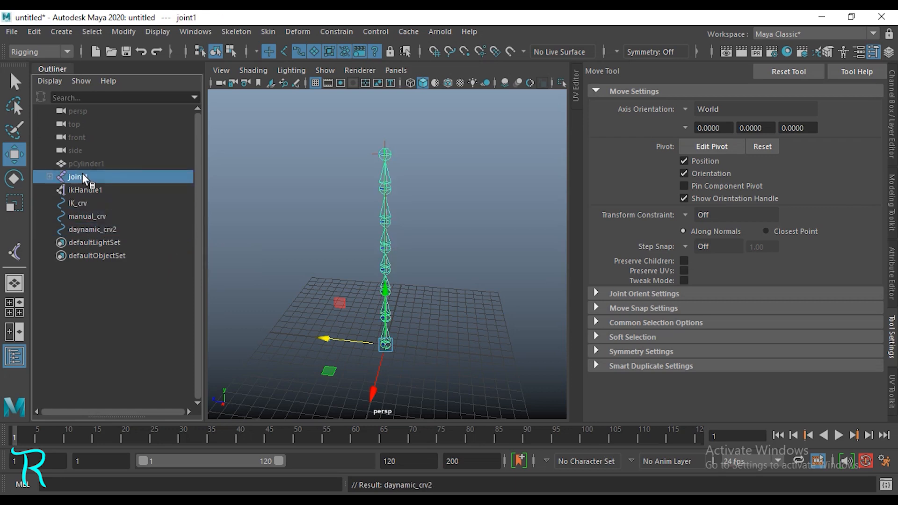
{"action": "key", "text": "ctrl+h"}
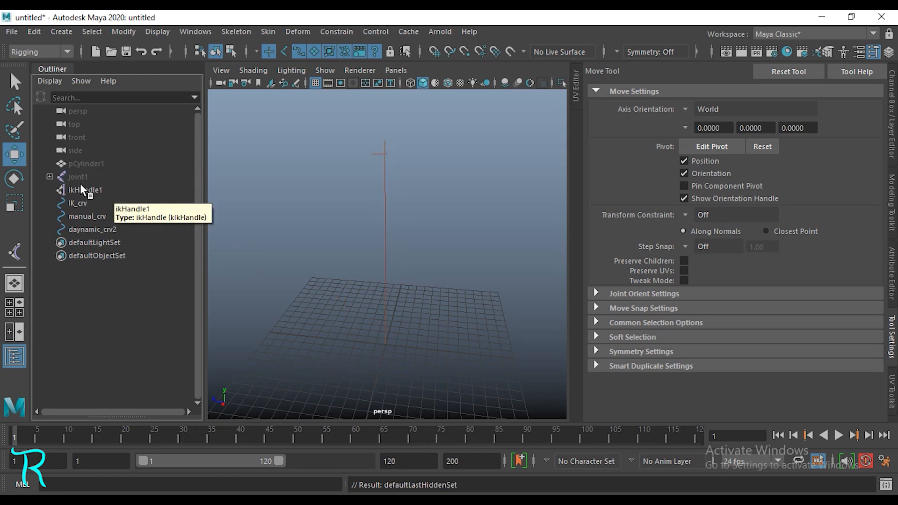
{"action": "left_click", "coordinate": [100, 190]}
{"action": "key", "text": "ctrl+h"}
{"action": "left_click", "coordinate": [88, 201]}
{"action": "key", "text": "ctrl+h"}
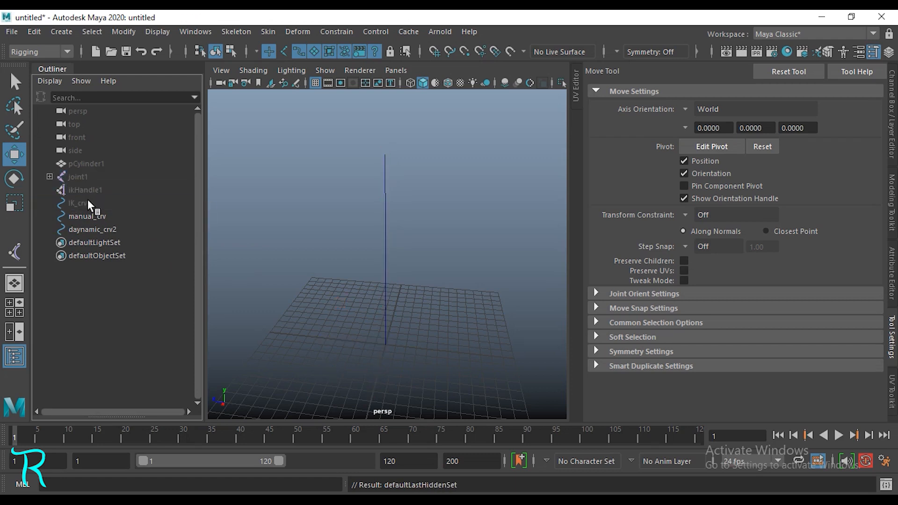
Shorten the name of daynamic_crv2 to daynamic_crv and hide that curve.
{"action": "left_click", "coordinate": [80, 230]}
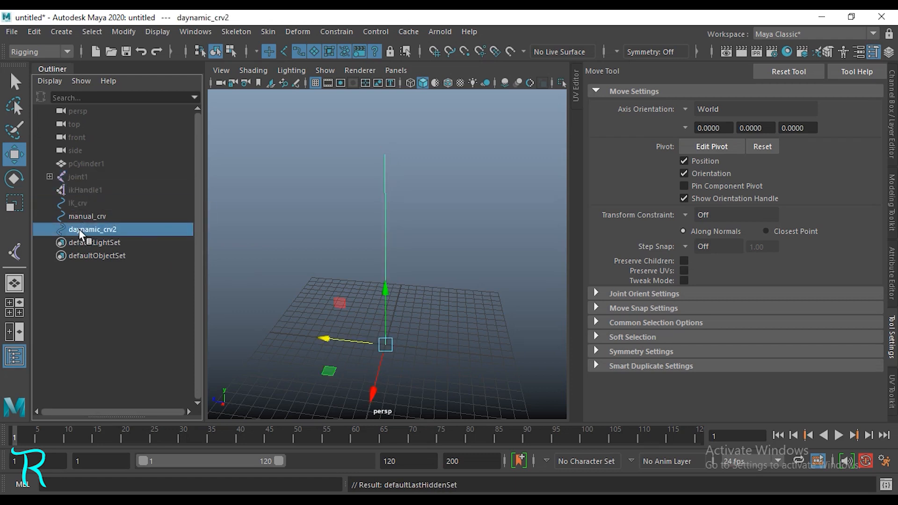
{"action": "double_click", "coordinate": [104, 228]}
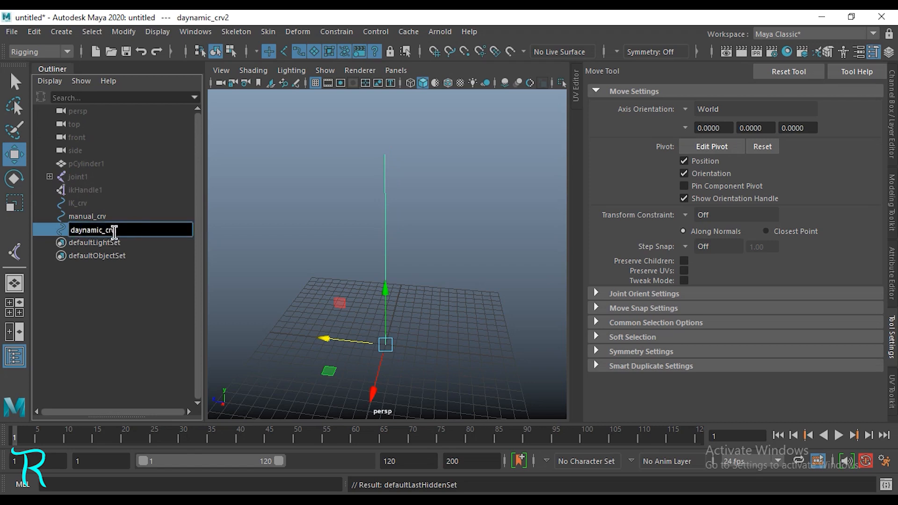
{"action": "key", "text": "Return"}
With manual_crv selected, enlarge the viewport by collapsing the tool settings and time slider and narrowing the Outliner.
{"action": "left_click", "coordinate": [88, 217]}
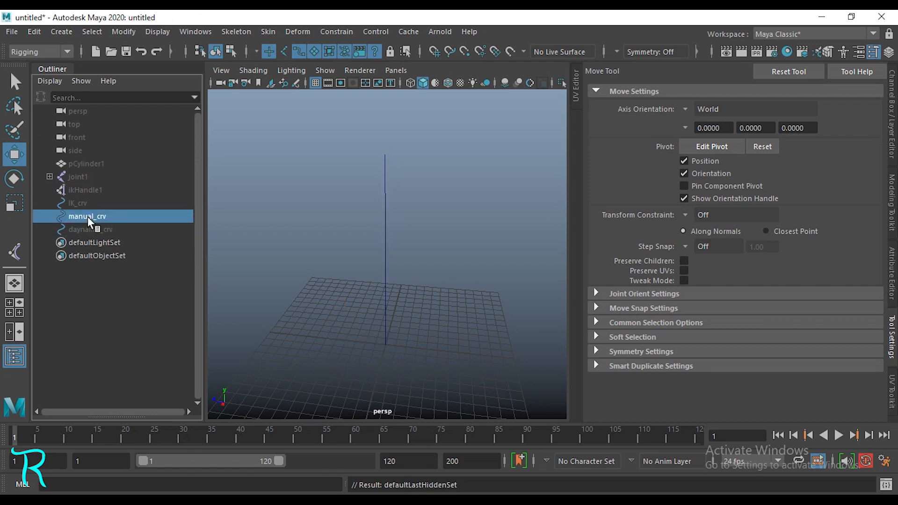
{"action": "key", "text": "f"}
{"action": "scroll", "coordinate": [435, 280], "scroll_direction": "down", "scroll_amount": 5}
{"action": "left_click_drag", "start_coordinate": [451, 276], "coordinate": [405, 289], "text": "alt"}
{"action": "scroll", "coordinate": [421, 281], "scroll_direction": "up", "scroll_amount": 2}
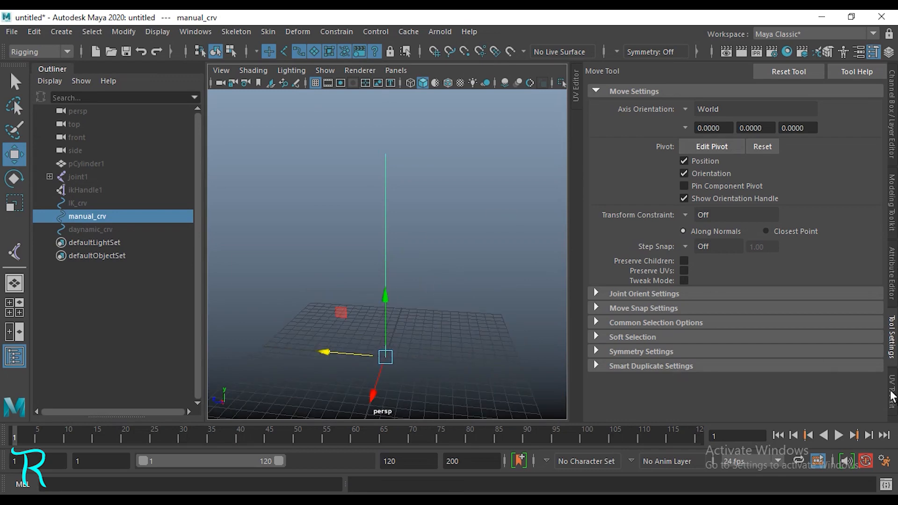
{"action": "left_click", "coordinate": [892, 348]}
{"action": "key", "text": "ctrl+space"}
{"action": "key", "text": "space"}
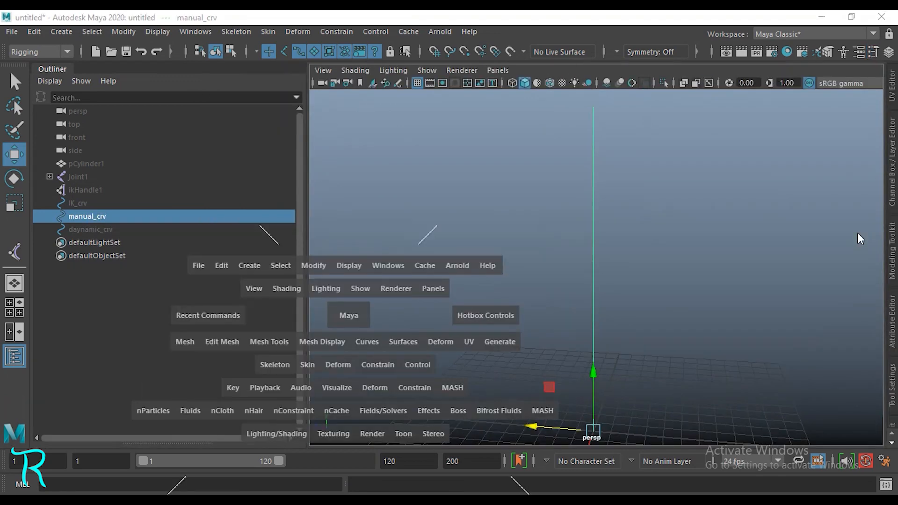
{"action": "left_click_drag", "start_coordinate": [858, 232], "coordinate": [562, 336]}
{"action": "scroll", "coordinate": [524, 314], "scroll_direction": "down", "scroll_amount": 3}
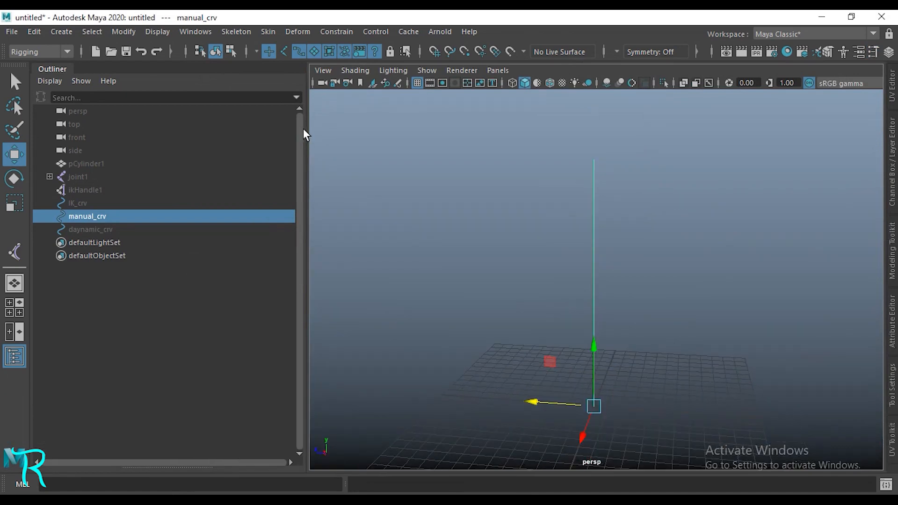
{"action": "left_click_drag", "start_coordinate": [304, 134], "coordinate": [204, 133]}
Switch the viewport from perspective to the front view and select manual_crv.
{"action": "left_click", "coordinate": [536, 303]}
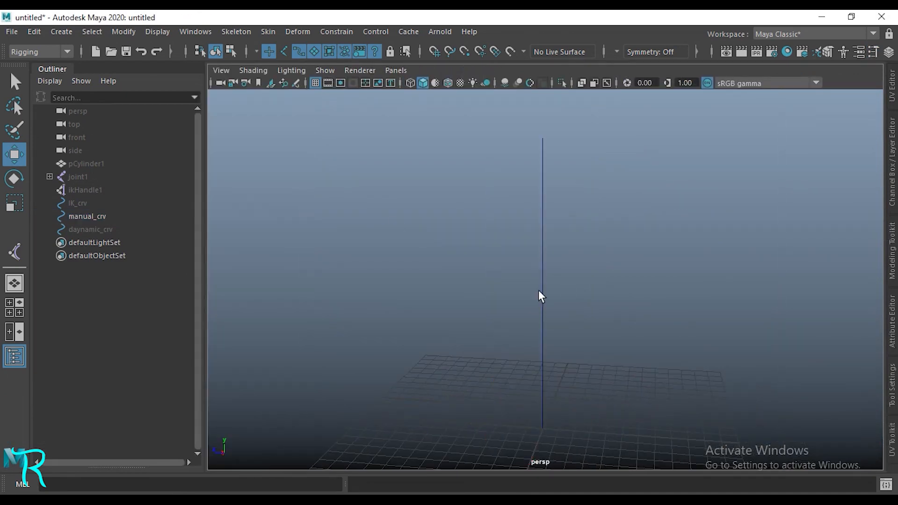
{"action": "left_click", "coordinate": [543, 290]}
{"action": "scroll", "coordinate": [468, 300], "scroll_direction": "down", "scroll_amount": 3}
{"action": "scroll", "coordinate": [490, 319], "scroll_direction": "up", "scroll_amount": 2}
{"action": "left_click_drag", "start_coordinate": [490, 319], "coordinate": [477, 301], "text": "alt"}
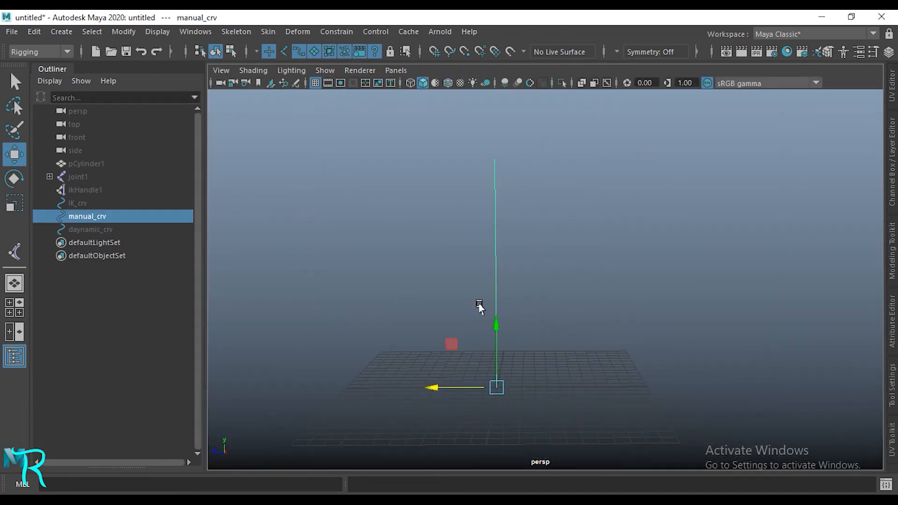
{"action": "left_click", "coordinate": [450, 186]}
{"action": "key", "text": "space"}
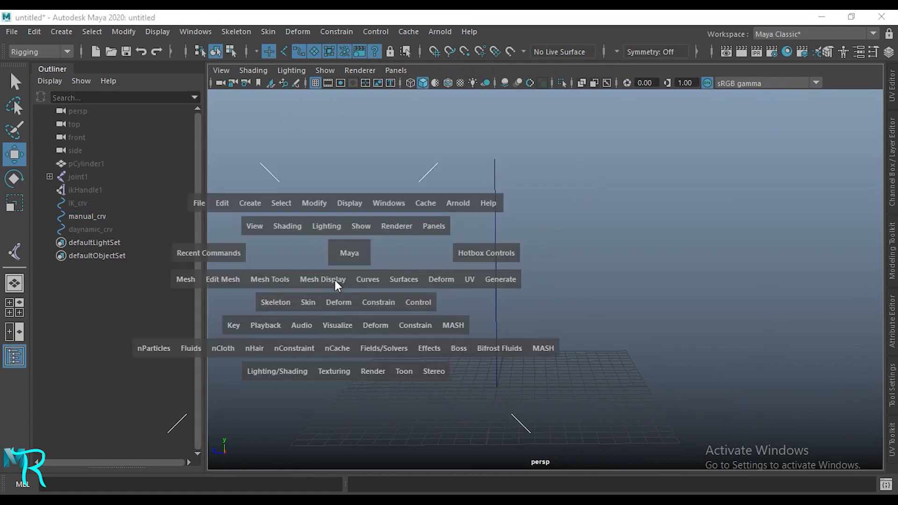
{"action": "key", "text": "space"}
{"action": "scroll", "coordinate": [416, 328], "scroll_direction": "up", "scroll_amount": 1}
{"action": "middle_click_drag", "start_coordinate": [486, 370], "coordinate": [440, 322], "text": "alt"}
{"action": "left_click", "coordinate": [94, 217]}
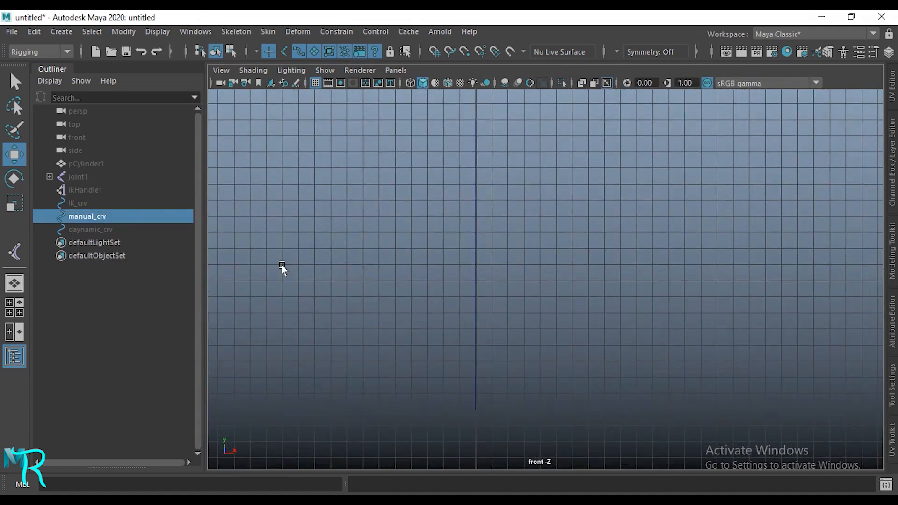
Display the control vertices of manual_crv and select the two lowest ones.
{"action": "right_click", "coordinate": [557, 213]}
{"action": "right_click_drag", "start_coordinate": [557, 213], "coordinate": [480, 159]}
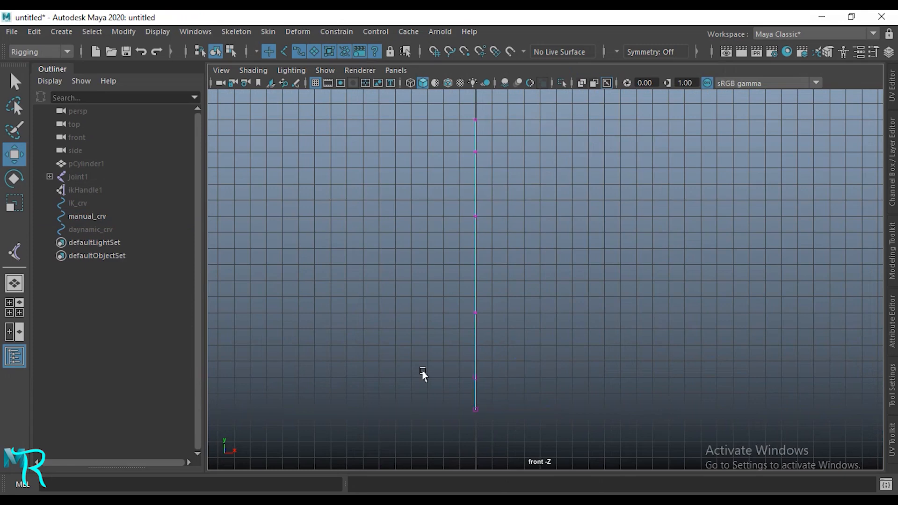
{"action": "left_click_drag", "start_coordinate": [431, 360], "coordinate": [509, 439]}
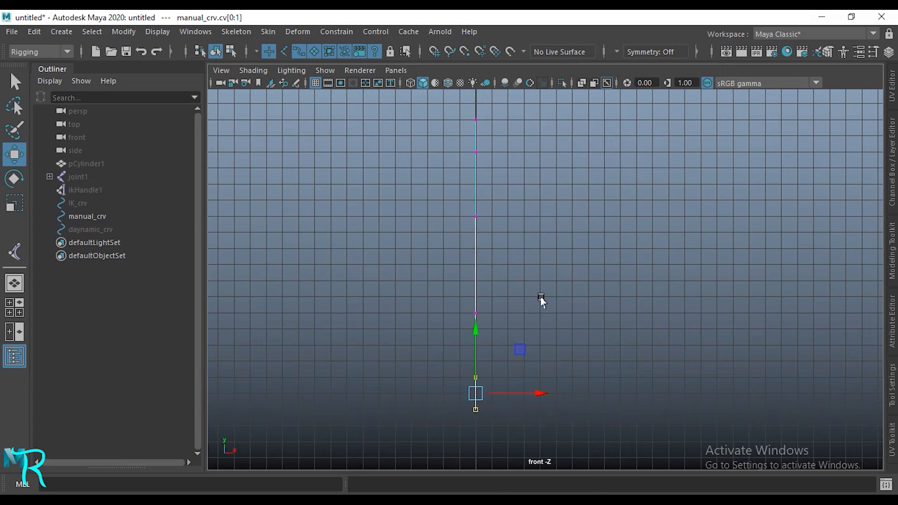
Examine the two lowest control vertices of manual_crv individually, as well as one near the upper end.
{"action": "scroll", "coordinate": [534, 305], "scroll_direction": "up", "scroll_amount": 2}
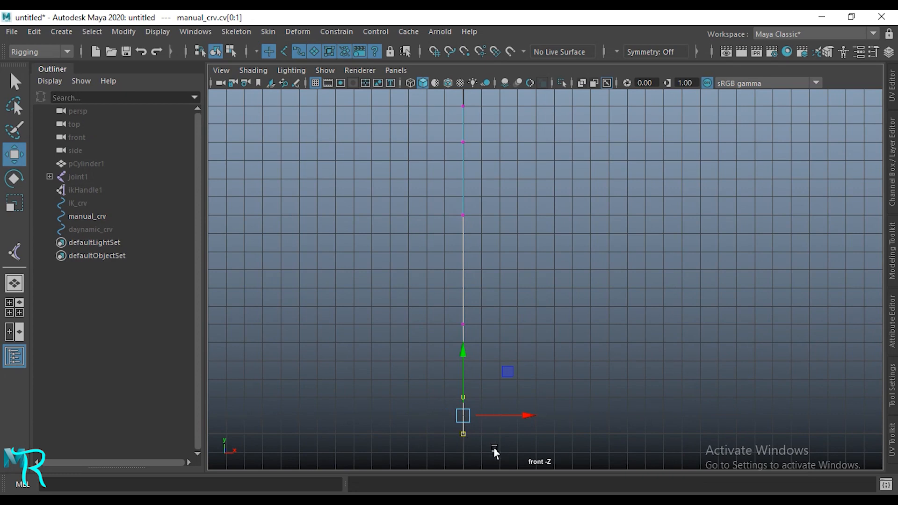
{"action": "left_click_drag", "start_coordinate": [483, 389], "coordinate": [439, 399]}
{"action": "left_click_drag", "start_coordinate": [475, 422], "coordinate": [435, 438]}
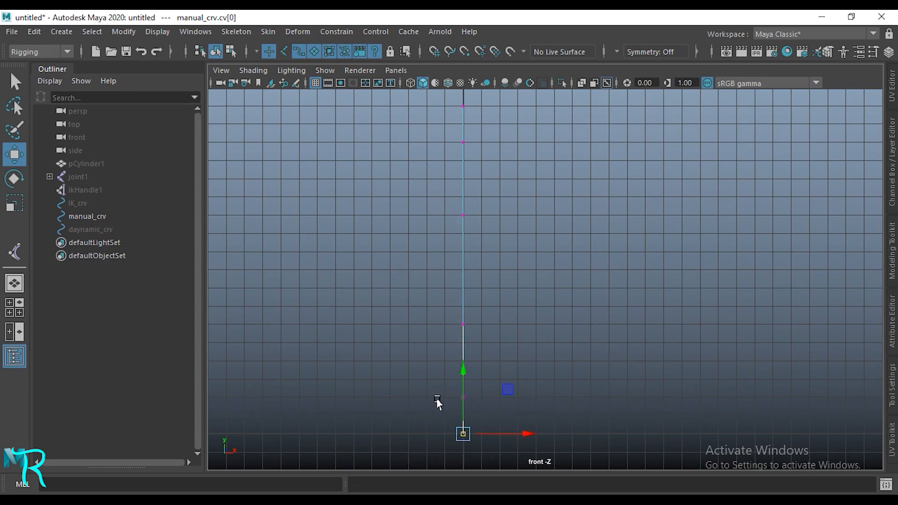
{"action": "left_click_drag", "start_coordinate": [439, 386], "coordinate": [522, 411]}
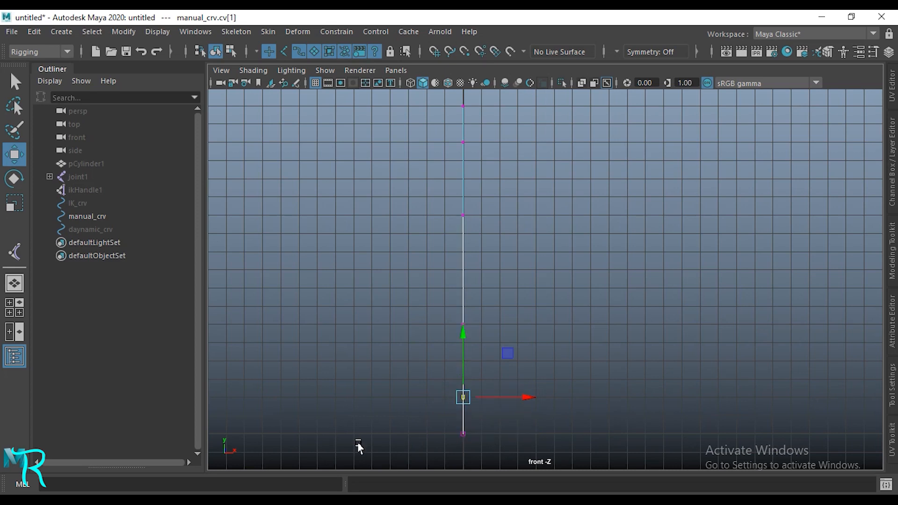
{"action": "left_click_drag", "start_coordinate": [499, 154], "coordinate": [481, 111]}
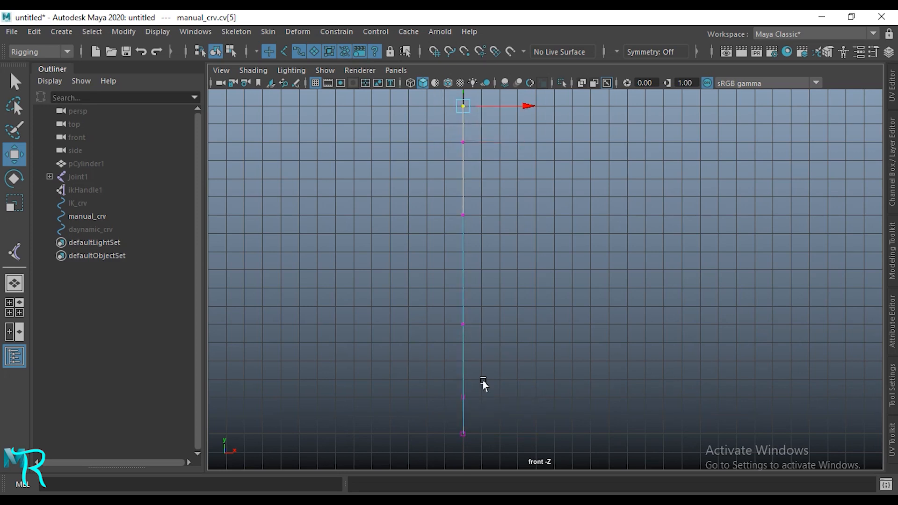
Create one cluster on the two lowest control vertices of manual_crv, with relative mode off and an envelope of 1.0.
{"action": "left_click_drag", "start_coordinate": [483, 382], "coordinate": [413, 445]}
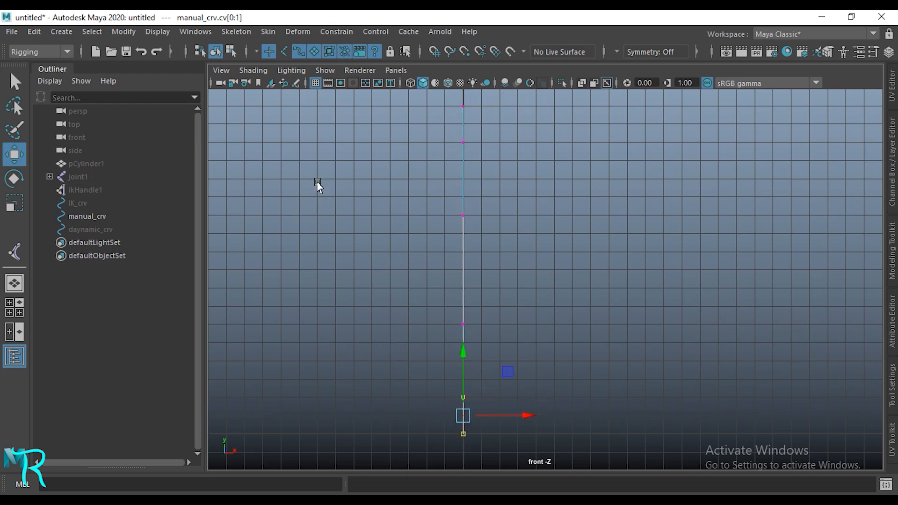
{"action": "left_click", "coordinate": [288, 32]}
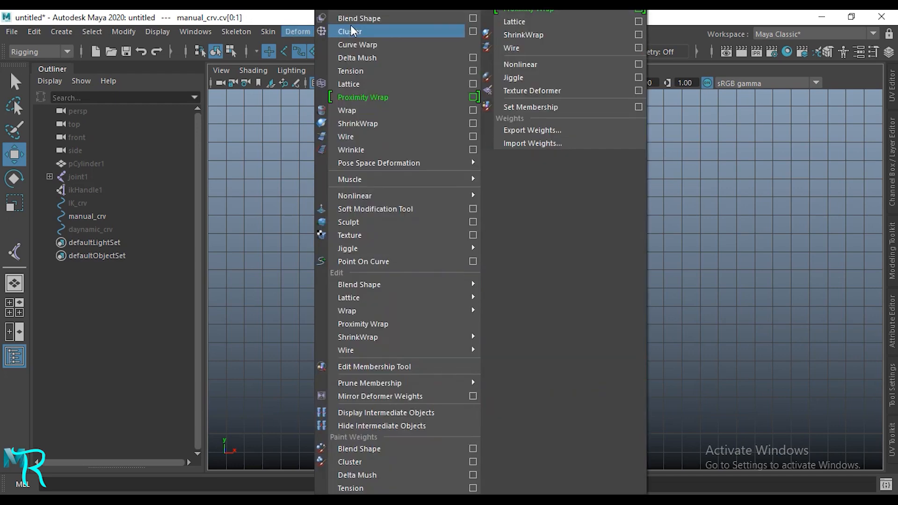
{"action": "left_click", "coordinate": [472, 31]}
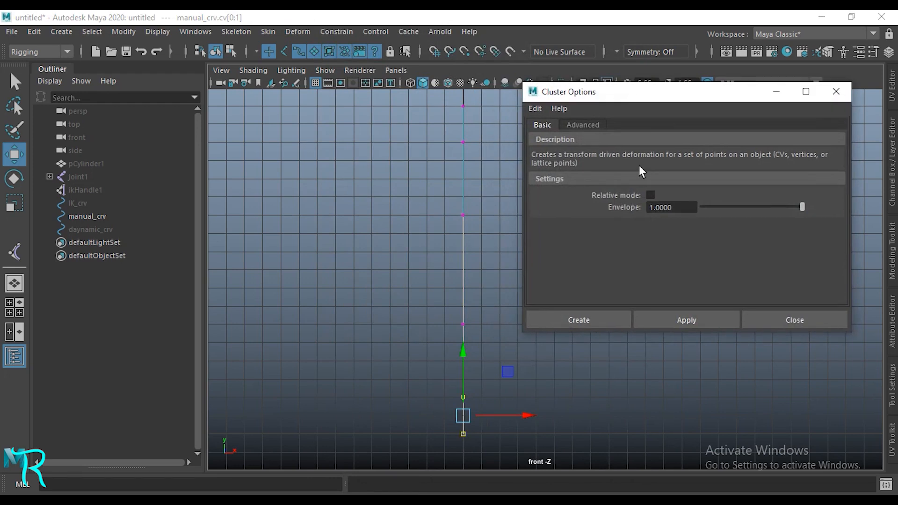
{"action": "left_click", "coordinate": [579, 320]}
Create a cluster on the third control vertex from the base of manual_crv.
{"action": "left_click_drag", "start_coordinate": [514, 294], "coordinate": [439, 262]}
{"action": "right_click_drag", "start_coordinate": [638, 284], "coordinate": [415, 161]}
{"action": "left_click_drag", "start_coordinate": [493, 276], "coordinate": [399, 332]}
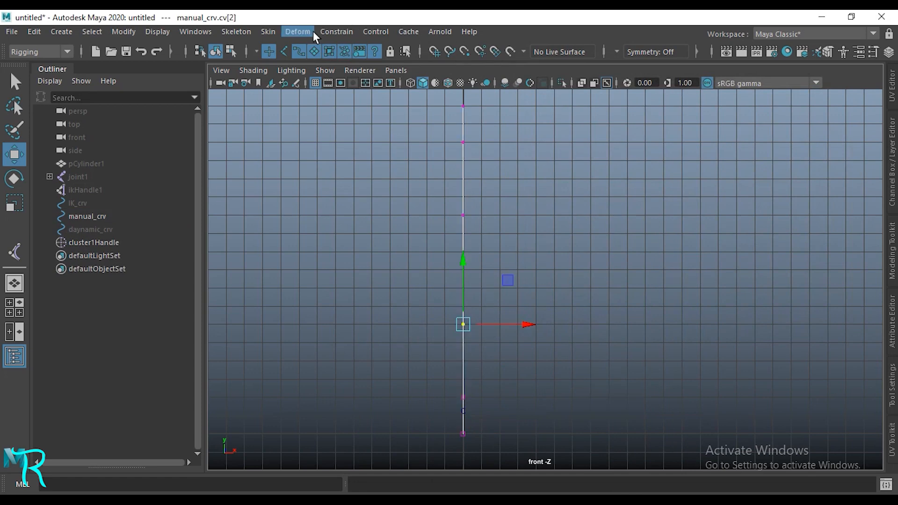
{"action": "left_click", "coordinate": [312, 32]}
{"action": "left_click", "coordinate": [348, 32]}
Create a cluster on the fourth control vertex from the base of manual_crv.
{"action": "left_click_drag", "start_coordinate": [546, 201], "coordinate": [346, 209]}
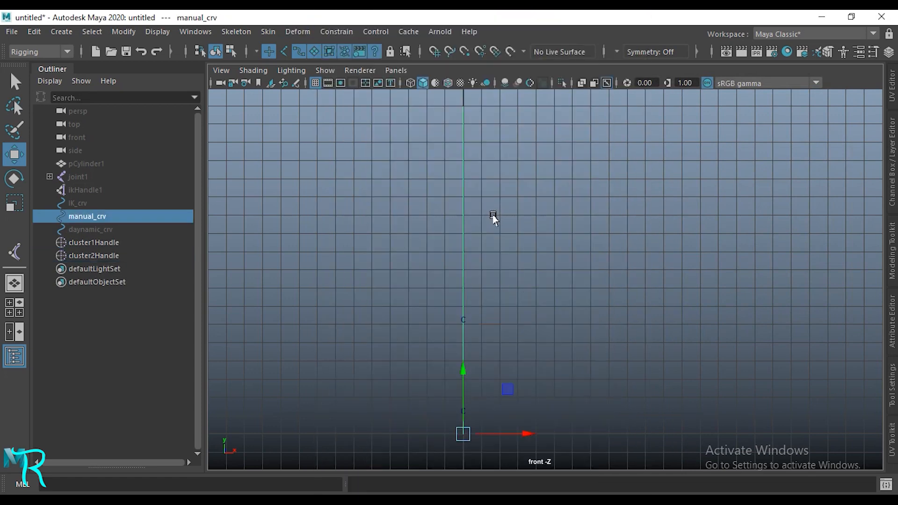
{"action": "right_click_drag", "start_coordinate": [496, 159], "coordinate": [352, 173]}
{"action": "left_click_drag", "start_coordinate": [385, 226], "coordinate": [482, 199]}
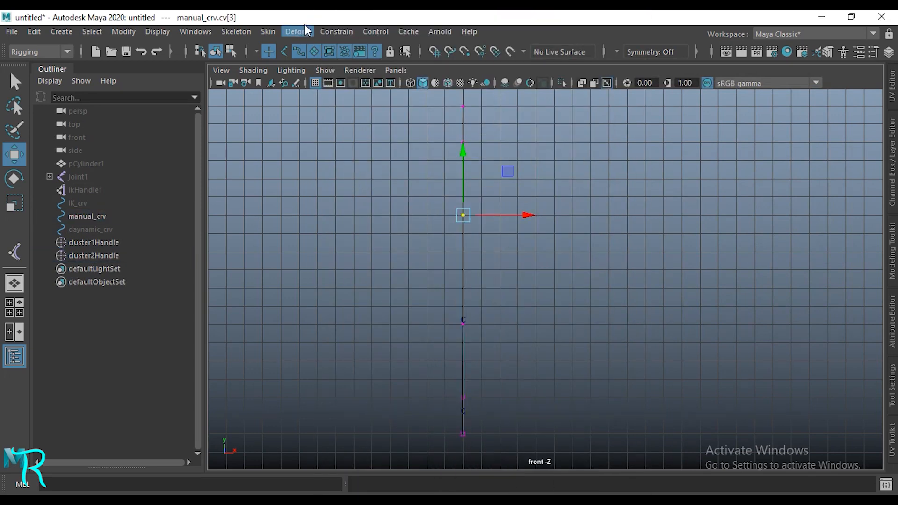
{"action": "left_click", "coordinate": [297, 31]}
{"action": "left_click", "coordinate": [355, 32]}
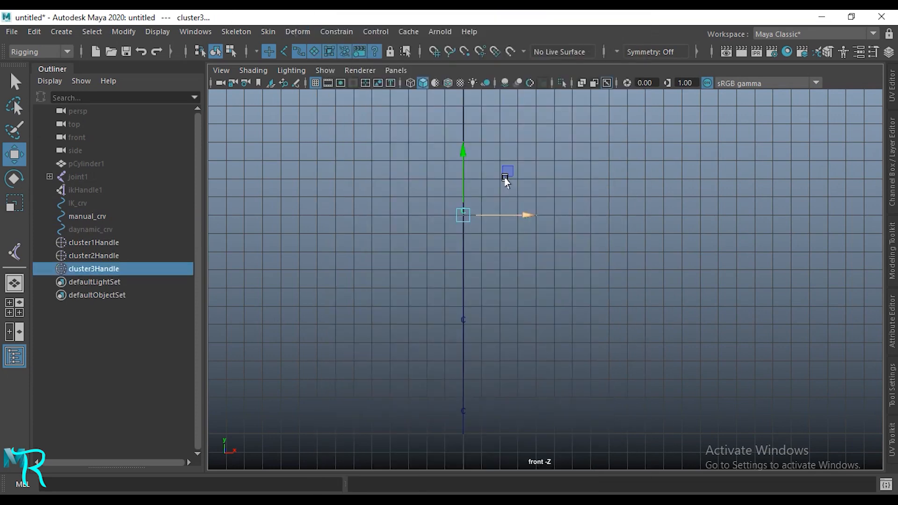
Create a cluster on the fifth control vertex from the base of manual_crv.
{"action": "left_click", "coordinate": [497, 123]}
{"action": "left_click_drag", "start_coordinate": [497, 122], "coordinate": [378, 131]}
{"action": "right_click_drag", "start_coordinate": [482, 120], "coordinate": [353, 124]}
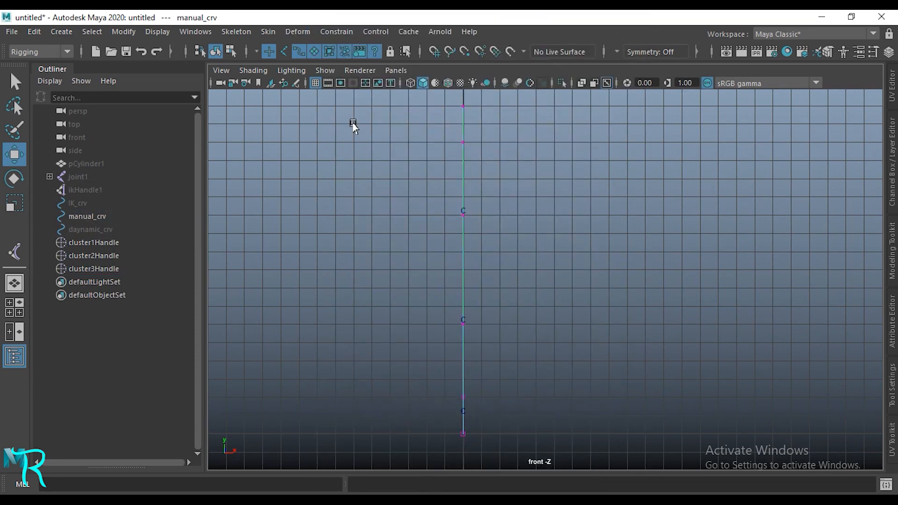
{"action": "left_click_drag", "start_coordinate": [490, 146], "coordinate": [325, 139]}
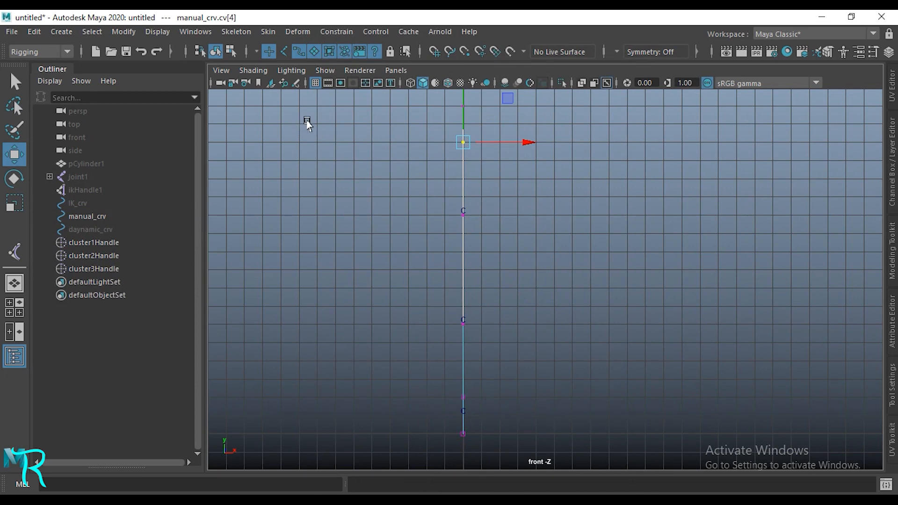
{"action": "left_click", "coordinate": [298, 31]}
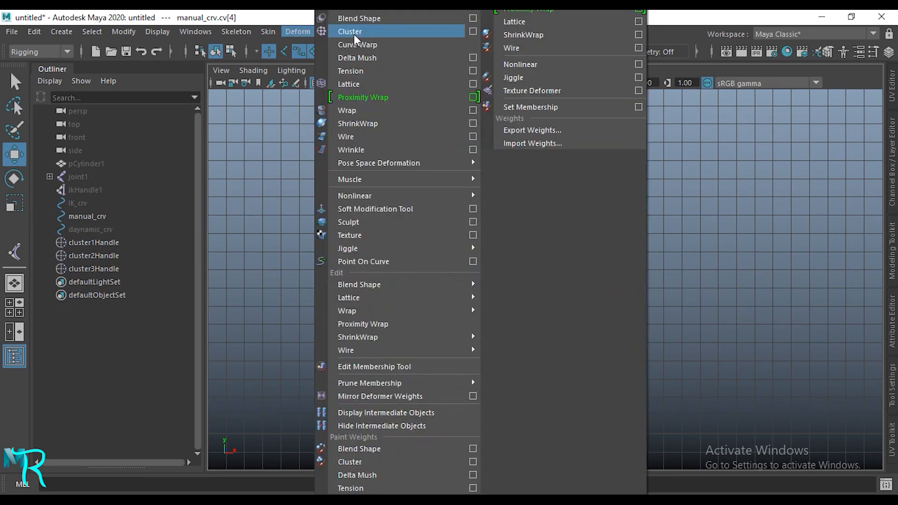
{"action": "left_click", "coordinate": [353, 34]}
Create a cluster on the sixth control vertex from the base of manual_crv and clear the selection.
{"action": "middle_click_drag", "start_coordinate": [493, 187], "coordinate": [507, 244], "text": "alt"}
{"action": "left_click_drag", "start_coordinate": [526, 132], "coordinate": [414, 164]}
{"action": "right_click", "coordinate": [621, 159]}
{"action": "right_click_drag", "start_coordinate": [621, 175], "coordinate": [544, 159]}
{"action": "left_click_drag", "start_coordinate": [510, 126], "coordinate": [430, 172]}
{"action": "left_click", "coordinate": [307, 36]}
{"action": "left_click", "coordinate": [353, 35]}
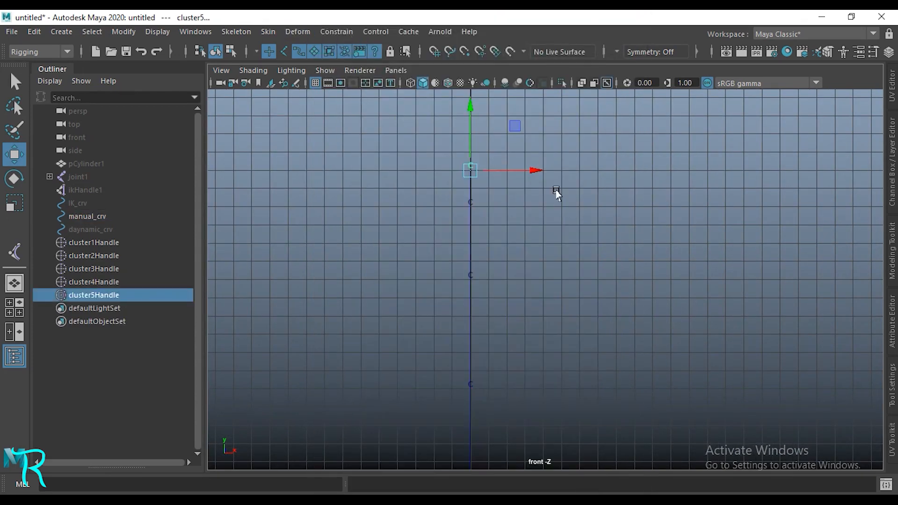
{"action": "left_click", "coordinate": [542, 215]}
{"action": "scroll", "coordinate": [319, 155], "scroll_direction": "down", "scroll_amount": 2}
{"action": "middle_click_drag", "start_coordinate": [319, 233], "coordinate": [332, 211], "text": "alt"}
{"action": "scroll", "coordinate": [333, 210], "scroll_direction": "up", "scroll_amount": 1}
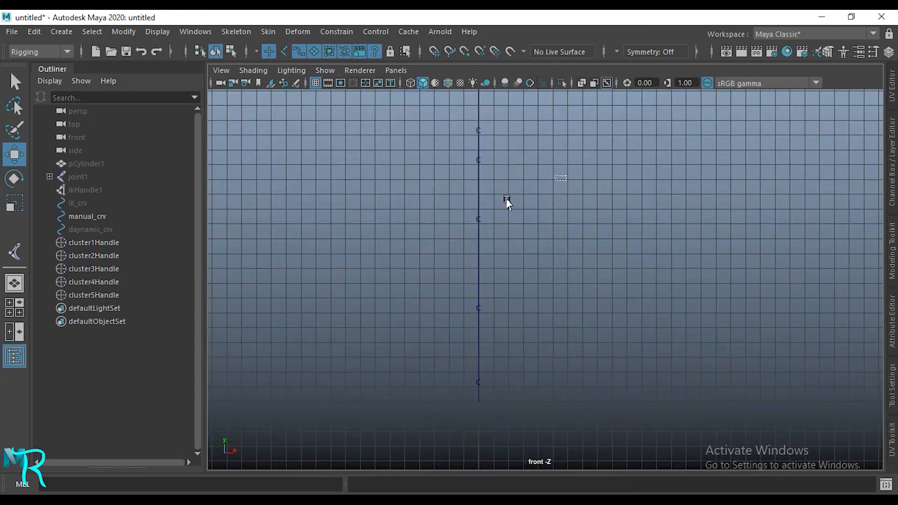
Make curves unselectable in the viewport and select only the third cluster handle on manual_crv.
{"action": "left_click_drag", "start_coordinate": [505, 200], "coordinate": [441, 229]}
{"action": "scroll", "coordinate": [486, 219], "scroll_direction": "up", "scroll_amount": 2}
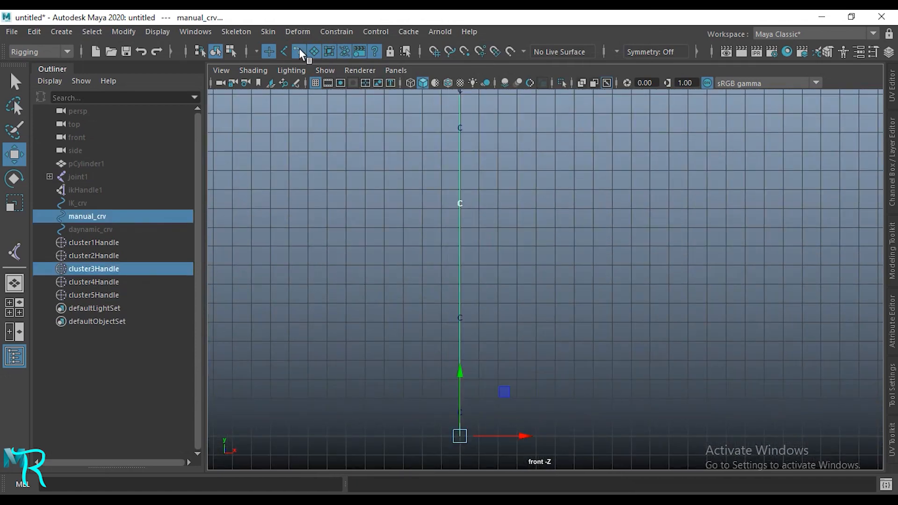
{"action": "left_click", "coordinate": [299, 50]}
{"action": "left_click", "coordinate": [478, 200]}
{"action": "left_click_drag", "start_coordinate": [478, 194], "coordinate": [447, 217]}
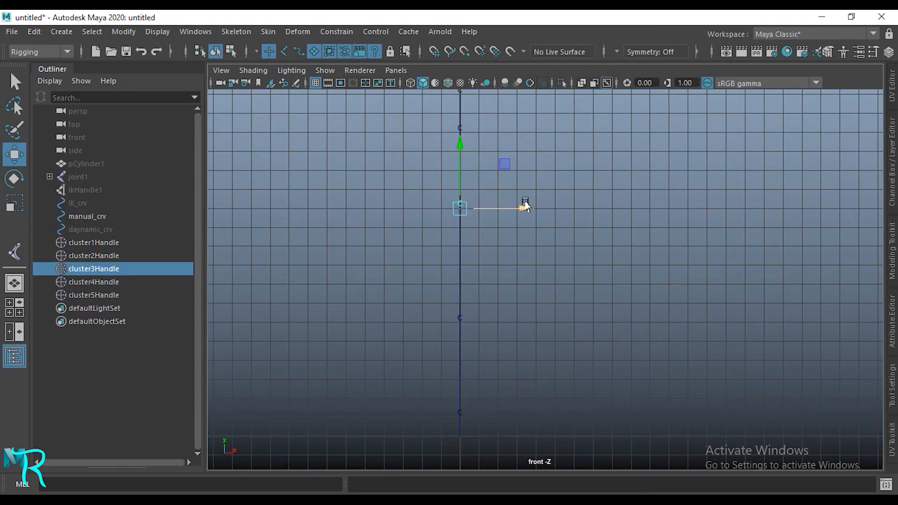
Try moving cluster3Handle sideways to test how it bends manual_crv, view it in perspective, and undo the move.
{"action": "left_click_drag", "start_coordinate": [525, 206], "coordinate": [538, 253]}
{"action": "scroll", "coordinate": [481, 297], "scroll_direction": "up", "scroll_amount": 2}
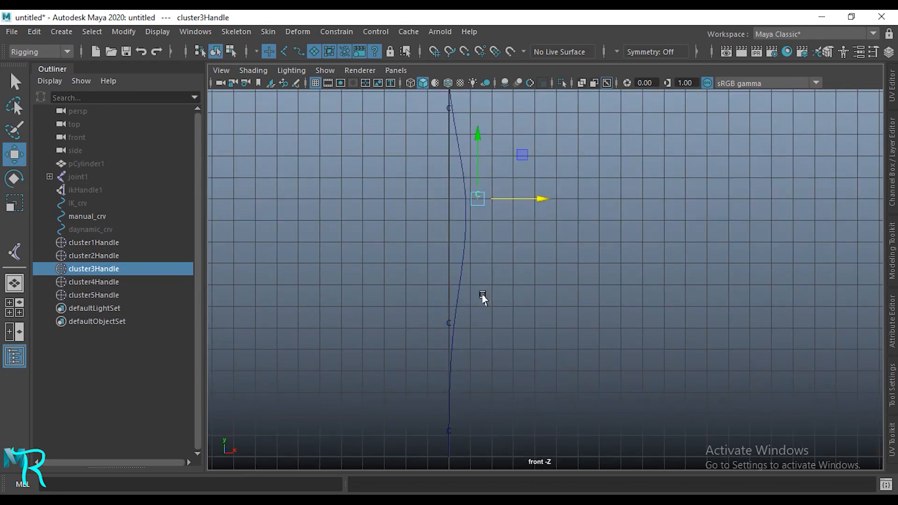
{"action": "left_click_drag", "start_coordinate": [542, 199], "coordinate": [568, 198]}
{"action": "key", "text": "space"}
{"action": "key", "text": "space"}
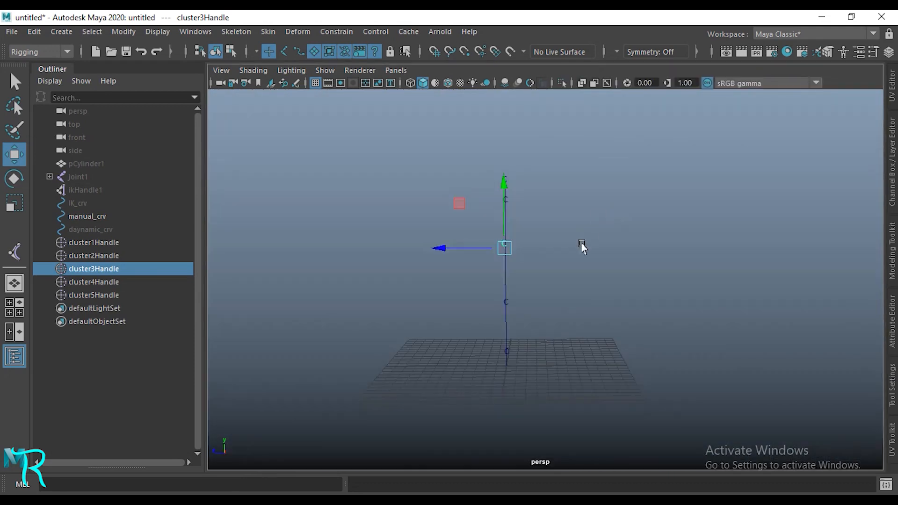
{"action": "scroll", "coordinate": [562, 275], "scroll_direction": "up", "scroll_amount": 3}
{"action": "left_click_drag", "start_coordinate": [582, 247], "coordinate": [476, 331], "text": "alt"}
{"action": "key", "text": "ctrl+z"}
Try moving cluster2Handle to test its effect on manual_crv and undo the move.
{"action": "left_click_drag", "start_coordinate": [559, 290], "coordinate": [665, 356], "text": "alt"}
{"action": "mouse_move", "coordinate": [602, 303]}
{"action": "left_mouse_down"}
{"action": "mouse_move", "coordinate": [559, 310]}
{"action": "mouse_move", "coordinate": [618, 310]}
{"action": "mouse_move", "coordinate": [585, 309]}
{"action": "left_mouse_up"}
{"action": "key", "text": "ctrl+z"}
{"action": "left_click_drag", "start_coordinate": [680, 355], "coordinate": [541, 347], "text": "alt"}
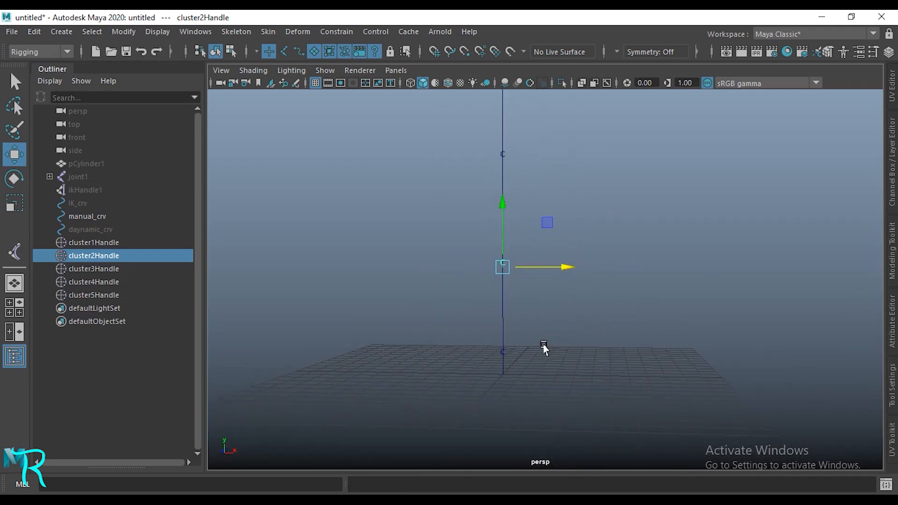
Parent the cluster handles in a descending chain from cluster1Handle at the root to cluster5Handle, and expand the hierarchy.
{"action": "left_click", "coordinate": [83, 295]}
{"action": "scroll", "coordinate": [459, 234], "scroll_direction": "down", "scroll_amount": 4}
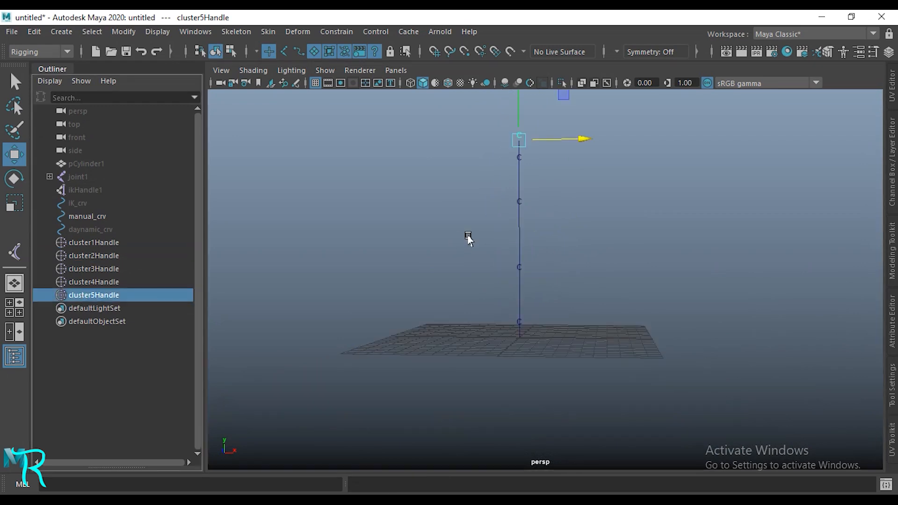
{"action": "middle_click_drag", "start_coordinate": [468, 237], "coordinate": [464, 260], "text": "alt"}
{"action": "middle_click_drag", "start_coordinate": [97, 294], "coordinate": [95, 244]}
{"action": "left_click", "coordinate": [92, 257]}
{"action": "left_click", "coordinate": [94, 243]}
{"action": "left_click_drag", "start_coordinate": [266, 262], "coordinate": [74, 248], "text": "alt"}
{"action": "left_click", "coordinate": [47, 243], "text": "shift"}
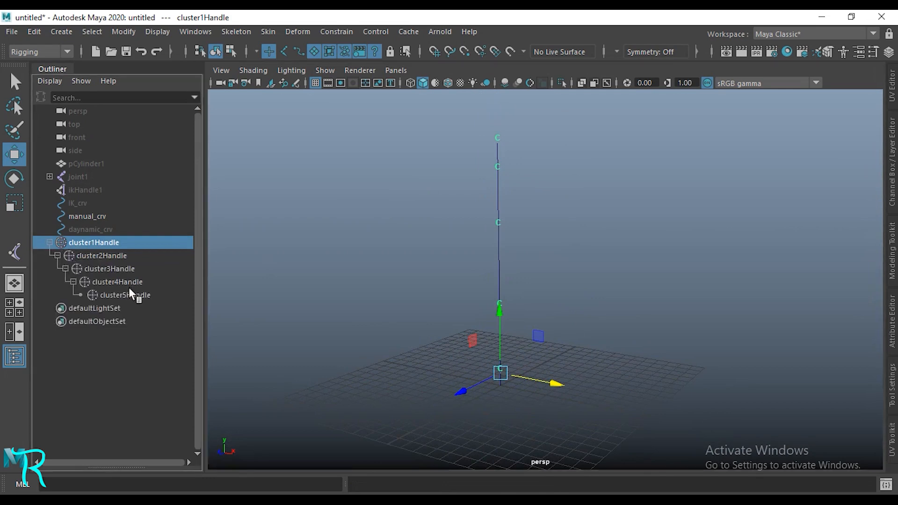
Go through the nested cluster handles to check their order and collapse the hierarchy under cluster1Handle.
{"action": "left_click", "coordinate": [128, 290]}
{"action": "left_click", "coordinate": [119, 280]}
{"action": "left_click", "coordinate": [107, 266]}
{"action": "left_click", "coordinate": [70, 244]}
{"action": "left_click", "coordinate": [49, 242]}
Try rotating the clusters to test how the parented chain bends manual_crv, undo the rotations and clear the selection.
{"action": "left_click_drag", "start_coordinate": [538, 360], "coordinate": [571, 360], "text": "alt"}
{"action": "key", "text": "e"}
{"action": "left_click_drag", "start_coordinate": [543, 330], "coordinate": [552, 327]}
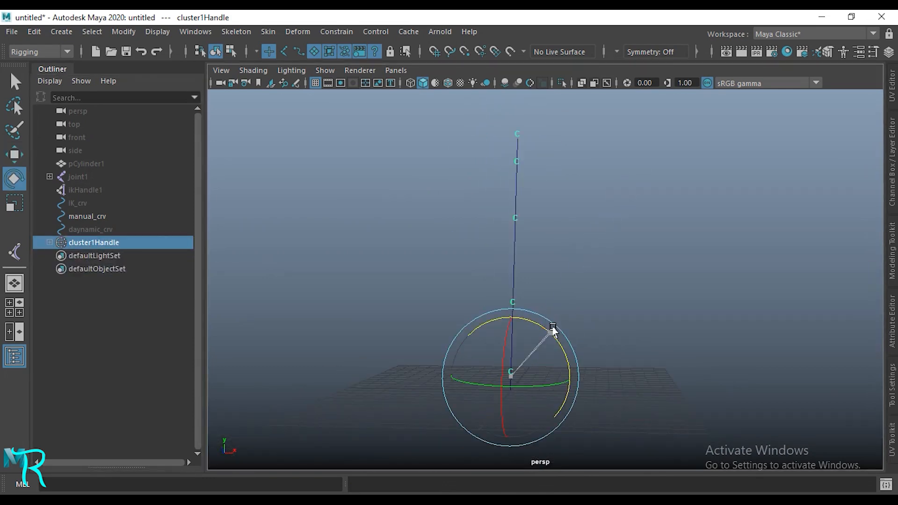
{"action": "key", "text": "ctrl+z"}
{"action": "left_click_drag", "start_coordinate": [546, 290], "coordinate": [476, 306]}
{"action": "left_click_drag", "start_coordinate": [566, 280], "coordinate": [632, 305]}
{"action": "key", "text": "ctrl+z"}
{"action": "left_click", "coordinate": [664, 307]}
Hide manual_crv, and unhide IK_crv and the joint1 chain.
{"action": "mouse_move", "coordinate": [597, 350]}
{"action": "left_mouse_down", "text": "alt"}
{"action": "mouse_move", "coordinate": [485, 348]}
{"action": "mouse_move", "coordinate": [587, 341]}
{"action": "left_mouse_up", "text": "alt"}
{"action": "left_click", "coordinate": [85, 217]}
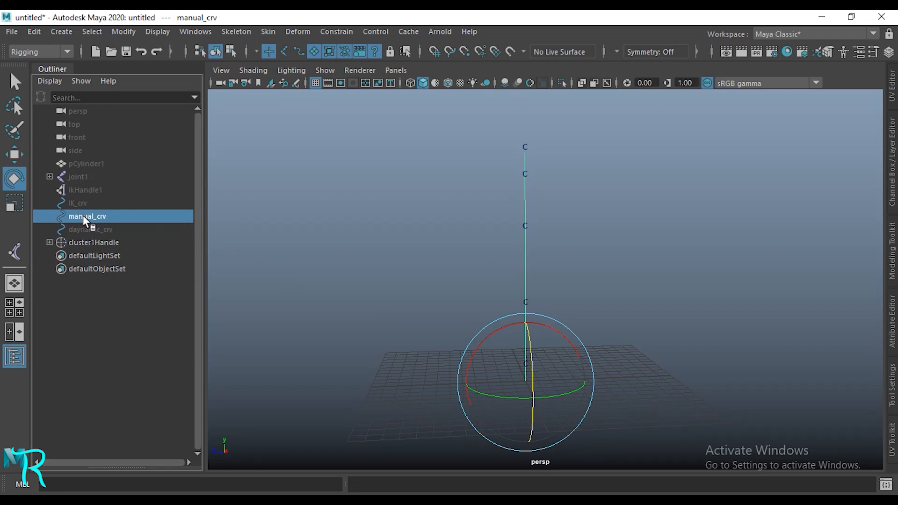
{"action": "key", "text": "ctrl+h"}
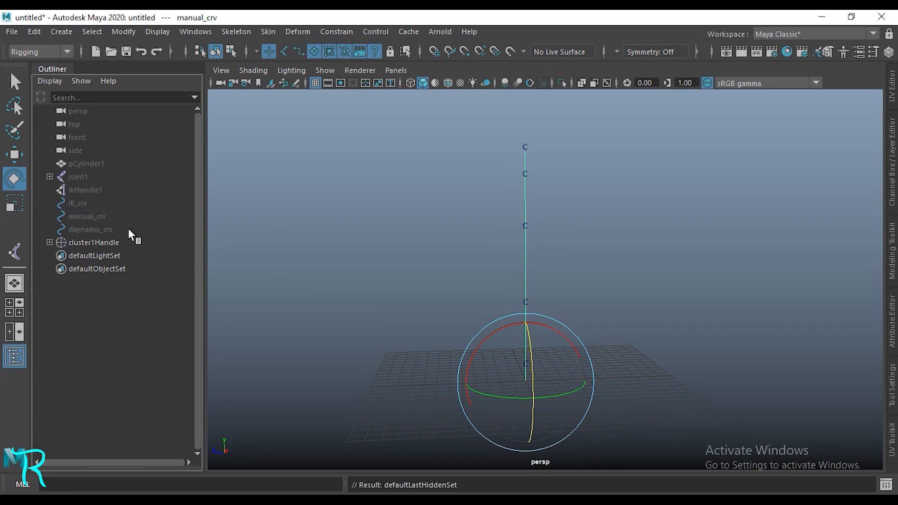
{"action": "left_click", "coordinate": [94, 206]}
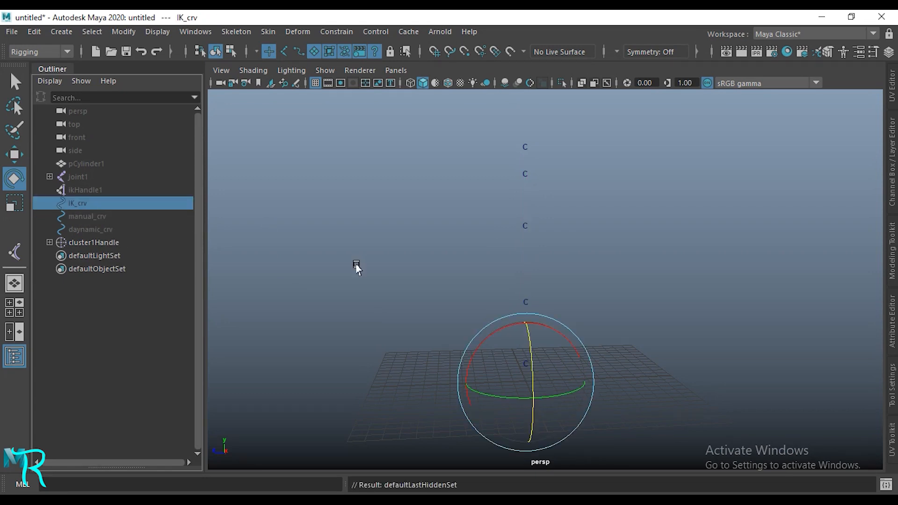
{"action": "key", "text": "shift+h"}
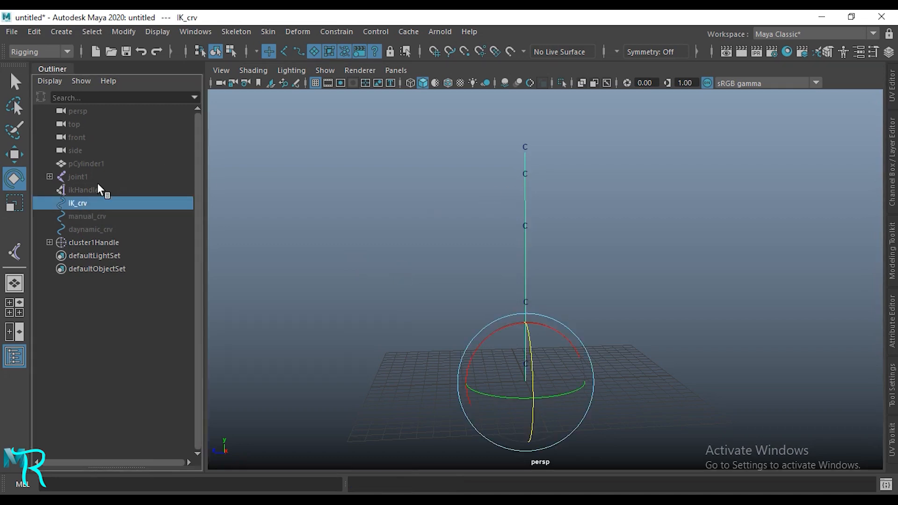
{"action": "left_click", "coordinate": [98, 181]}
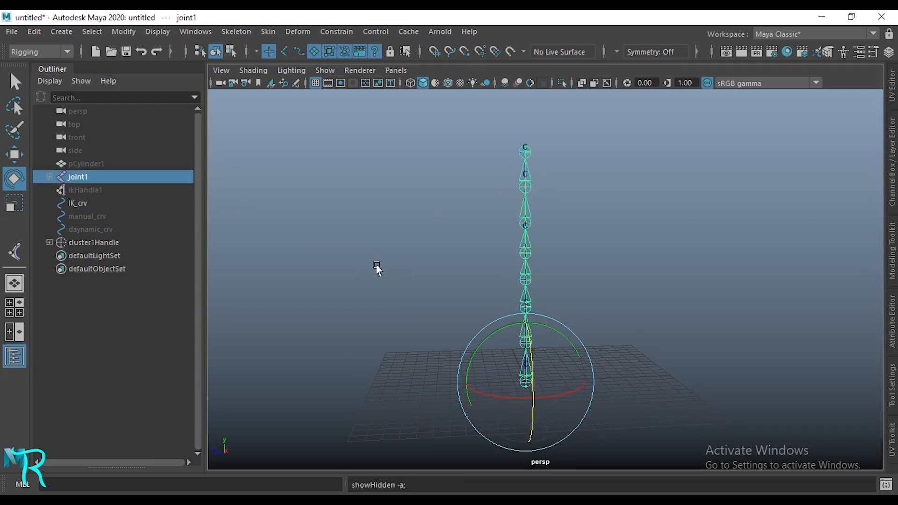
Try moving the fourth control vertex of IK_crv to test the joint chain, and undo the move.
{"action": "left_click", "coordinate": [90, 202]}
{"action": "right_click", "coordinate": [747, 159]}
{"action": "right_click_drag", "start_coordinate": [747, 258], "coordinate": [670, 160]}
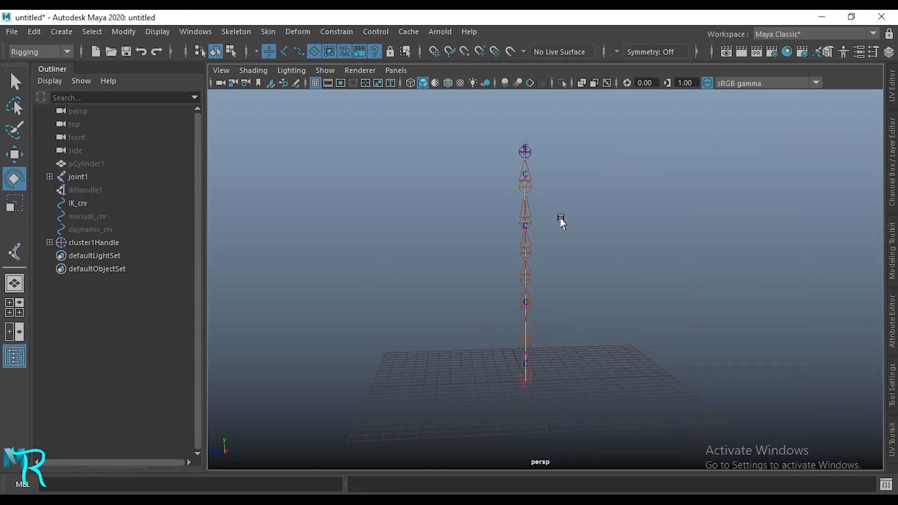
{"action": "mouse_move", "coordinate": [551, 217]}
{"action": "left_mouse_down"}
{"action": "mouse_move", "coordinate": [476, 244]}
{"action": "mouse_move", "coordinate": [579, 216]}
{"action": "mouse_move", "coordinate": [553, 216]}
{"action": "left_mouse_up"}
{"action": "key", "text": "w"}
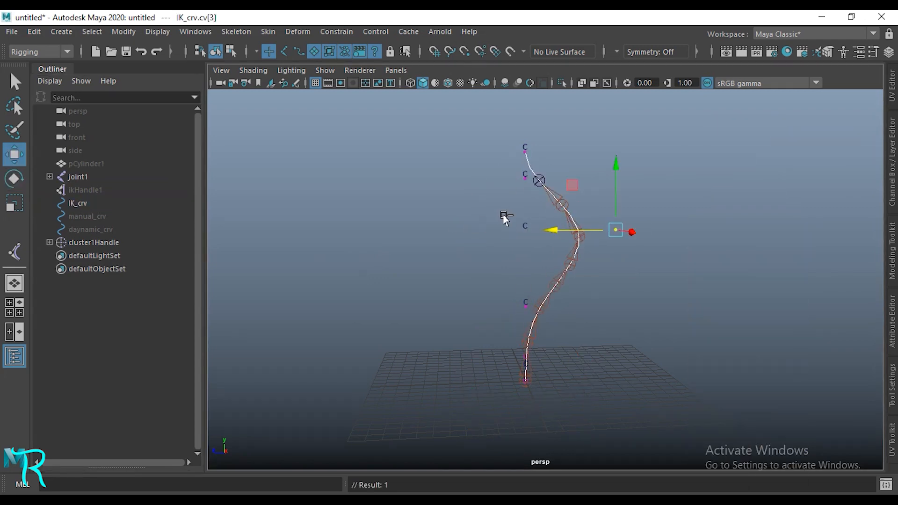
{"action": "key", "text": "ctrl+z"}
{"action": "left_click", "coordinate": [407, 199]}
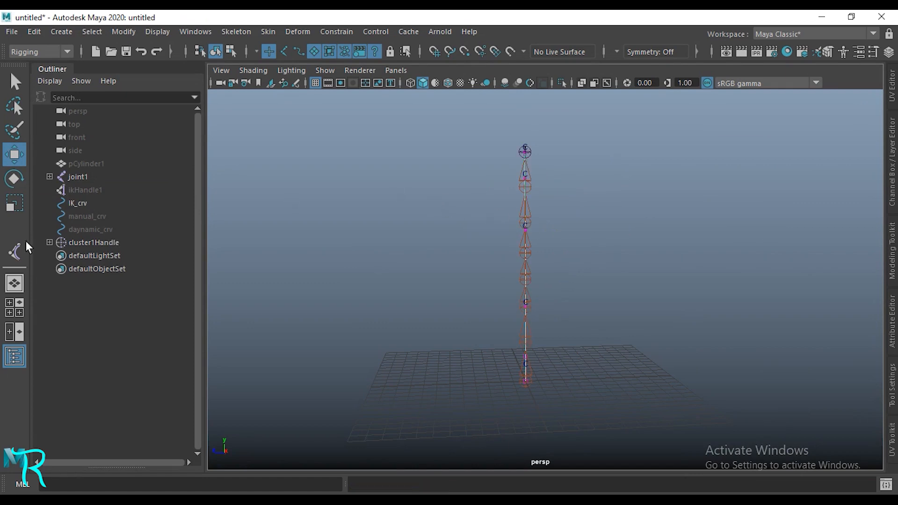
Try moving cluster3Handle about -10.7 units along Z with manual_crv shown, and undo both changes.
{"action": "left_click", "coordinate": [49, 242], "text": "shift"}
{"action": "left_click", "coordinate": [100, 269]}
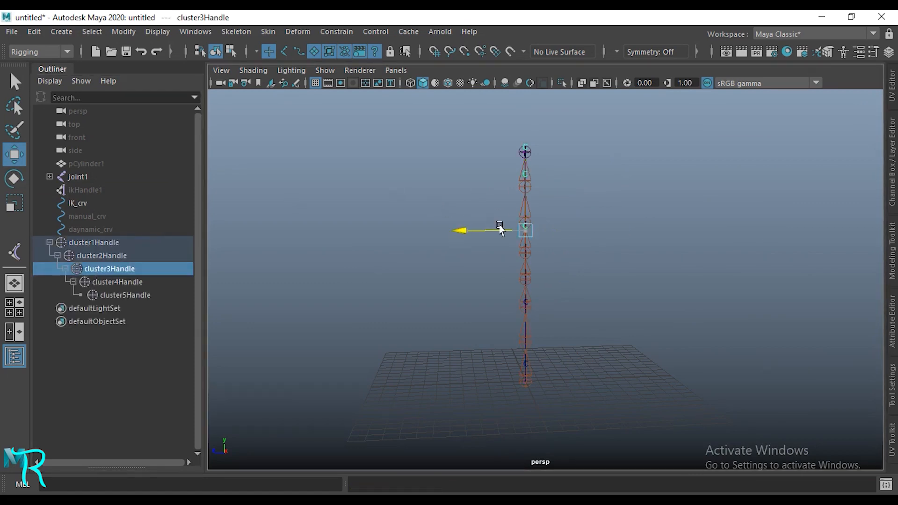
{"action": "left_click_drag", "start_coordinate": [499, 229], "coordinate": [601, 231]}
{"action": "left_click", "coordinate": [75, 217]}
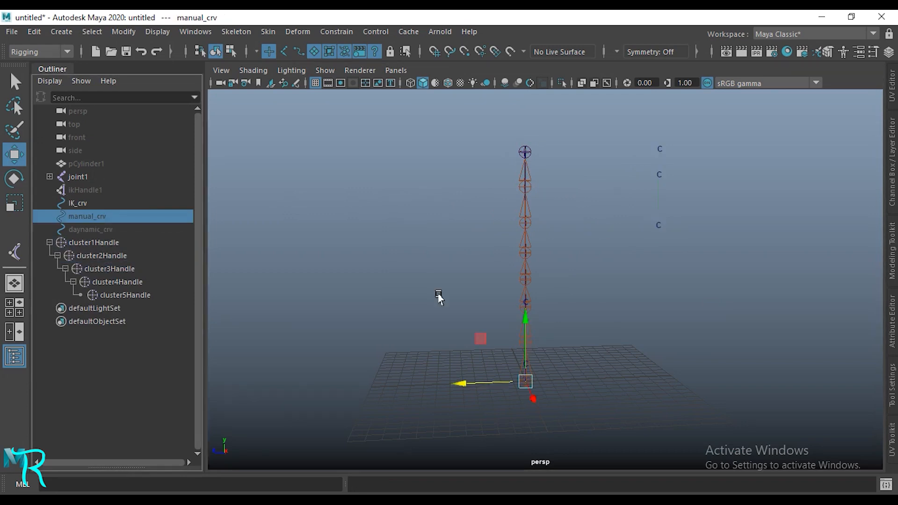
{"action": "key", "text": "shift+h"}
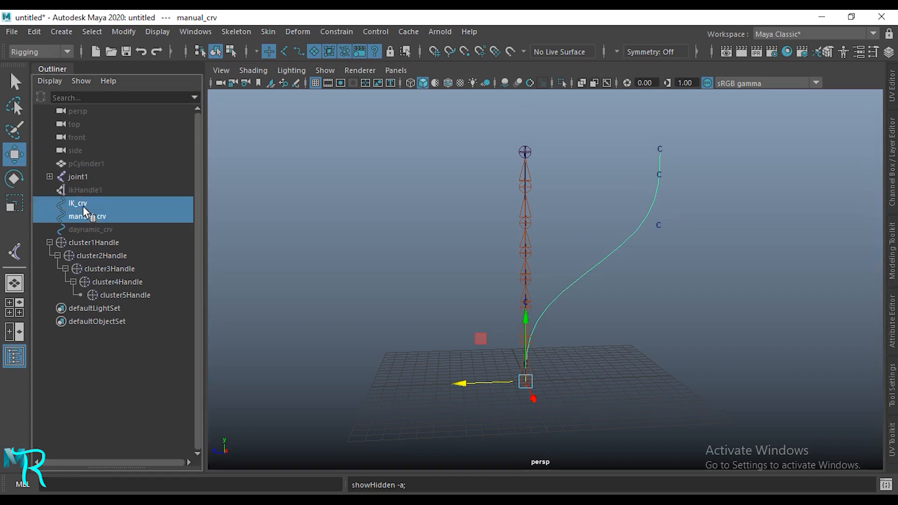
{"action": "key", "text": "ctrl+z"}
{"action": "key", "text": "ctrl+z"}
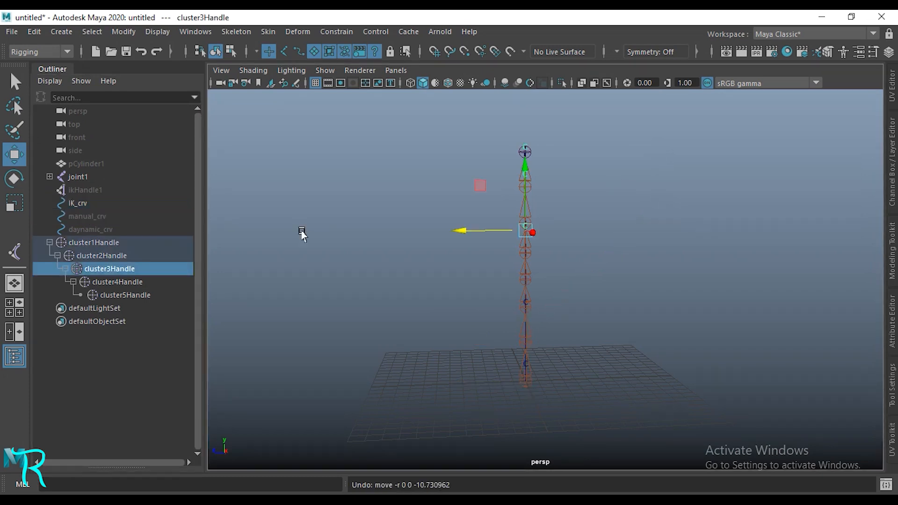
Create a blend shape node named "shape" that uses manual_crv as the target for IK_crv.
{"action": "left_click", "coordinate": [105, 229]}
{"action": "left_click", "coordinate": [87, 215]}
{"action": "left_click", "coordinate": [85, 204], "text": "ctrl"}
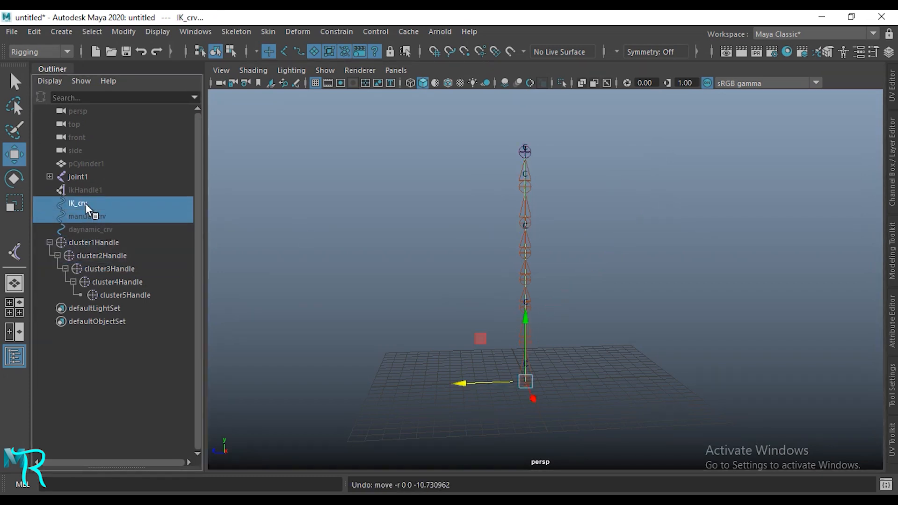
{"action": "left_click", "coordinate": [298, 31]}
{"action": "left_click", "coordinate": [473, 20]}
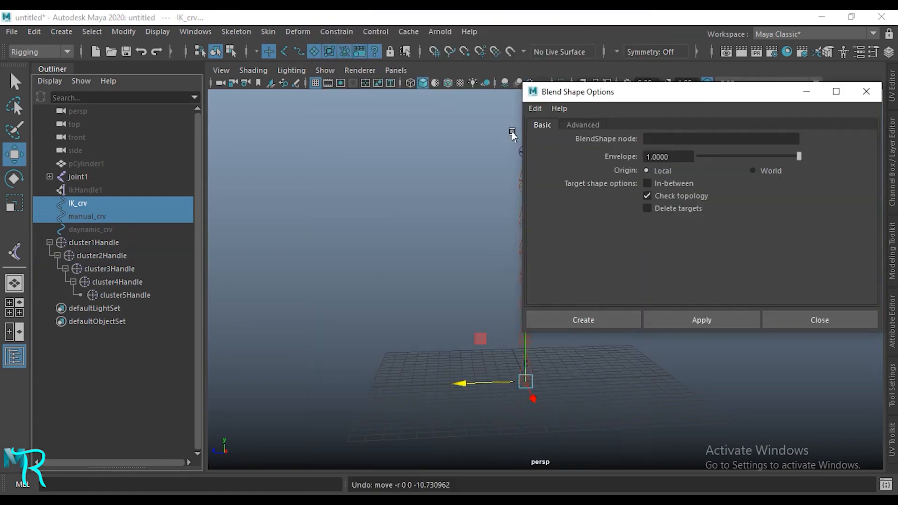
{"action": "left_click_drag", "start_coordinate": [678, 90], "coordinate": [499, 153]}
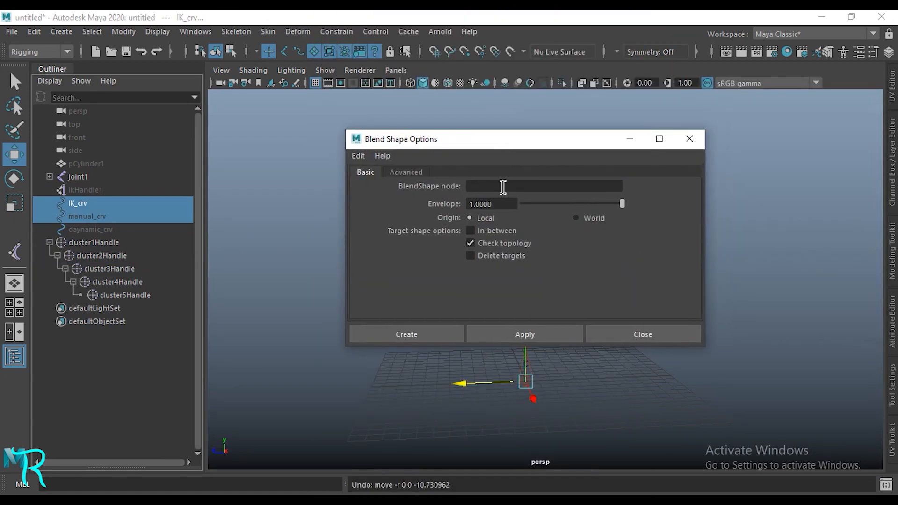
{"action": "left_click", "coordinate": [503, 187]}
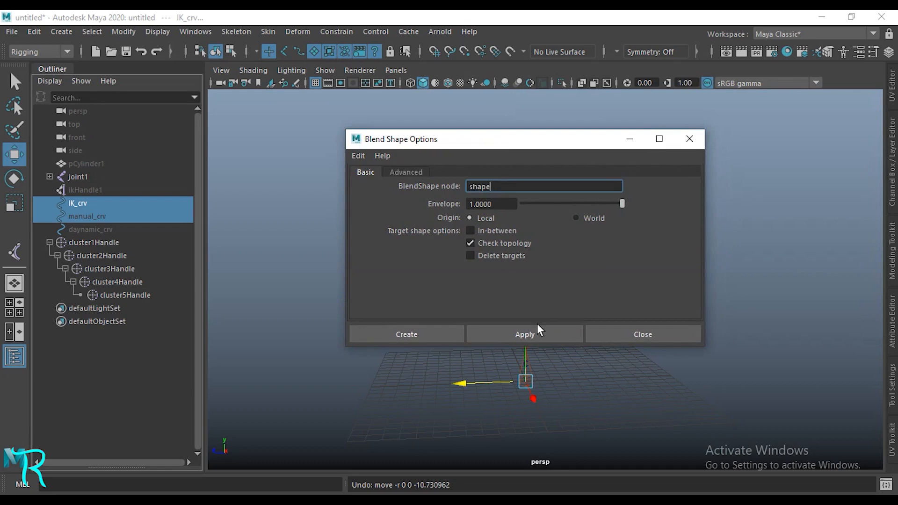
{"action": "left_click", "coordinate": [385, 341]}
{"action": "left_click", "coordinate": [613, 316]}
Clear the animation keys from the Rotate X, Rotate Y and Rotate Z channels of IK_crv.
{"action": "left_click", "coordinate": [77, 203]}
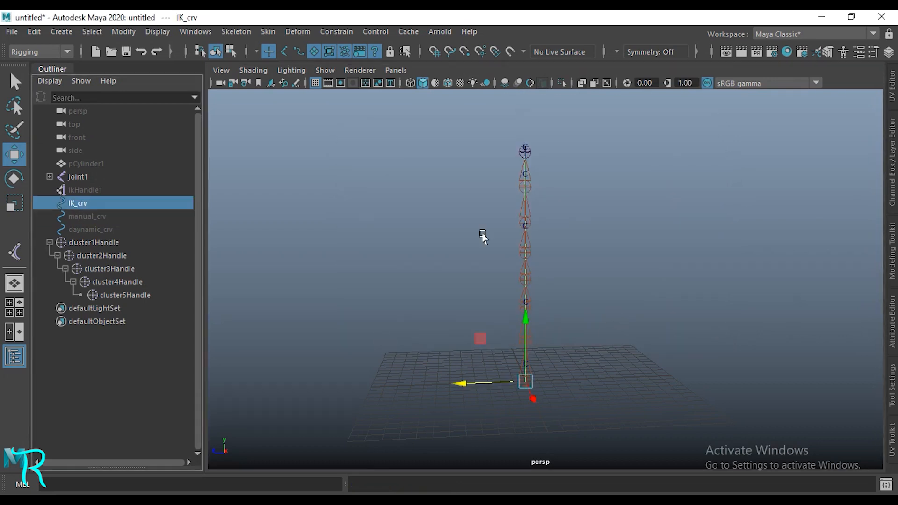
{"action": "left_click", "coordinate": [885, 170]}
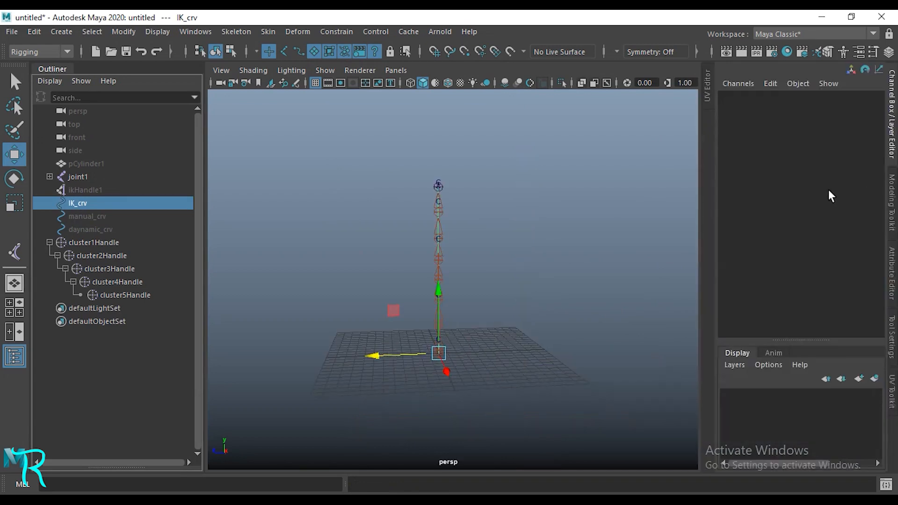
{"action": "key", "text": "f"}
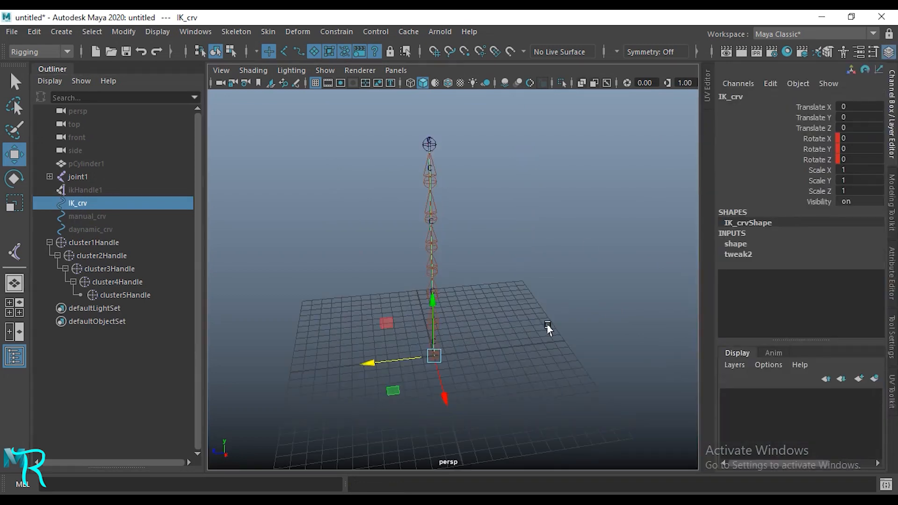
{"action": "left_click_drag", "start_coordinate": [813, 138], "coordinate": [813, 159]}
{"action": "key", "text": "Delete"}
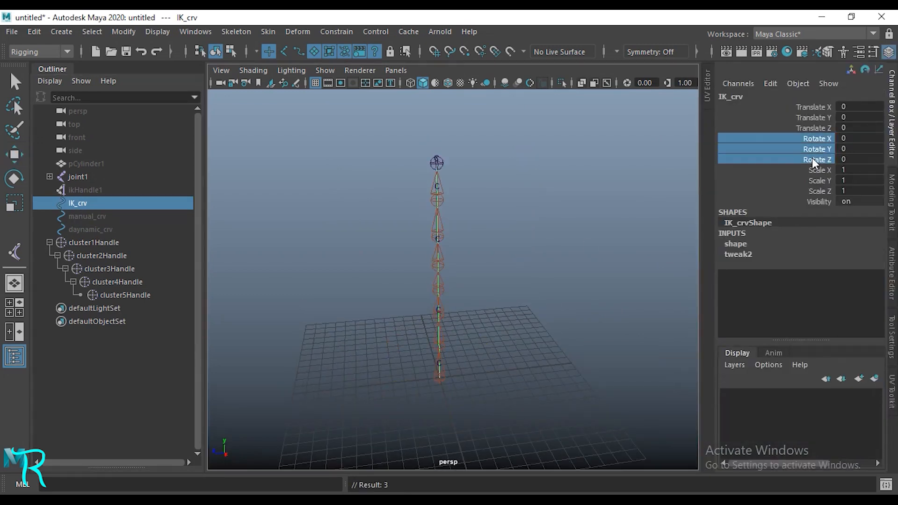
Set the manual_crv weight of IK_crv's "shape" blend shape to 1 and clear the selection.
{"action": "middle_click_drag", "start_coordinate": [537, 290], "coordinate": [551, 272], "text": "alt"}
{"action": "left_click", "coordinate": [730, 247]}
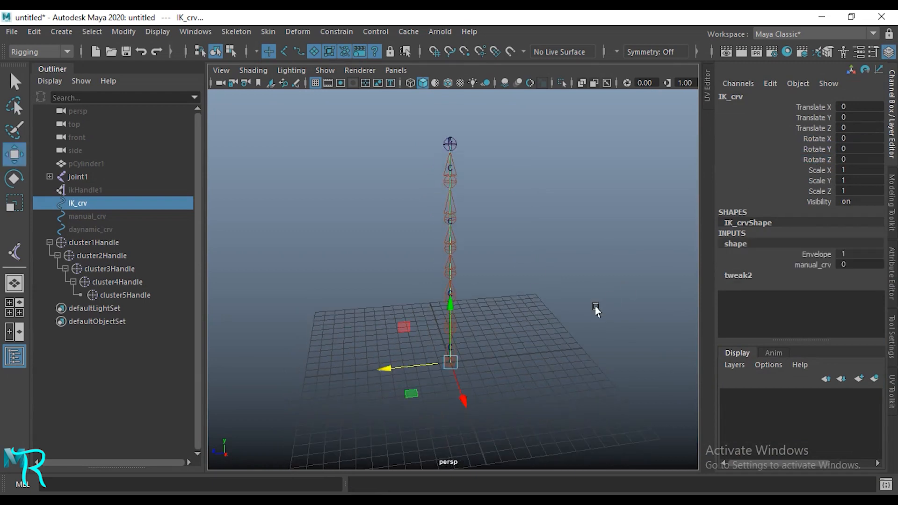
{"action": "left_click", "coordinate": [809, 264]}
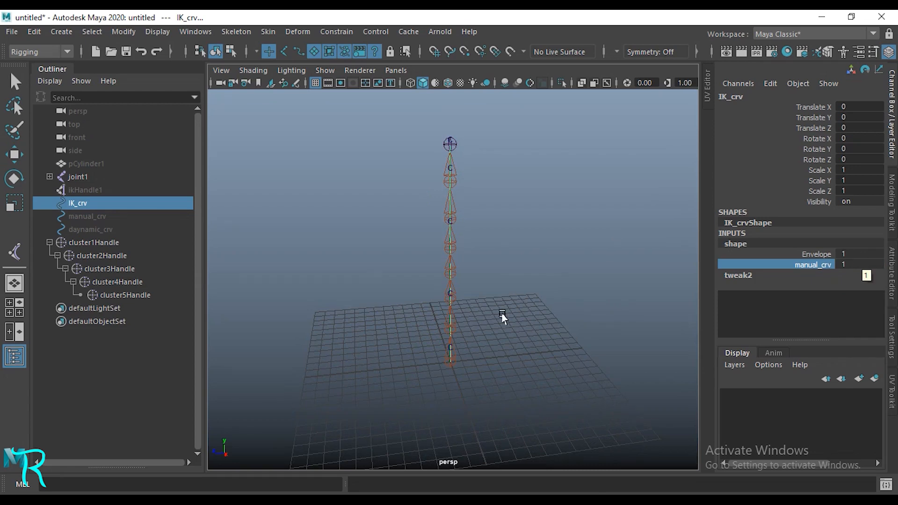
{"action": "scroll", "coordinate": [502, 315], "scroll_direction": "up", "scroll_amount": 3}
{"action": "left_click_drag", "start_coordinate": [502, 315], "coordinate": [466, 318], "text": "alt"}
{"action": "middle_click_drag", "start_coordinate": [571, 298], "coordinate": [570, 323], "text": "alt"}
{"action": "left_click", "coordinate": [549, 309]}
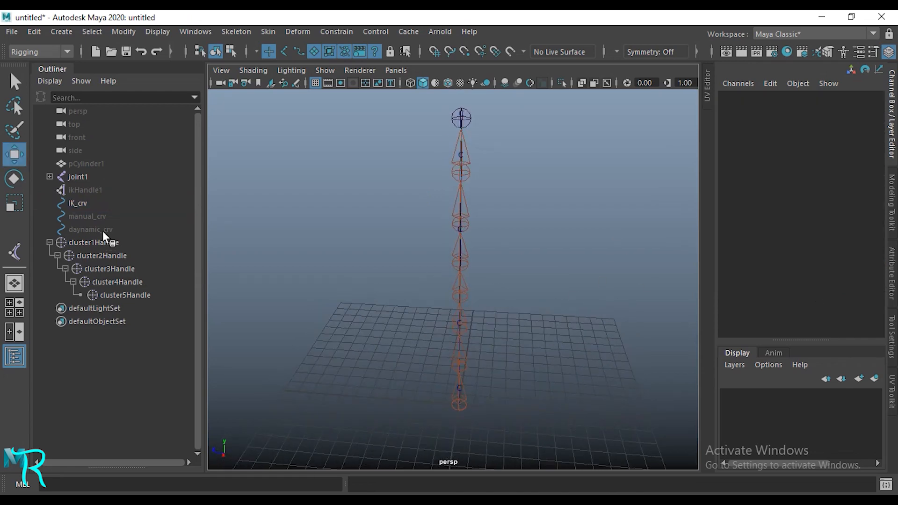
Move cluster3Handle sideways to test the blend shape on the joint chain, and inspect IK_crv, cluster2Handle and manual_crv.
{"action": "left_click", "coordinate": [103, 266]}
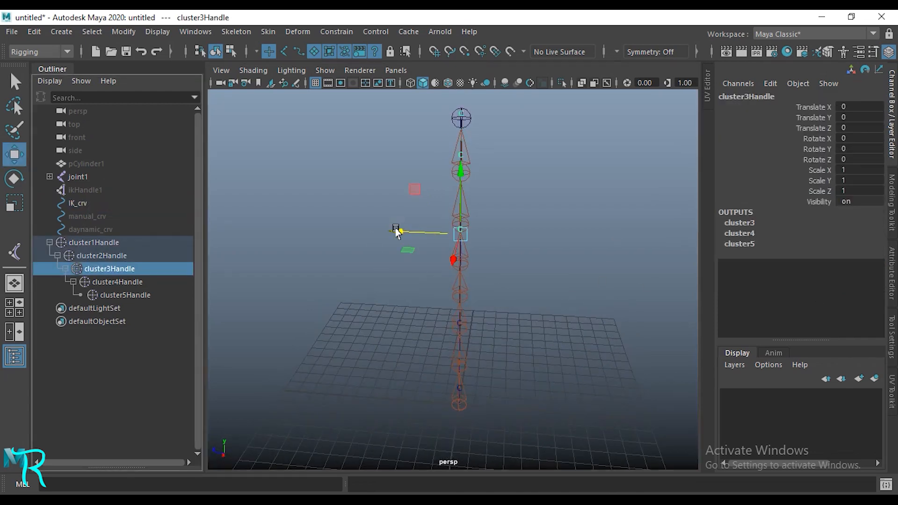
{"action": "left_click_drag", "start_coordinate": [396, 230], "coordinate": [485, 297]}
{"action": "left_click", "coordinate": [82, 204]}
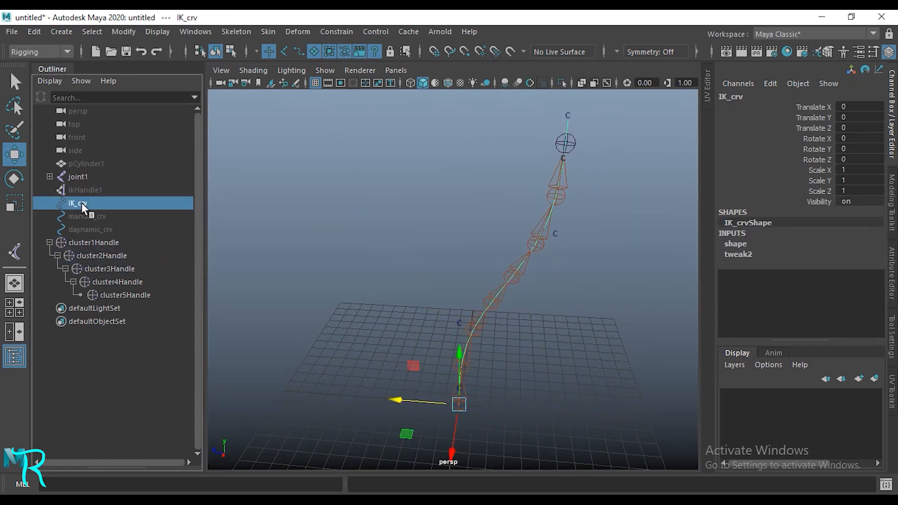
{"action": "left_click", "coordinate": [91, 255]}
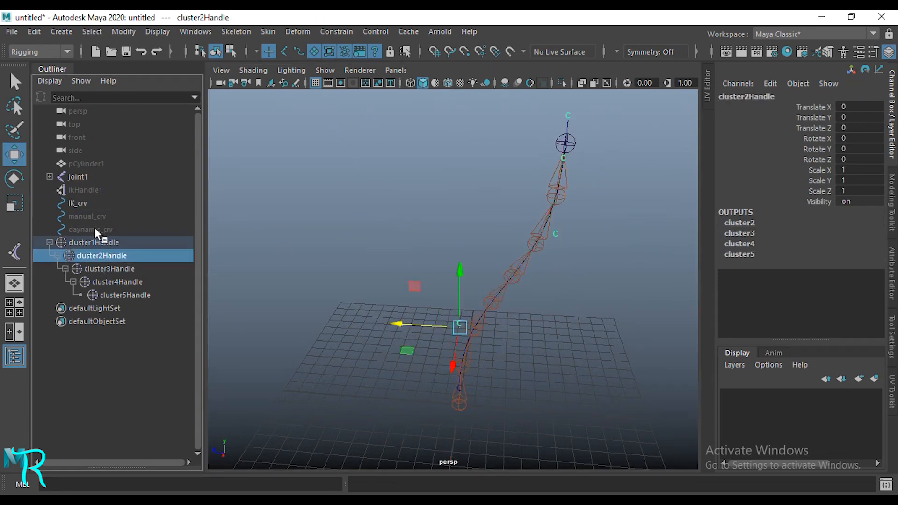
{"action": "left_click", "coordinate": [86, 216]}
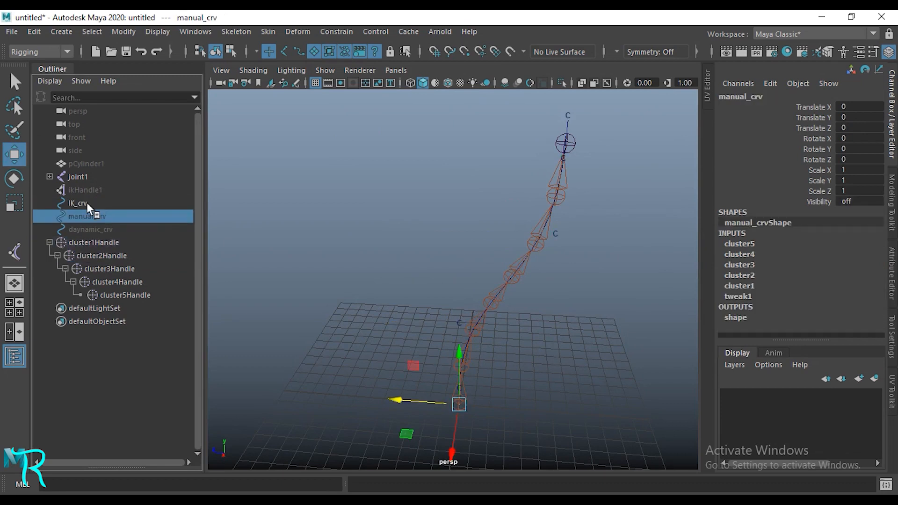
{"action": "left_click", "coordinate": [82, 203]}
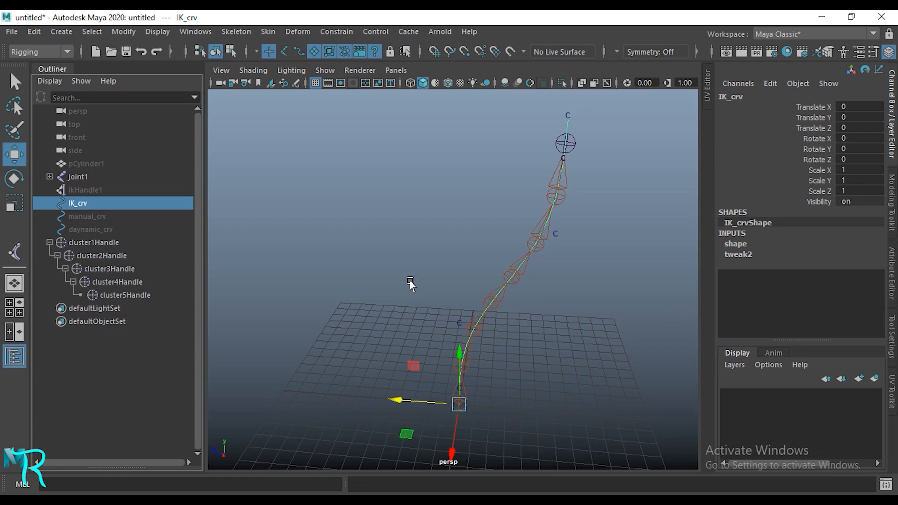
{"action": "left_click_drag", "start_coordinate": [411, 281], "coordinate": [155, 245], "text": "alt"}
{"action": "key", "text": "ctrl+z"}
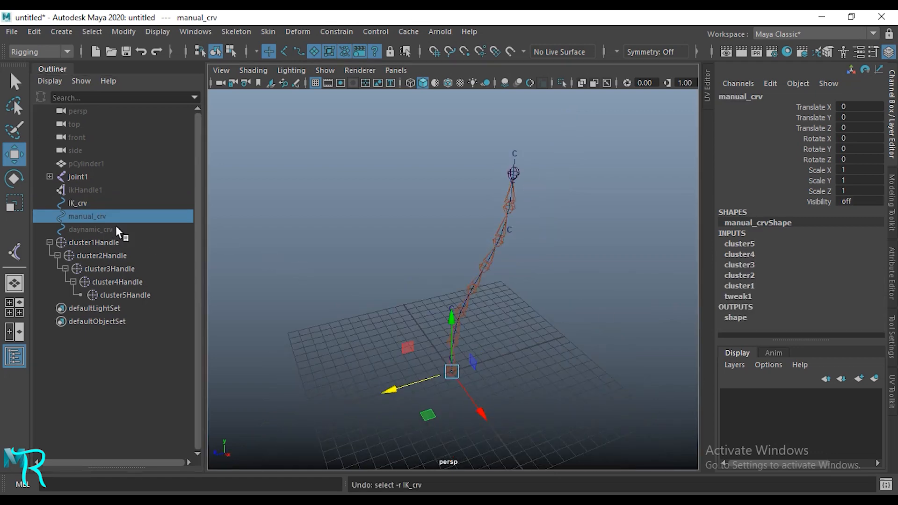
Set the Translate Z of cluster3Handle to 0 to straighten the joint chain.
{"action": "left_click", "coordinate": [102, 269]}
{"action": "double_click", "coordinate": [859, 129]}
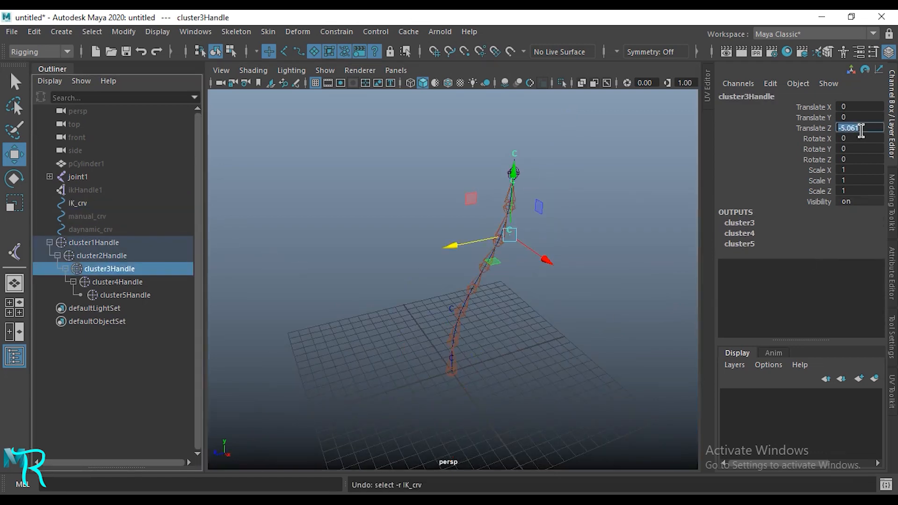
{"action": "type", "text": "0"}
{"action": "key", "text": "Return"}
{"action": "left_click_drag", "start_coordinate": [552, 228], "coordinate": [518, 369], "text": "alt"}
{"action": "scroll", "coordinate": [517, 369], "scroll_direction": "up", "scroll_amount": 3}
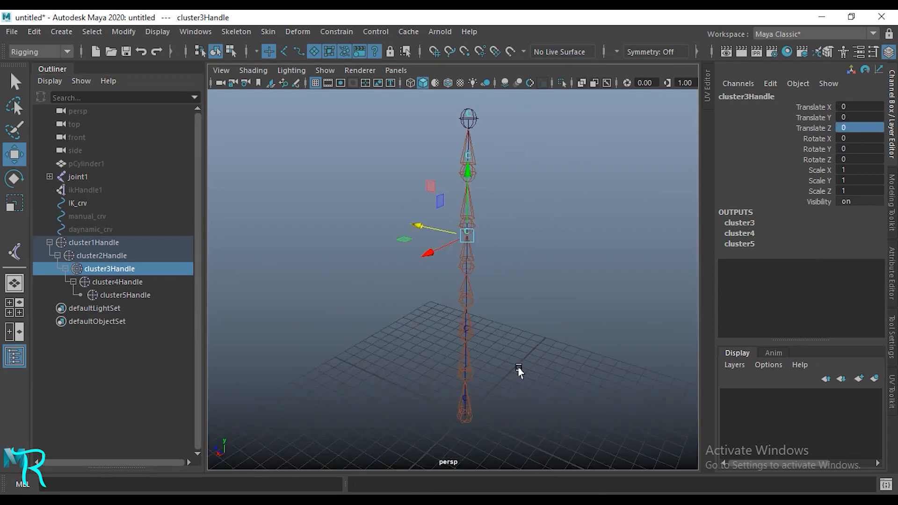
{"action": "middle_click_drag", "start_coordinate": [518, 369], "coordinate": [520, 384], "text": "alt"}
Switch to the Photoshop sketch, draw an arrow from the manual curve to the IK curve, and return to Maya.
{"action": "key", "text": "alt+Tab"}
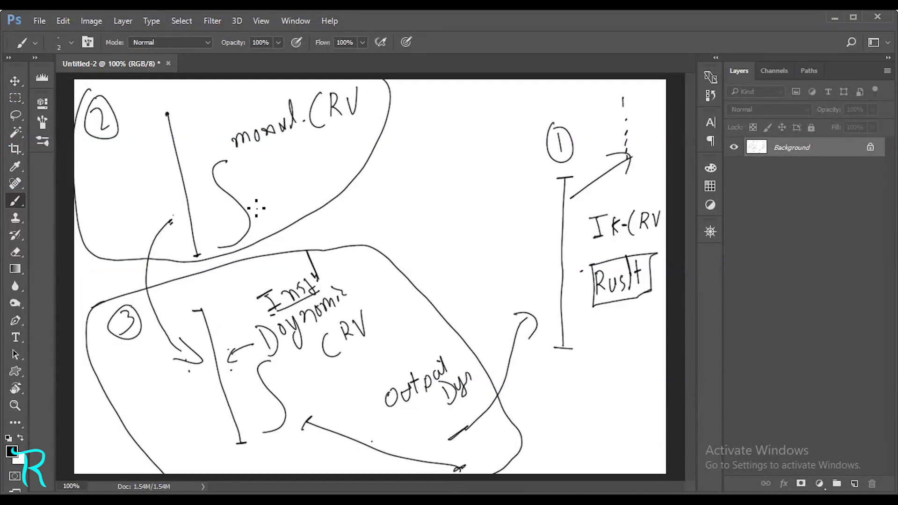
{"action": "left_click_drag", "start_coordinate": [309, 178], "coordinate": [556, 233]}
{"action": "mouse_move", "coordinate": [541, 206]}
{"action": "left_mouse_down"}
{"action": "mouse_move", "coordinate": [556, 235]}
{"action": "mouse_move", "coordinate": [499, 236]}
{"action": "left_mouse_up"}
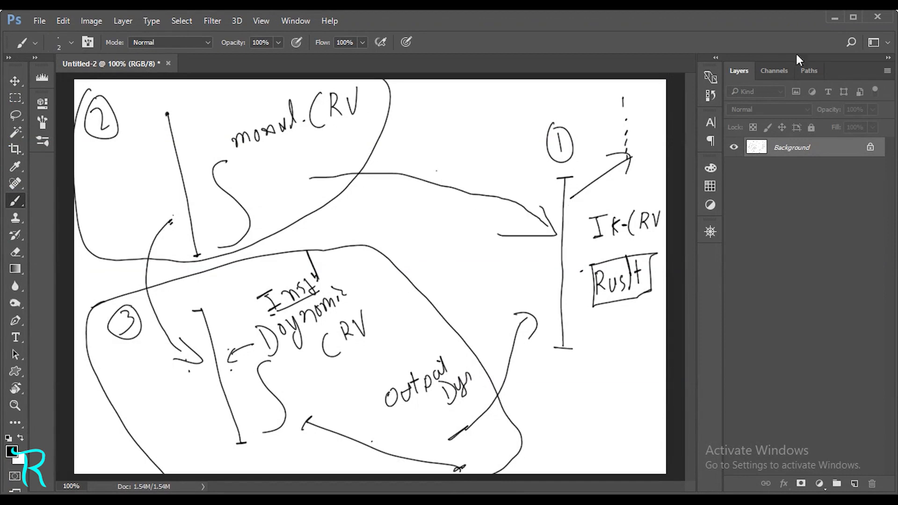
{"action": "left_click", "coordinate": [835, 18]}
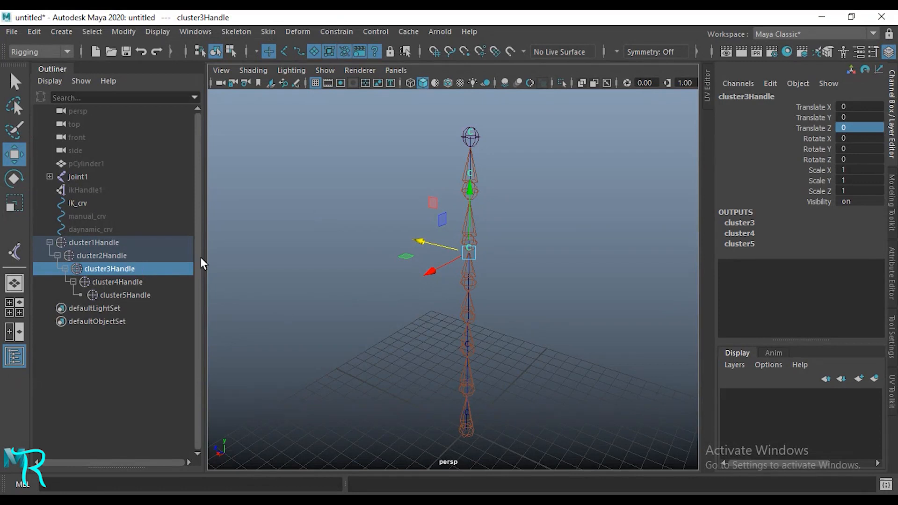
Collapse the cluster1Handle hierarchy and hide cluster1Handle, IK_crv and joint1.
{"action": "left_click", "coordinate": [253, 369]}
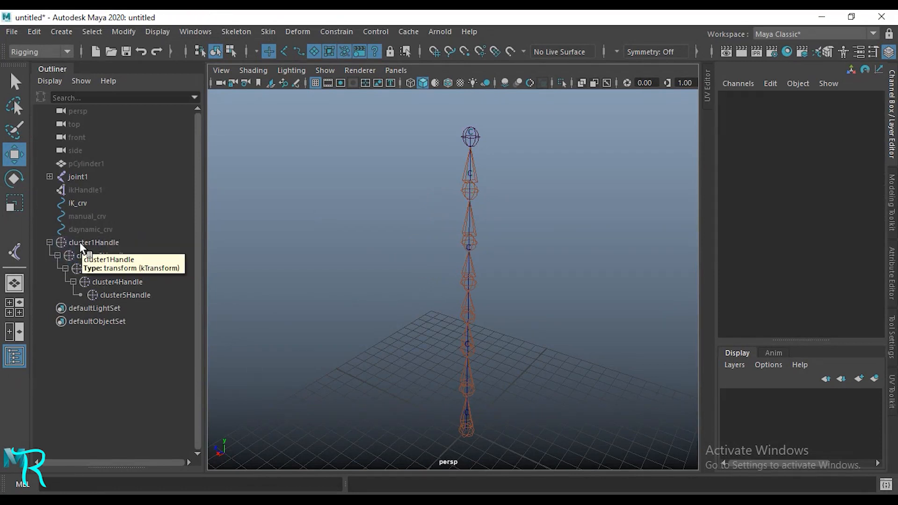
{"action": "left_click", "coordinate": [81, 242]}
{"action": "left_click", "coordinate": [50, 242]}
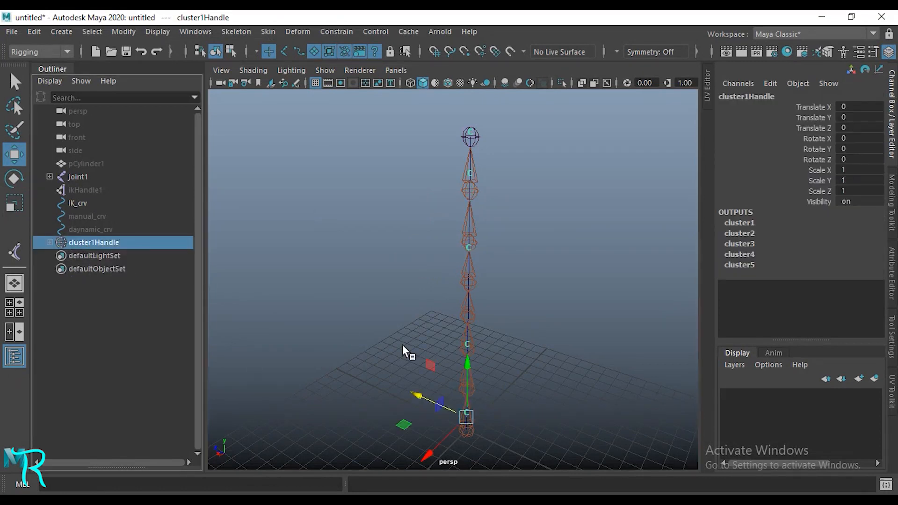
{"action": "key", "text": "ctrl+h"}
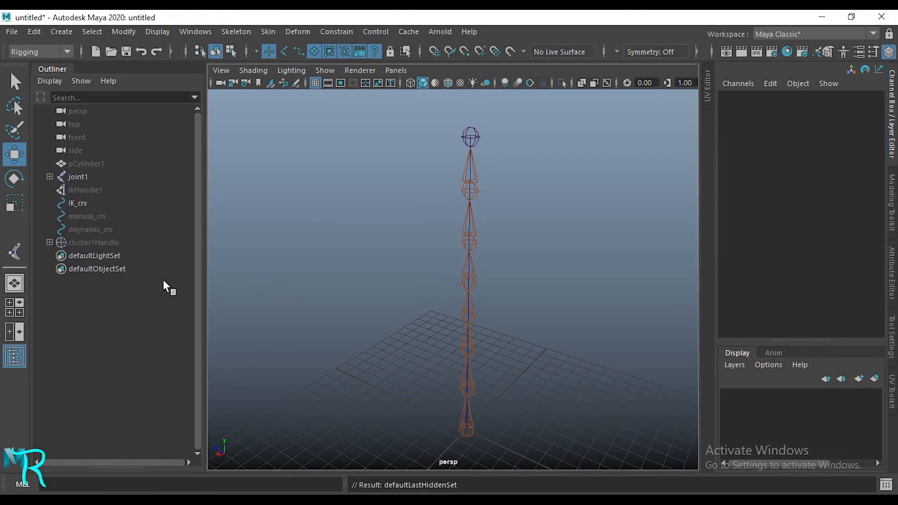
{"action": "left_click", "coordinate": [83, 202]}
{"action": "key", "text": "ctrl+h"}
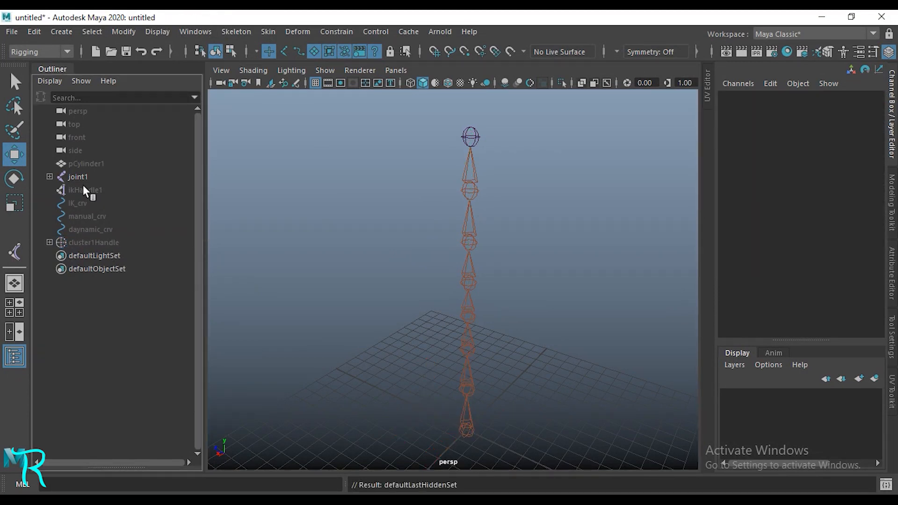
{"action": "left_click", "coordinate": [80, 179]}
{"action": "key", "text": "ctrl+h"}
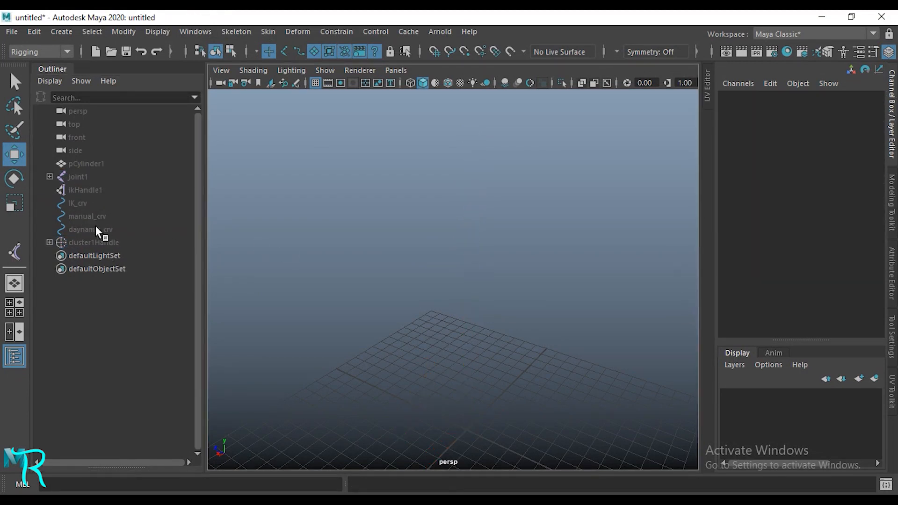
Show the hidden daynamic_crv in the viewport.
{"action": "left_click", "coordinate": [96, 231]}
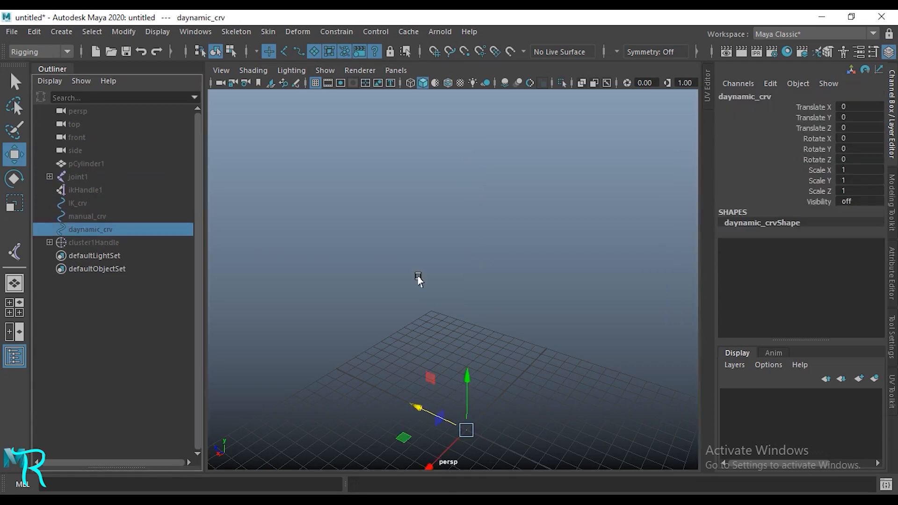
{"action": "key", "text": "shift+h"}
{"action": "left_click_drag", "start_coordinate": [417, 279], "coordinate": [471, 309], "text": "alt"}
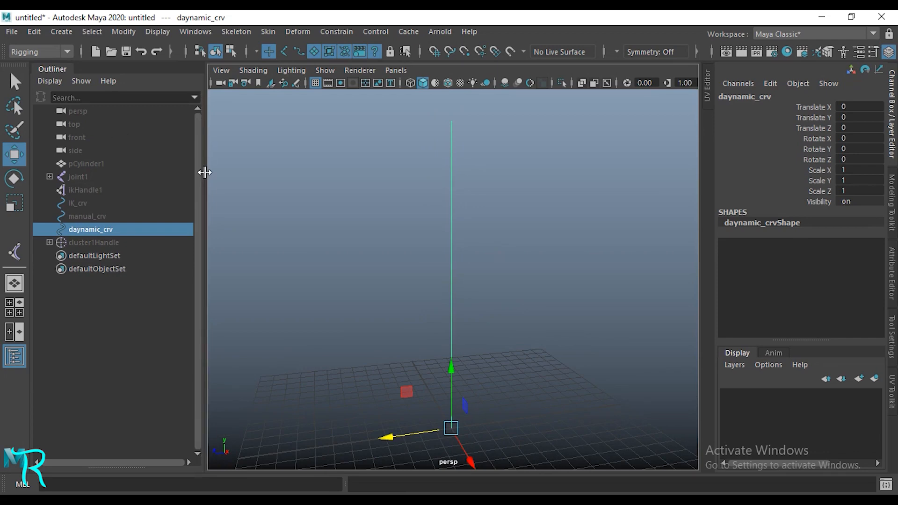
{"action": "left_click_drag", "start_coordinate": [220, 187], "coordinate": [437, 316], "text": "alt"}
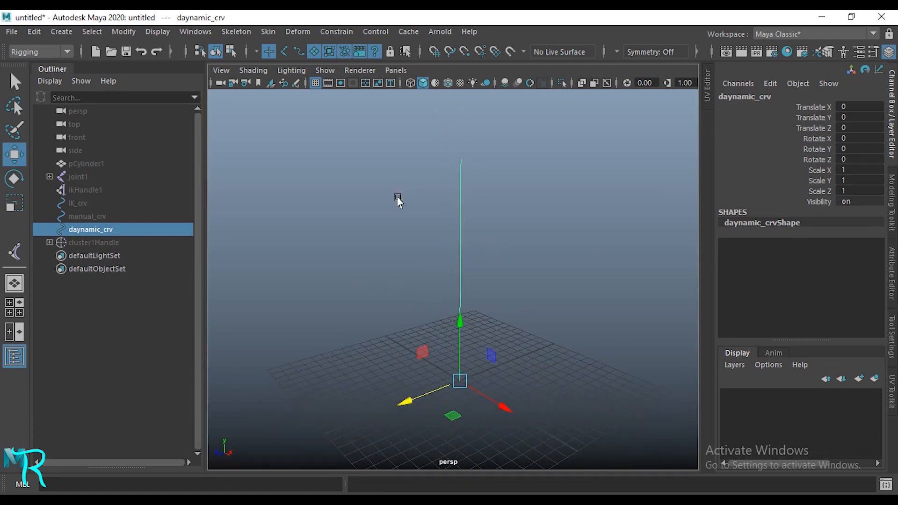
Make daynamic_crv dynamic with the nHair command Make Selected Curves Dynamic.
{"action": "key", "text": "space"}
{"action": "left_click", "coordinate": [302, 295]}
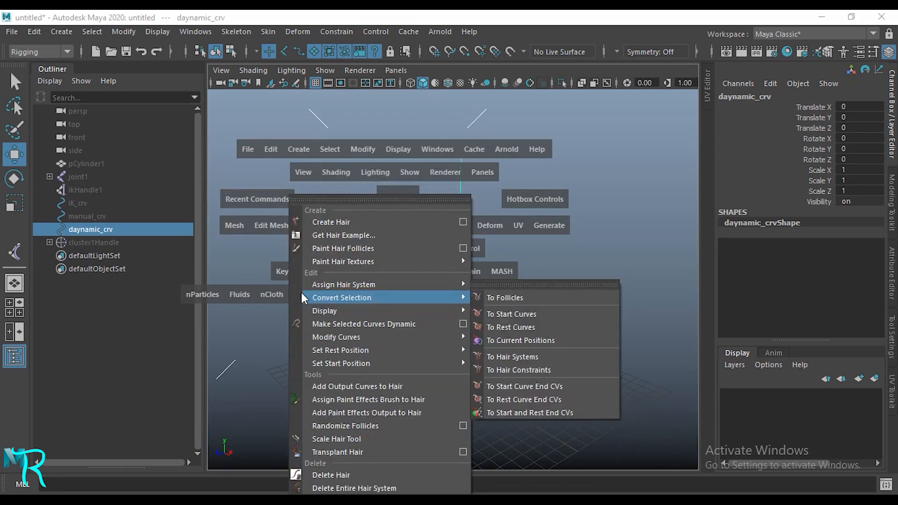
{"action": "left_click", "coordinate": [427, 324]}
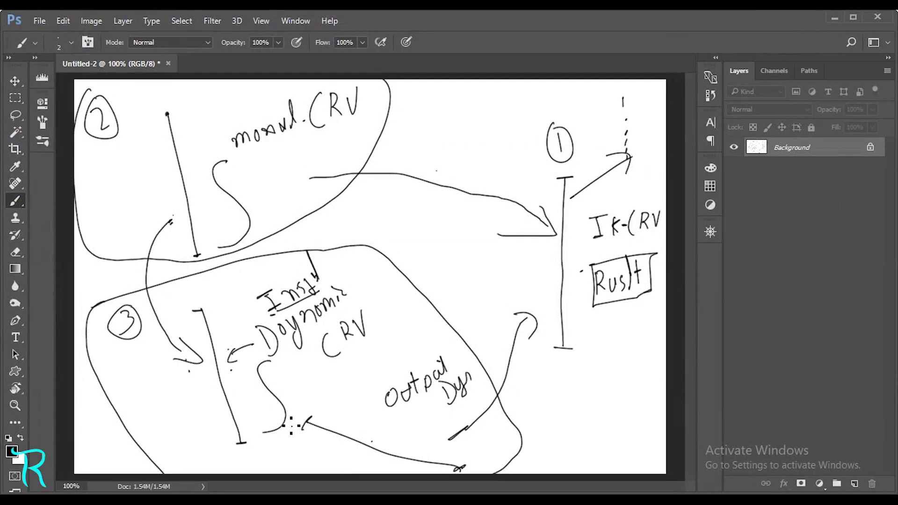
Return from the Photoshop sketch to Maya and expand the hair system's follicle and output curve groups down to their curves.
{"action": "left_click", "coordinate": [835, 18]}
{"action": "left_click", "coordinate": [49, 282]}
{"action": "left_click", "coordinate": [49, 269]}
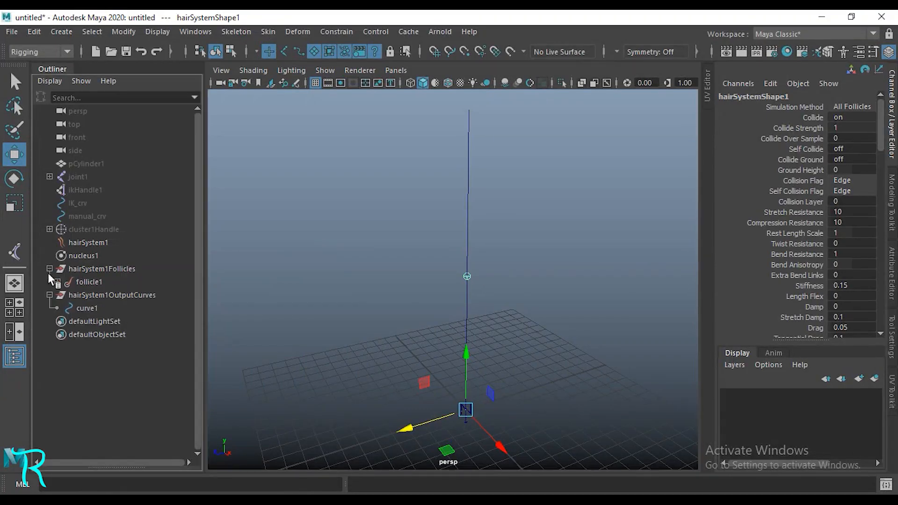
{"action": "left_click", "coordinate": [89, 308]}
{"action": "left_click", "coordinate": [57, 281]}
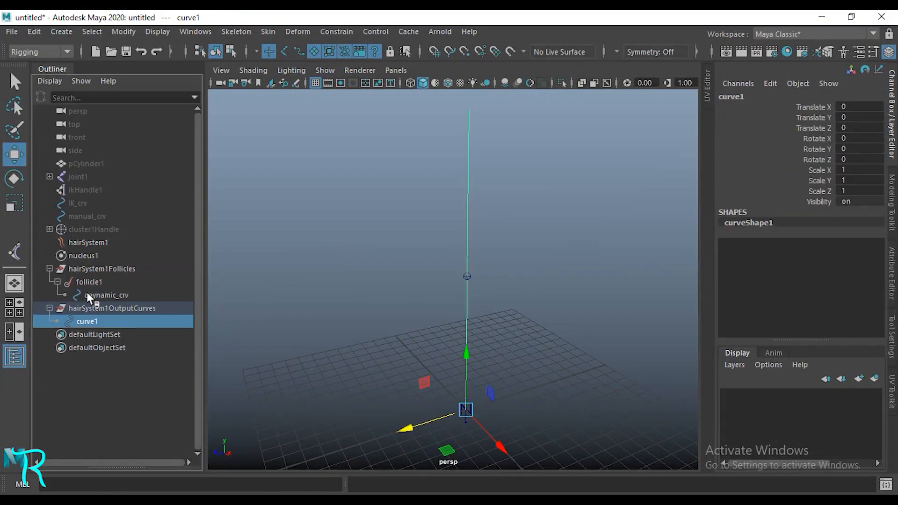
Rename daynamic_crv under follicle1 to daynamic_ins_crv.
{"action": "left_click", "coordinate": [113, 296]}
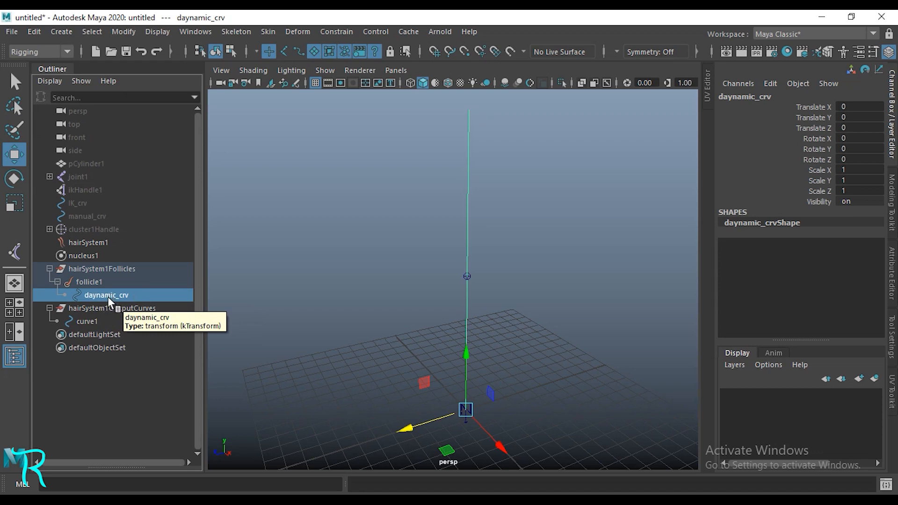
{"action": "double_click", "coordinate": [108, 297]}
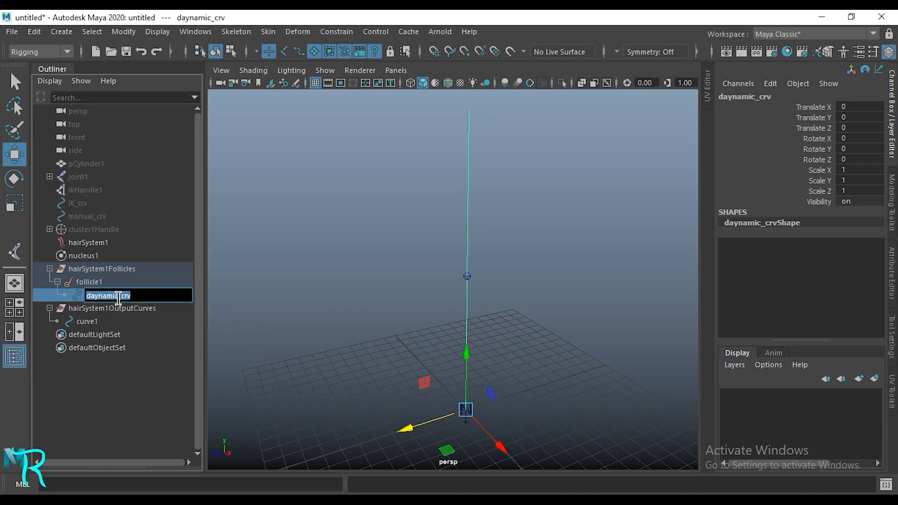
{"action": "left_click", "coordinate": [120, 296]}
{"action": "type", "text": "_in"}
{"action": "key", "text": "Right"}
{"action": "type", "text": "s_"}
Rename curve1 in hairSystem1OutputCurves to daynamic_out_crv.
{"action": "double_click", "coordinate": [91, 323]}
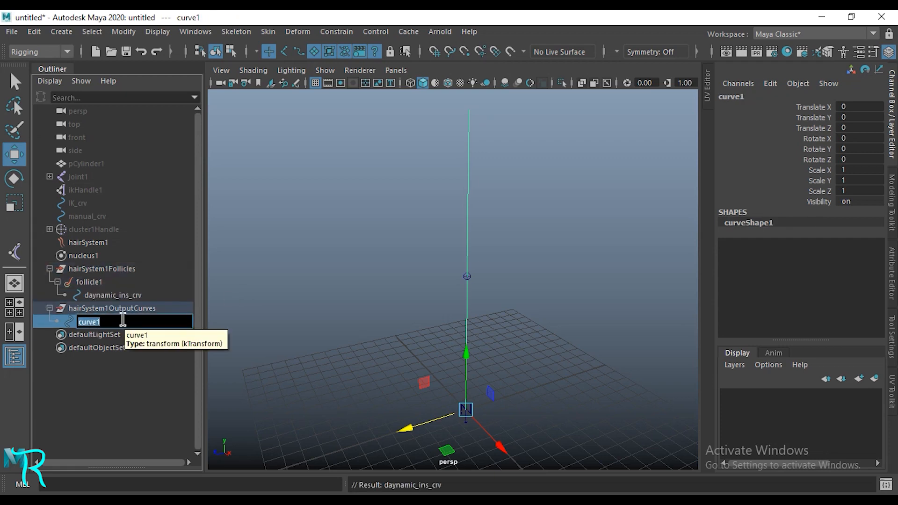
{"action": "type", "text": "daynamic_out_c"}
{"action": "key", "text": "Return"}
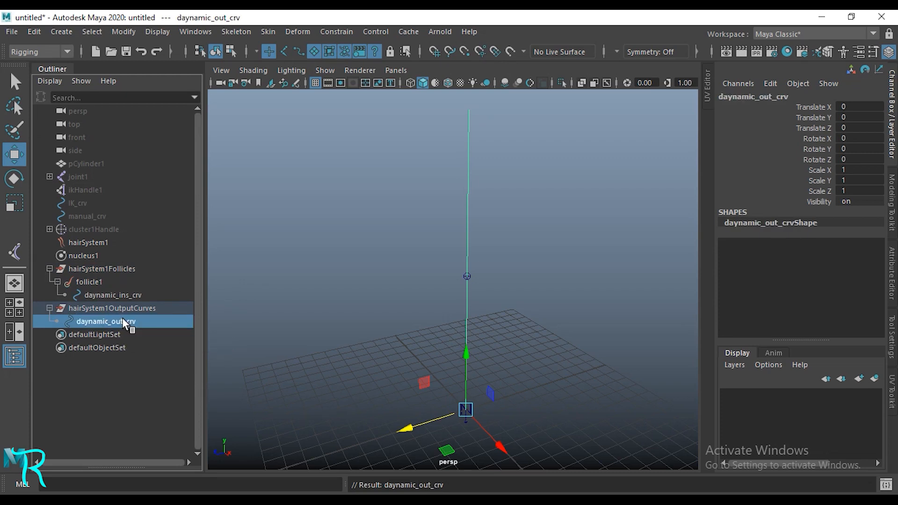
{"action": "left_click", "coordinate": [261, 236]}
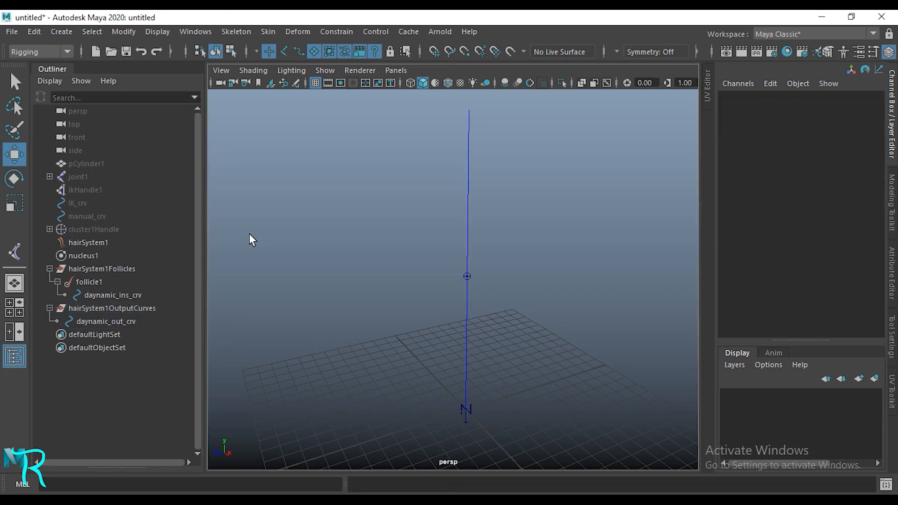
{"action": "left_click", "coordinate": [107, 295]}
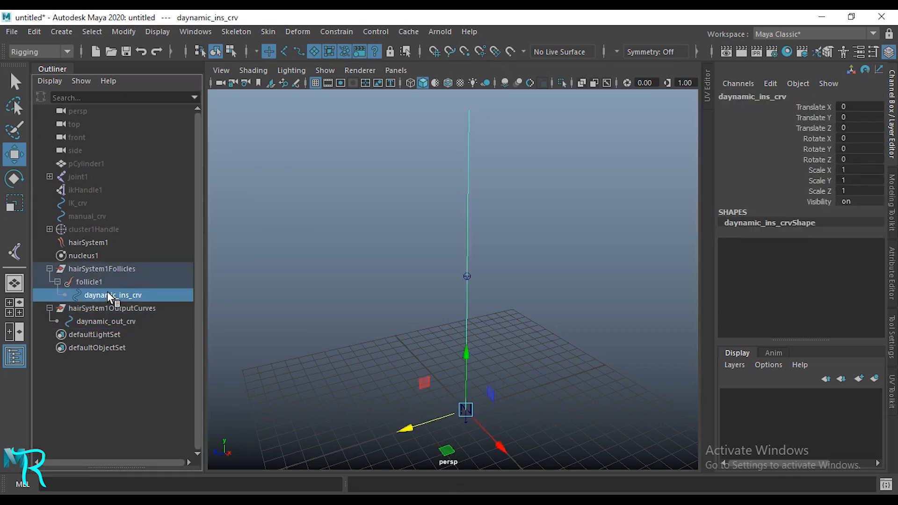
{"action": "left_click", "coordinate": [112, 321]}
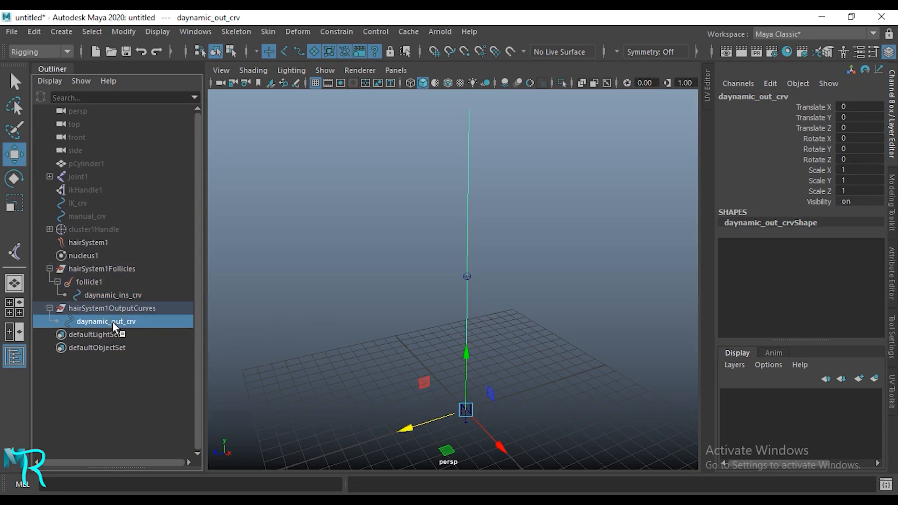
Select follicle1, frame it in the view, and bring back the time slider and range controls.
{"action": "left_click", "coordinate": [94, 283]}
{"action": "key", "text": "f"}
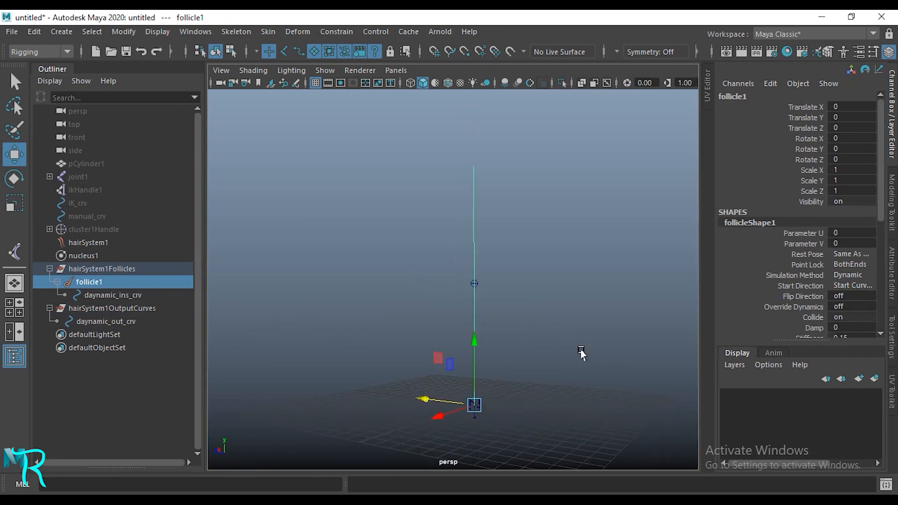
{"action": "left_click_drag", "start_coordinate": [580, 349], "coordinate": [565, 387], "text": "alt"}
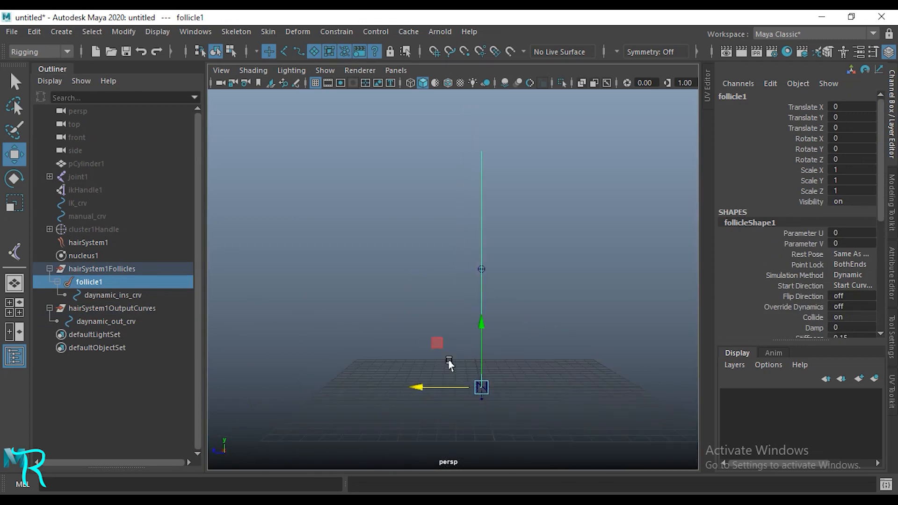
{"action": "left_click_drag", "start_coordinate": [449, 362], "coordinate": [429, 367], "text": "alt"}
{"action": "middle_click_drag", "start_coordinate": [429, 367], "coordinate": [417, 370], "text": "alt"}
{"action": "key", "text": "space"}
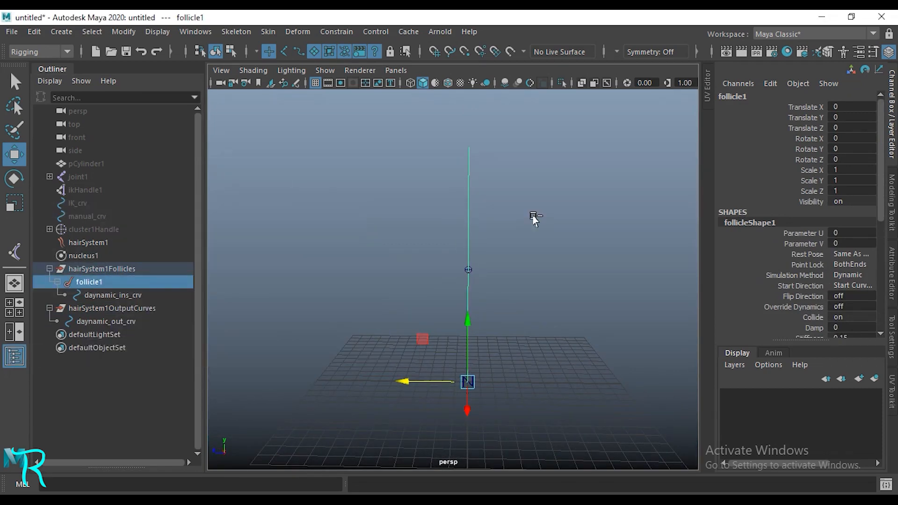
{"action": "key", "text": "space"}
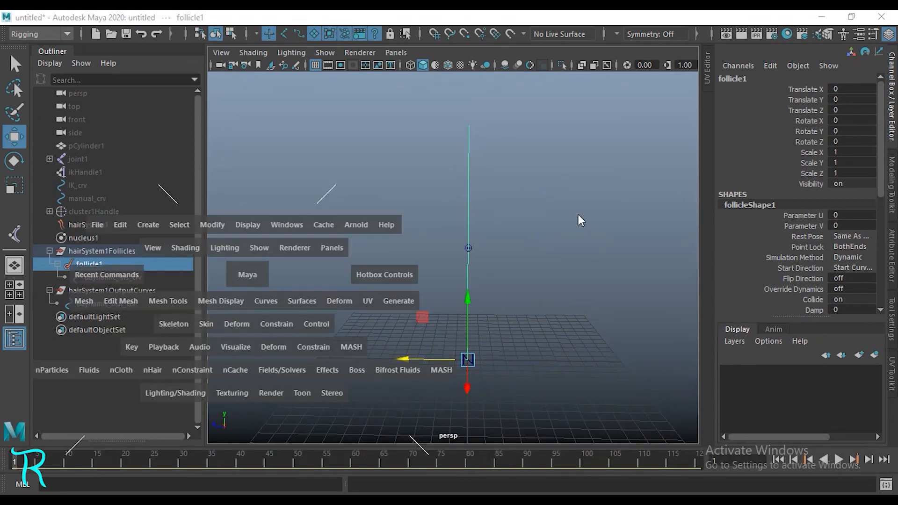
Set a key on follicle1's transform and visibility channels at frame 1.
{"action": "middle_click_drag", "start_coordinate": [536, 327], "coordinate": [525, 335], "text": "alt"}
{"action": "scroll", "coordinate": [526, 337], "scroll_direction": "down", "scroll_amount": 2}
{"action": "left_click_drag", "start_coordinate": [525, 336], "coordinate": [513, 340], "text": "alt"}
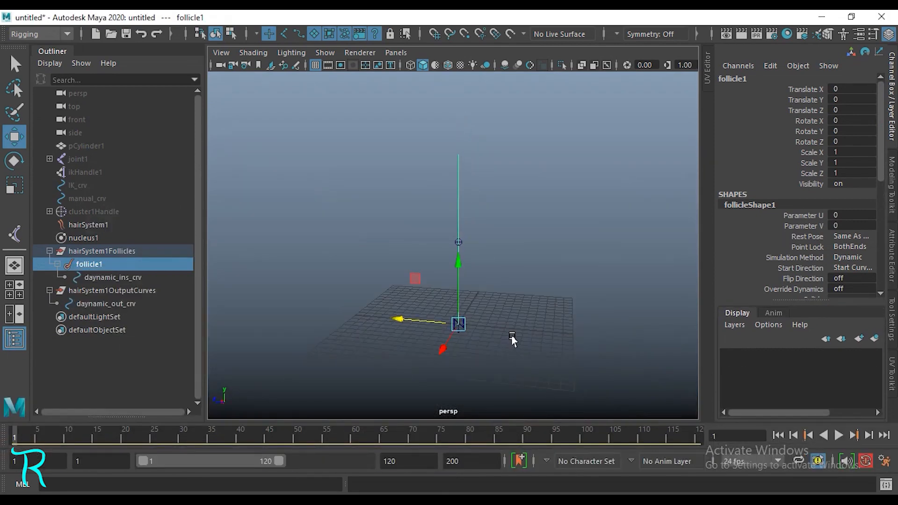
{"action": "scroll", "coordinate": [337, 304], "scroll_direction": "up", "scroll_amount": 2}
{"action": "key", "text": "s"}
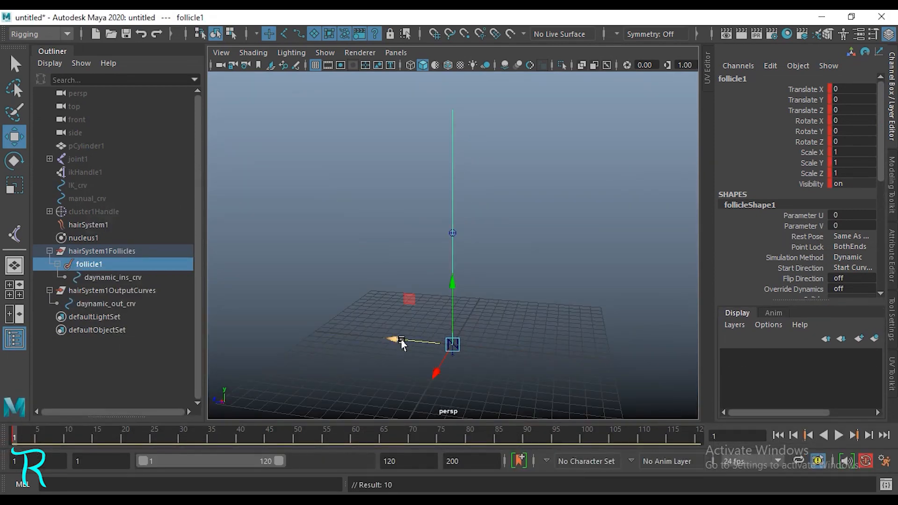
Go to frame 15 and set the animation end time to 100.
{"action": "left_click", "coordinate": [92, 440]}
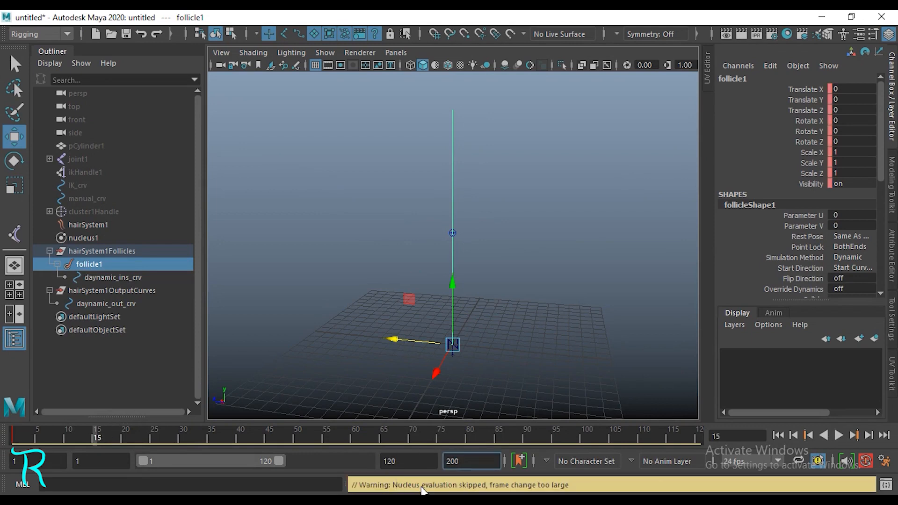
{"action": "key", "text": "BackSpace"}
{"action": "type", "text": "100"}
{"action": "key", "text": "Return"}
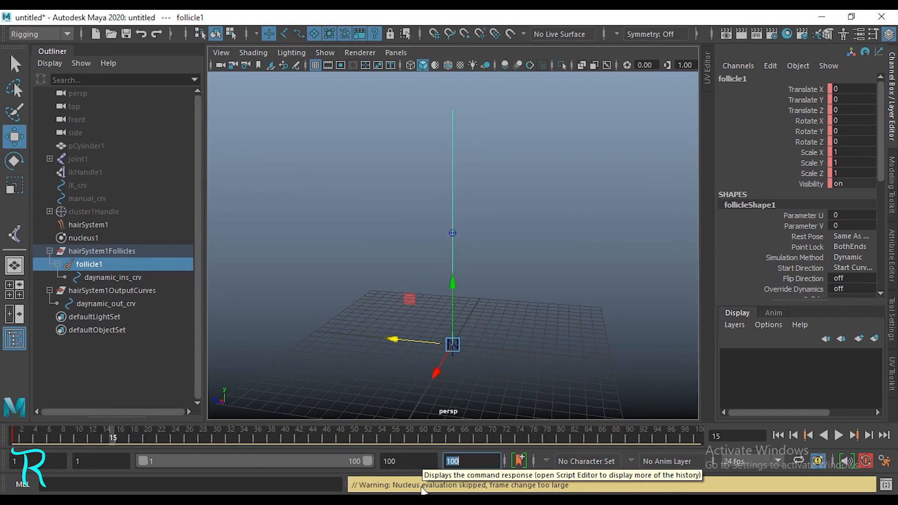
{"action": "left_click_drag", "start_coordinate": [435, 281], "coordinate": [401, 306], "text": "alt"}
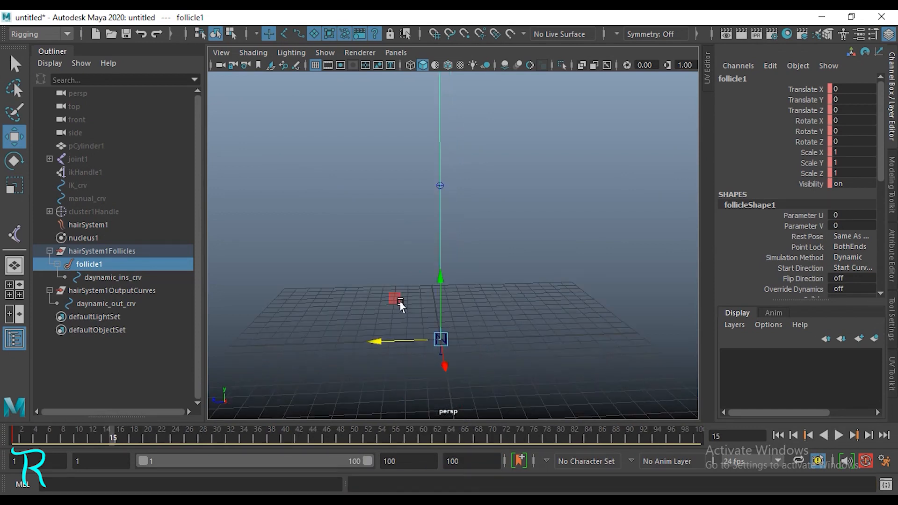
Animate follicle1's Translate Z to 7.667 at frame 15 and -6.07 at frame 32, and play the simulation.
{"action": "left_click_drag", "start_coordinate": [388, 340], "coordinate": [247, 342]}
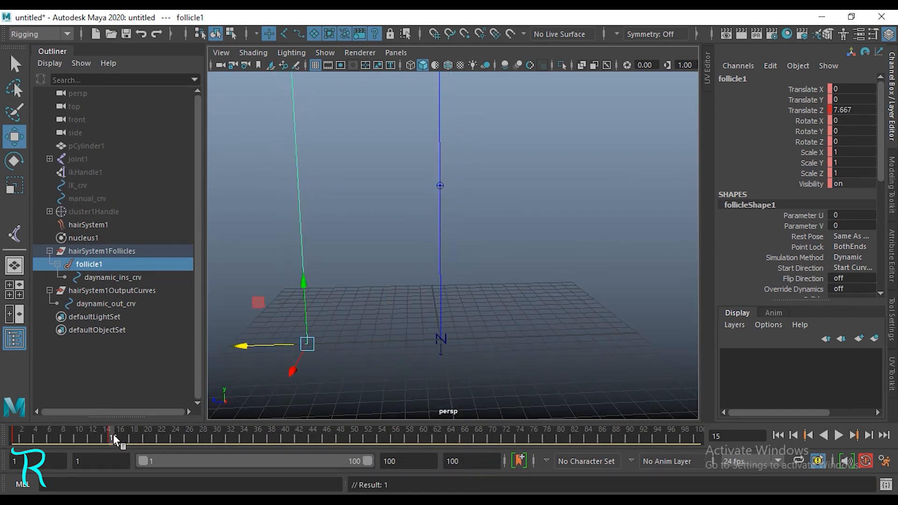
{"action": "key", "text": "alt+v"}
{"action": "left_click_drag", "start_coordinate": [290, 445], "coordinate": [231, 441]}
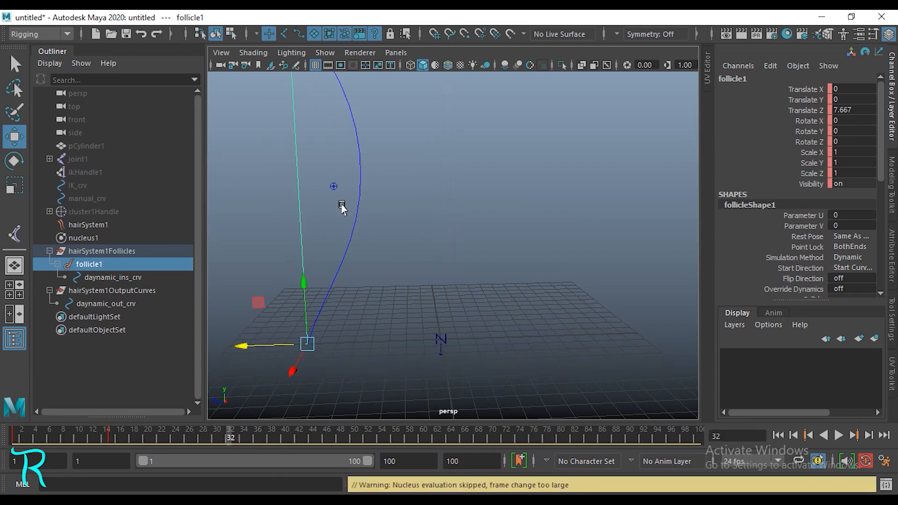
{"action": "left_click_drag", "start_coordinate": [243, 346], "coordinate": [480, 345]}
{"action": "scroll", "coordinate": [560, 360], "scroll_direction": "down", "scroll_amount": 4}
{"action": "left_click_drag", "start_coordinate": [585, 353], "coordinate": [559, 359], "text": "alt"}
{"action": "key", "text": "alt+v"}
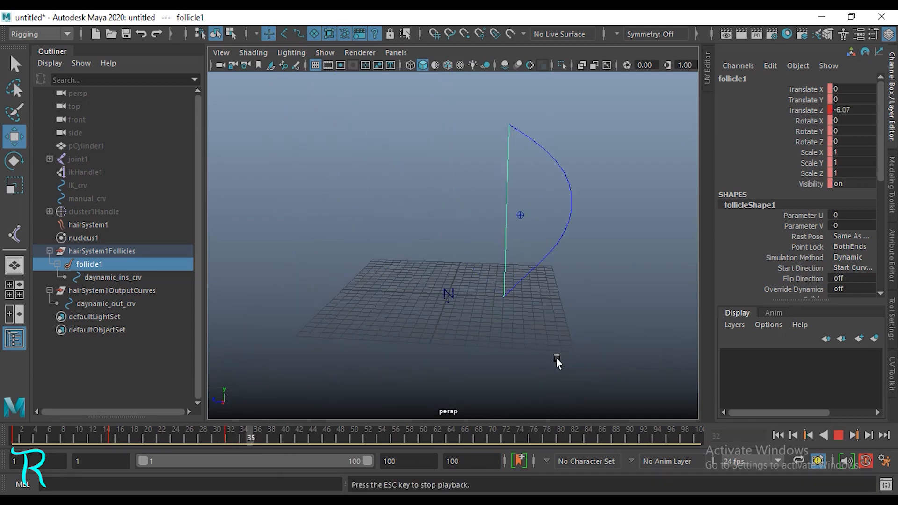
{"action": "key", "text": "alt+v"}
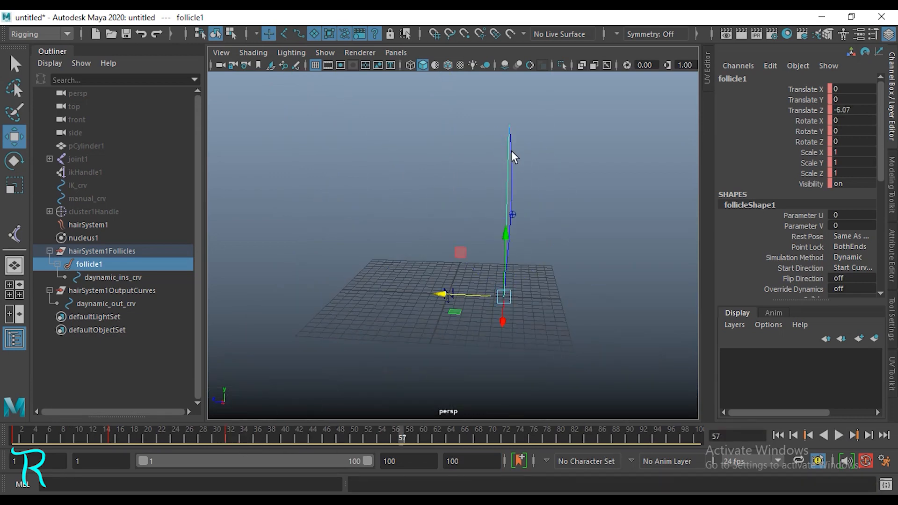
Try moving the middle CV of daynamic_ins_crv by about -8.67 in Z and play the simulation from frame 1.
{"action": "left_click", "coordinate": [109, 304]}
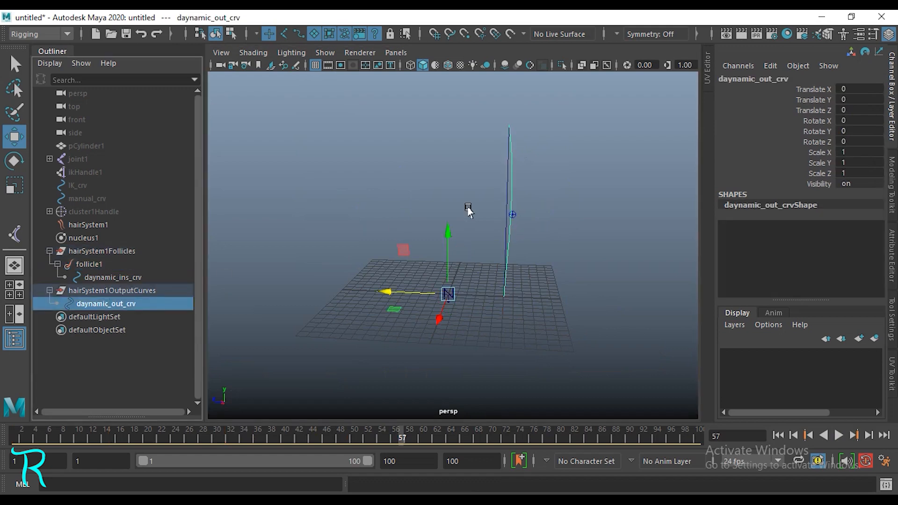
{"action": "left_click", "coordinate": [112, 278]}
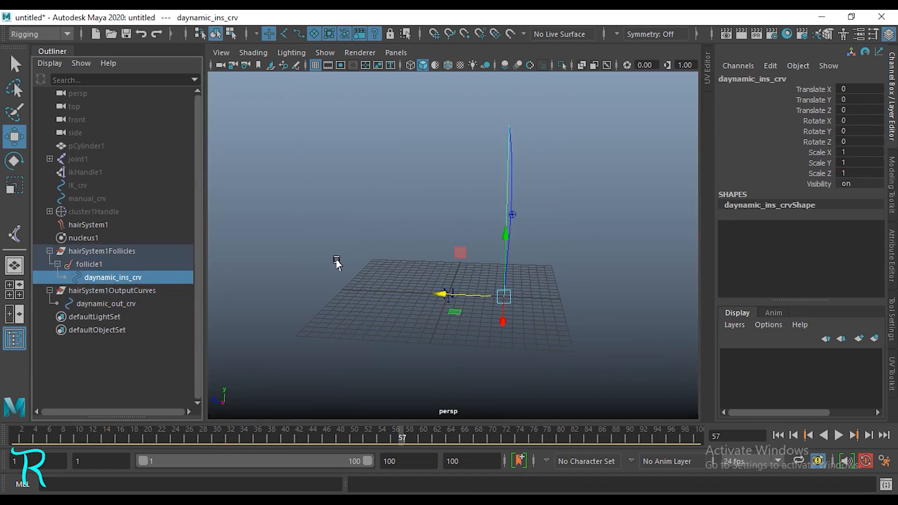
{"action": "key", "text": "F8"}
{"action": "left_click_drag", "start_coordinate": [469, 176], "coordinate": [556, 200]}
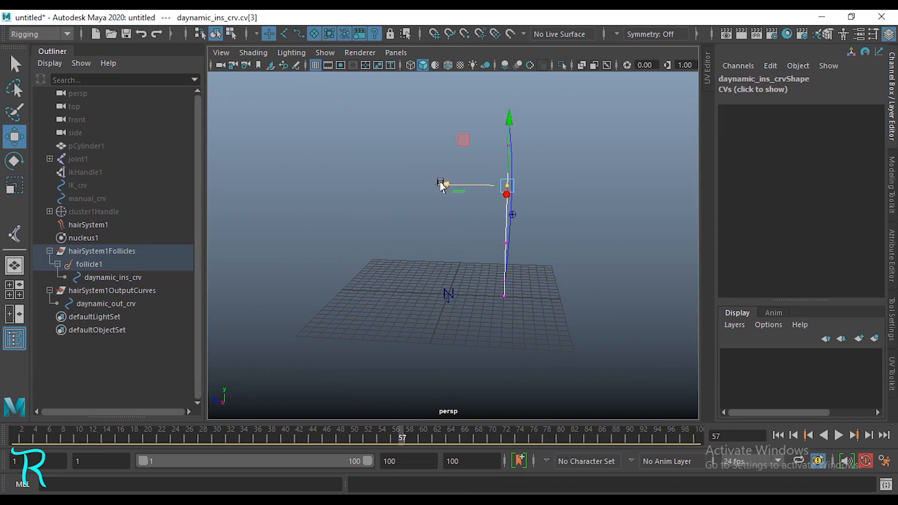
{"action": "left_click_drag", "start_coordinate": [445, 185], "coordinate": [586, 184]}
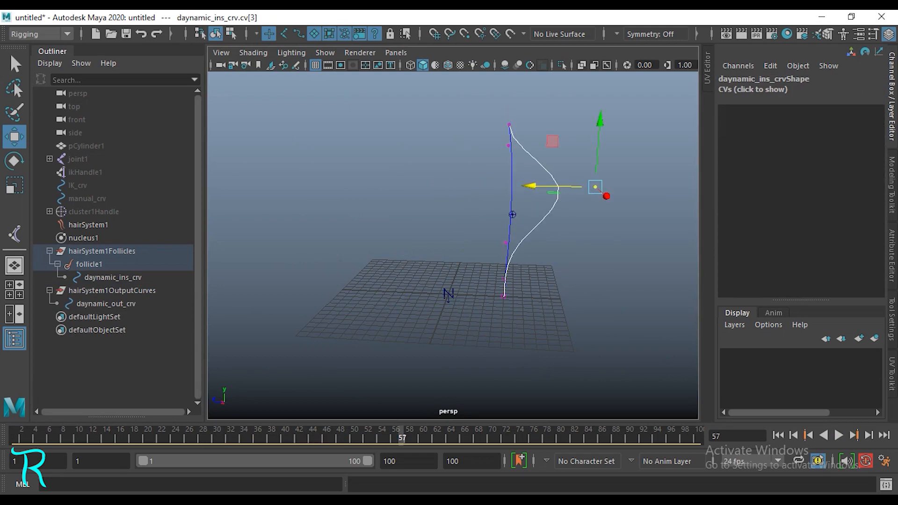
{"action": "key", "text": "alt+shift+v"}
{"action": "key", "text": "alt+v"}
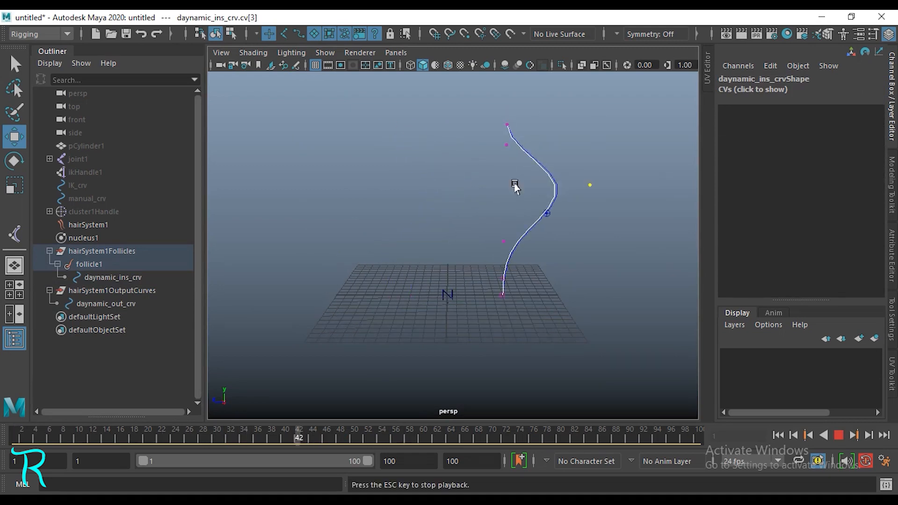
{"action": "key", "text": "Escape"}
Undo the CV move on daynamic_ins_crv and replay the simulation from frame 1.
{"action": "key", "text": "ctrl+z"}
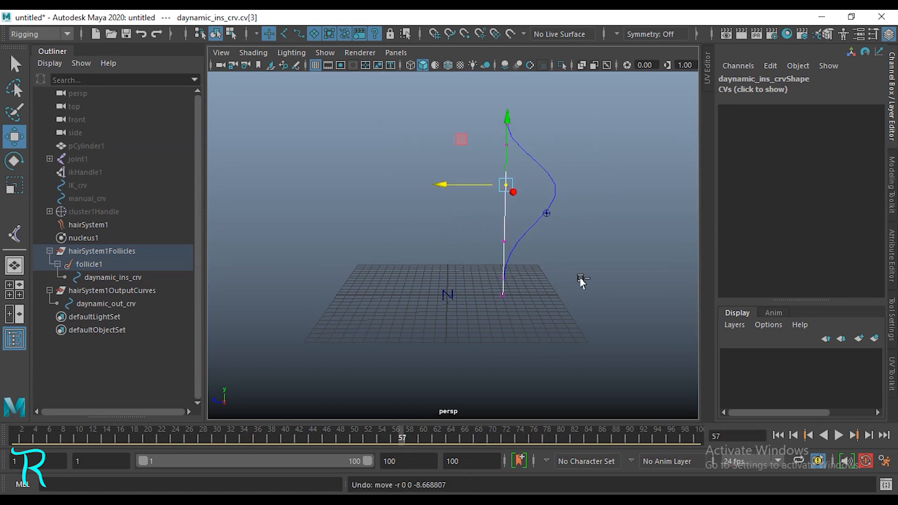
{"action": "key", "text": "alt+shift+v"}
{"action": "left_click_drag", "start_coordinate": [468, 314], "coordinate": [401, 321], "text": "alt"}
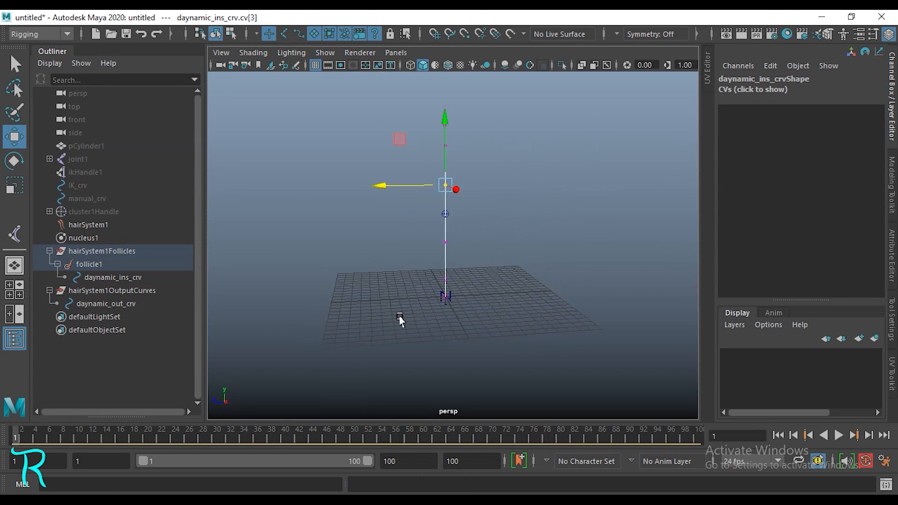
{"action": "key", "text": "alt+v"}
{"action": "key", "text": "Escape"}
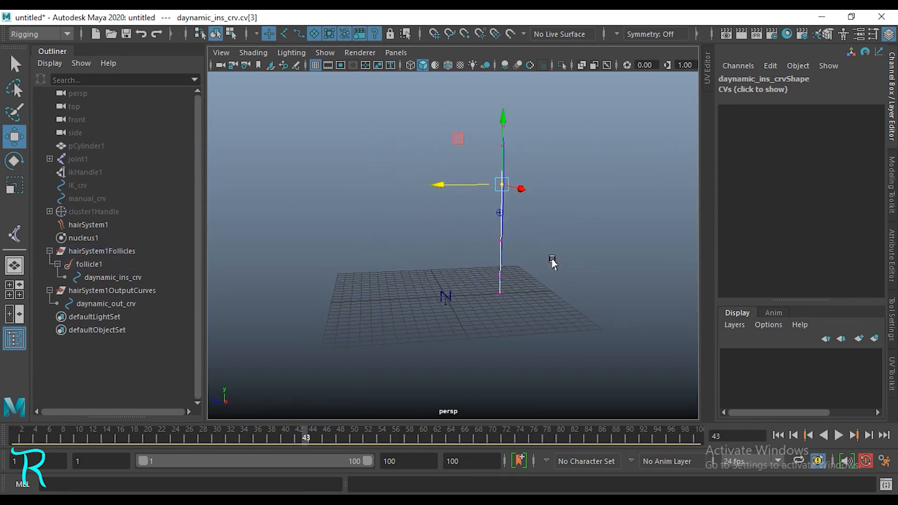
Return daynamic_ins_crv to object mode and set follicle1's Point Lock to Base.
{"action": "left_click", "coordinate": [553, 259]}
{"action": "scroll", "coordinate": [567, 265], "scroll_direction": "up", "scroll_amount": 4}
{"action": "left_click_drag", "start_coordinate": [569, 265], "coordinate": [473, 261], "text": "alt"}
{"action": "right_click_drag", "start_coordinate": [406, 233], "coordinate": [672, 13]}
{"action": "scroll", "coordinate": [583, 159], "scroll_direction": "down", "scroll_amount": 4}
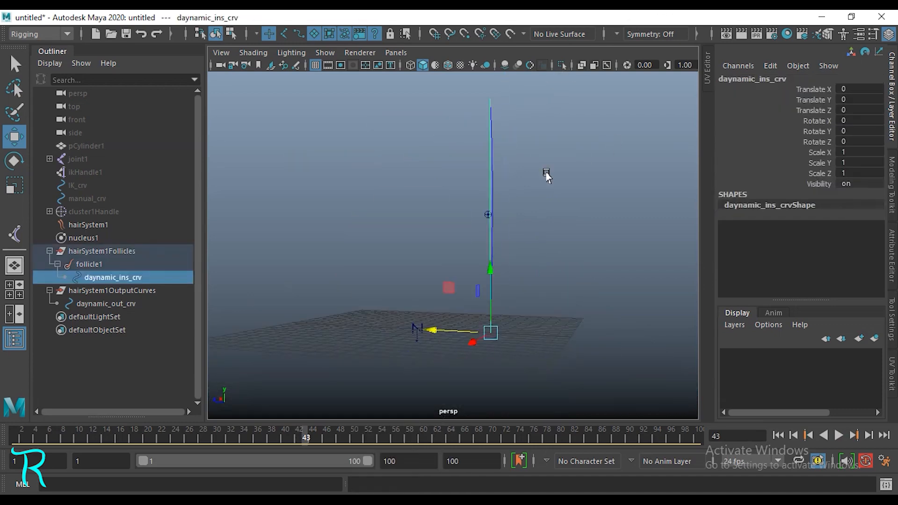
{"action": "left_click_drag", "start_coordinate": [547, 171], "coordinate": [481, 141], "text": "alt"}
{"action": "left_click_drag", "start_coordinate": [521, 267], "coordinate": [396, 304], "text": "alt"}
{"action": "left_click", "coordinate": [91, 264]}
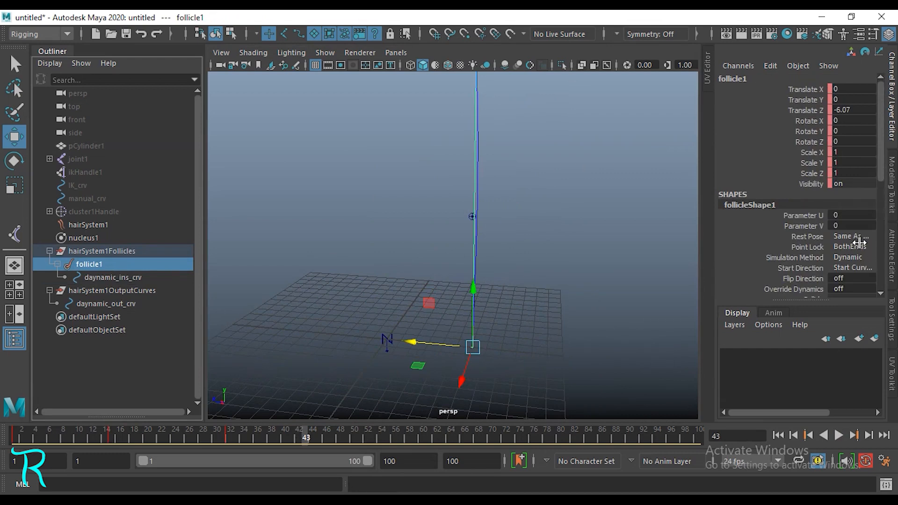
{"action": "left_click", "coordinate": [853, 247]}
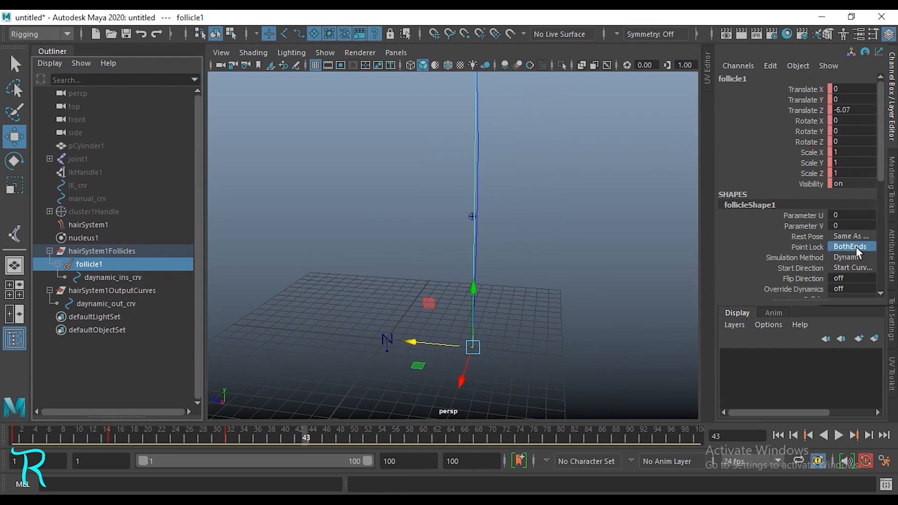
{"action": "left_click", "coordinate": [849, 272]}
Play the simulation to examine how the dynamic output curve moves with the follicle locked at its base.
{"action": "left_click_drag", "start_coordinate": [662, 336], "coordinate": [532, 331], "text": "alt"}
{"action": "left_click", "coordinate": [574, 301]}
{"action": "key", "text": "alt+v"}
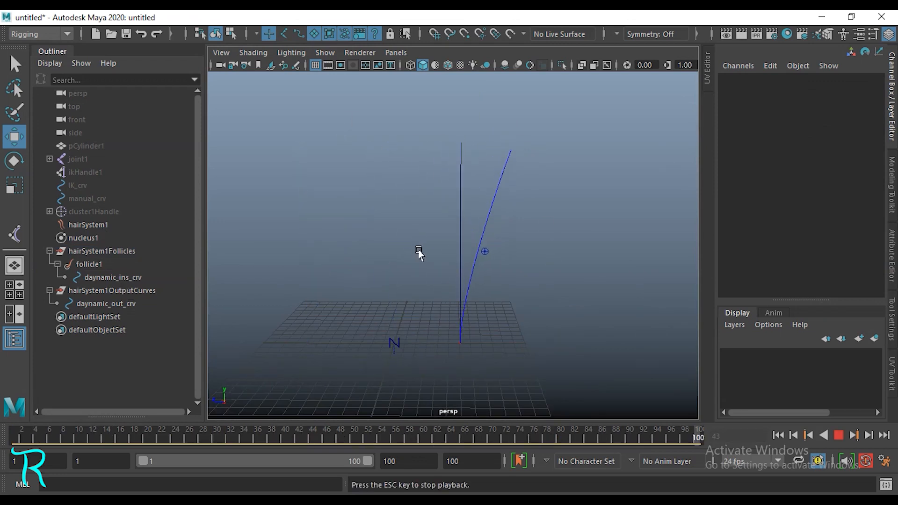
{"action": "key", "text": "Escape"}
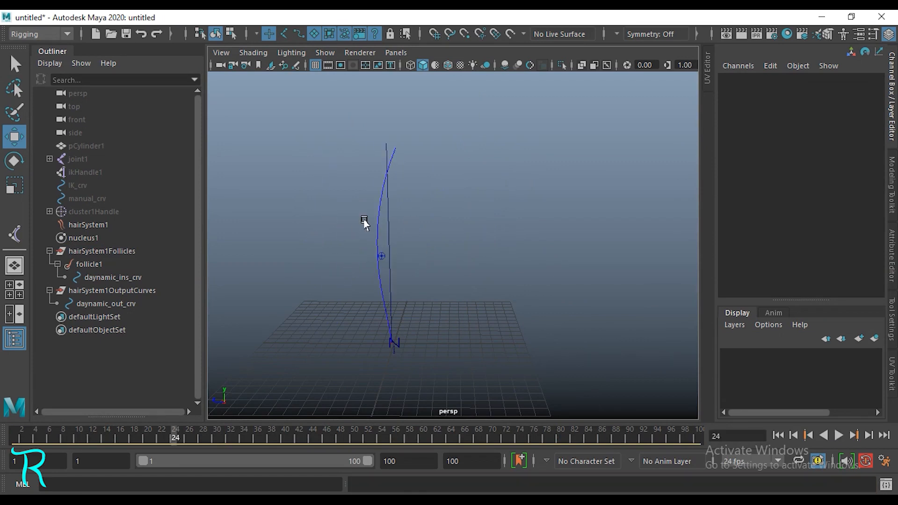
{"action": "left_click", "coordinate": [96, 264]}
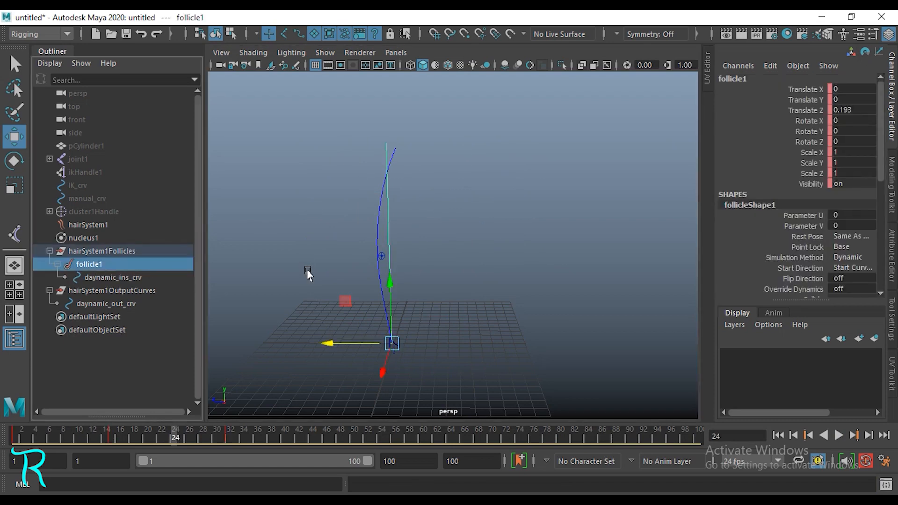
{"action": "left_click", "coordinate": [457, 301]}
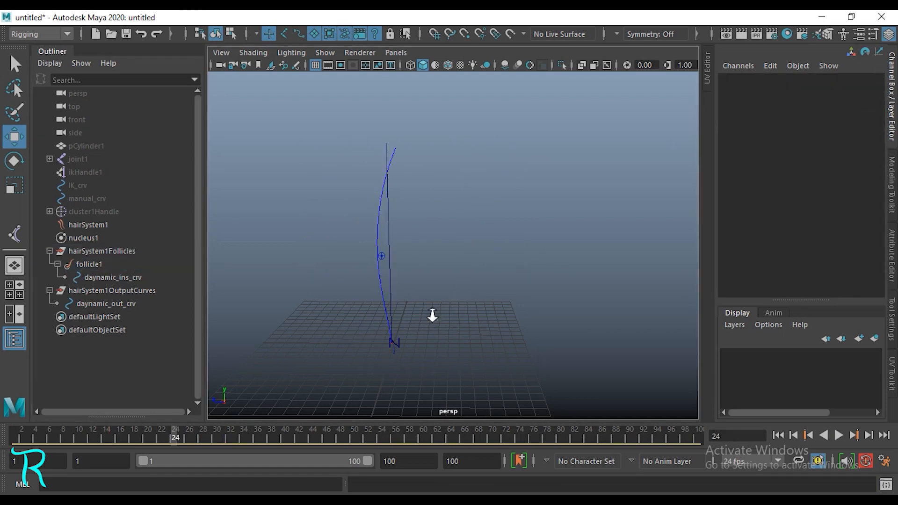
{"action": "left_click_drag", "start_coordinate": [430, 314], "coordinate": [473, 310], "text": "alt"}
Switch to the Photoshop diagram and retrace the arrows from the manual curve and the output dynamic curve to the IK curve.
{"action": "middle_click_drag", "start_coordinate": [104, 283], "coordinate": [74, 172]}
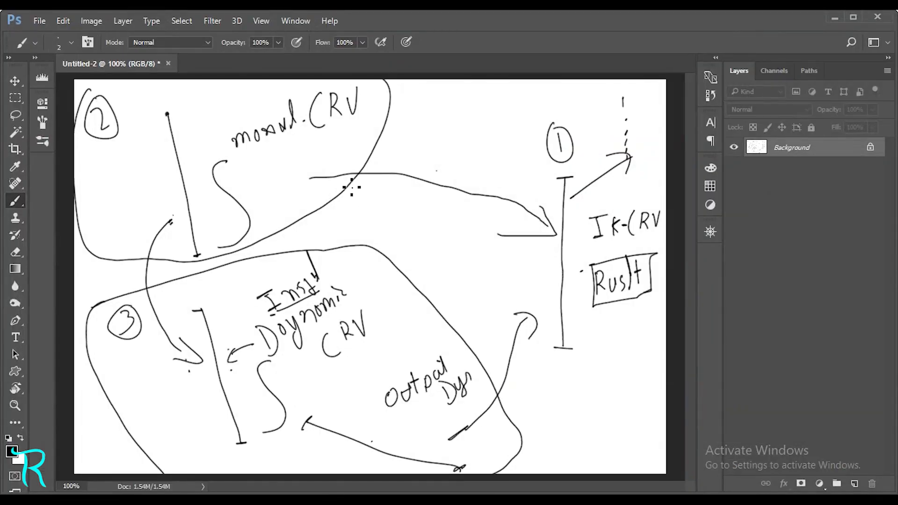
{"action": "left_click_drag", "start_coordinate": [313, 176], "coordinate": [491, 196]}
{"action": "left_click_drag", "start_coordinate": [483, 424], "coordinate": [515, 343]}
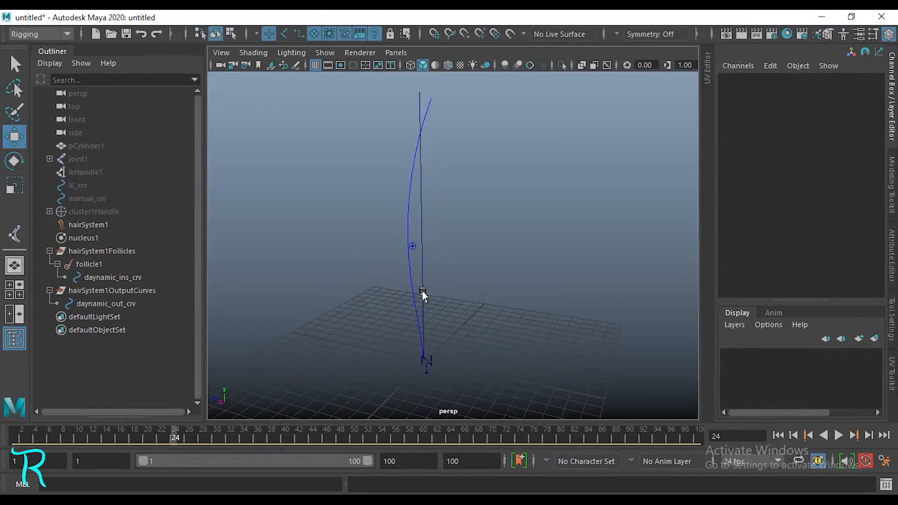
Switch back to Maya, select manual_crv and cluster1Handle in turn, and compare them with the Photoshop diagram.
{"action": "left_click_drag", "start_coordinate": [422, 291], "coordinate": [476, 310], "text": "alt"}
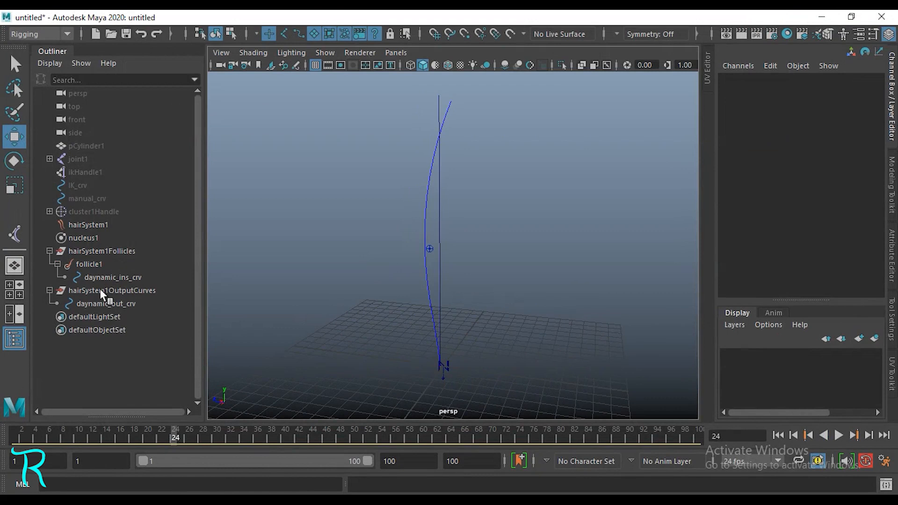
{"action": "scroll", "coordinate": [428, 321], "scroll_direction": "down", "scroll_amount": 3}
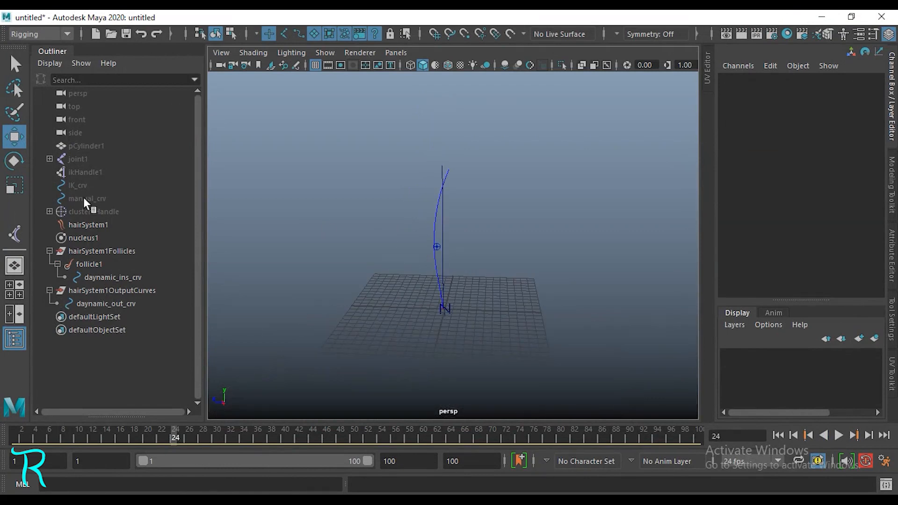
{"action": "left_click", "coordinate": [88, 199]}
{"action": "left_click", "coordinate": [84, 212]}
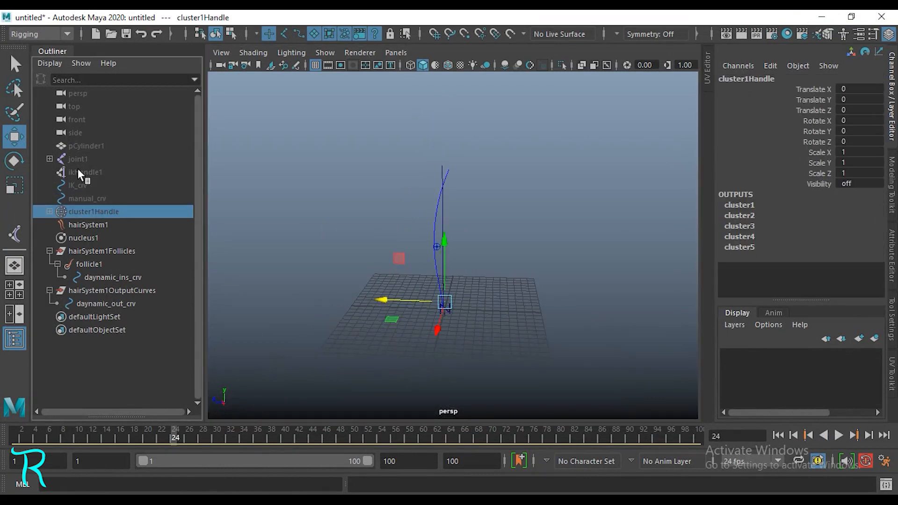
{"action": "key", "text": "alt+Tab"}
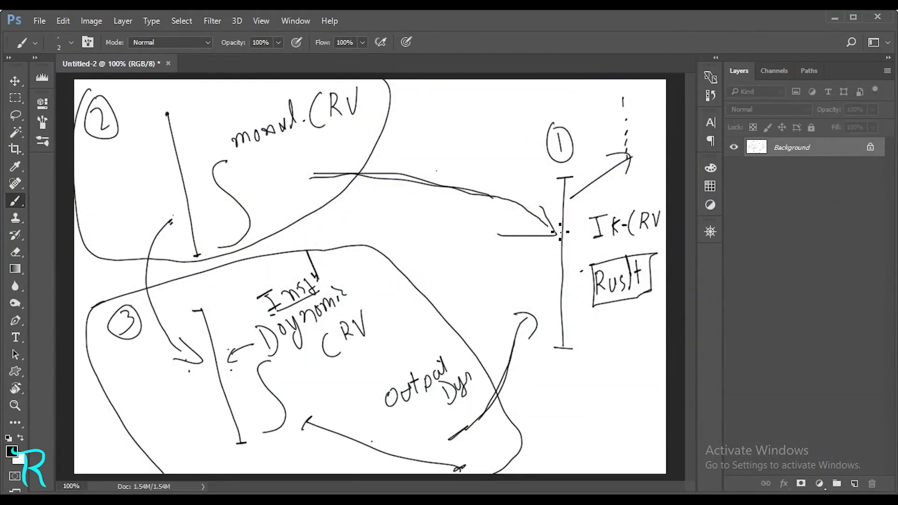
{"action": "key", "text": "alt+Tab"}
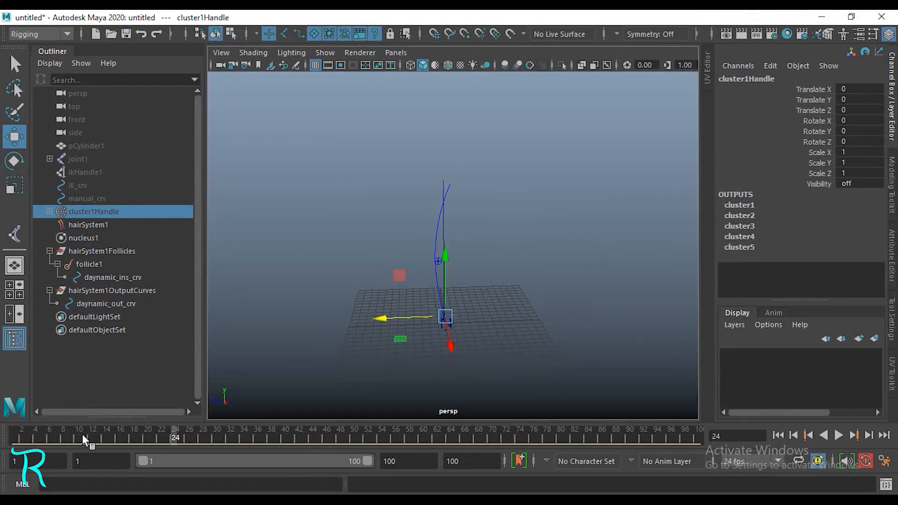
Return the timeline to frame 1, select follicle1 and delete its key at frame 32.
{"action": "left_click", "coordinate": [15, 439]}
{"action": "key", "text": "alt+v"}
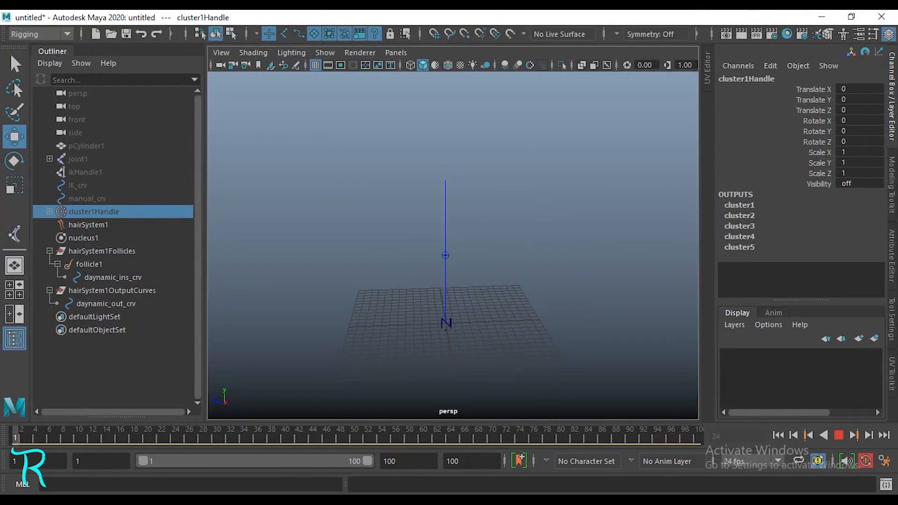
{"action": "left_click", "coordinate": [94, 252]}
{"action": "left_click", "coordinate": [89, 264]}
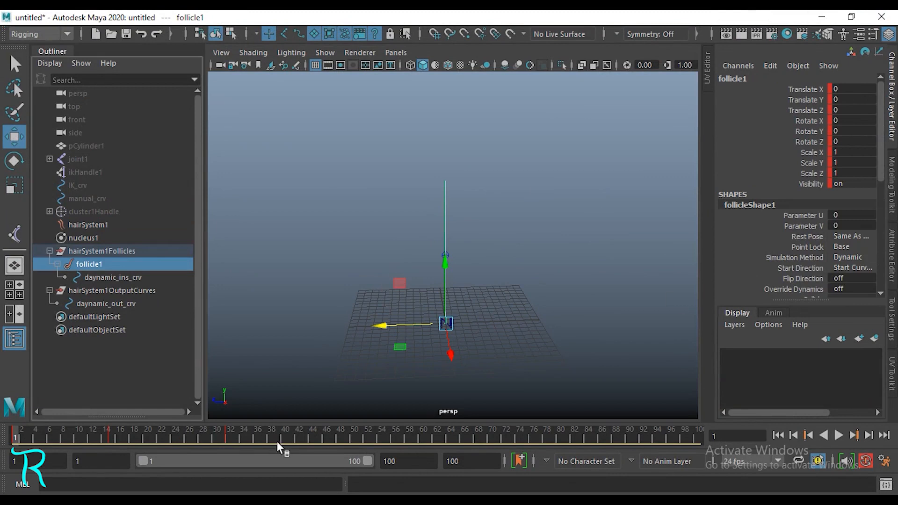
{"action": "left_click", "coordinate": [229, 439]}
{"action": "right_click", "coordinate": [229, 439]}
{"action": "left_click", "coordinate": [255, 228]}
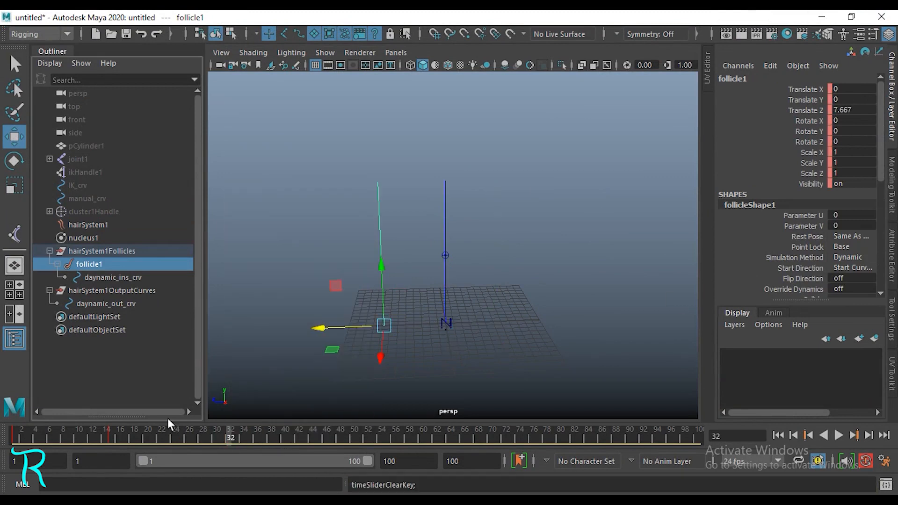
Delete follicle1's remaining keys at frames 15 and 1.
{"action": "left_click", "coordinate": [111, 439]}
{"action": "right_click", "coordinate": [111, 439]}
{"action": "left_click", "coordinate": [124, 227]}
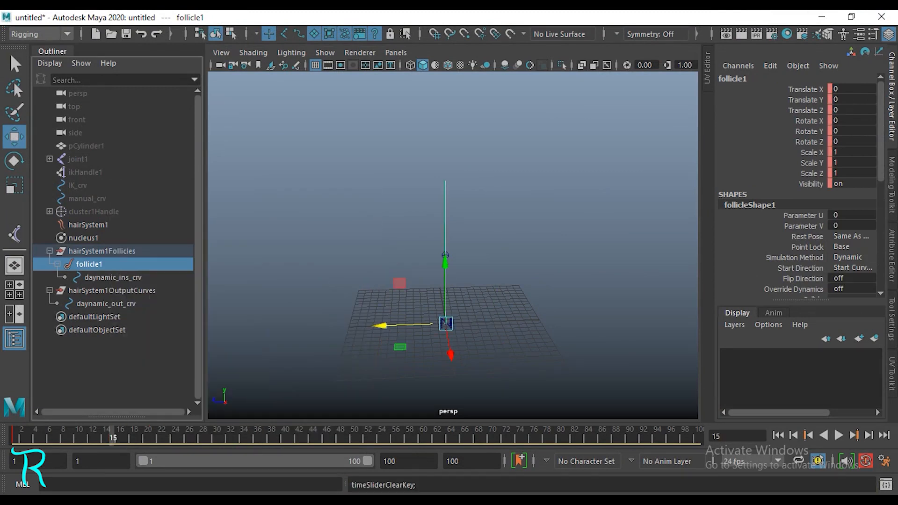
{"action": "left_click", "coordinate": [15, 439]}
{"action": "right_click", "coordinate": [15, 438]}
{"action": "left_click", "coordinate": [66, 228]}
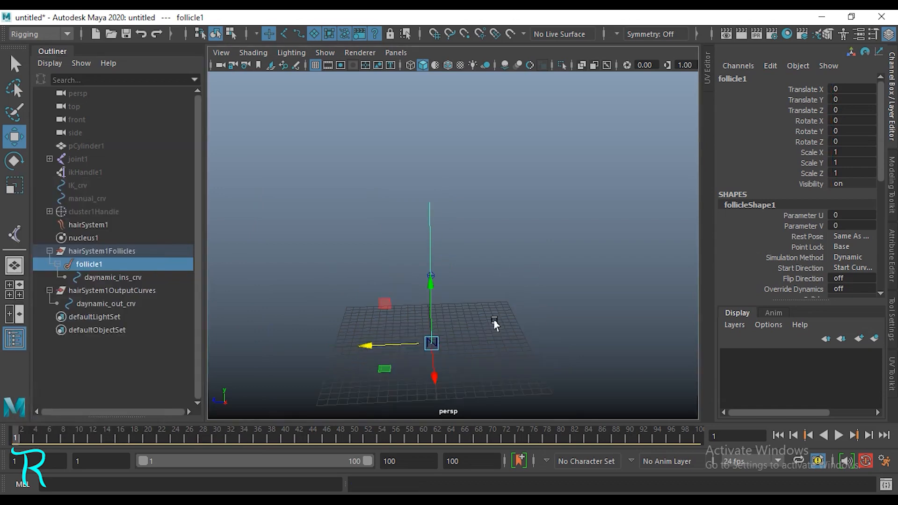
Save the scene as Hair_01.ma in D:\tutorial\scenes, replacing the existing file, and activate the Move tool.
{"action": "left_click", "coordinate": [502, 311]}
{"action": "key", "text": "q"}
{"action": "key", "text": "ctrl+s"}
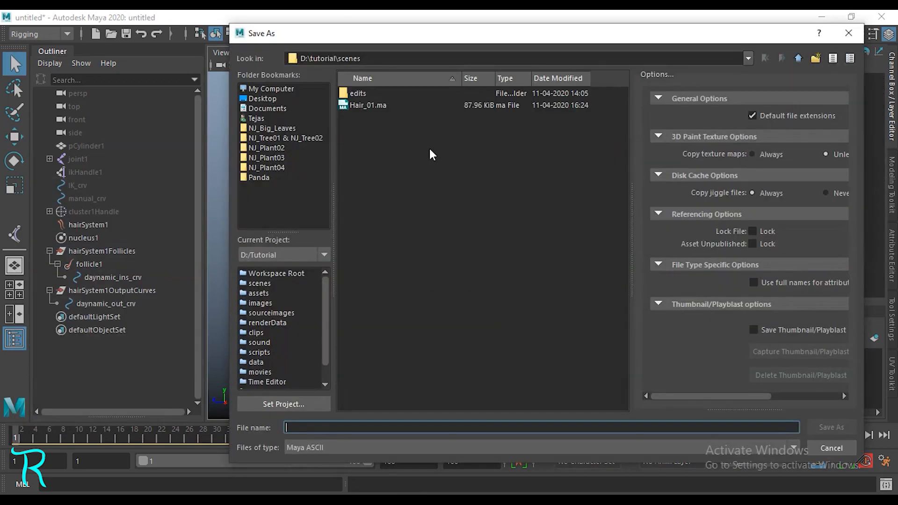
{"action": "left_click", "coordinate": [358, 105]}
{"action": "left_click", "coordinate": [831, 427]}
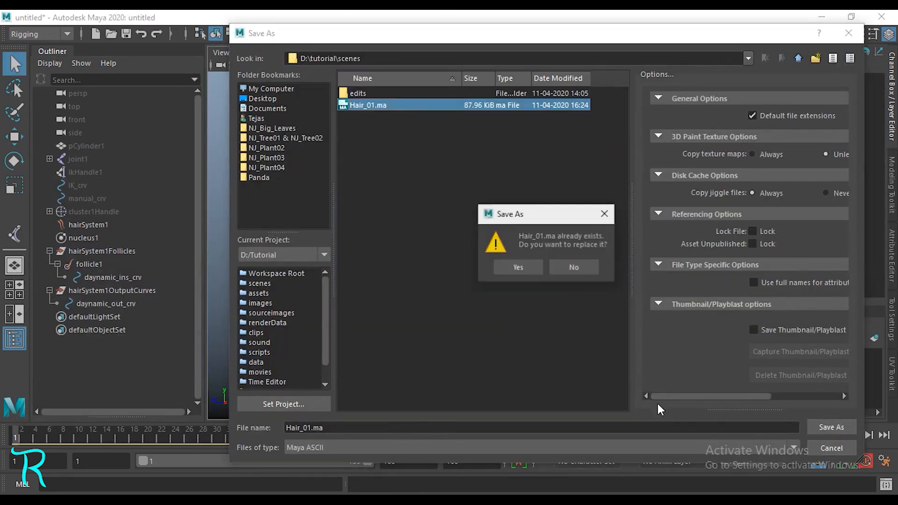
{"action": "left_click", "coordinate": [507, 269]}
{"action": "key", "text": "w"}
{"action": "left_click_drag", "start_coordinate": [503, 289], "coordinate": [475, 310], "text": "alt"}
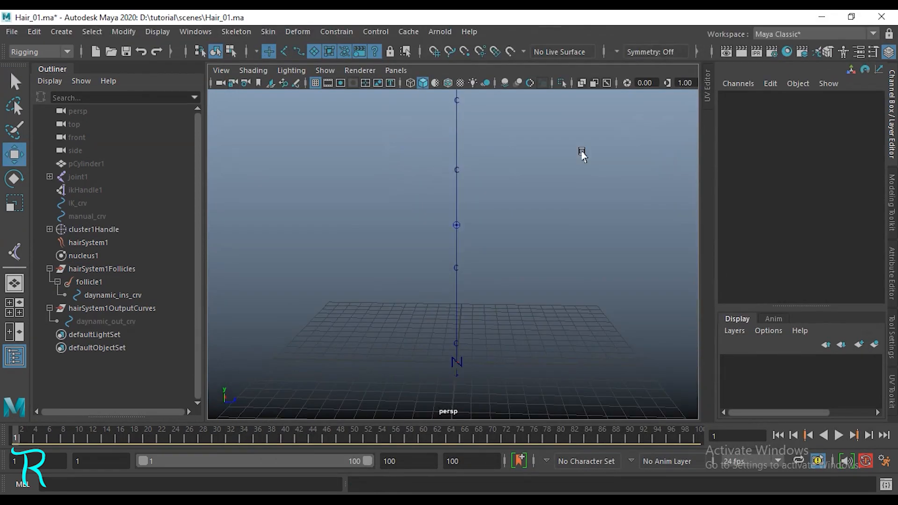
Switch to Photoshop and write "Bls" above the manual CRV to IK-CRV arrow with a 3 px black brush.
{"action": "key", "text": "alt+Tab"}
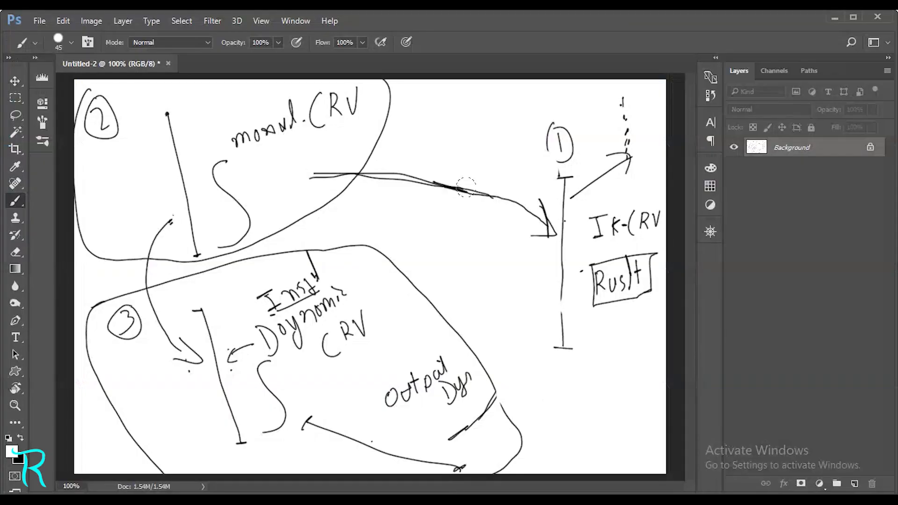
{"action": "key", "text": "x"}
{"action": "key", "text": "bracketleft"}
{"action": "key", "text": "bracketleft"}
{"action": "key", "text": "bracketleft"}
{"action": "key", "text": "bracketleft"}
{"action": "key", "text": "bracketleft"}
{"action": "key", "text": "bracketleft"}
{"action": "mouse_move", "coordinate": [430, 156]}
{"action": "left_mouse_down"}
{"action": "mouse_move", "coordinate": [431, 172]}
{"action": "mouse_move", "coordinate": [453, 160]}
{"action": "mouse_move", "coordinate": [451, 167]}
{"action": "left_mouse_up"}
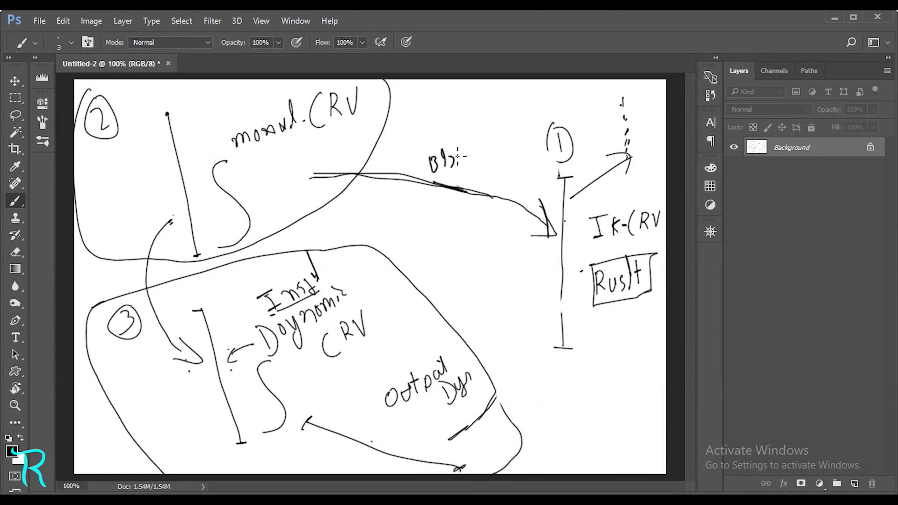
Switch back to Maya and select IK_crv to review its shape blend shape input.
{"action": "left_click", "coordinate": [835, 18]}
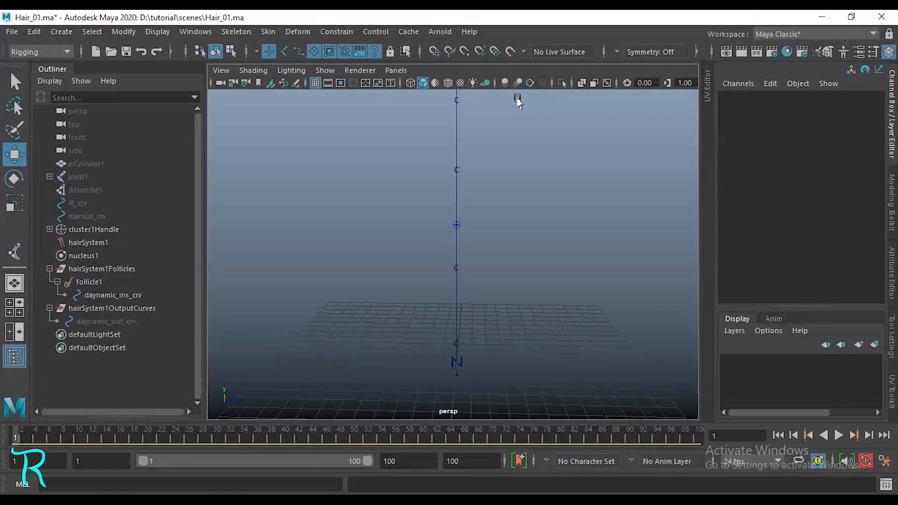
{"action": "left_click", "coordinate": [92, 204]}
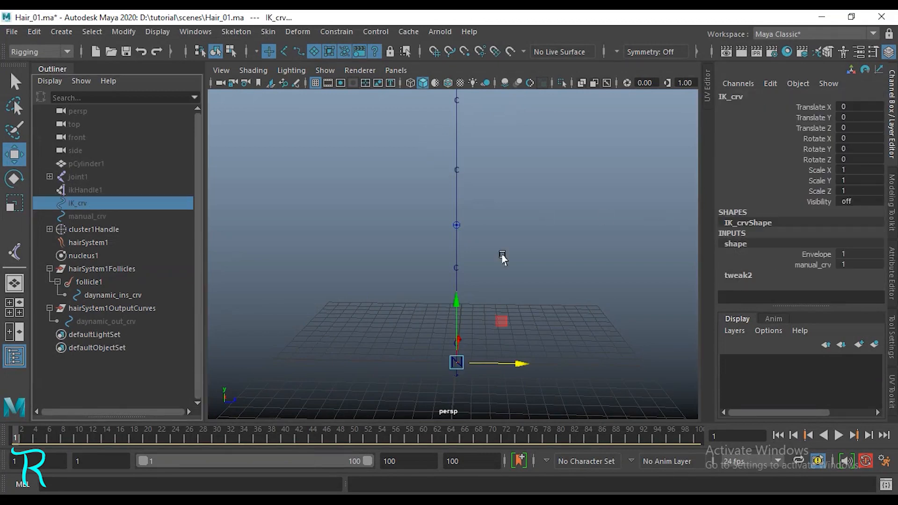
In Photoshop, extend the Output Dyn arrow to the IK curve and label it and the manual-to-dynamic arrow "Bls".
{"action": "key", "text": "alt+Tab"}
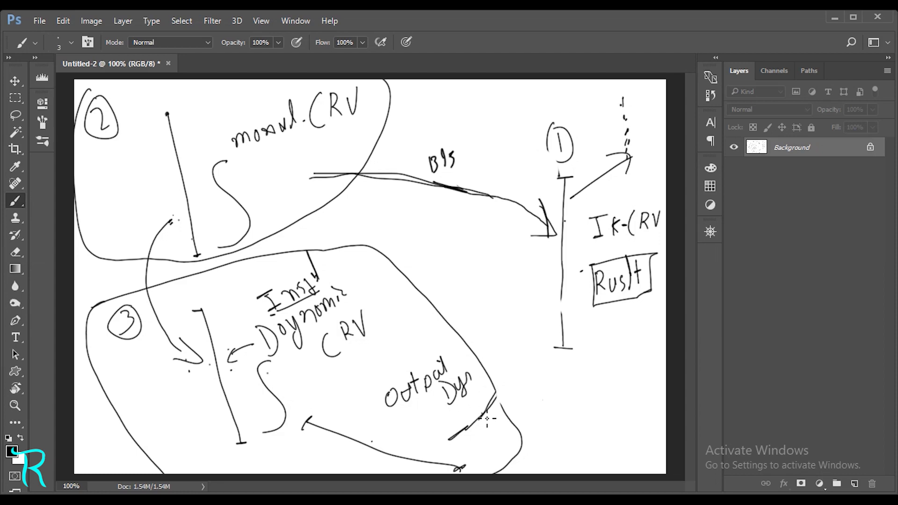
{"action": "mouse_move", "coordinate": [482, 412]}
{"action": "left_mouse_down"}
{"action": "mouse_move", "coordinate": [501, 393]}
{"action": "mouse_move", "coordinate": [551, 283]}
{"action": "mouse_move", "coordinate": [554, 306]}
{"action": "left_mouse_up"}
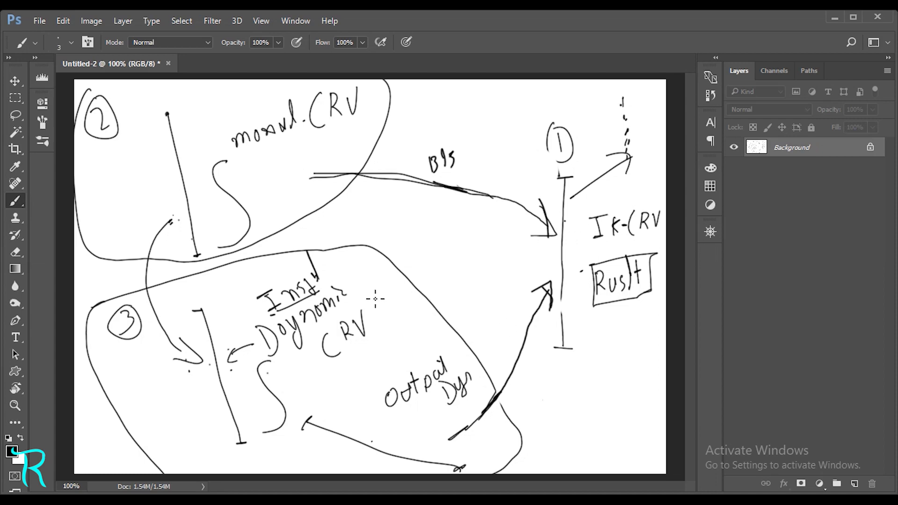
{"action": "left_click_drag", "start_coordinate": [83, 277], "coordinate": [94, 292]}
{"action": "left_click_drag", "start_coordinate": [84, 277], "coordinate": [95, 291]}
{"action": "left_click_drag", "start_coordinate": [101, 270], "coordinate": [102, 289]}
{"action": "mouse_move", "coordinate": [113, 277]}
{"action": "left_mouse_down"}
{"action": "mouse_move", "coordinate": [106, 287]}
{"action": "mouse_move", "coordinate": [124, 276]}
{"action": "left_mouse_up"}
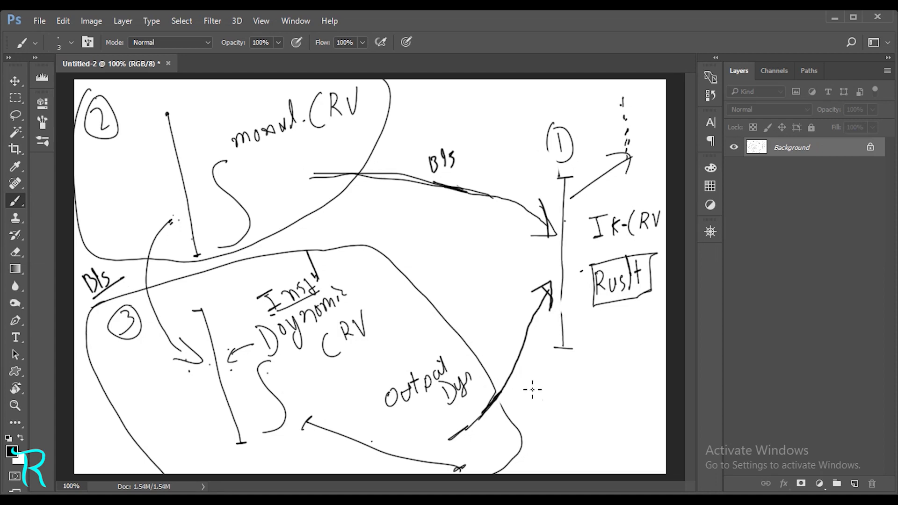
{"action": "left_click_drag", "start_coordinate": [521, 377], "coordinate": [523, 394]}
{"action": "mouse_move", "coordinate": [520, 377]}
{"action": "left_mouse_down"}
{"action": "mouse_move", "coordinate": [530, 392]}
{"action": "mouse_move", "coordinate": [541, 391]}
{"action": "left_mouse_up"}
{"action": "left_click_drag", "start_coordinate": [538, 365], "coordinate": [539, 372]}
Number the manual-to-IK "Bls" label with a circled 4 and the manual-to-dynamic "Bls" label with a circled 5.
{"action": "left_click_drag", "start_coordinate": [439, 124], "coordinate": [438, 135]}
{"action": "mouse_move", "coordinate": [446, 125]}
{"action": "left_mouse_down"}
{"action": "mouse_move", "coordinate": [448, 135]}
{"action": "mouse_move", "coordinate": [444, 115]}
{"action": "left_mouse_up"}
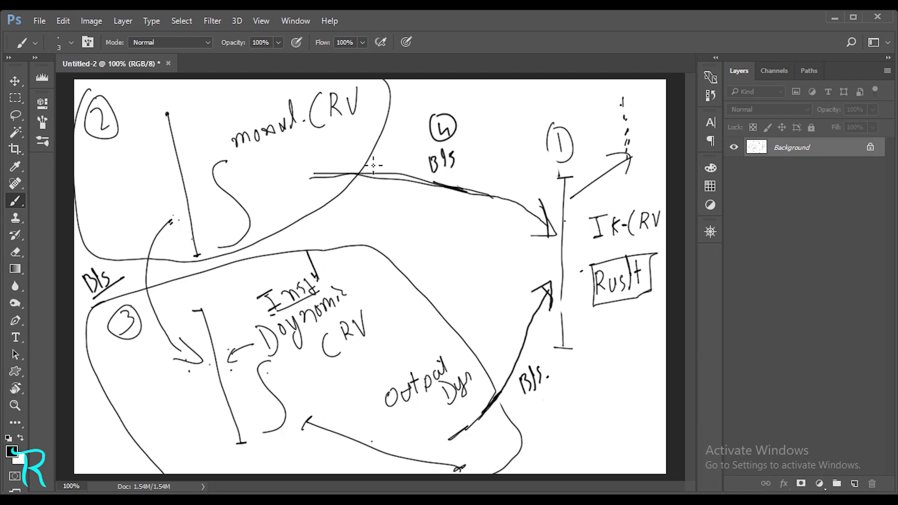
{"action": "mouse_move", "coordinate": [129, 265]}
{"action": "left_mouse_down"}
{"action": "mouse_move", "coordinate": [125, 286]}
{"action": "mouse_move", "coordinate": [139, 259]}
{"action": "left_mouse_up"}
In Maya, create a blend shape named manual_to_daynamic with manual_crv as target and daynamic_ins_crv as base.
{"action": "key", "text": "alt+Tab"}
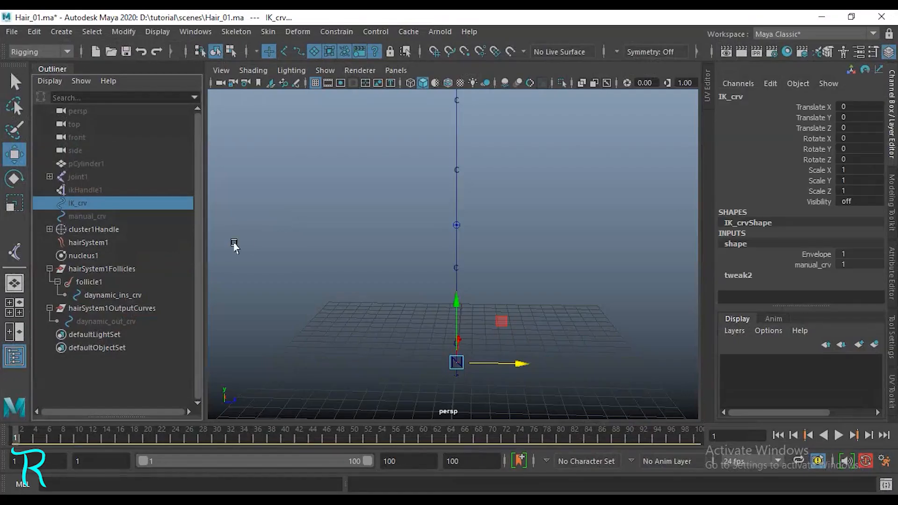
{"action": "left_click", "coordinate": [94, 217]}
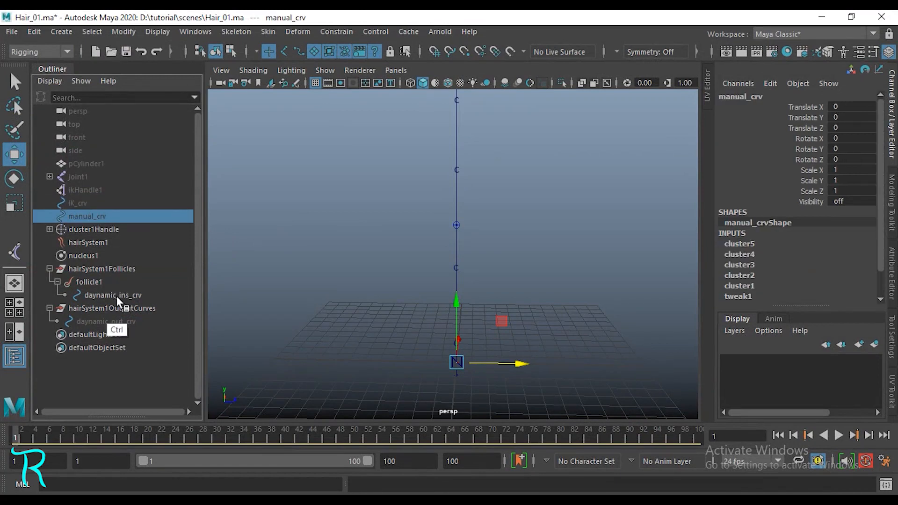
{"action": "left_click", "coordinate": [120, 295]}
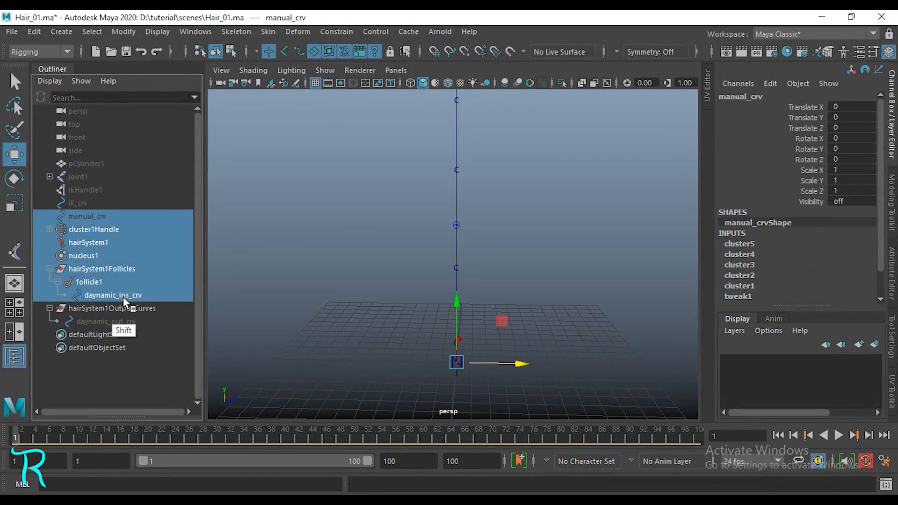
{"action": "left_click", "coordinate": [98, 218]}
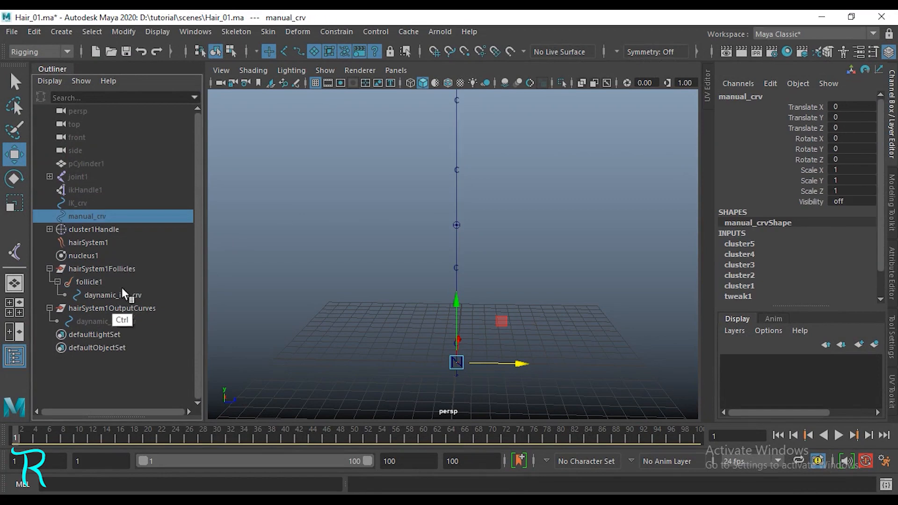
{"action": "left_click", "coordinate": [121, 295], "text": "ctrl"}
{"action": "left_click", "coordinate": [298, 32]}
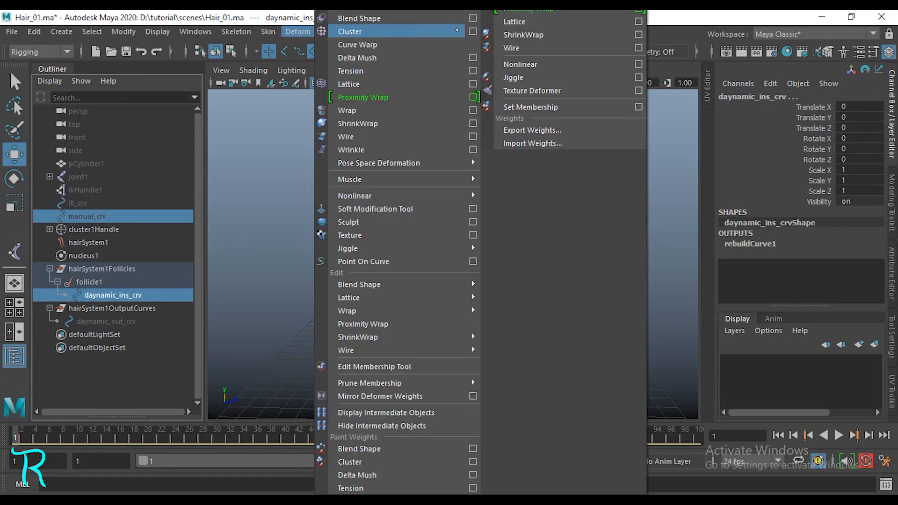
{"action": "left_click", "coordinate": [473, 19]}
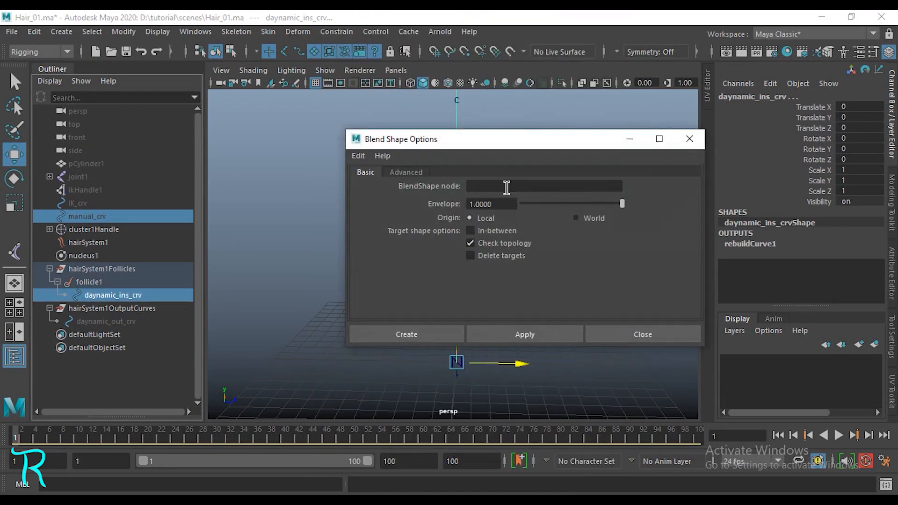
{"action": "left_click", "coordinate": [505, 187]}
{"action": "type", "text": "manual"}
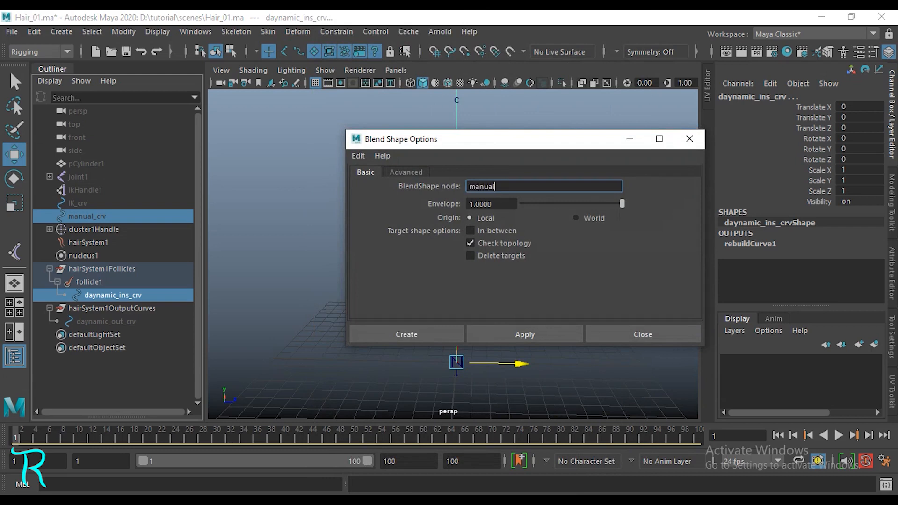
{"action": "type", "text": "_to_daynamic"}
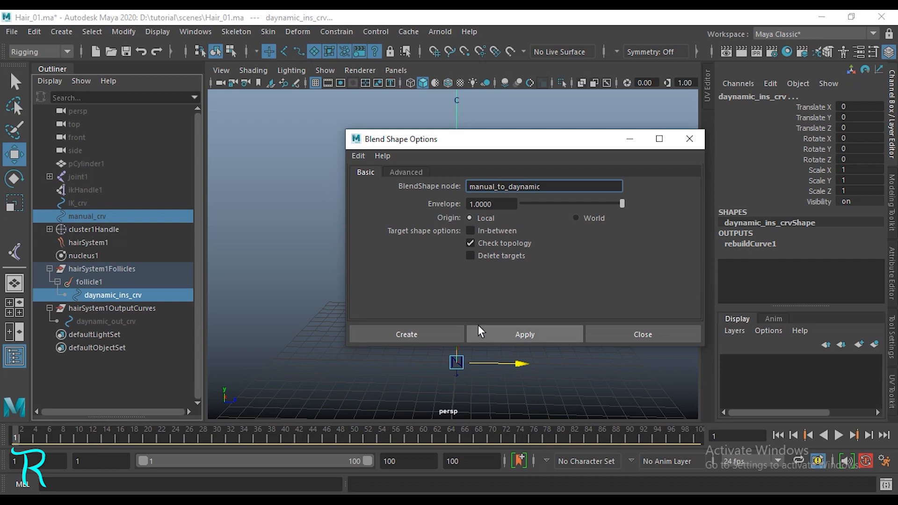
{"action": "left_click", "coordinate": [436, 335]}
{"action": "left_click", "coordinate": [271, 286]}
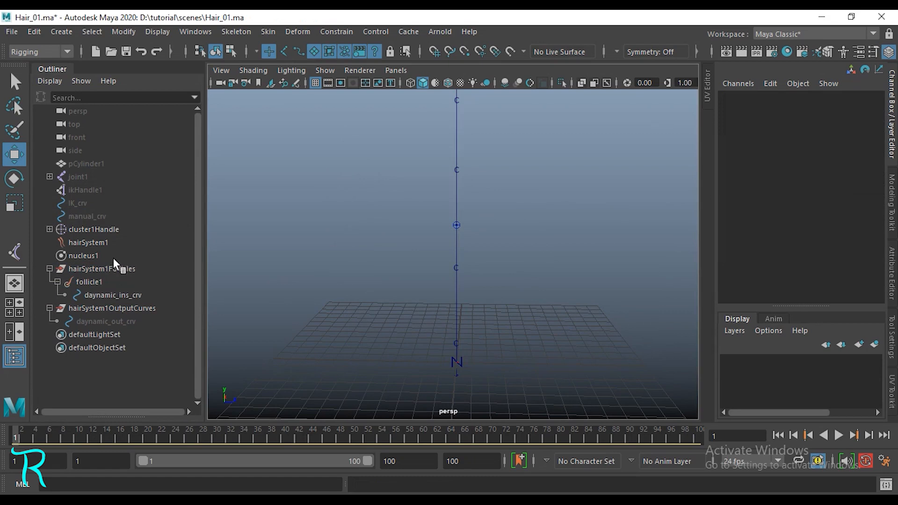
Set the manual_crv weight of daynamic_ins_crv's manual_to_daynamic blend shape to 1 and clear the selection.
{"action": "left_click", "coordinate": [114, 296]}
{"action": "left_click", "coordinate": [749, 244]}
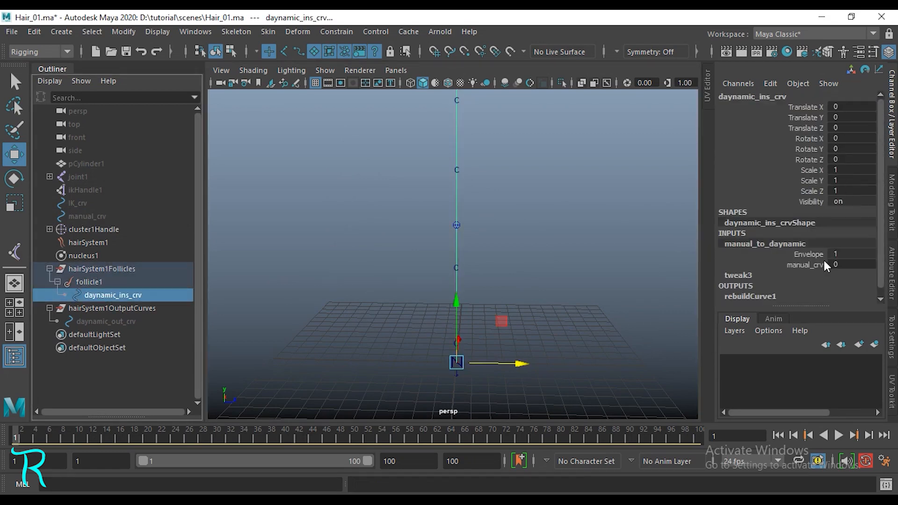
{"action": "left_click", "coordinate": [805, 265]}
{"action": "middle_click_drag", "start_coordinate": [573, 298], "coordinate": [703, 287]}
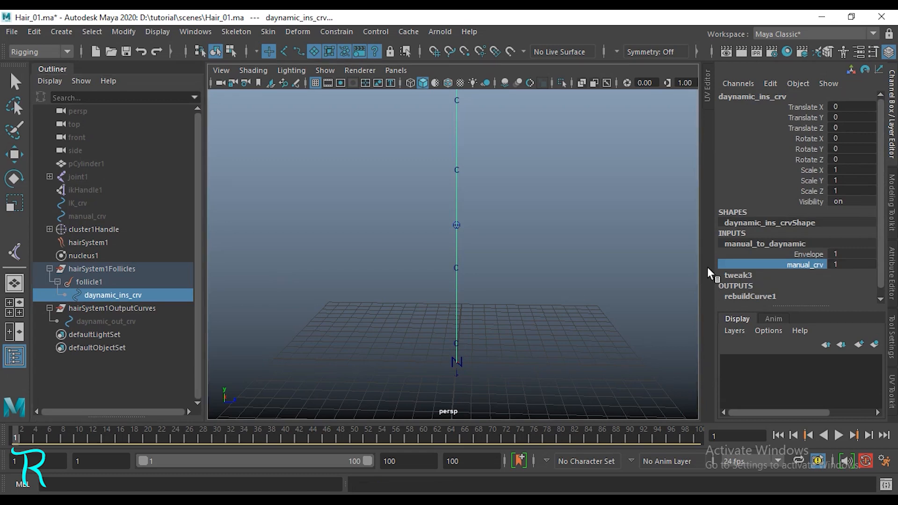
{"action": "left_click_drag", "start_coordinate": [353, 301], "coordinate": [509, 285], "text": "alt"}
{"action": "left_click", "coordinate": [509, 284]}
{"action": "key", "text": "w"}
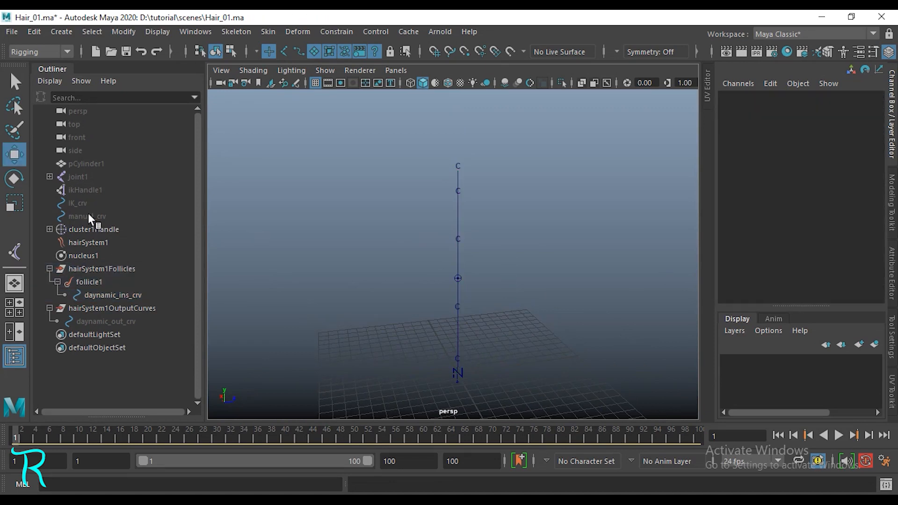
Select manual_crv, IK_crv and daynamic_out_crv in turn to review their inputs.
{"action": "left_click", "coordinate": [117, 219]}
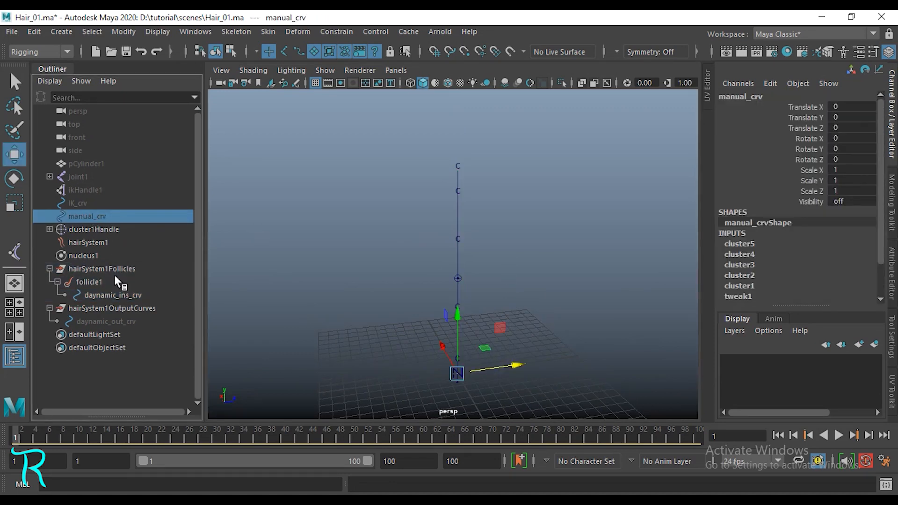
{"action": "left_click", "coordinate": [78, 204]}
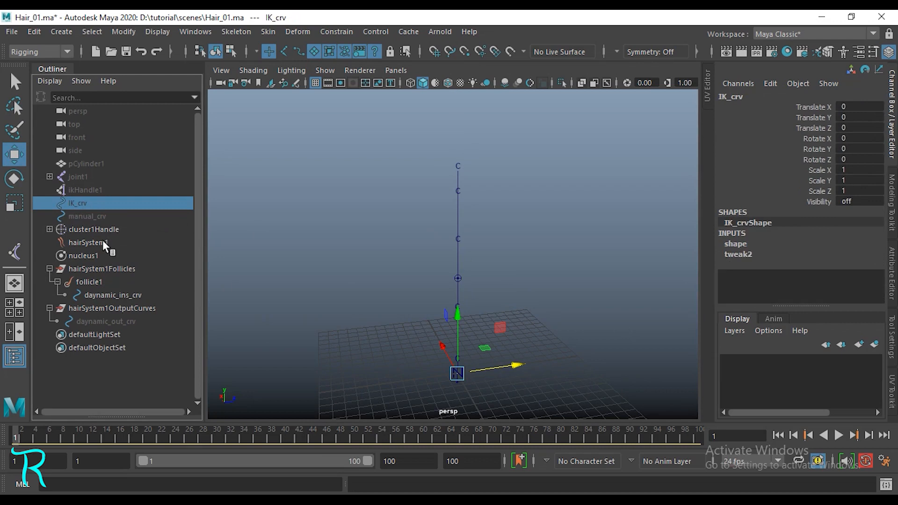
{"action": "left_click", "coordinate": [98, 321]}
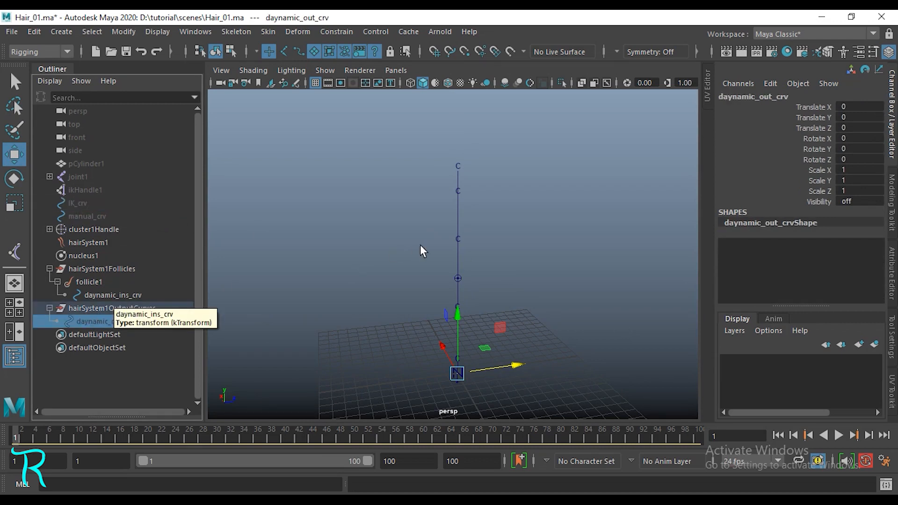
Move cluster3Handle along Z to about 6.743 to test the blend shape on the dynamic input curve.
{"action": "left_click", "coordinate": [459, 240]}
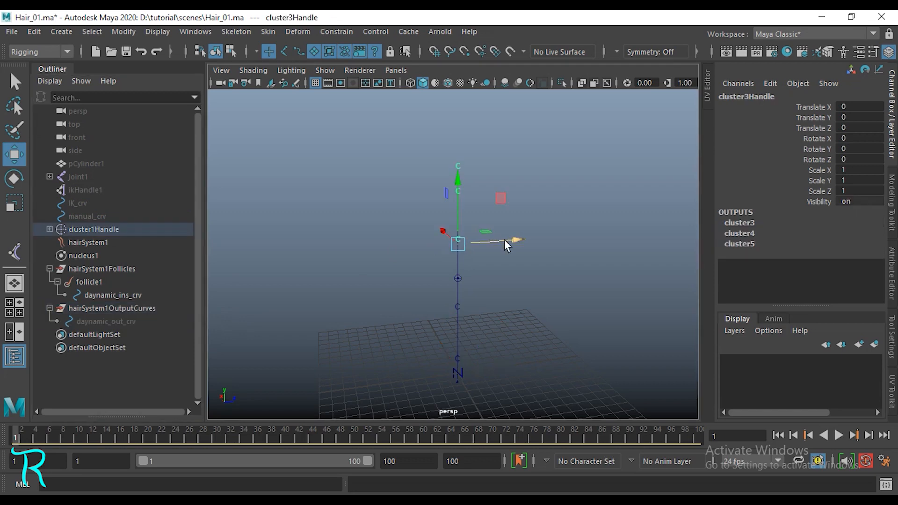
{"action": "scroll", "coordinate": [501, 269], "scroll_direction": "up", "scroll_amount": 4}
{"action": "left_click_drag", "start_coordinate": [501, 269], "coordinate": [622, 239], "text": "alt"}
{"action": "scroll", "coordinate": [490, 270], "scroll_direction": "down", "scroll_amount": 2}
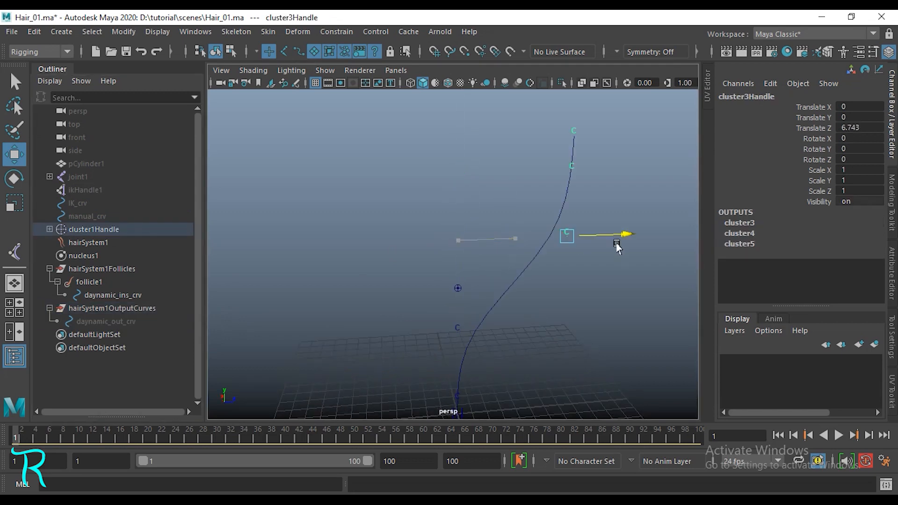
Select daynamic_ins_crv, cluster1Handle and manual_crv in turn to check how the clusters drive the dynamic input curve.
{"action": "left_click", "coordinate": [120, 294]}
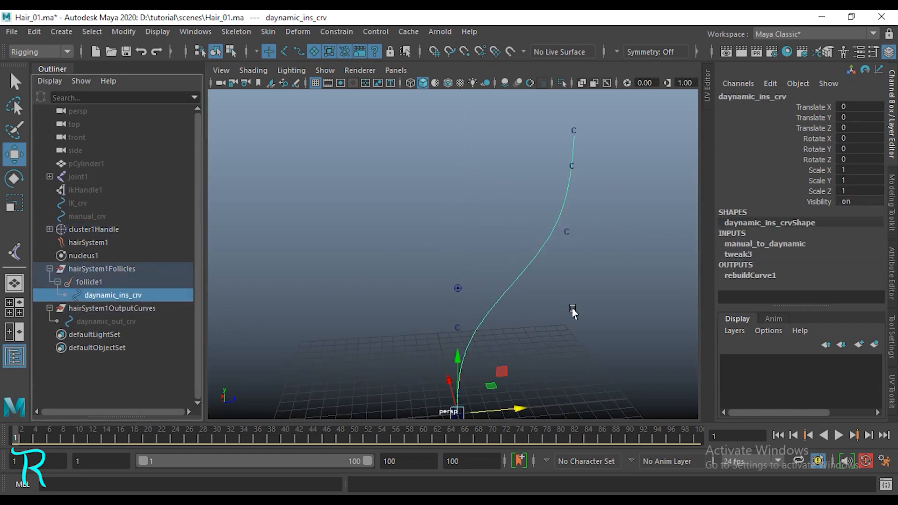
{"action": "left_click", "coordinate": [89, 230]}
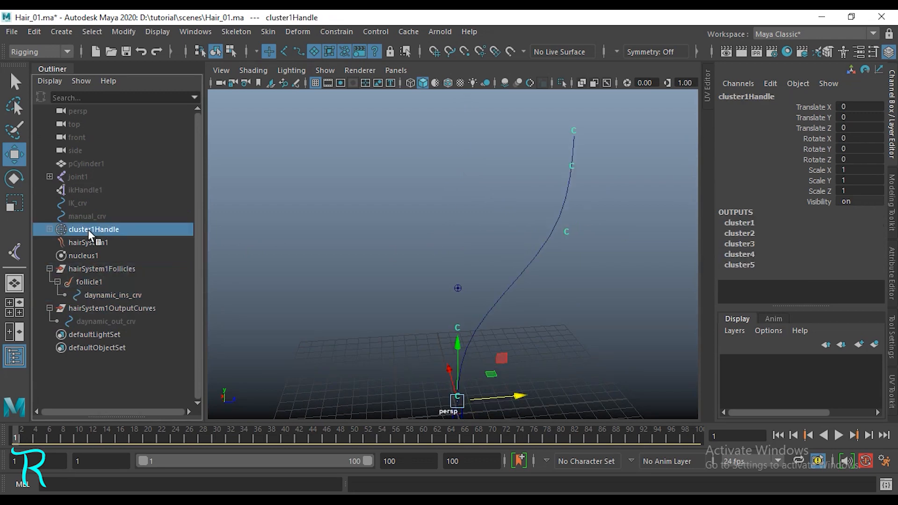
{"action": "left_click", "coordinate": [92, 220]}
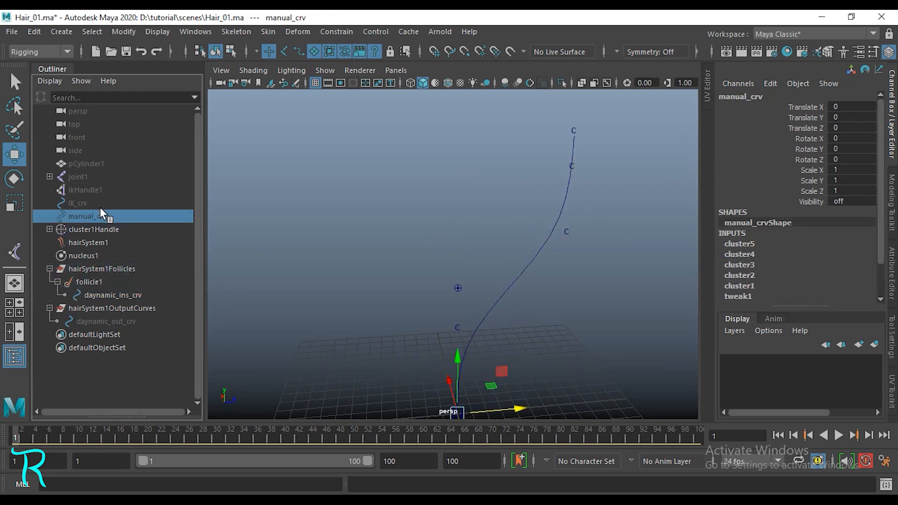
{"action": "left_click", "coordinate": [100, 297]}
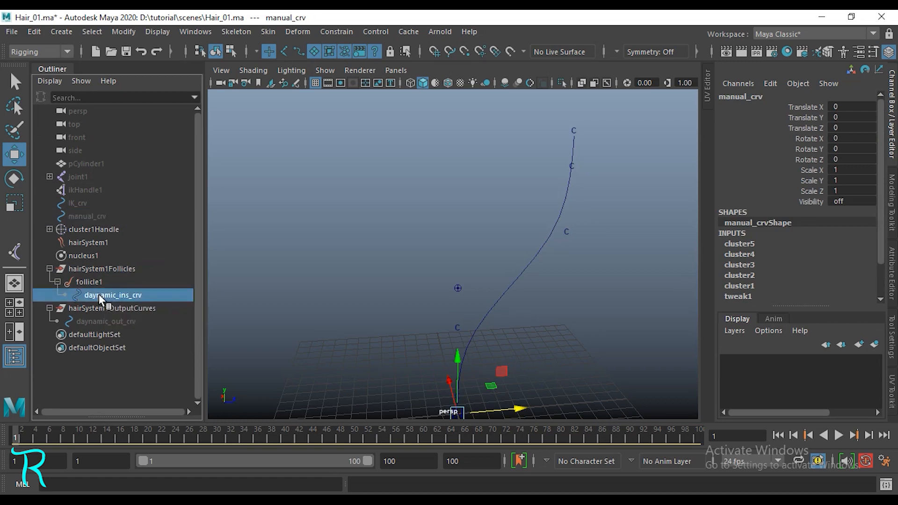
Switch to Photoshop, circle the "Bls" label on the Output Dyn arrow and write a "Switch" note between the two IK-curve arrows.
{"action": "key", "text": "alt+Tab"}
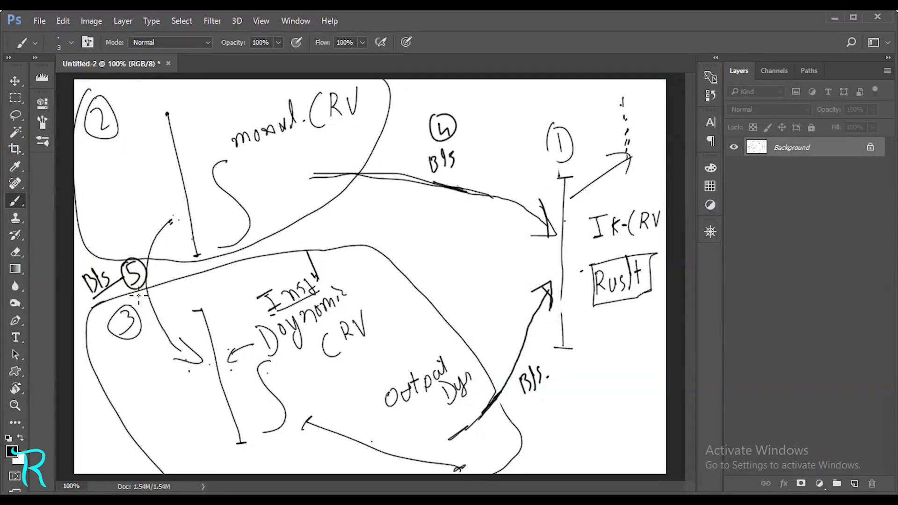
{"action": "left_click", "coordinate": [836, 19]}
{"action": "mouse_move", "coordinate": [513, 377]}
{"action": "left_mouse_down"}
{"action": "mouse_move", "coordinate": [545, 359]}
{"action": "mouse_move", "coordinate": [527, 403]}
{"action": "mouse_move", "coordinate": [514, 395]}
{"action": "left_mouse_up"}
{"action": "mouse_move", "coordinate": [478, 236]}
{"action": "left_mouse_down"}
{"action": "mouse_move", "coordinate": [461, 252]}
{"action": "mouse_move", "coordinate": [505, 228]}
{"action": "left_mouse_up"}
{"action": "left_click_drag", "start_coordinate": [508, 223], "coordinate": [513, 236]}
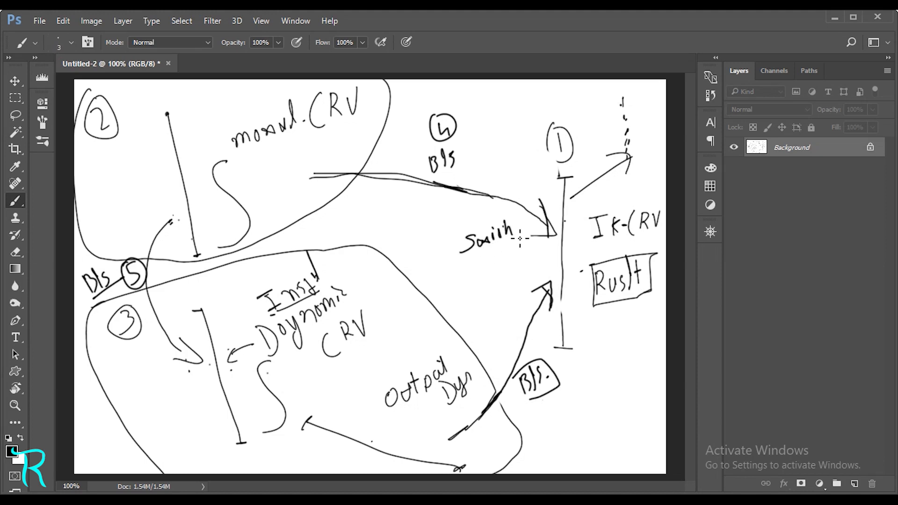
{"action": "left_click", "coordinate": [515, 234]}
Write 1 under the "Switch" note, 1/0 on the manual-to-IK arrow and 0/1 beside the output-curve "Bls" label.
{"action": "left_click_drag", "start_coordinate": [482, 259], "coordinate": [490, 278]}
{"action": "left_click_drag", "start_coordinate": [494, 149], "coordinate": [501, 164]}
{"action": "left_click_drag", "start_coordinate": [583, 359], "coordinate": [585, 357]}
{"action": "left_click_drag", "start_coordinate": [482, 260], "coordinate": [492, 277]}
{"action": "mouse_move", "coordinate": [513, 145]}
{"action": "left_mouse_down"}
{"action": "mouse_move", "coordinate": [499, 188]}
{"action": "mouse_move", "coordinate": [515, 162]}
{"action": "left_mouse_up"}
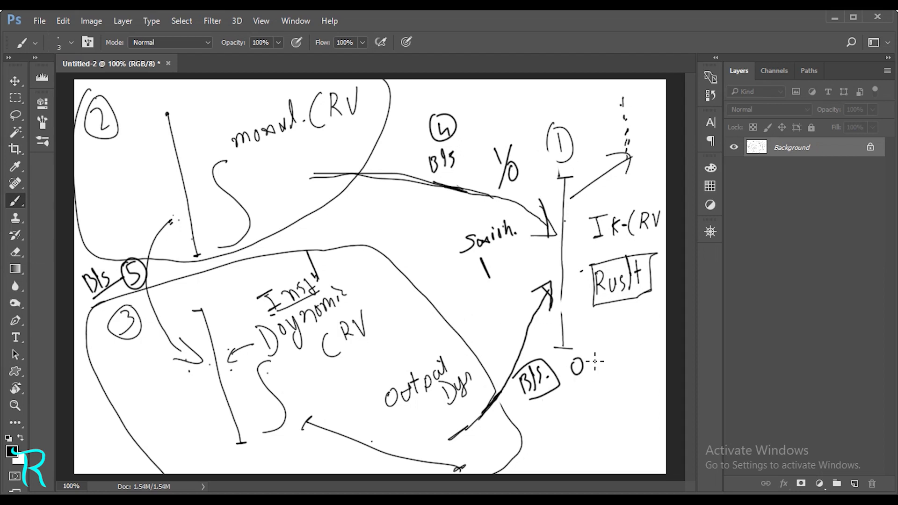
{"action": "mouse_move", "coordinate": [588, 353]}
{"action": "left_mouse_down"}
{"action": "mouse_move", "coordinate": [573, 397]}
{"action": "mouse_move", "coordinate": [597, 401]}
{"action": "left_mouse_up"}
Draw boxes around 0/1, 1/0 and the "Switch" note, and connect the switch box to both value boxes with lines.
{"action": "mouse_move", "coordinate": [560, 356]}
{"action": "left_mouse_down"}
{"action": "mouse_move", "coordinate": [600, 336]}
{"action": "mouse_move", "coordinate": [597, 401]}
{"action": "mouse_move", "coordinate": [575, 410]}
{"action": "mouse_move", "coordinate": [606, 405]}
{"action": "left_mouse_up"}
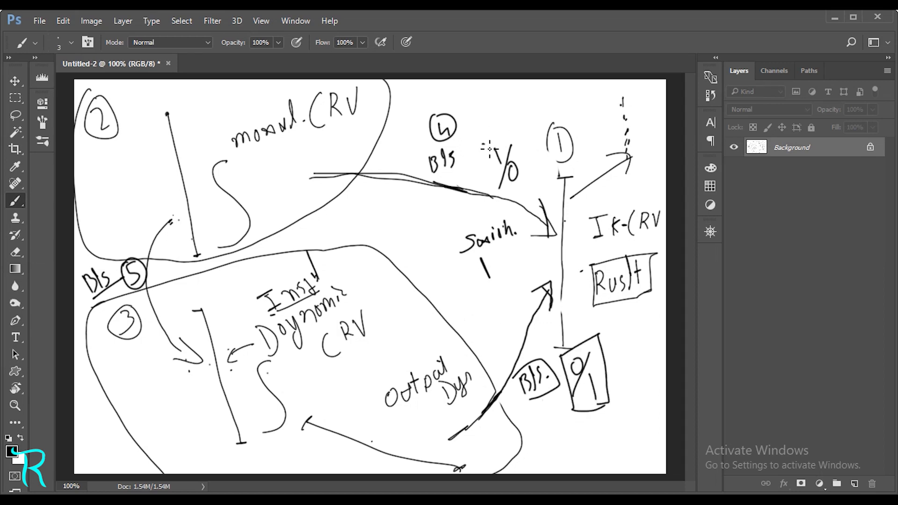
{"action": "mouse_move", "coordinate": [482, 145]}
{"action": "left_mouse_down"}
{"action": "mouse_move", "coordinate": [524, 189]}
{"action": "mouse_move", "coordinate": [488, 200]}
{"action": "mouse_move", "coordinate": [523, 187]}
{"action": "mouse_move", "coordinate": [479, 232]}
{"action": "mouse_move", "coordinate": [476, 305]}
{"action": "mouse_move", "coordinate": [532, 276]}
{"action": "left_mouse_up"}
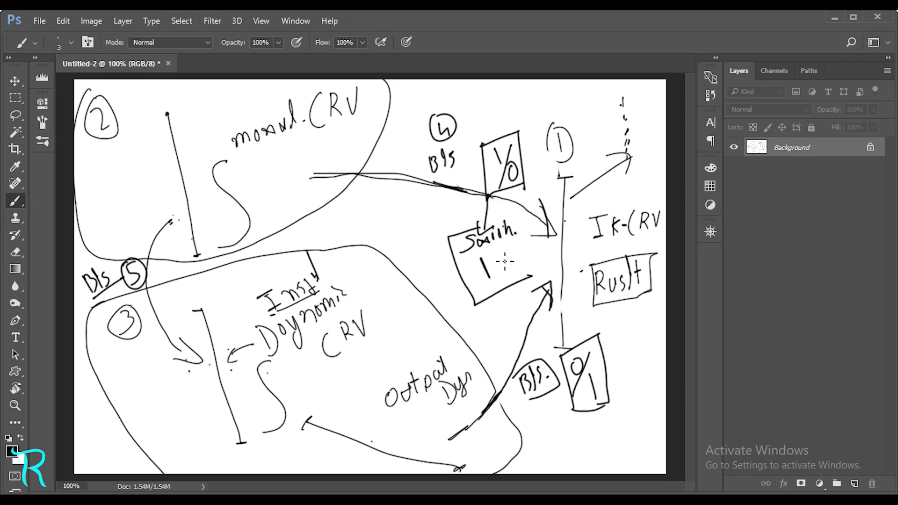
{"action": "mouse_move", "coordinate": [477, 228]}
{"action": "left_mouse_down"}
{"action": "mouse_move", "coordinate": [516, 215]}
{"action": "mouse_move", "coordinate": [533, 276]}
{"action": "mouse_move", "coordinate": [598, 335]}
{"action": "left_mouse_up"}
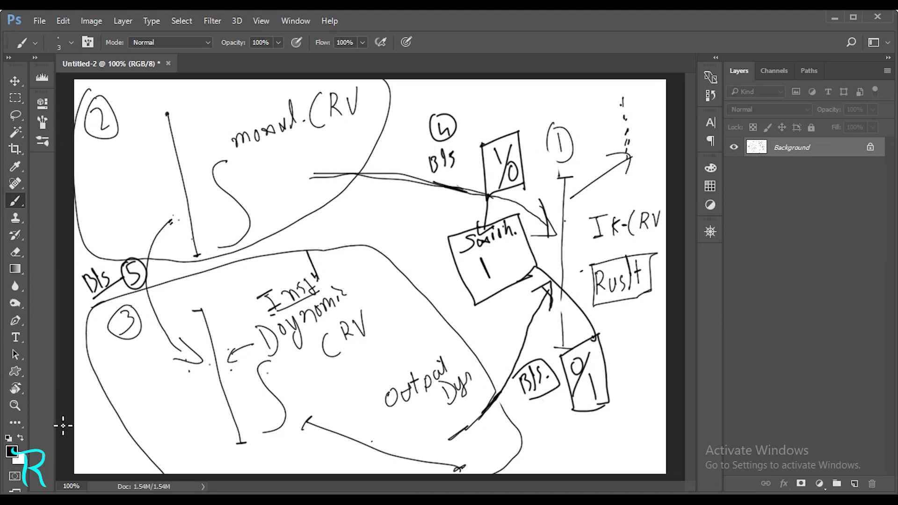
Set the foreground colour to red e41e1e, write an underlined "Rivers" above the "Switch" box and a boxed 0.5 inside it.
{"action": "left_click", "coordinate": [11, 450]}
{"action": "left_click", "coordinate": [652, 168]}
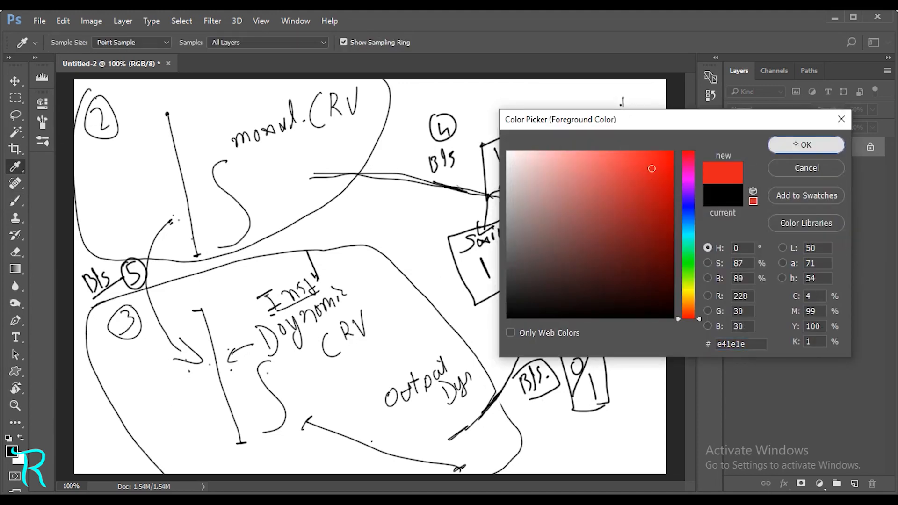
{"action": "key", "text": "Return"}
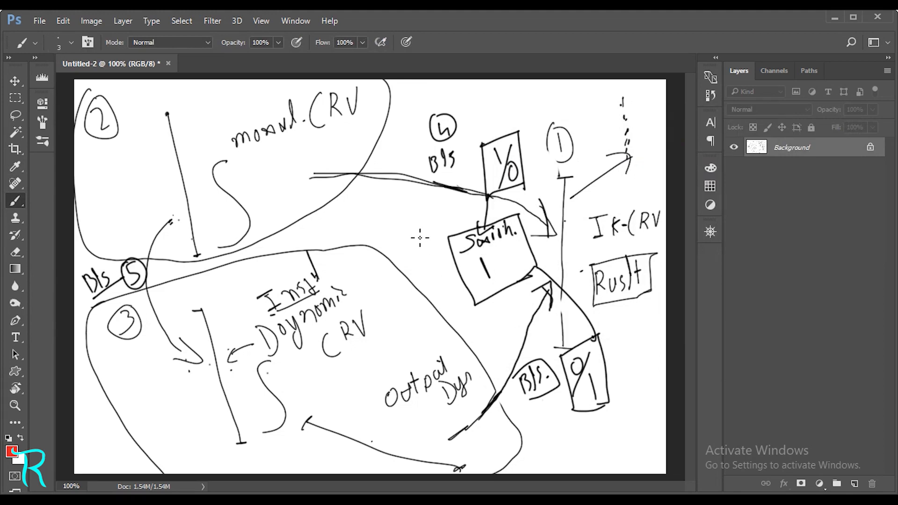
{"action": "mouse_move", "coordinate": [414, 226]}
{"action": "left_mouse_down"}
{"action": "mouse_move", "coordinate": [434, 233]}
{"action": "mouse_move", "coordinate": [466, 208]}
{"action": "left_mouse_up"}
{"action": "left_click_drag", "start_coordinate": [427, 246], "coordinate": [477, 218]}
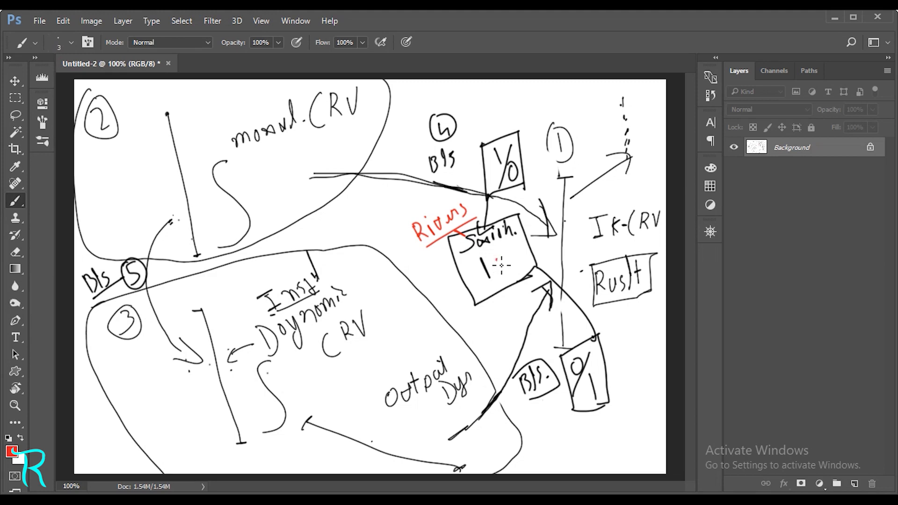
{"action": "mouse_move", "coordinate": [499, 257]}
{"action": "left_mouse_down"}
{"action": "mouse_move", "coordinate": [511, 267]}
{"action": "mouse_move", "coordinate": [532, 258]}
{"action": "mouse_move", "coordinate": [516, 279]}
{"action": "left_mouse_up"}
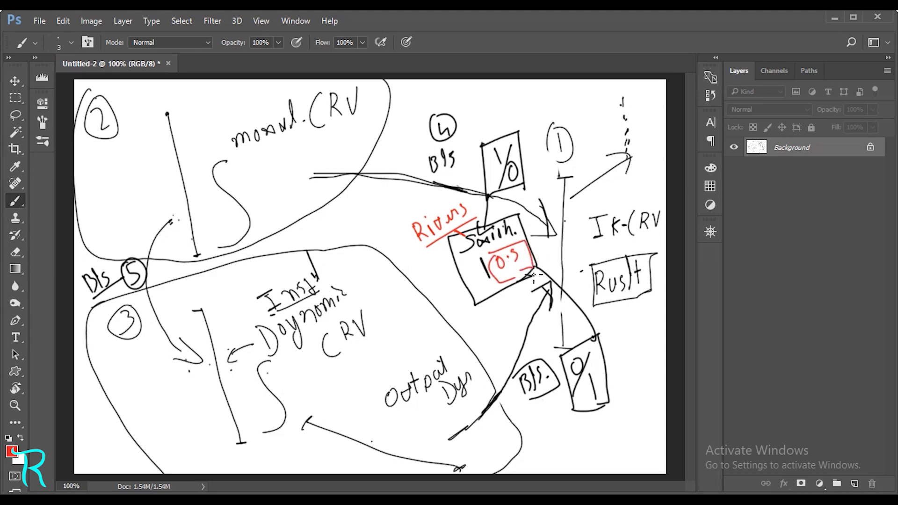
Draw red lines from the boxed 0.5 up past the 1/0 box and from the underlined manual-curve label to it, writing 0.5 above.
{"action": "left_click_drag", "start_coordinate": [529, 245], "coordinate": [533, 169]}
{"action": "left_click_drag", "start_coordinate": [356, 122], "coordinate": [364, 117]}
{"action": "left_click_drag", "start_coordinate": [249, 152], "coordinate": [282, 140]}
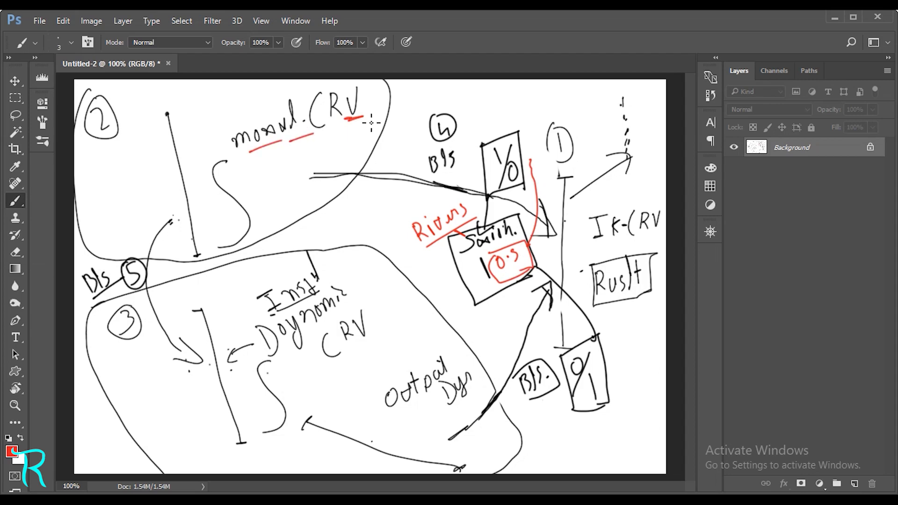
{"action": "left_click_drag", "start_coordinate": [369, 116], "coordinate": [509, 131]}
{"action": "left_click_drag", "start_coordinate": [516, 110], "coordinate": [531, 120]}
{"action": "left_click", "coordinate": [523, 120]}
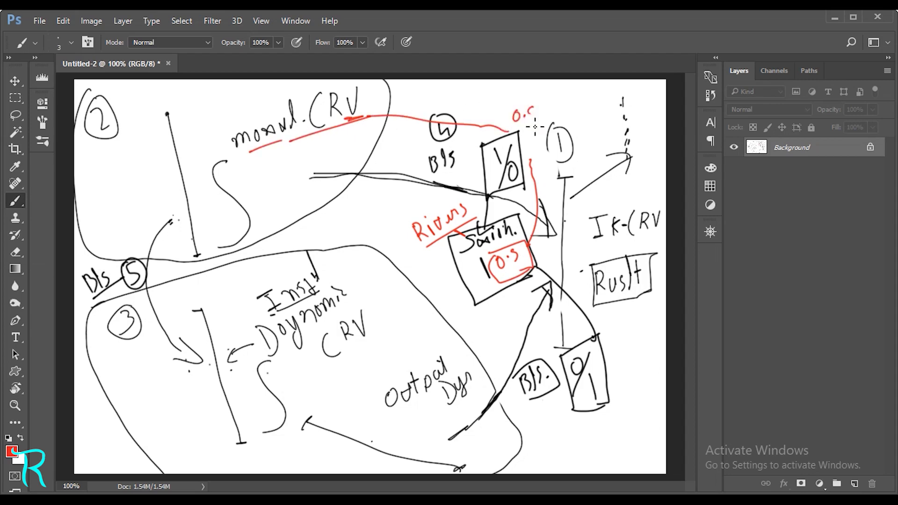
Draw a red line along the Output Dyn arrow up to the switch box and write a boxed 0.5 beside it.
{"action": "left_click_drag", "start_coordinate": [494, 383], "coordinate": [547, 273]}
{"action": "left_click_drag", "start_coordinate": [504, 322], "coordinate": [504, 322]}
{"action": "mouse_move", "coordinate": [517, 315]}
{"action": "left_mouse_down"}
{"action": "mouse_move", "coordinate": [496, 347]}
{"action": "mouse_move", "coordinate": [528, 332]}
{"action": "left_mouse_up"}
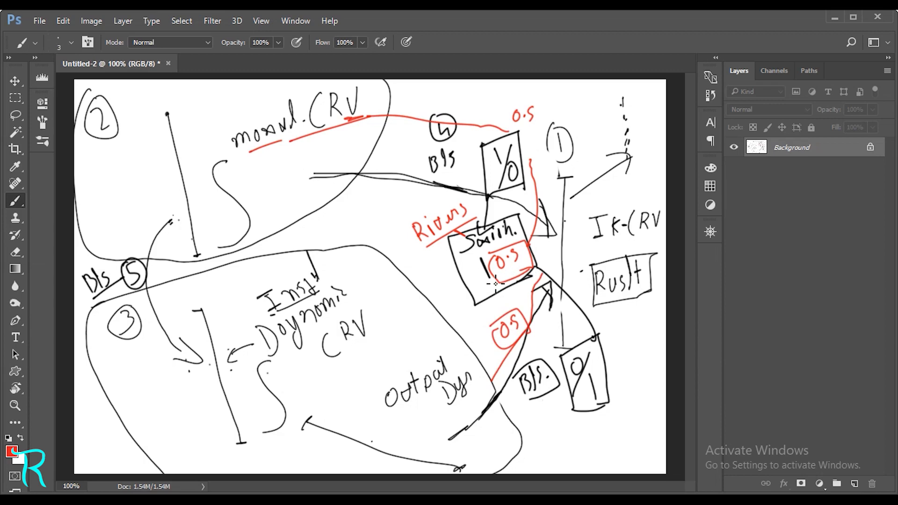
Write 0/1 in red in the switch box and mark the matching digits in the 1/0 and 0/1 value boxes.
{"action": "left_click_drag", "start_coordinate": [474, 283], "coordinate": [476, 281]}
{"action": "mouse_move", "coordinate": [587, 359]}
{"action": "left_mouse_down"}
{"action": "mouse_move", "coordinate": [572, 370]}
{"action": "mouse_move", "coordinate": [582, 355]}
{"action": "left_mouse_up"}
{"action": "left_click_drag", "start_coordinate": [500, 146], "coordinate": [500, 149]}
{"action": "left_click_drag", "start_coordinate": [482, 279], "coordinate": [477, 291]}
{"action": "left_click_drag", "start_coordinate": [479, 286], "coordinate": [480, 288]}
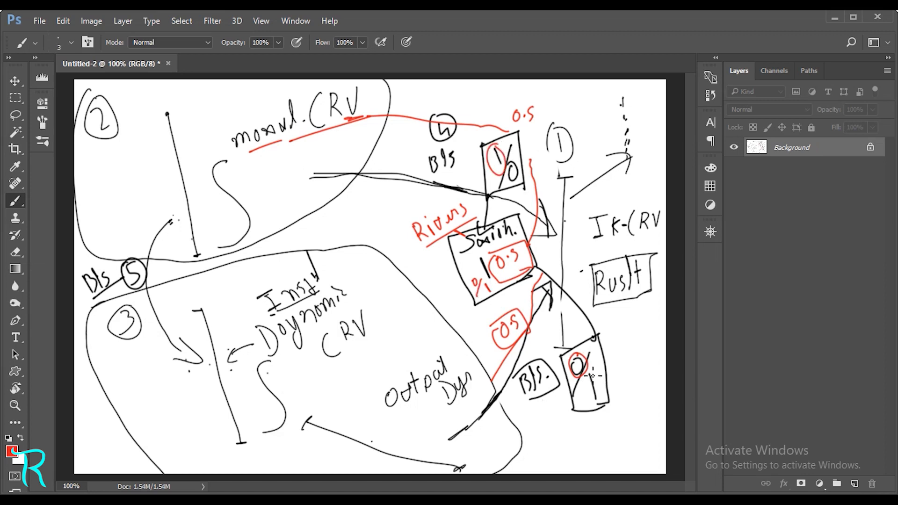
{"action": "left_click_drag", "start_coordinate": [593, 375], "coordinate": [597, 404]}
{"action": "left_click_drag", "start_coordinate": [513, 162], "coordinate": [513, 167]}
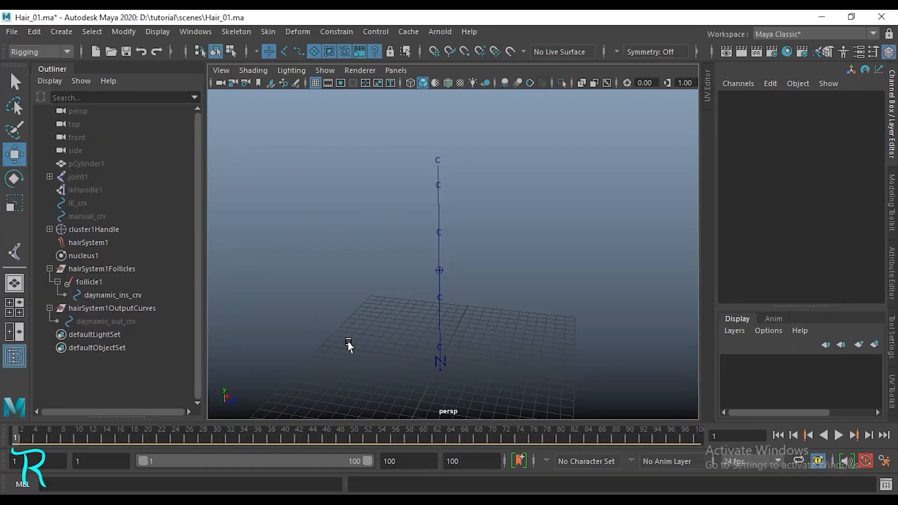
Switch to Maya and create a blend shape named daynamic_manual_swich on IK_crv, with daynamic_out_crv and manual_crv as targets.
{"action": "left_click", "coordinate": [130, 323]}
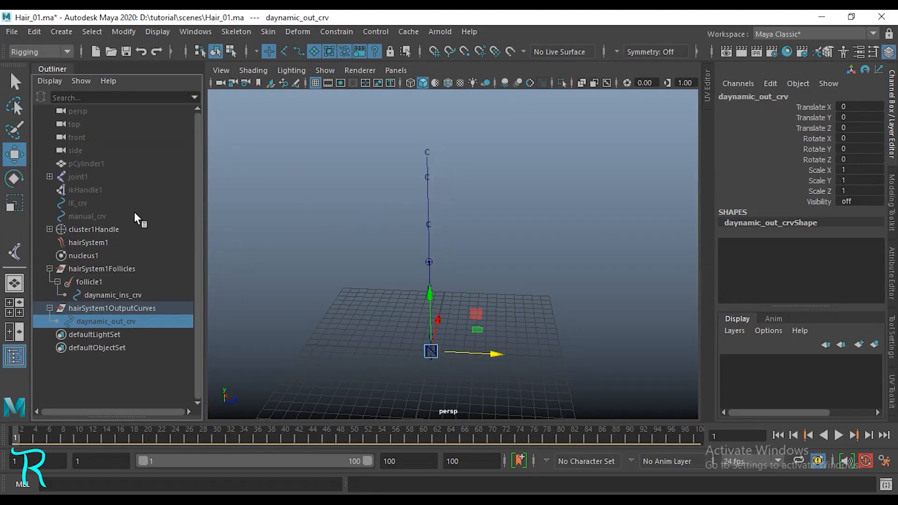
{"action": "left_click", "coordinate": [88, 216], "text": "ctrl"}
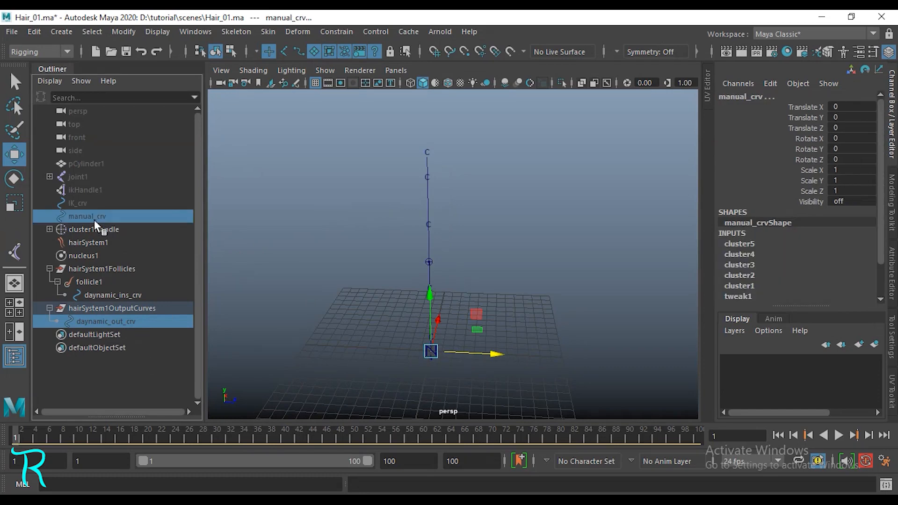
{"action": "left_click", "coordinate": [84, 203], "text": "ctrl"}
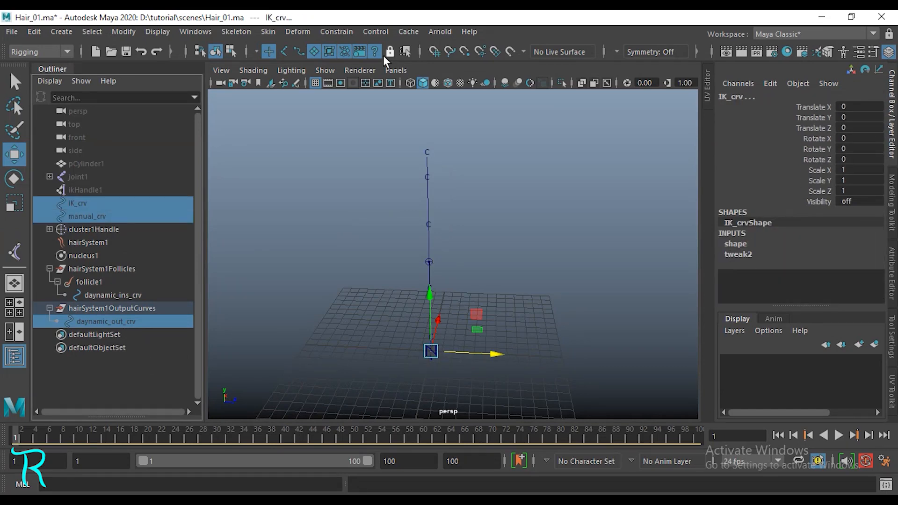
{"action": "left_click", "coordinate": [298, 31]}
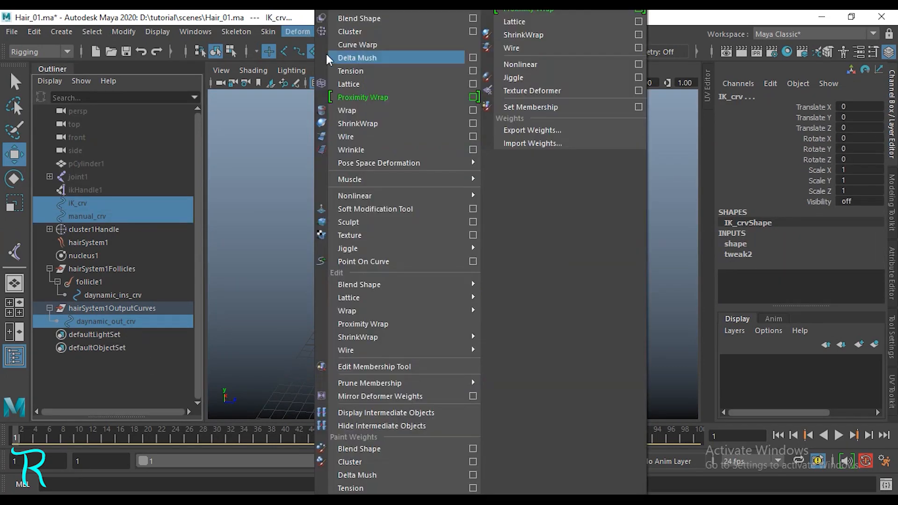
{"action": "left_click", "coordinate": [473, 19]}
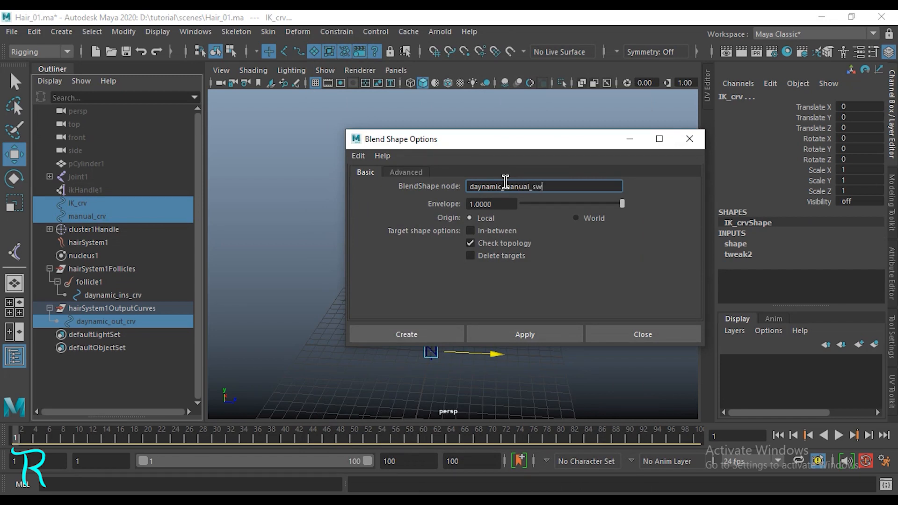
{"action": "left_click", "coordinate": [456, 344]}
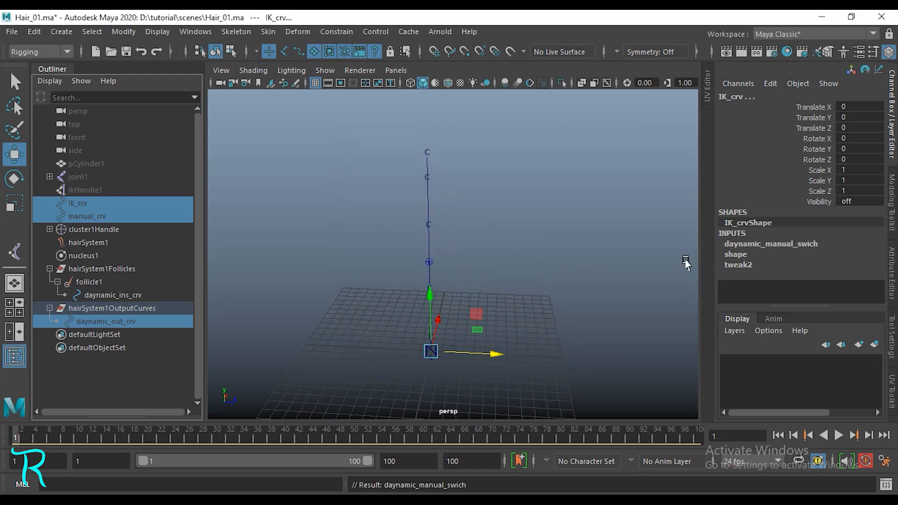
Set the daynamic_out_crv weight of daynamic_manual_swich to 1 and raise its manual_crv weight.
{"action": "left_click", "coordinate": [771, 244]}
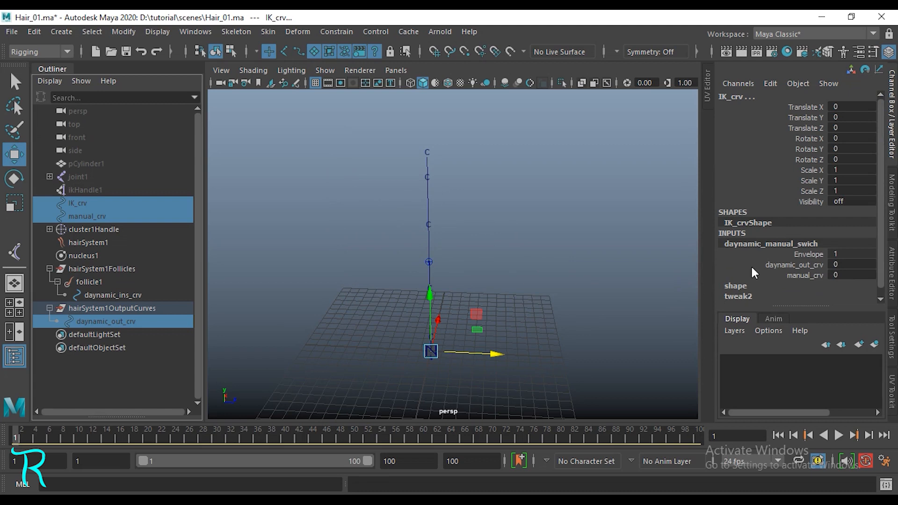
{"action": "left_click", "coordinate": [795, 264]}
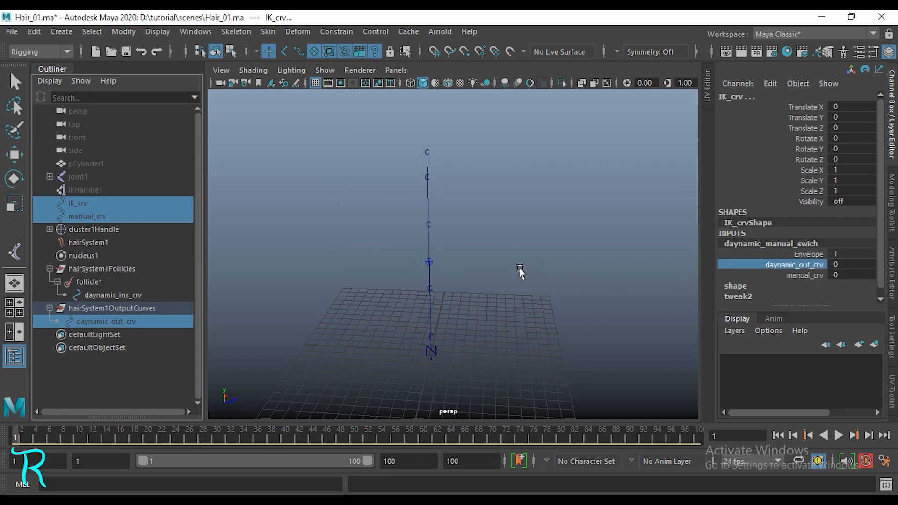
{"action": "left_click_drag", "start_coordinate": [510, 285], "coordinate": [539, 302], "text": "alt"}
{"action": "middle_click_drag", "start_coordinate": [497, 312], "coordinate": [649, 269], "text": "alt"}
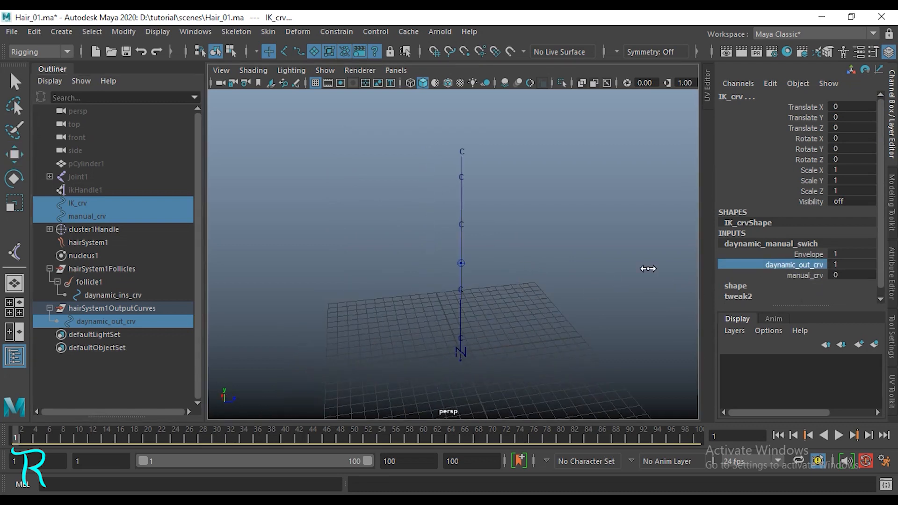
{"action": "left_click", "coordinate": [816, 276]}
{"action": "middle_click_drag", "start_coordinate": [627, 299], "coordinate": [706, 307]}
{"action": "left_click", "coordinate": [812, 265]}
{"action": "left_click", "coordinate": [814, 275]}
Move cluster3Handle along Z to about 7.897 to bend the upper part of the curve.
{"action": "left_click", "coordinate": [460, 226]}
{"action": "key", "text": "w"}
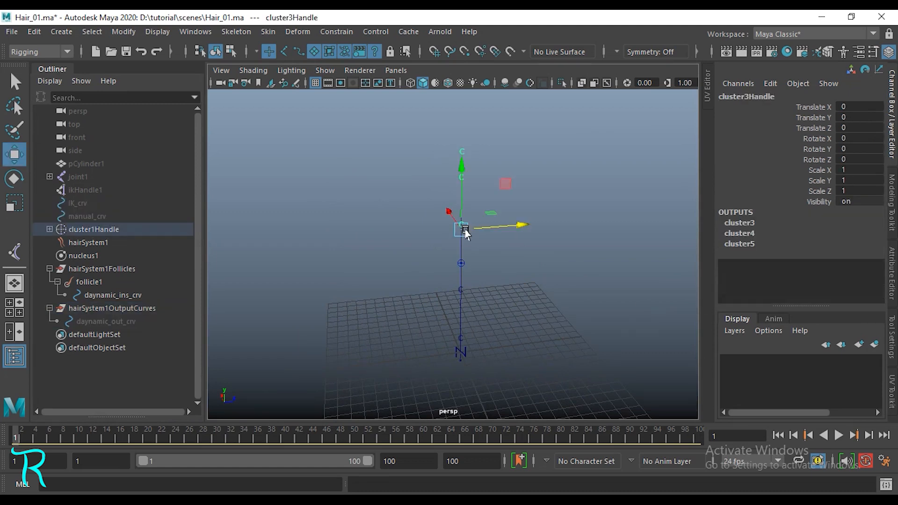
{"action": "left_click_drag", "start_coordinate": [465, 227], "coordinate": [588, 226]}
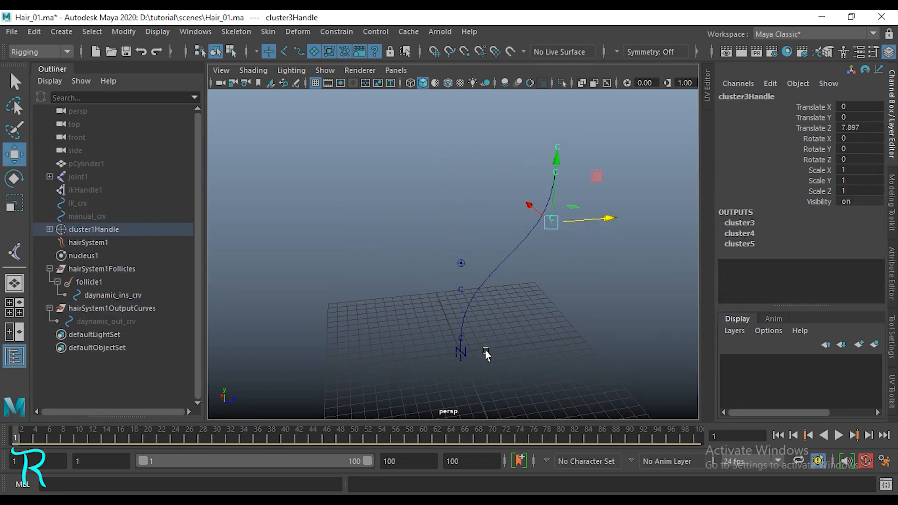
Unhide IK_crv and hide daynamic_ins_crv so the IK curve can be seen on its own.
{"action": "left_click", "coordinate": [353, 326]}
{"action": "left_click", "coordinate": [78, 203]}
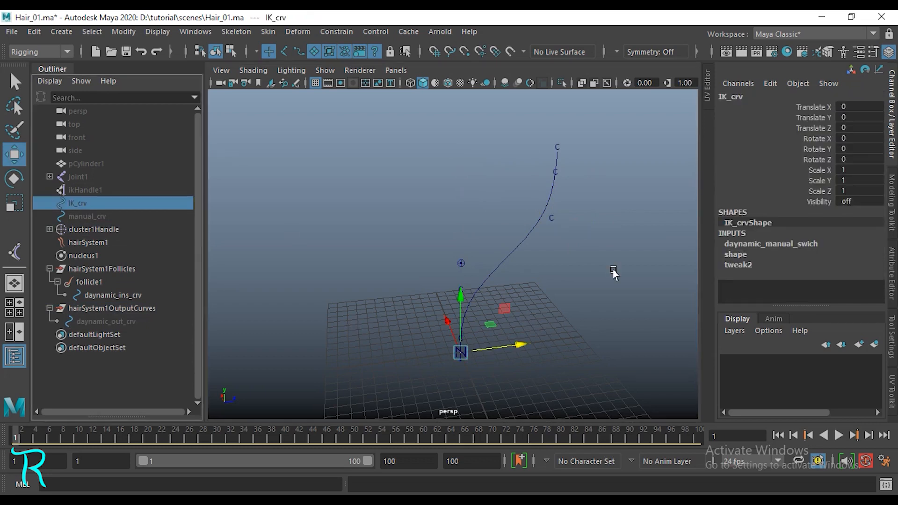
{"action": "key", "text": "shift+h"}
{"action": "left_click_drag", "start_coordinate": [590, 277], "coordinate": [572, 268], "text": "alt"}
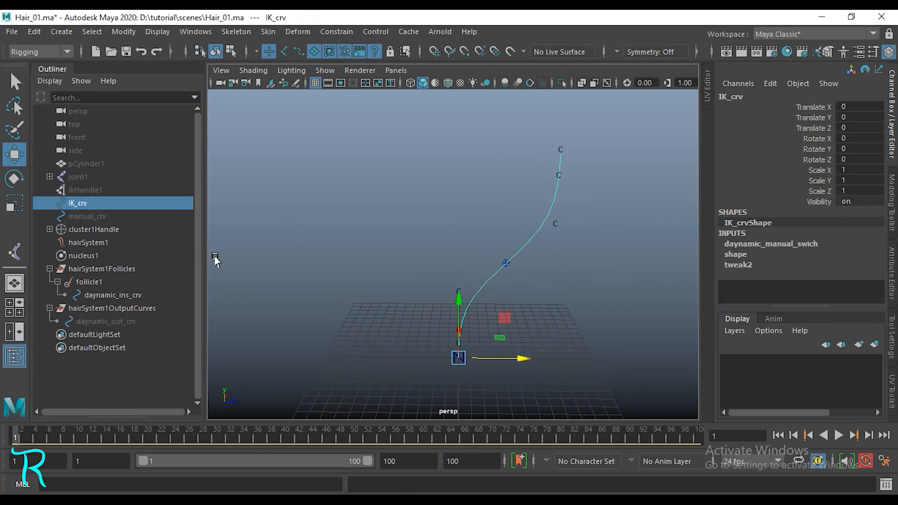
{"action": "left_click", "coordinate": [108, 295]}
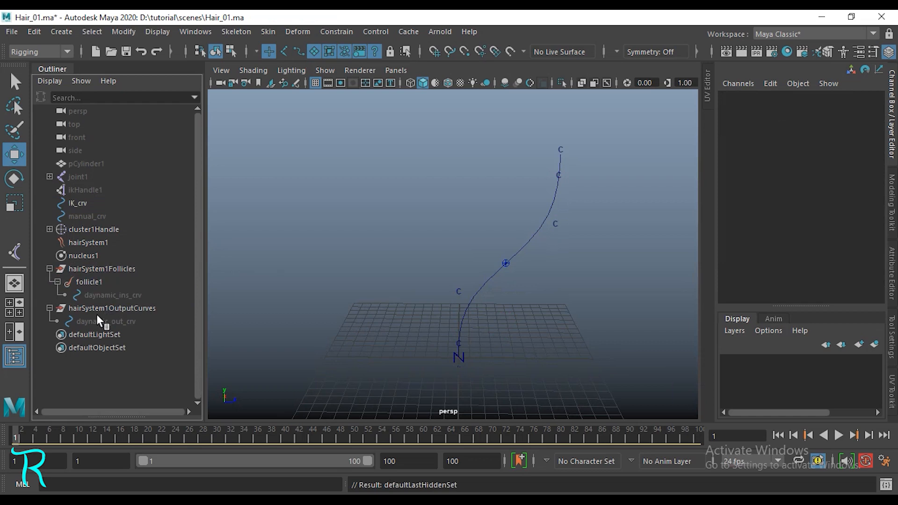
Select cluster3Handle and play the simulation briefly to check how IK_crv follows the clusters.
{"action": "left_click", "coordinate": [554, 229]}
{"action": "key", "text": "alt+v"}
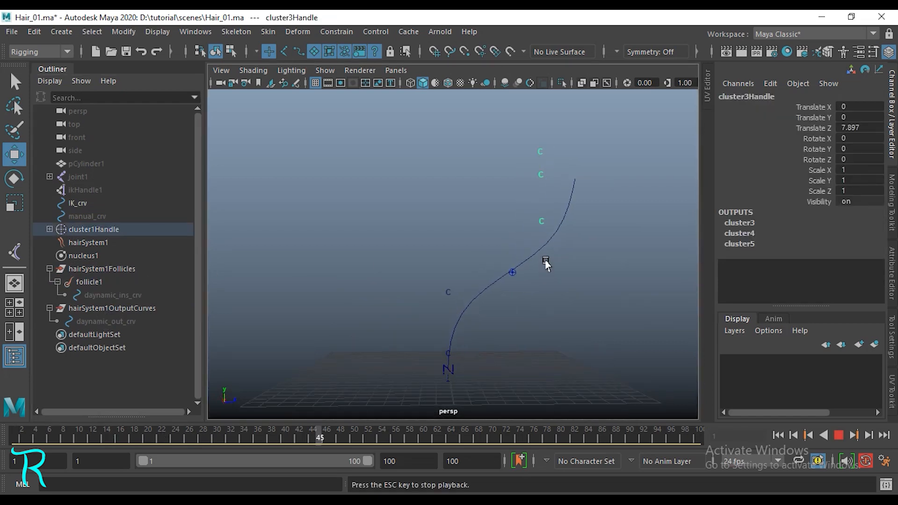
{"action": "key", "text": "Escape"}
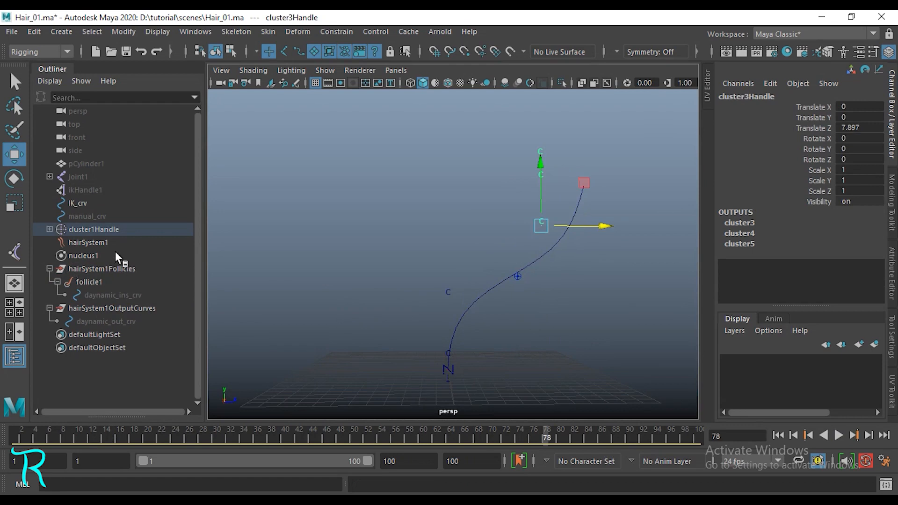
Set the manual_crv weight of IK_crv's daynamic_manual_swich blend shape to 0 and play the simulation to check it.
{"action": "left_click", "coordinate": [82, 202]}
{"action": "left_click", "coordinate": [771, 243]}
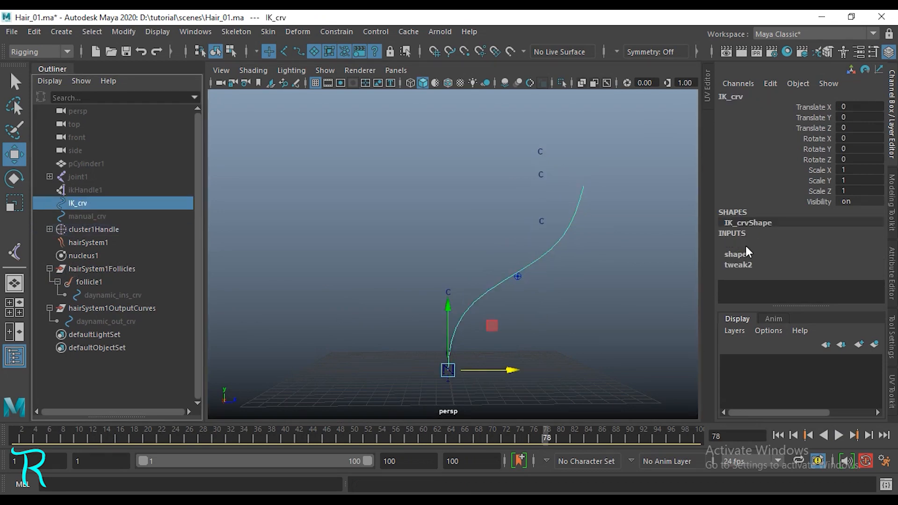
{"action": "left_click", "coordinate": [805, 275]}
{"action": "middle_click_drag", "start_coordinate": [219, 318], "coordinate": [153, 327]}
{"action": "left_click_drag", "start_coordinate": [564, 291], "coordinate": [572, 304], "text": "alt"}
{"action": "key", "text": "alt+v"}
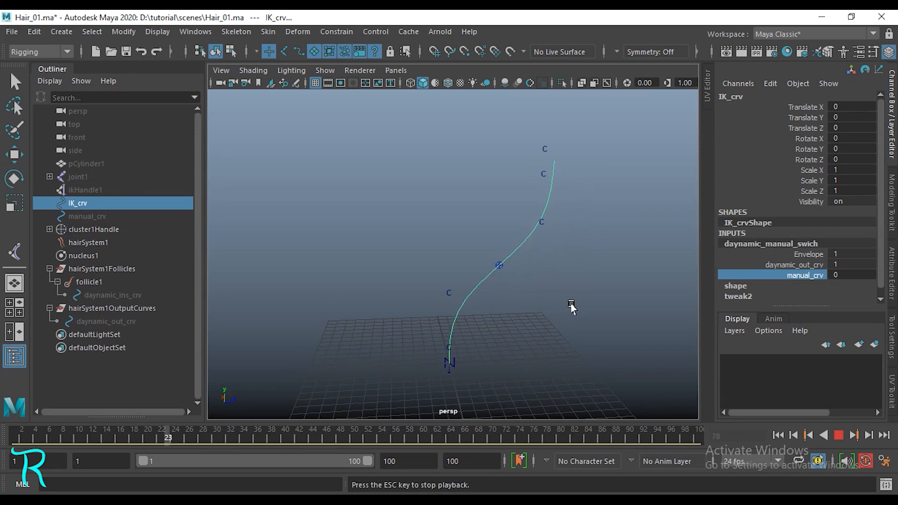
{"action": "key", "text": "Escape"}
Set the daynamic_out_crv weight of daynamic_manual_swich to 0 and play the simulation to check IK_crv.
{"action": "left_click", "coordinate": [808, 267]}
{"action": "middle_click_drag", "start_coordinate": [486, 349], "coordinate": [113, 358]}
{"action": "scroll", "coordinate": [474, 300], "scroll_direction": "down", "scroll_amount": 3}
{"action": "left_click_drag", "start_coordinate": [474, 299], "coordinate": [480, 326], "text": "alt"}
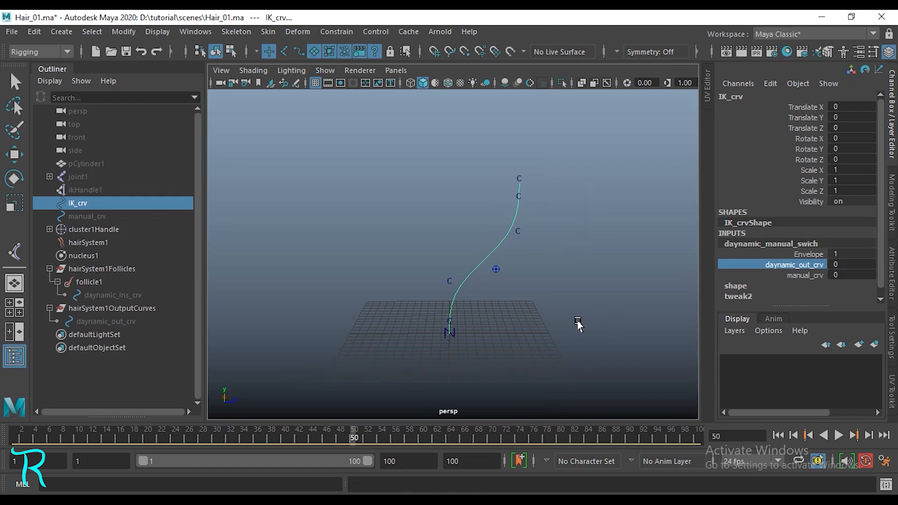
{"action": "key", "text": "alt+v"}
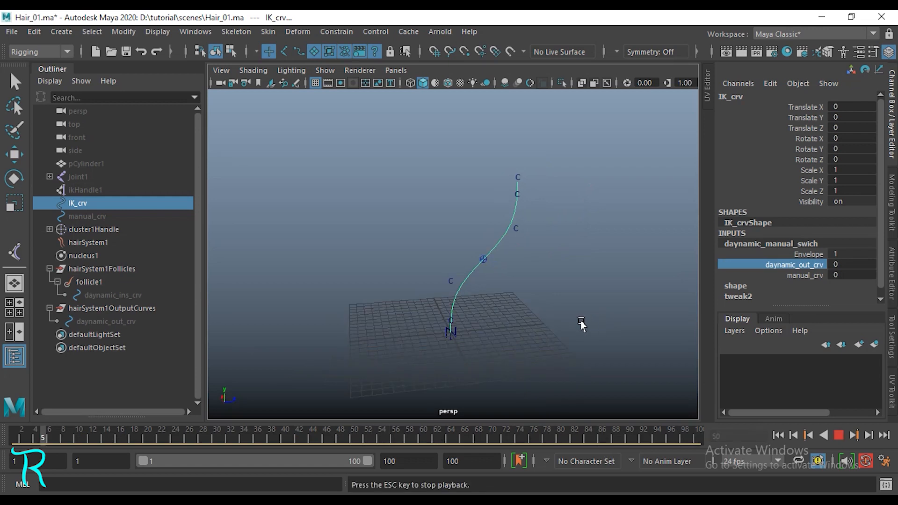
{"action": "scroll", "coordinate": [504, 270], "scroll_direction": "up", "scroll_amount": 4}
{"action": "key", "text": "Escape"}
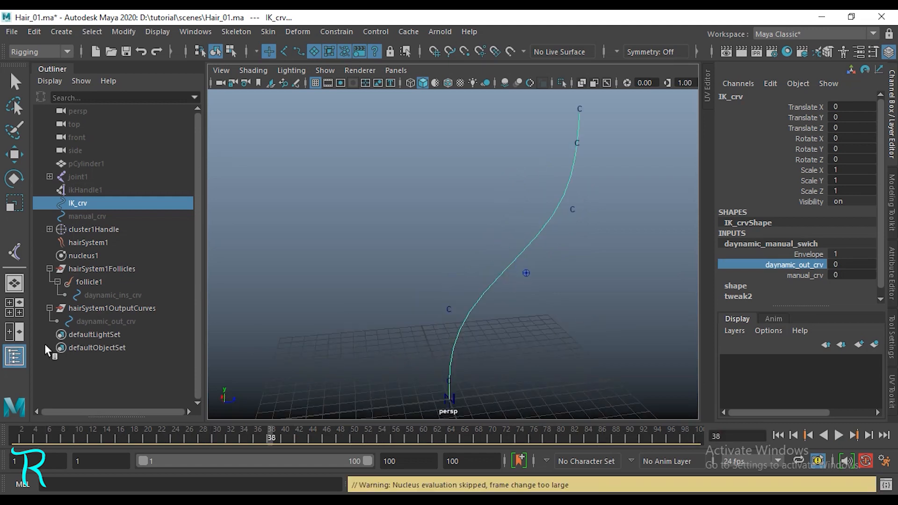
Unhide daynamic_out_crv to compare its shape with IK_crv.
{"action": "left_click", "coordinate": [129, 320]}
{"action": "key", "text": "w"}
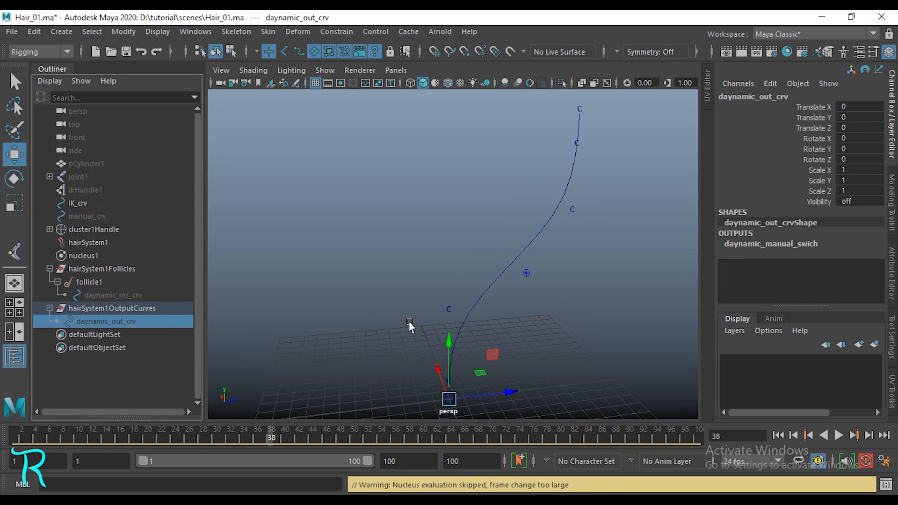
{"action": "key", "text": "shift+h"}
{"action": "scroll", "coordinate": [599, 297], "scroll_direction": "down", "scroll_amount": 3}
{"action": "left_click_drag", "start_coordinate": [599, 305], "coordinate": [599, 297], "text": "alt"}
{"action": "scroll", "coordinate": [589, 300], "scroll_direction": "up", "scroll_amount": 3}
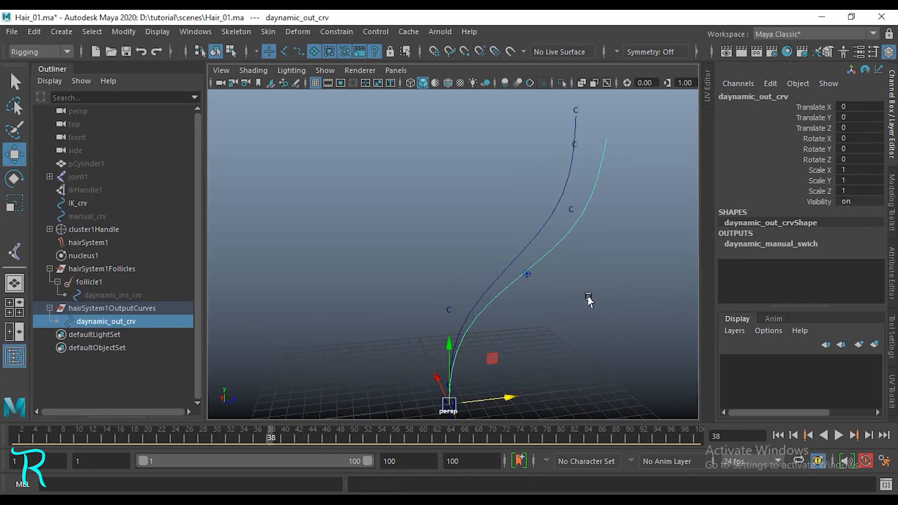
Play the simulation with IK_crv selected to compare it with daynamic_out_crv, and show the daynamic_manual_swich weights.
{"action": "left_click", "coordinate": [80, 204]}
{"action": "scroll", "coordinate": [514, 322], "scroll_direction": "down", "scroll_amount": 3}
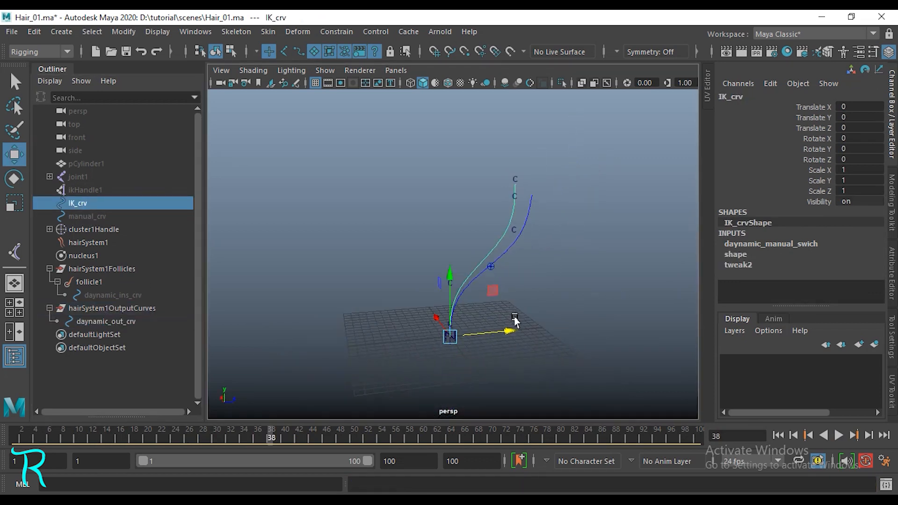
{"action": "scroll", "coordinate": [519, 313], "scroll_direction": "up", "scroll_amount": 3}
{"action": "key", "text": "alt+v"}
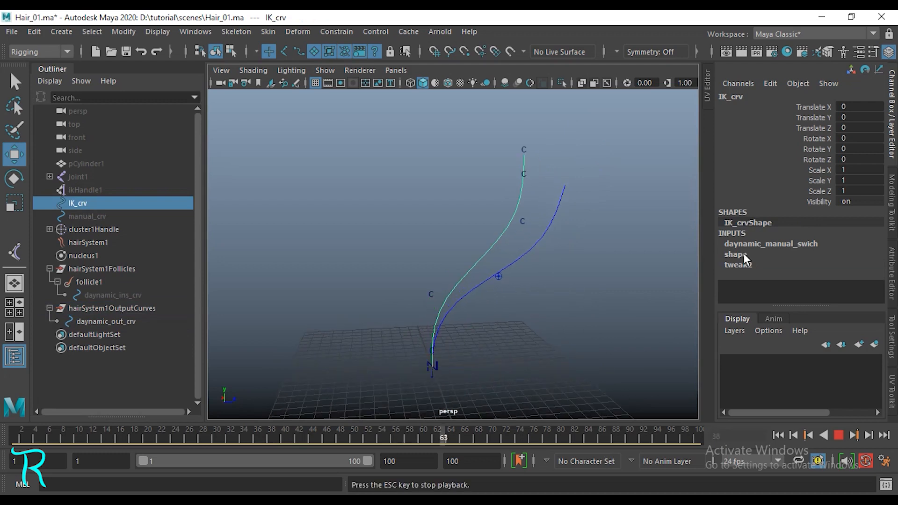
{"action": "left_click", "coordinate": [754, 245]}
{"action": "key", "text": "Escape"}
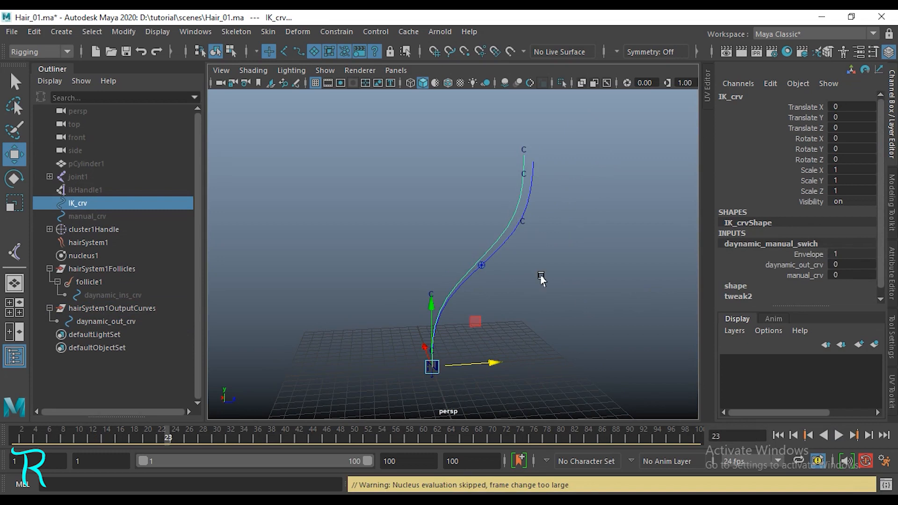
Set the manual_crv weight of IK_crv's daynamic_manual_swich blend shape to 1 and play the simulation to check it.
{"action": "key", "text": "alt+v"}
{"action": "scroll", "coordinate": [518, 306], "scroll_direction": "up", "scroll_amount": 3}
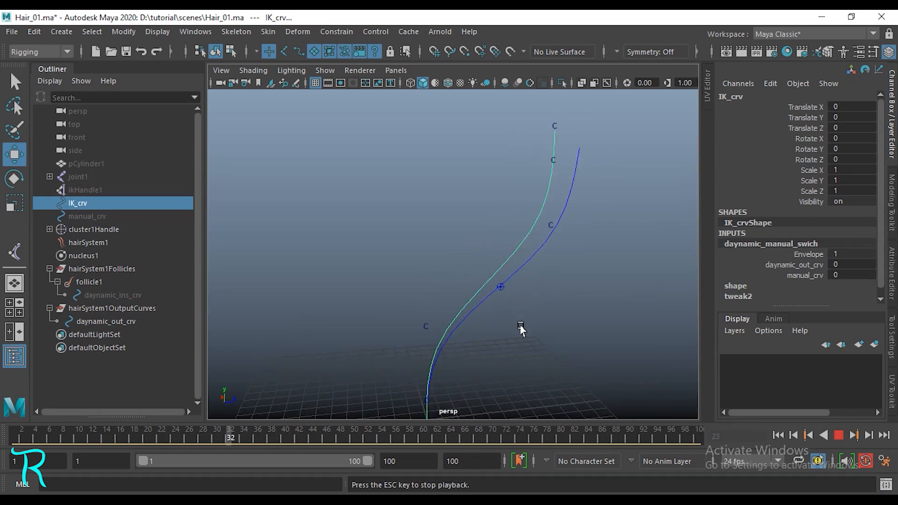
{"action": "key", "text": "Escape"}
{"action": "left_click", "coordinate": [795, 265]}
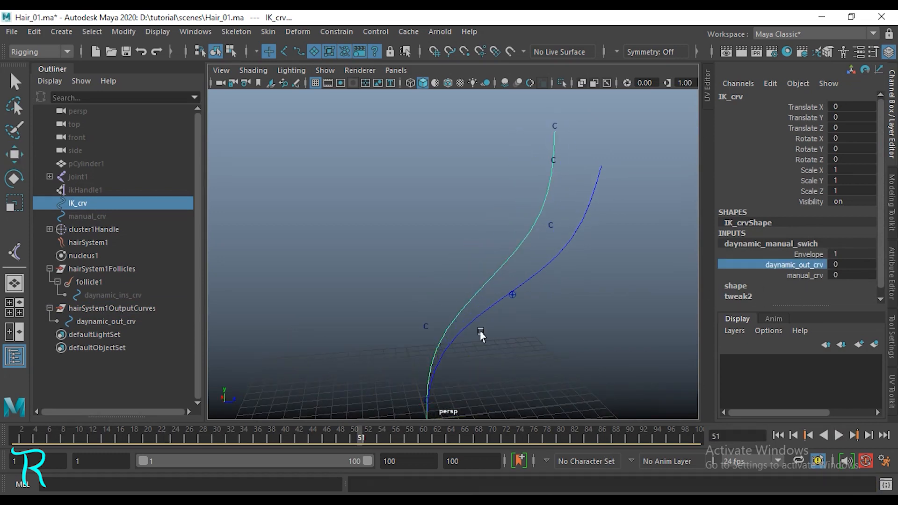
{"action": "left_click", "coordinate": [804, 276]}
{"action": "middle_click_drag", "start_coordinate": [805, 277], "coordinate": [897, 315]}
{"action": "middle_click_drag", "start_coordinate": [420, 333], "coordinate": [435, 341], "text": "alt"}
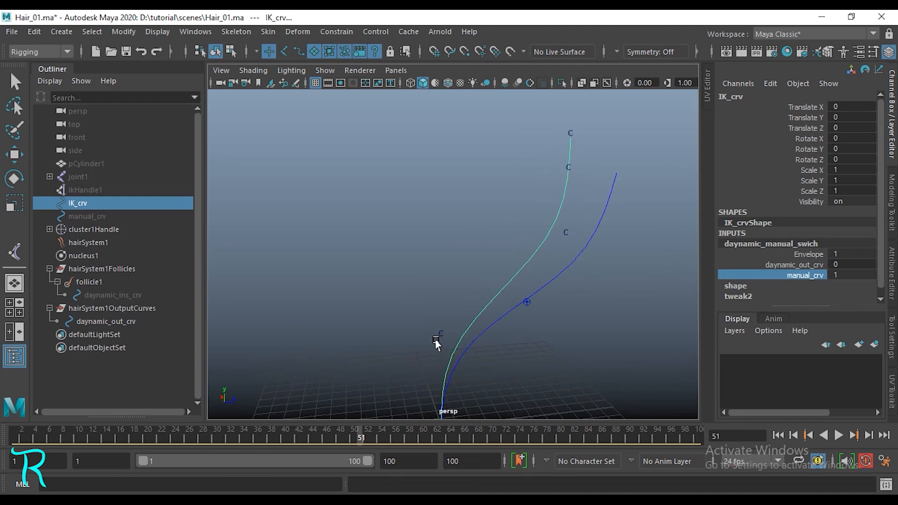
{"action": "key", "text": "alt+v"}
{"action": "key", "text": "Escape"}
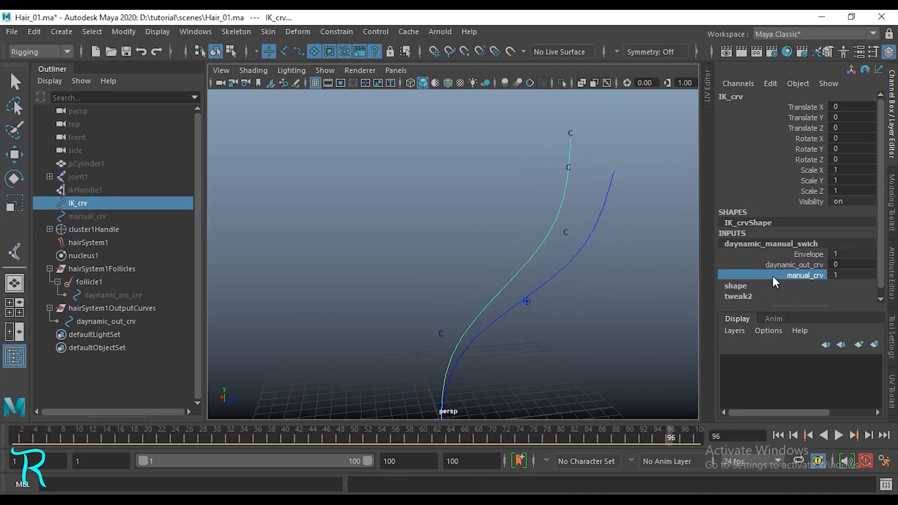
Set the daynamic_out_crv weight of daynamic_manual_swich to 1 and play the simulation.
{"action": "left_click", "coordinate": [774, 266]}
{"action": "middle_click_drag", "start_coordinate": [621, 348], "coordinate": [891, 331]}
{"action": "left_click_drag", "start_coordinate": [520, 404], "coordinate": [523, 353], "text": "alt"}
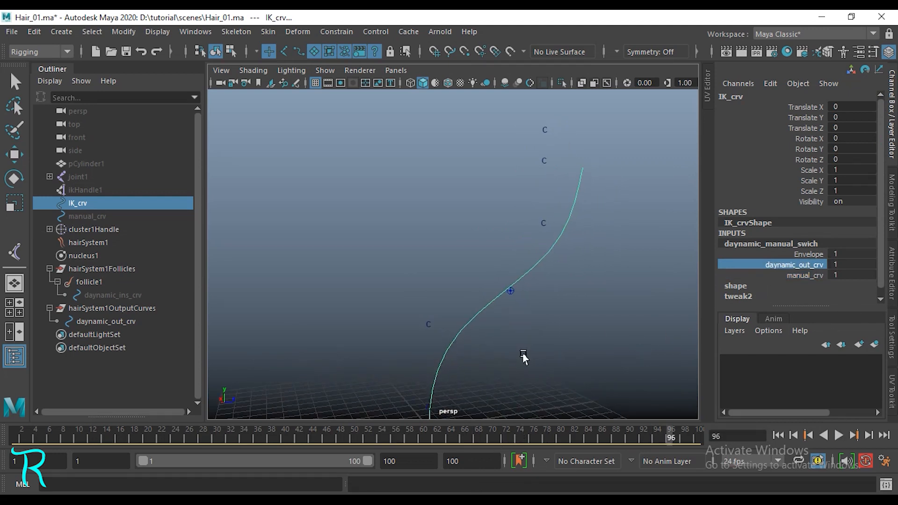
{"action": "key", "text": "alt+v"}
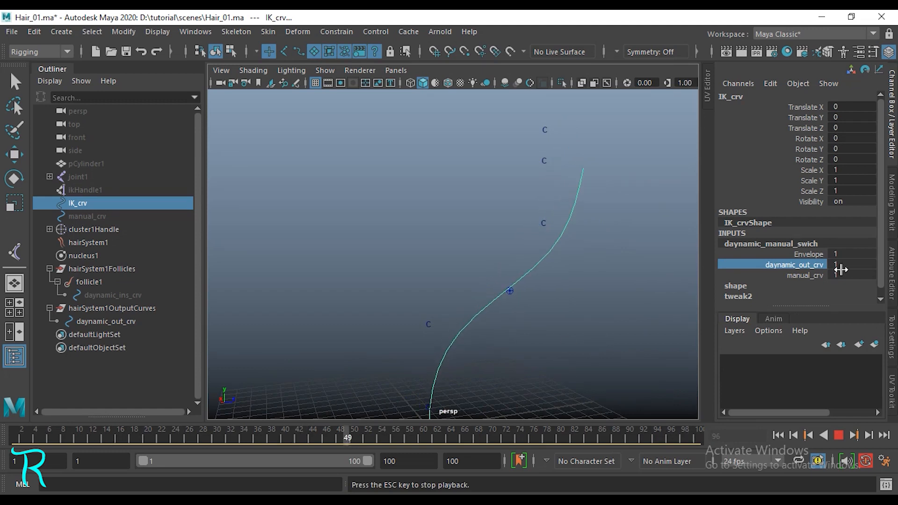
Set the manual_crv weight of daynamic_manual_swich to 0 and play the simulation to see how IK_crv follows daynamic_out_crv.
{"action": "left_click", "coordinate": [814, 276]}
{"action": "middle_click_drag", "start_coordinate": [633, 301], "coordinate": [451, 300]}
{"action": "left_click_drag", "start_coordinate": [451, 301], "coordinate": [483, 357], "text": "alt"}
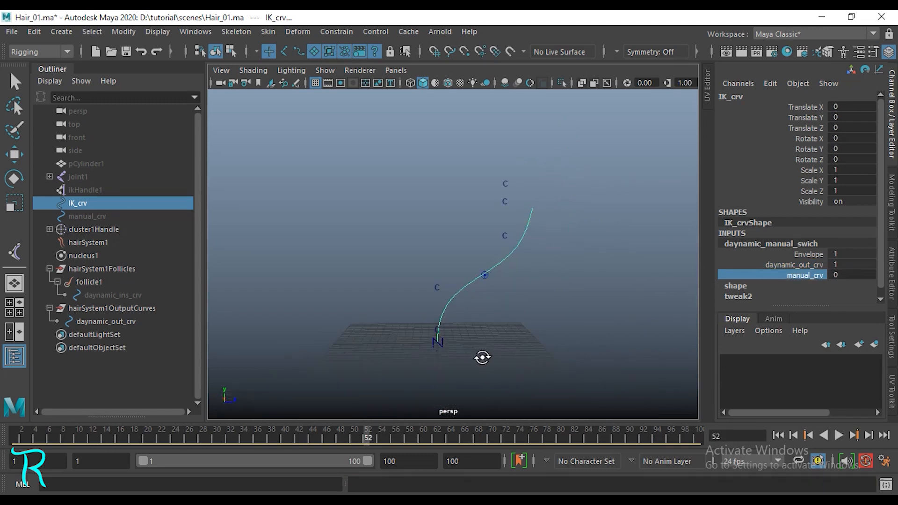
{"action": "key", "text": "alt+v"}
{"action": "key", "text": "Escape"}
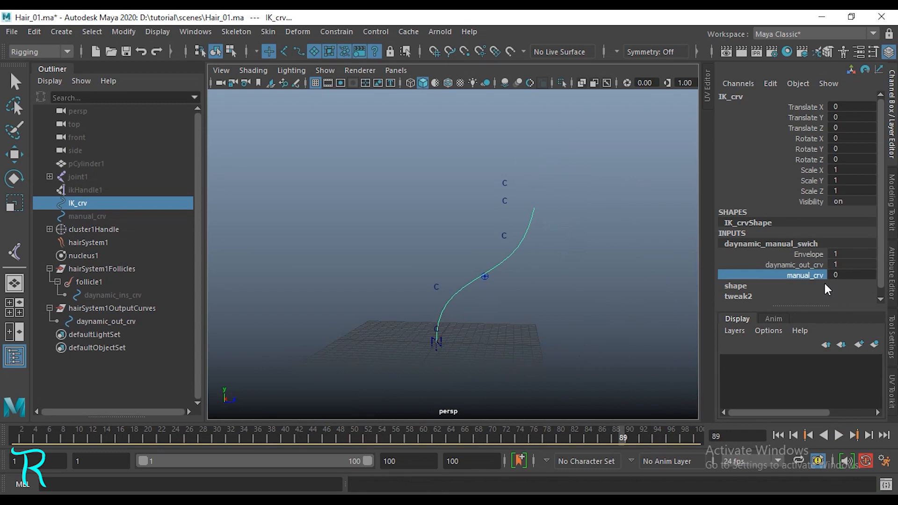
{"action": "left_click", "coordinate": [812, 268]}
{"action": "scroll", "coordinate": [470, 344], "scroll_direction": "up", "scroll_amount": 3}
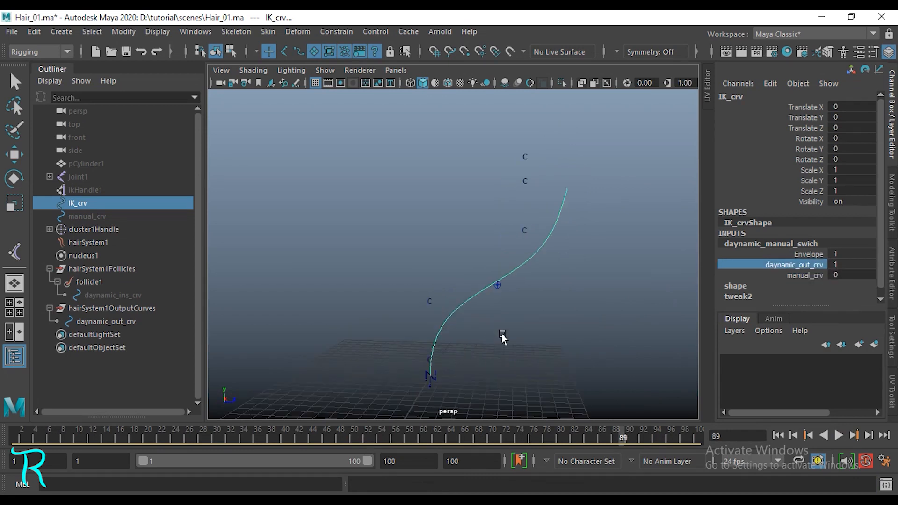
{"action": "key", "text": "alt+v"}
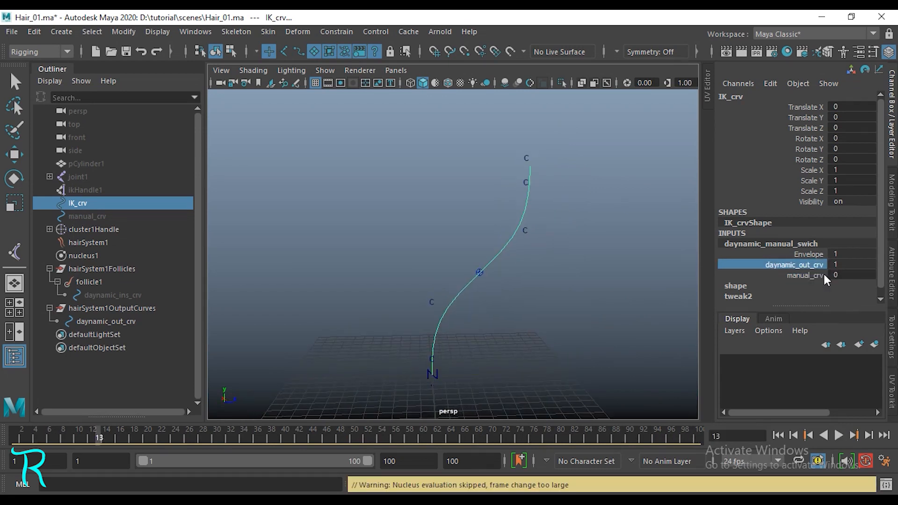
Set both the daynamic_out_crv and manual_crv weights of daynamic_manual_swich to 0.5 and play the simulation to check the blend.
{"action": "left_click", "coordinate": [843, 265]}
{"action": "type", "text": "0.5"}
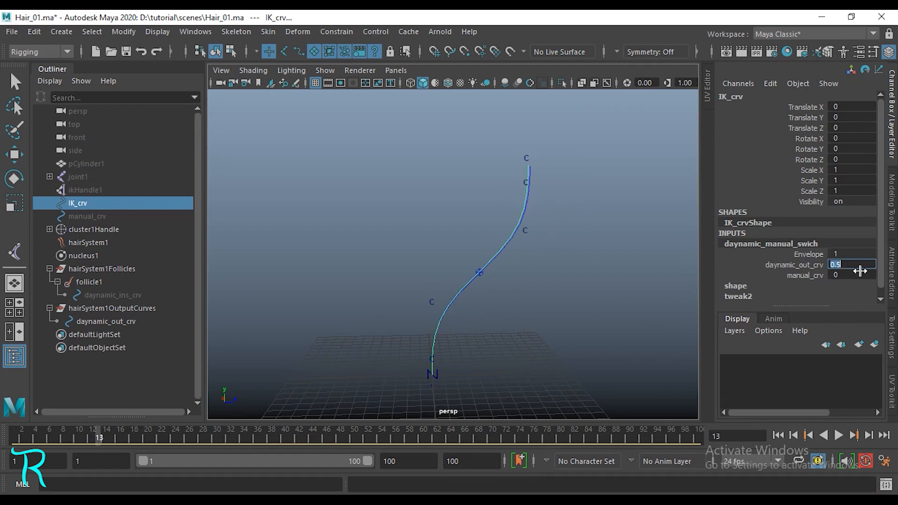
{"action": "left_click", "coordinate": [851, 275]}
{"action": "type", "text": "0.5"}
{"action": "key", "text": "Return"}
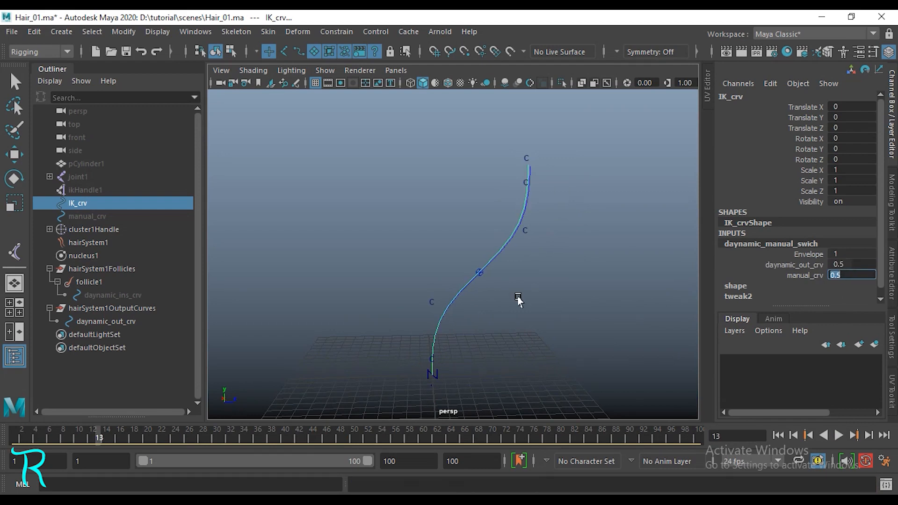
{"action": "key", "text": "alt+v"}
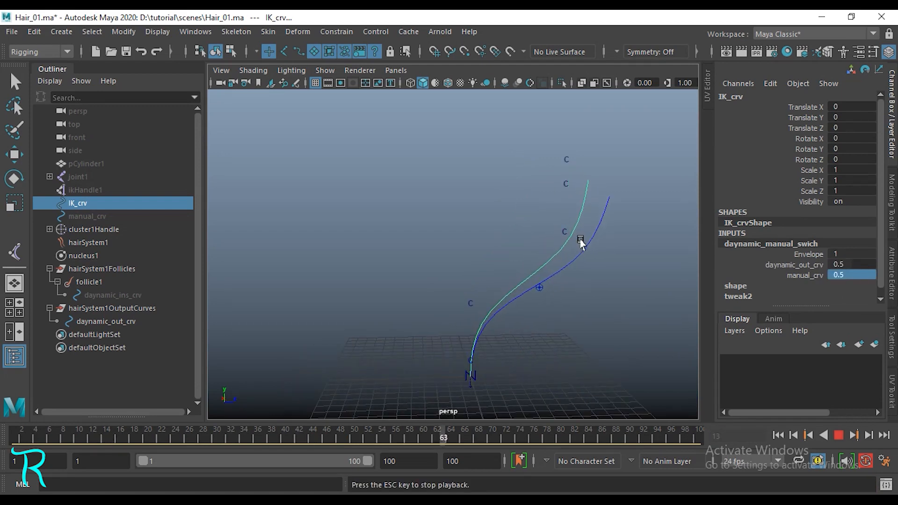
{"action": "key", "text": "Escape"}
{"action": "left_click", "coordinate": [609, 209]}
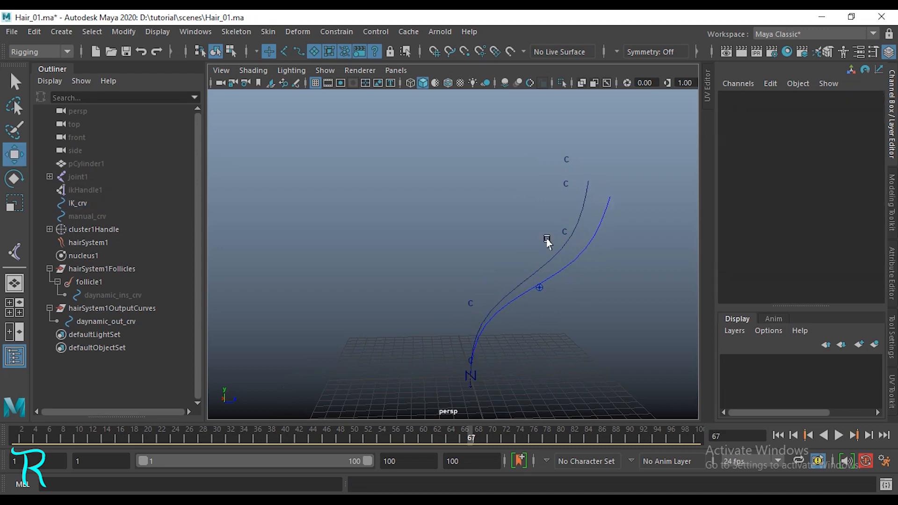
Unhide manual_crv and compare its shape with IK_crv and daynamic_out_crv.
{"action": "left_click", "coordinate": [88, 216]}
{"action": "key", "text": "w"}
{"action": "key", "text": "shift+h"}
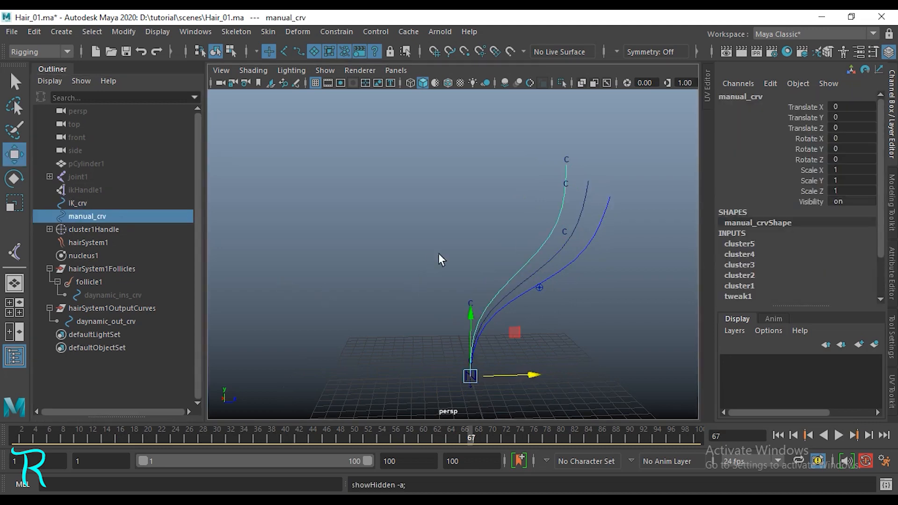
{"action": "left_click", "coordinate": [575, 260]}
{"action": "left_click_drag", "start_coordinate": [570, 253], "coordinate": [585, 278]}
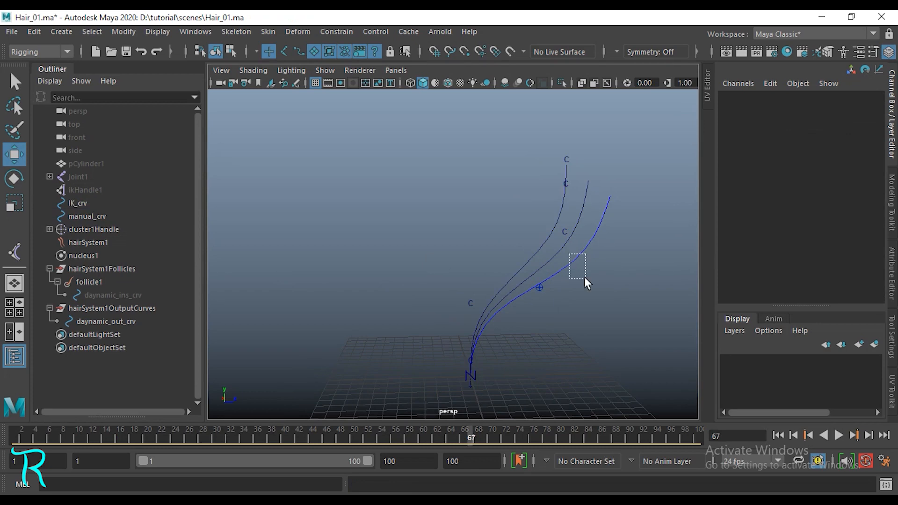
{"action": "scroll", "coordinate": [585, 277], "scroll_direction": "up", "scroll_amount": 3}
{"action": "left_click", "coordinate": [111, 323]}
{"action": "scroll", "coordinate": [495, 325], "scroll_direction": "down", "scroll_amount": 3}
{"action": "middle_click_drag", "start_coordinate": [534, 272], "coordinate": [513, 267], "text": "alt"}
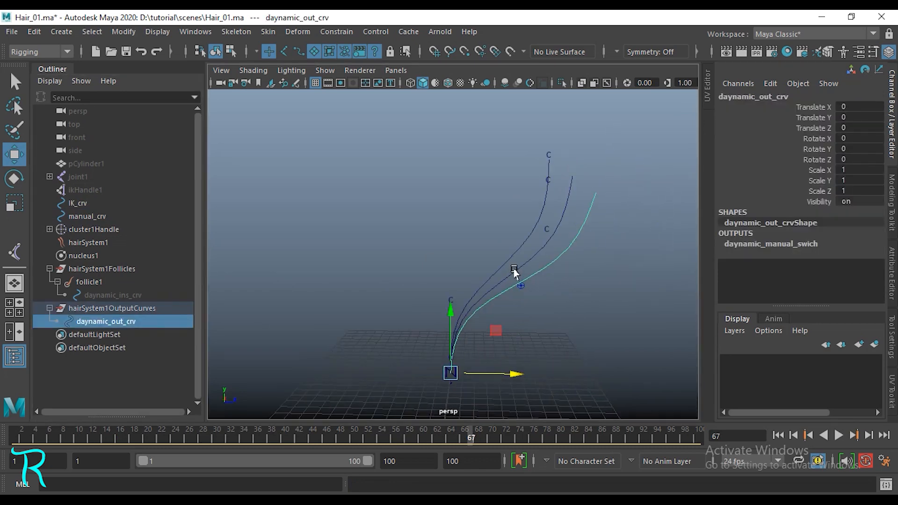
{"action": "left_click", "coordinate": [514, 267]}
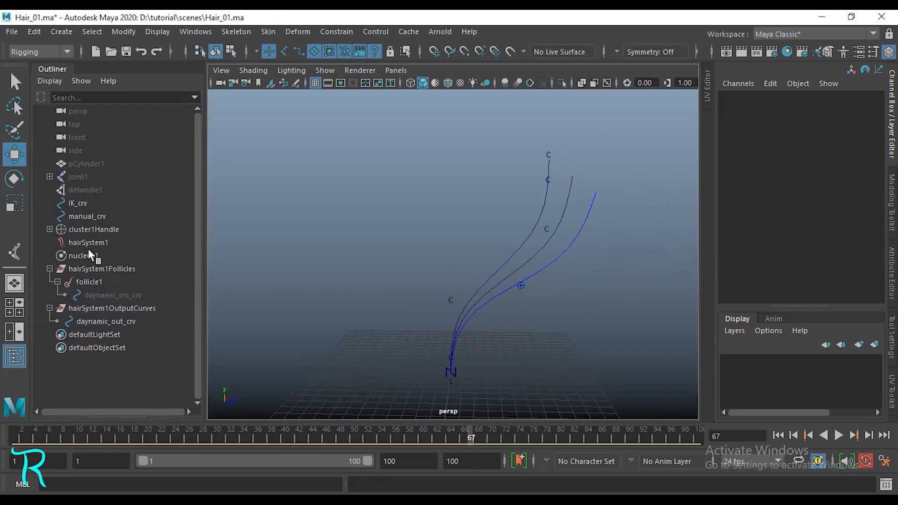
Play the simulation with IK_crv selected to compare it with manual_crv and daynamic_out_crv.
{"action": "left_click", "coordinate": [88, 206]}
{"action": "left_click_drag", "start_coordinate": [449, 308], "coordinate": [473, 315], "text": "alt"}
{"action": "scroll", "coordinate": [472, 312], "scroll_direction": "up", "scroll_amount": 3}
{"action": "middle_click_drag", "start_coordinate": [550, 320], "coordinate": [537, 320], "text": "alt"}
{"action": "key", "text": "alt+v"}
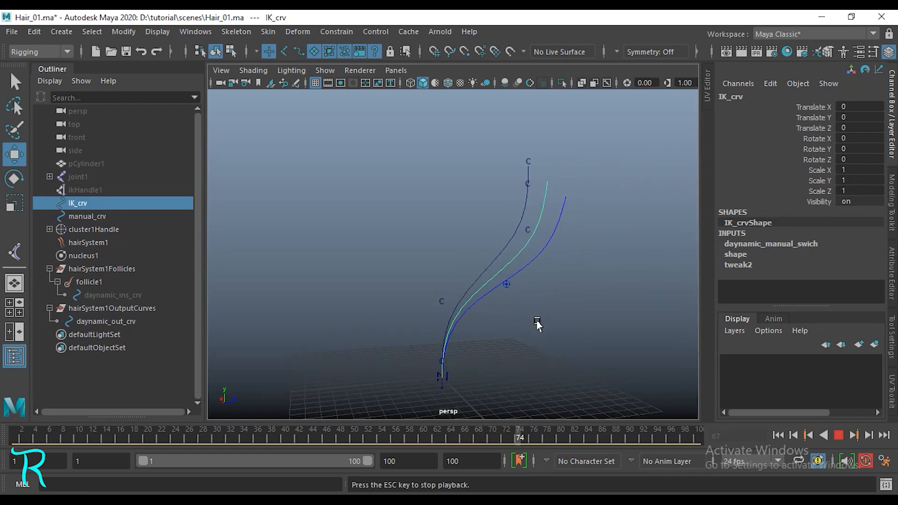
{"action": "key", "text": "alt+v"}
Rotate cluster3Handle about 45° in X and play the simulation to examine how the three curves respond.
{"action": "left_click_drag", "start_coordinate": [575, 308], "coordinate": [558, 309], "text": "alt"}
{"action": "left_click", "coordinate": [533, 230]}
{"action": "key", "text": "e"}
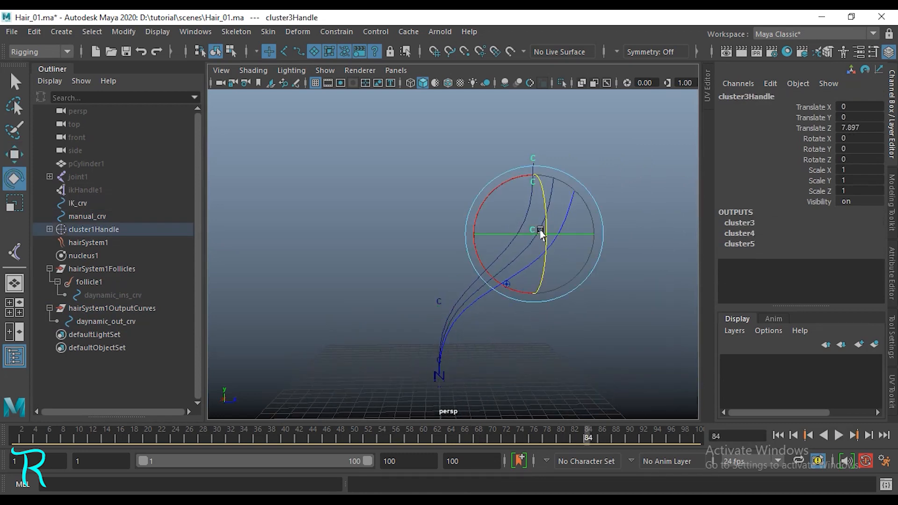
{"action": "left_click_drag", "start_coordinate": [538, 232], "coordinate": [602, 173]}
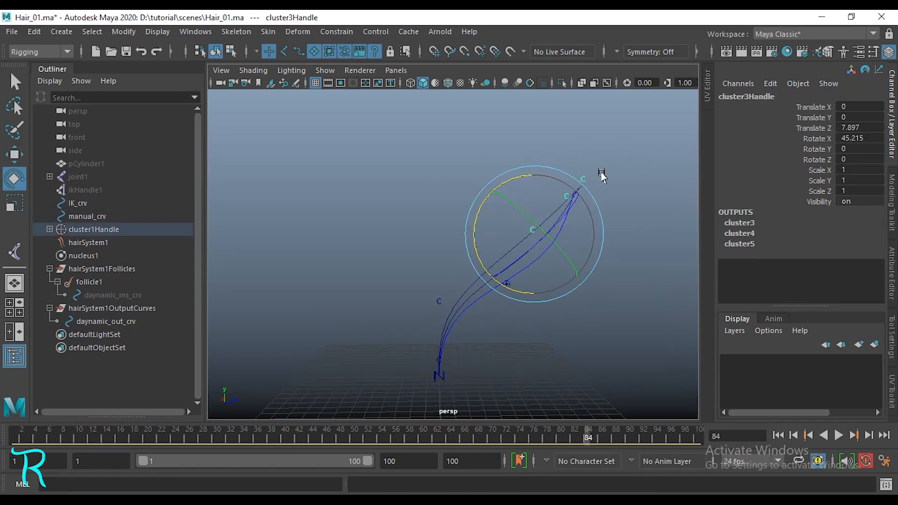
{"action": "key", "text": "alt+v"}
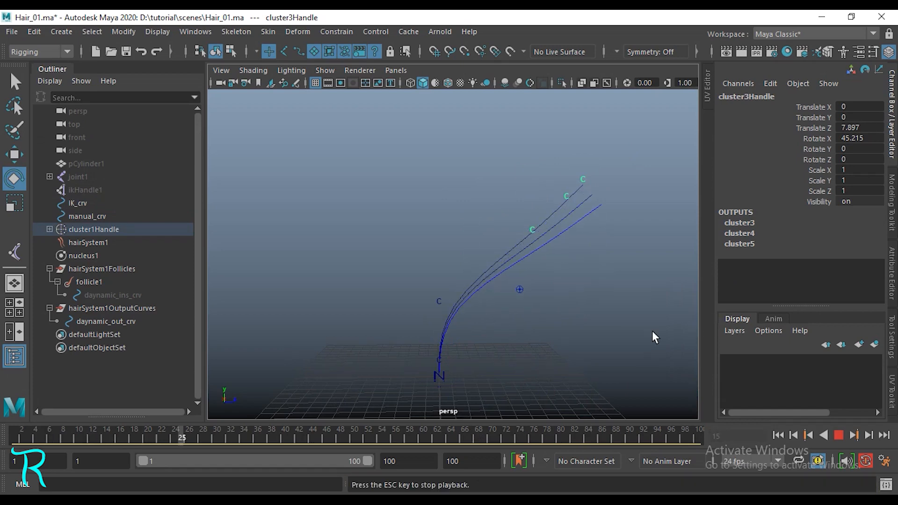
{"action": "key", "text": "alt+v"}
{"action": "scroll", "coordinate": [591, 330], "scroll_direction": "down", "scroll_amount": 4}
{"action": "left_click_drag", "start_coordinate": [575, 326], "coordinate": [517, 312], "text": "alt"}
{"action": "scroll", "coordinate": [538, 340], "scroll_direction": "up", "scroll_amount": 5}
{"action": "left_click_drag", "start_coordinate": [540, 341], "coordinate": [559, 333], "text": "alt"}
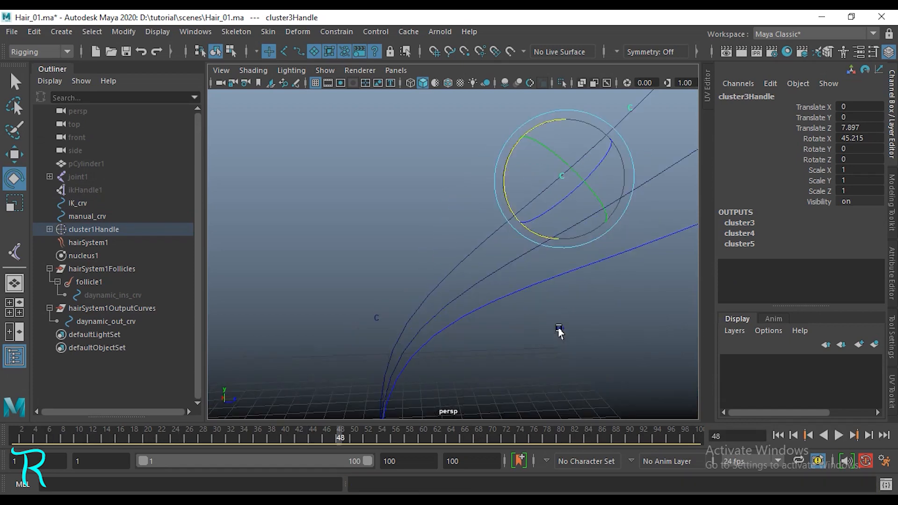
{"action": "scroll", "coordinate": [581, 337], "scroll_direction": "down", "scroll_amount": 4}
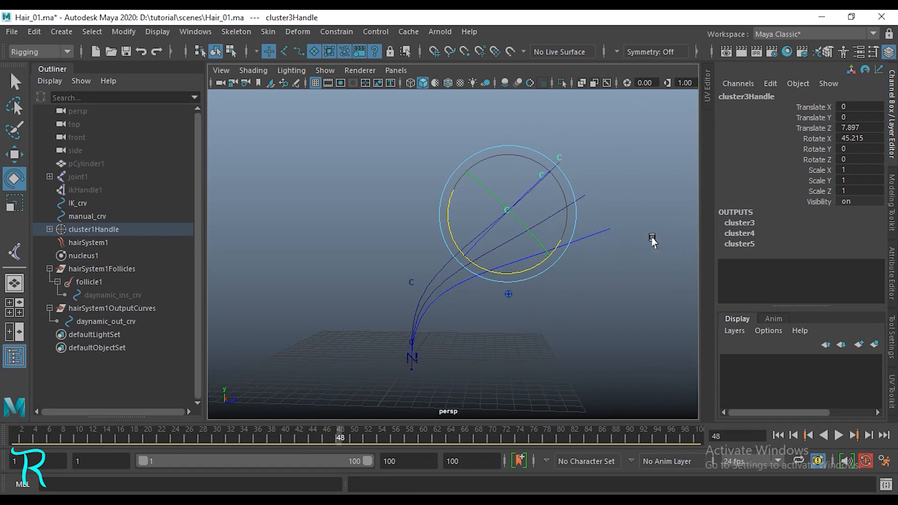
Show the daynamic_manual_swich weights of IK_crv and examine its blended shape between the manual and dynamic curves.
{"action": "left_click", "coordinate": [89, 205]}
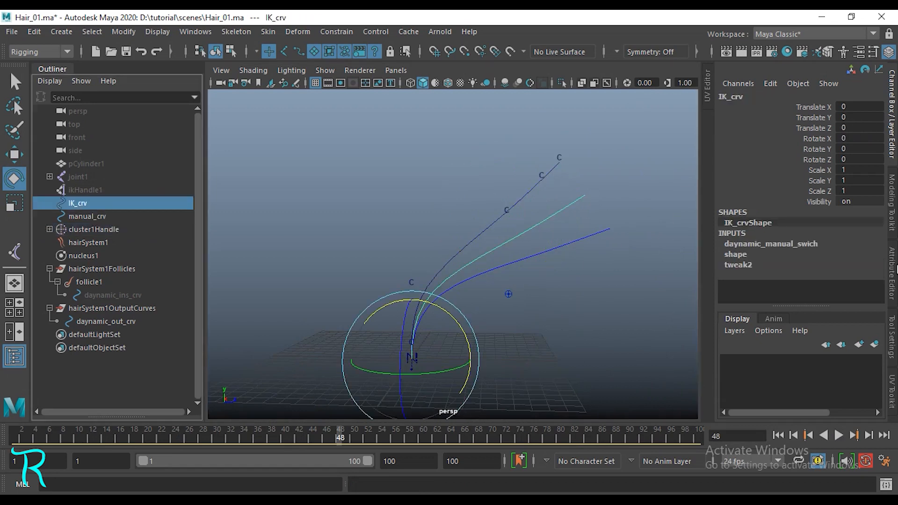
{"action": "left_click", "coordinate": [740, 241]}
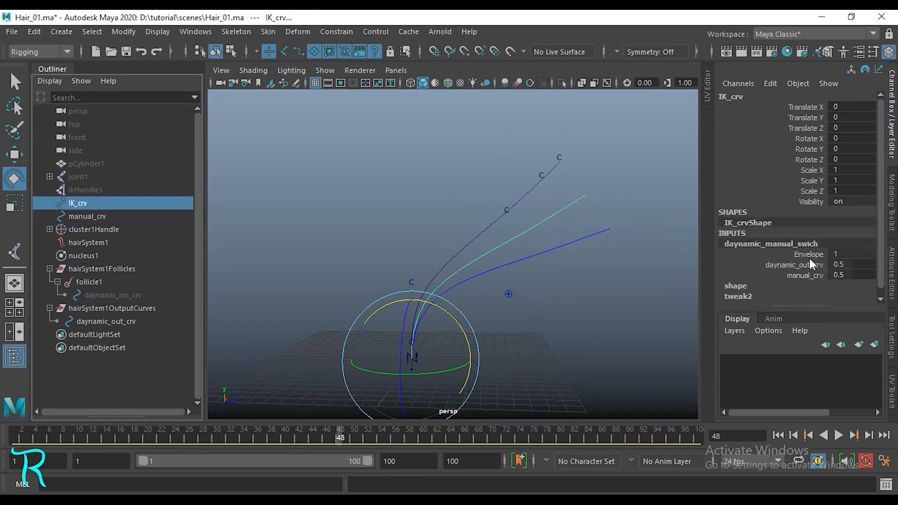
{"action": "left_click_drag", "start_coordinate": [809, 264], "coordinate": [811, 276]}
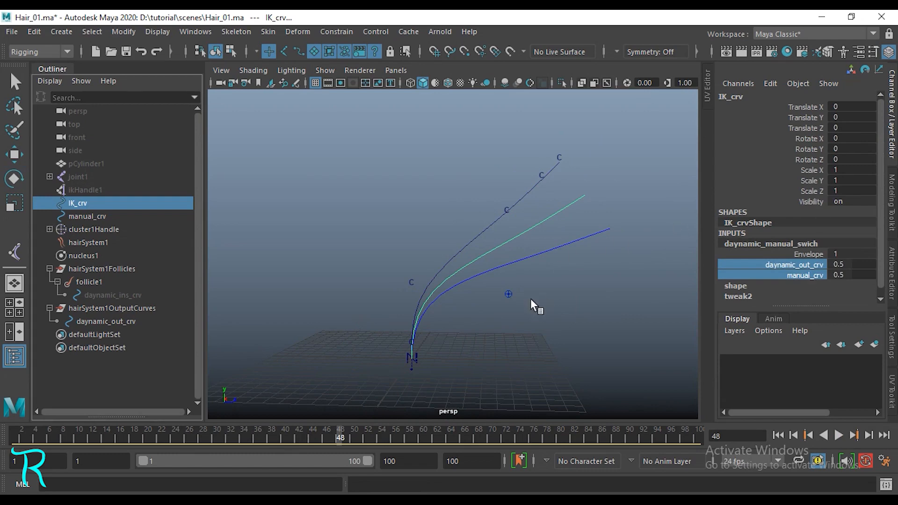
{"action": "left_click_drag", "start_coordinate": [534, 353], "coordinate": [483, 331], "text": "alt"}
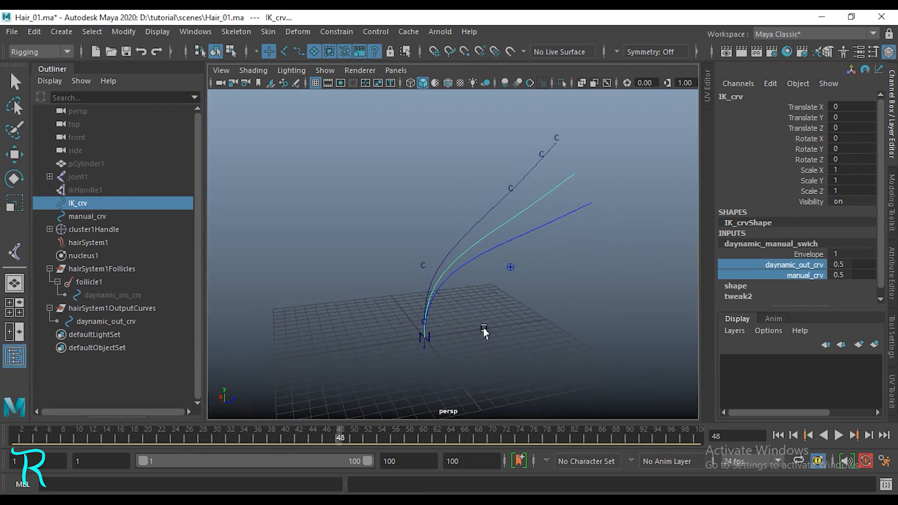
{"action": "left_click", "coordinate": [505, 318]}
{"action": "scroll", "coordinate": [519, 311], "scroll_direction": "down", "scroll_amount": 4}
{"action": "scroll", "coordinate": [536, 302], "scroll_direction": "up", "scroll_amount": 4}
{"action": "left_click_drag", "start_coordinate": [536, 302], "coordinate": [453, 316], "text": "alt"}
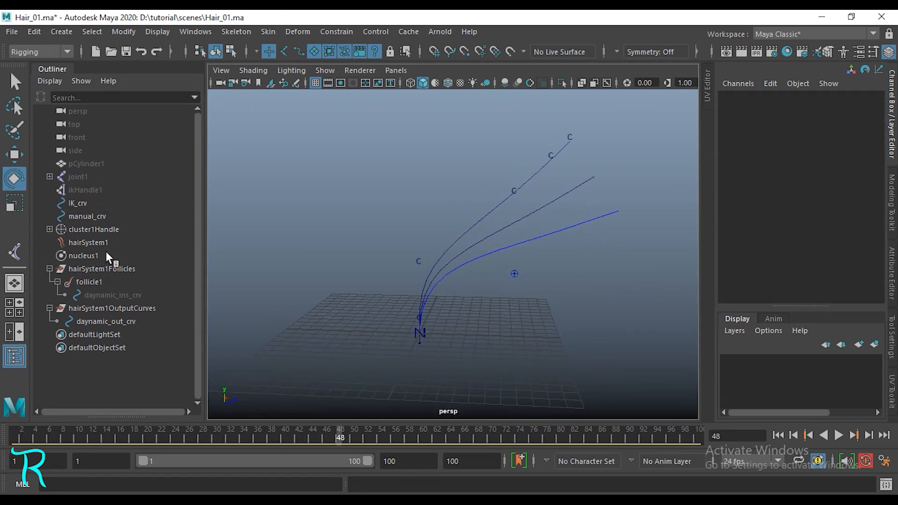
Reset Translate X, Y, Z and Rotate X, Y of cluster1Handle through cluster5Handle to 0 and play the simulation.
{"action": "left_click", "coordinate": [91, 229]}
{"action": "left_click", "coordinate": [50, 229], "text": "shift"}
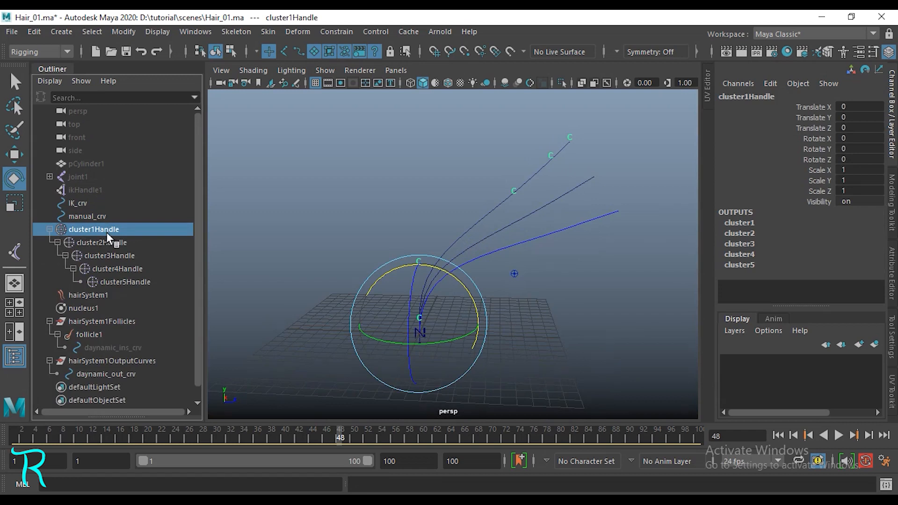
{"action": "left_click", "coordinate": [117, 282], "text": "shift"}
{"action": "left_click_drag", "start_coordinate": [860, 106], "coordinate": [862, 152]}
{"action": "type", "text": "0"}
{"action": "key", "text": "Return"}
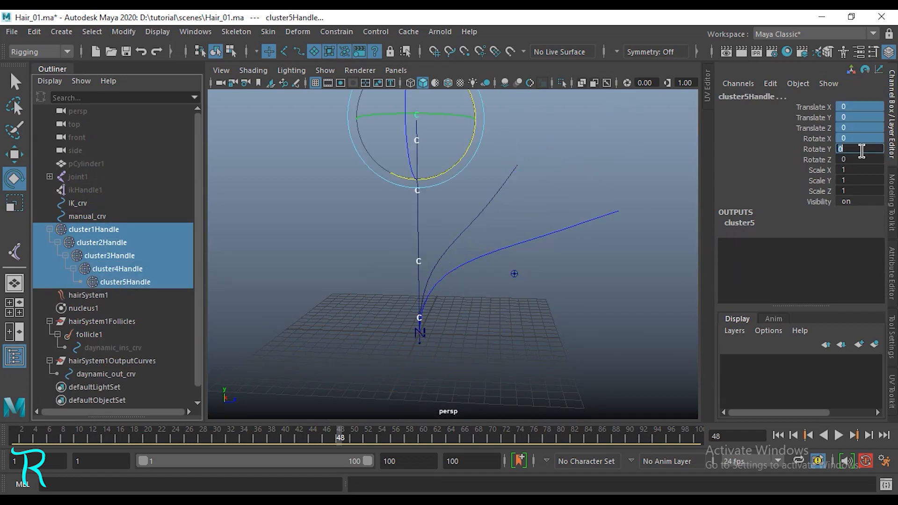
{"action": "scroll", "coordinate": [429, 298], "scroll_direction": "down", "scroll_amount": 3}
{"action": "key", "text": "alt+v"}
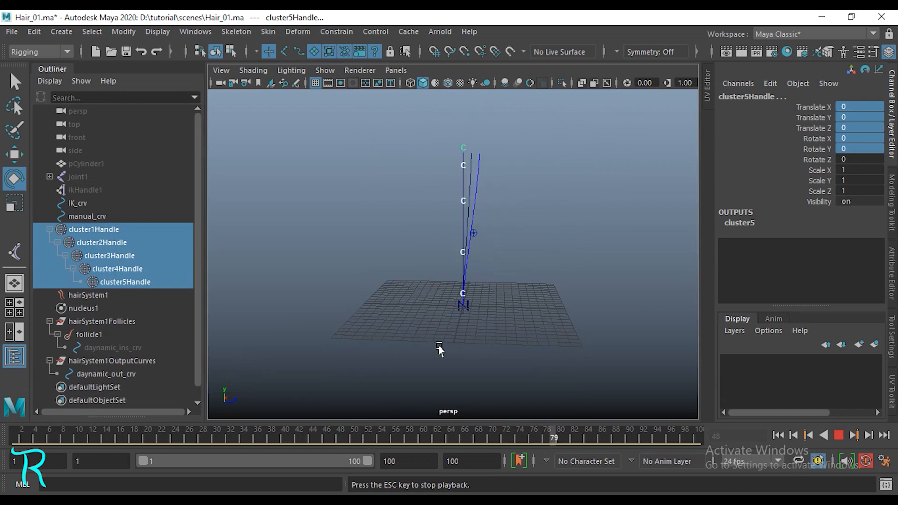
Show the weights of manual_crv's manual_to_daynamic blend shape.
{"action": "left_click", "coordinate": [88, 215]}
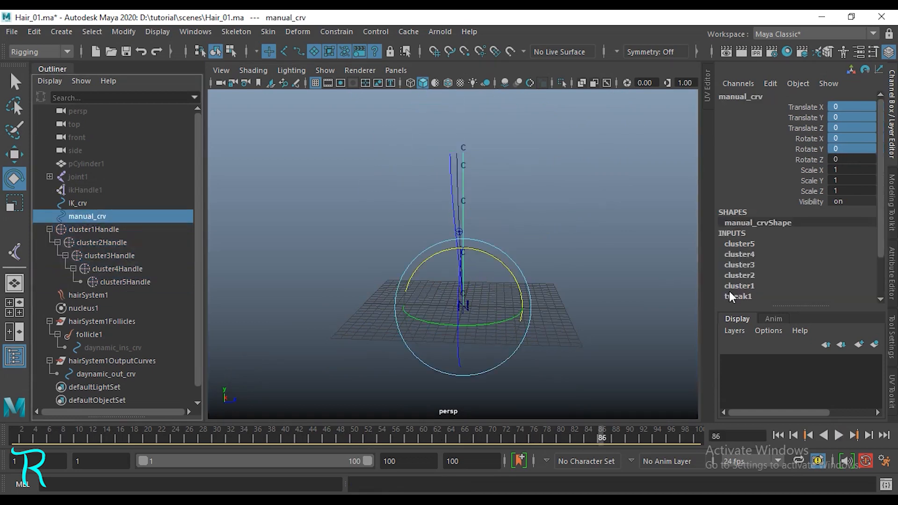
{"action": "scroll", "coordinate": [753, 221], "scroll_direction": "down", "scroll_amount": 3}
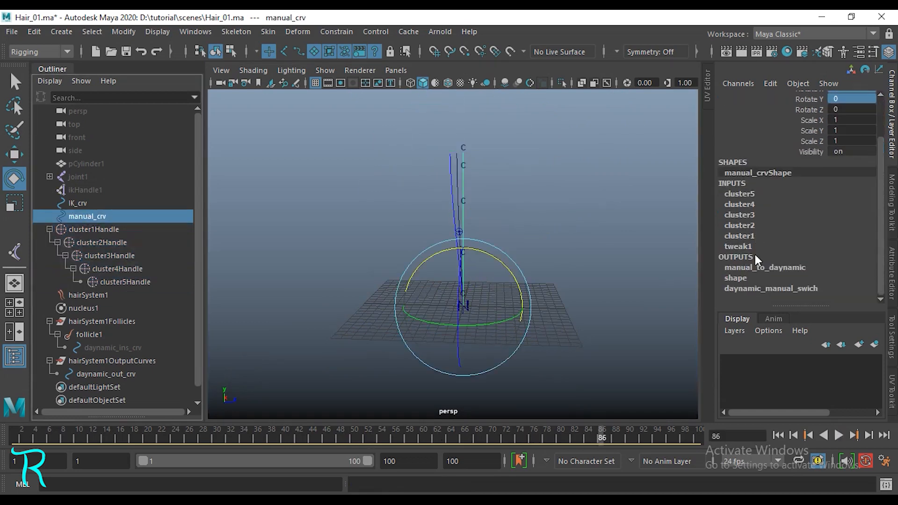
{"action": "left_click", "coordinate": [760, 269]}
{"action": "scroll", "coordinate": [817, 289], "scroll_direction": "down", "scroll_amount": 2}
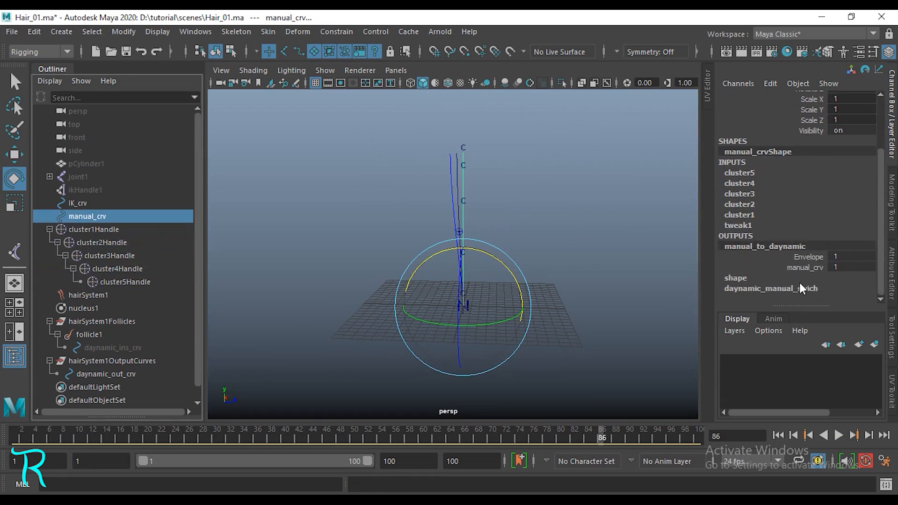
Set the daynamic_manual_swich weights to 1 for daynamic_out_crv and 0 for manual_crv, and play the simulation.
{"action": "left_click", "coordinate": [799, 282]}
{"action": "left_click", "coordinate": [842, 278]}
{"action": "type", "text": "1"}
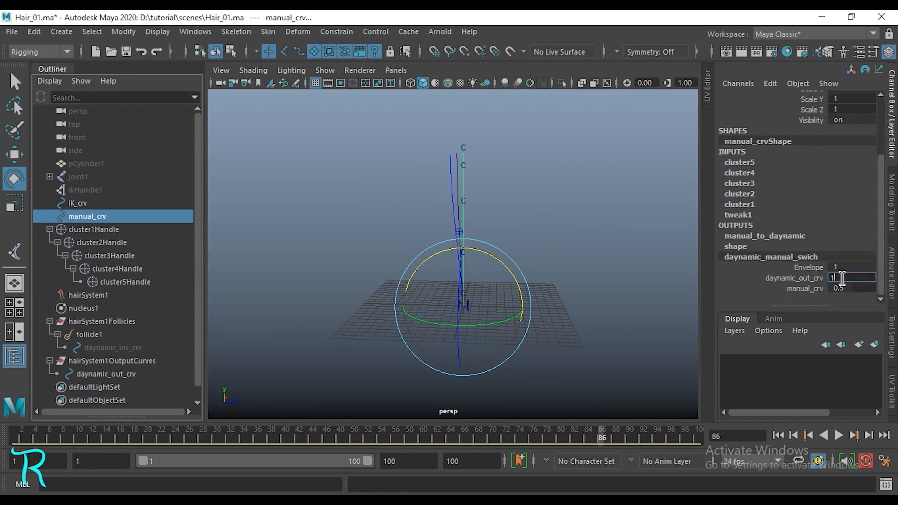
{"action": "left_click", "coordinate": [844, 288]}
{"action": "type", "text": "0"}
{"action": "key", "text": "Return"}
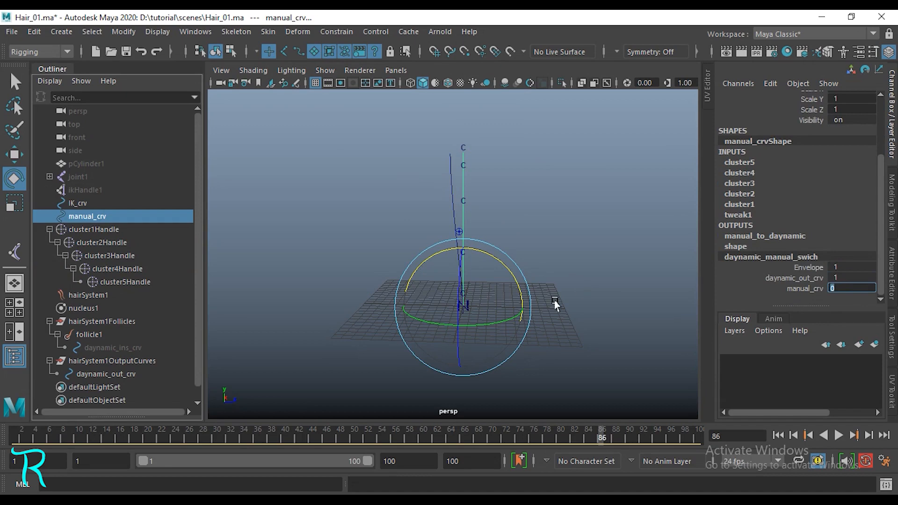
{"action": "key", "text": "alt+v"}
{"action": "key", "text": "Escape"}
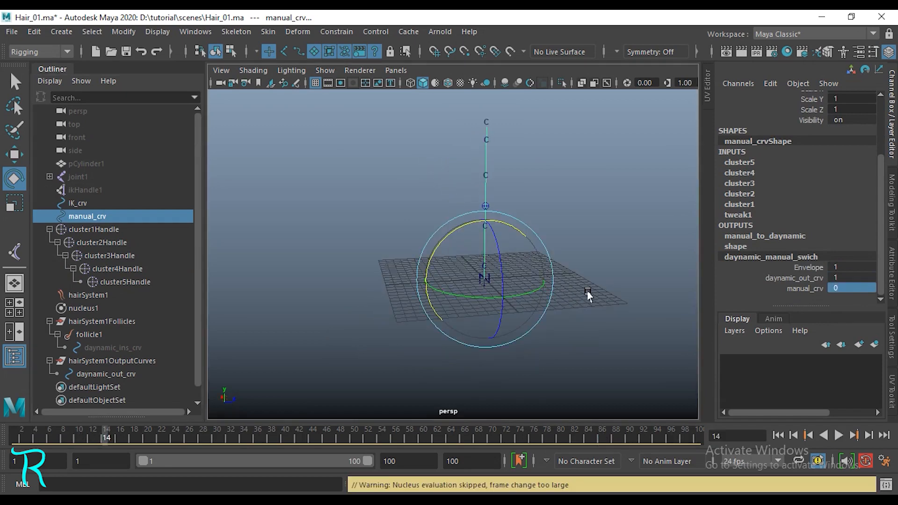
Collapse the cluster1Handle hierarchy in the Outliner and clear the selection.
{"action": "left_click", "coordinate": [586, 290]}
{"action": "left_click_drag", "start_coordinate": [586, 290], "coordinate": [287, 292], "text": "alt"}
{"action": "left_click_drag", "start_coordinate": [463, 320], "coordinate": [411, 327], "text": "alt"}
{"action": "left_click", "coordinate": [49, 229]}
{"action": "left_click", "coordinate": [96, 229]}
{"action": "left_click_drag", "start_coordinate": [486, 318], "coordinate": [226, 236], "text": "alt"}
{"action": "left_click", "coordinate": [588, 304]}
Create a NURBS circle at the base of the chain and scale it uniformly to about 2.833.
{"action": "left_click", "coordinate": [61, 31]}
{"action": "mouse_move", "coordinate": [140, 63]}
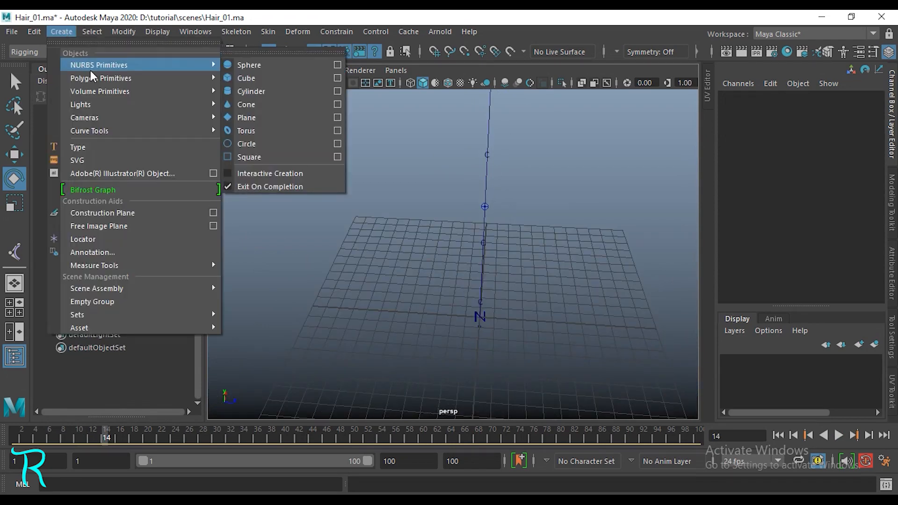
{"action": "left_click", "coordinate": [253, 143]}
{"action": "scroll", "coordinate": [532, 326], "scroll_direction": "up", "scroll_amount": 2}
{"action": "key", "text": "r"}
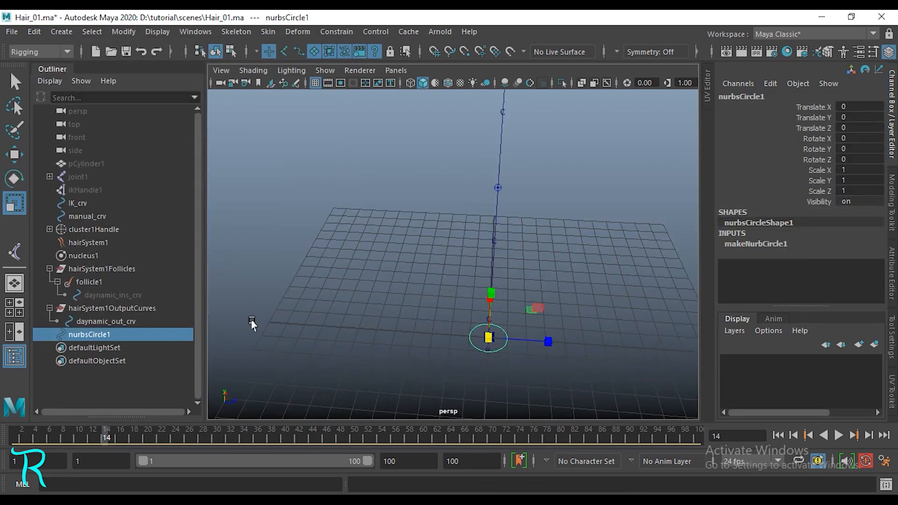
{"action": "middle_click_drag", "start_coordinate": [328, 319], "coordinate": [389, 315]}
{"action": "key", "text": "w"}
{"action": "left_click_drag", "start_coordinate": [391, 317], "coordinate": [635, 293], "text": "alt"}
{"action": "scroll", "coordinate": [577, 320], "scroll_direction": "down", "scroll_amount": 4}
{"action": "left_click_drag", "start_coordinate": [577, 320], "coordinate": [632, 276], "text": "alt"}
{"action": "key", "text": "r"}
{"action": "middle_click_drag", "start_coordinate": [638, 349], "coordinate": [634, 348]}
{"action": "middle_click_drag", "start_coordinate": [361, 297], "coordinate": [345, 291], "text": "alt"}
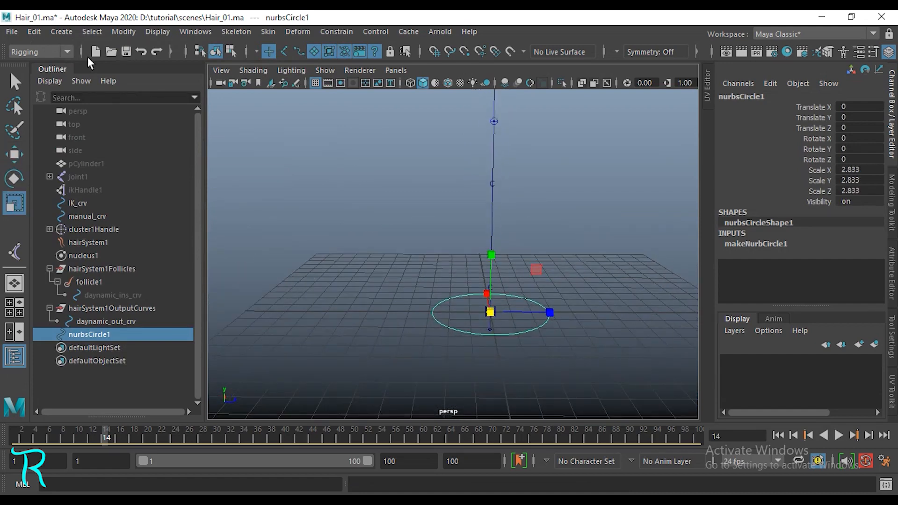
Freeze the transformations of the NURBS circle and delete its construction history.
{"action": "left_click", "coordinate": [120, 33]}
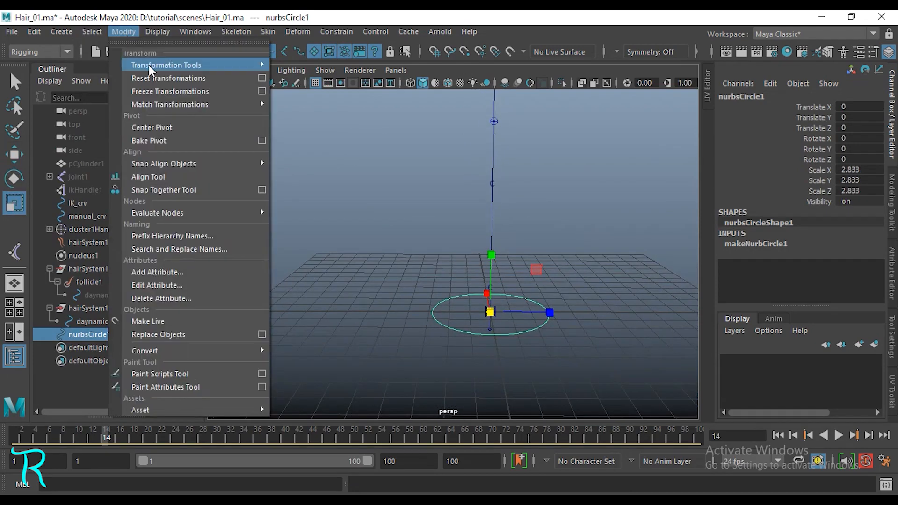
{"action": "left_click", "coordinate": [162, 91]}
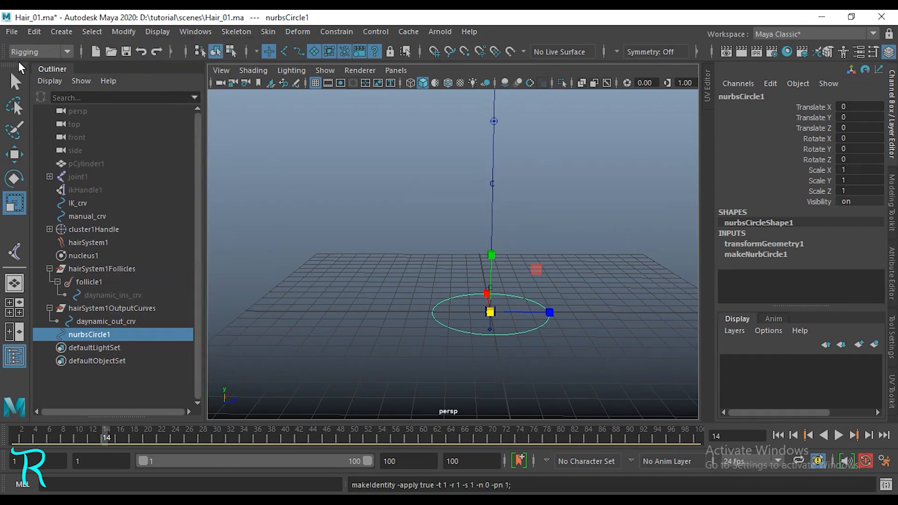
{"action": "left_click", "coordinate": [34, 31]}
{"action": "mouse_move", "coordinate": [162, 186]}
{"action": "left_click", "coordinate": [287, 187]}
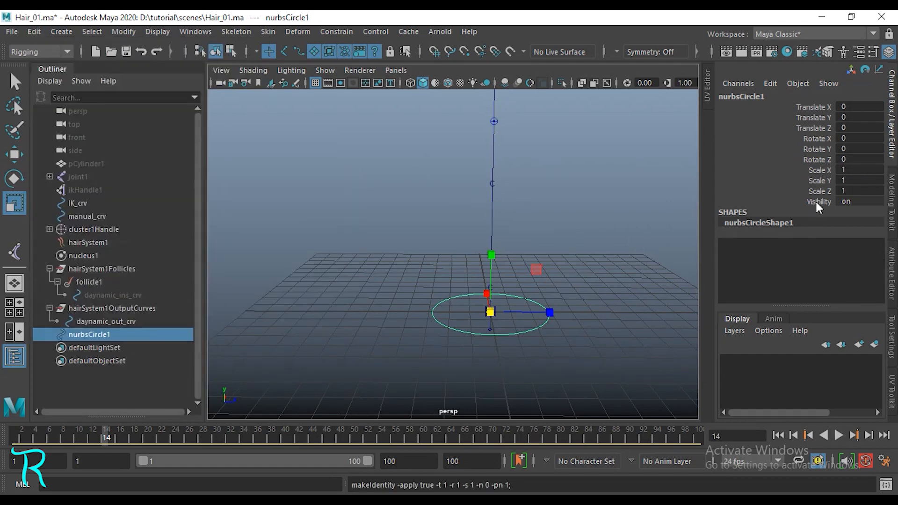
{"action": "left_click_drag", "start_coordinate": [570, 304], "coordinate": [557, 287], "text": "alt"}
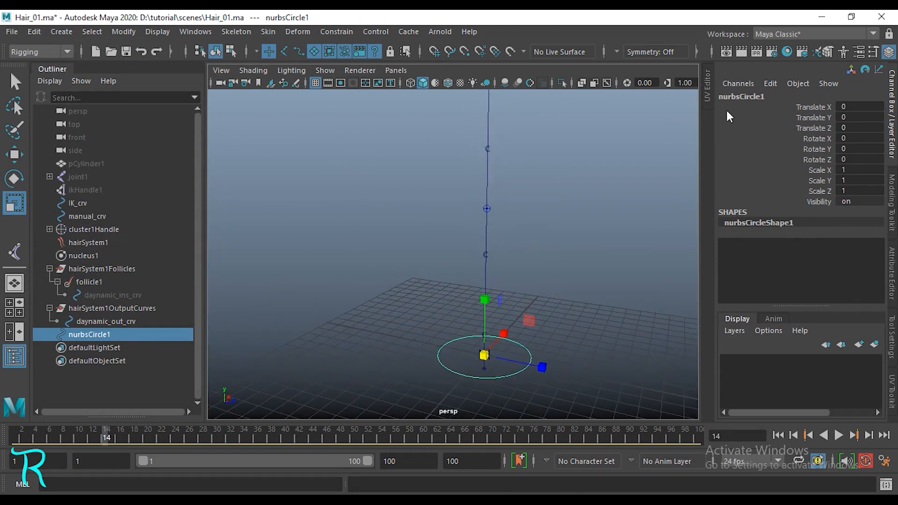
Add a keyable float attribute daynamic_manual to the NURBS circle with minimum 0 and maximum 1.
{"action": "left_click", "coordinate": [769, 85]}
{"action": "left_click", "coordinate": [773, 191]}
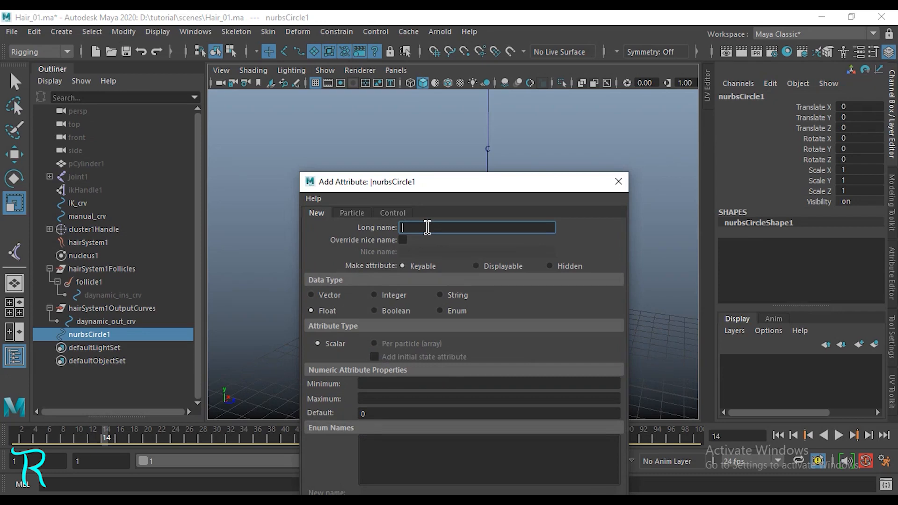
{"action": "type", "text": "daynamic_manual"}
{"action": "left_click", "coordinate": [382, 383]}
{"action": "type", "text": "0"}
{"action": "left_click", "coordinate": [378, 399]}
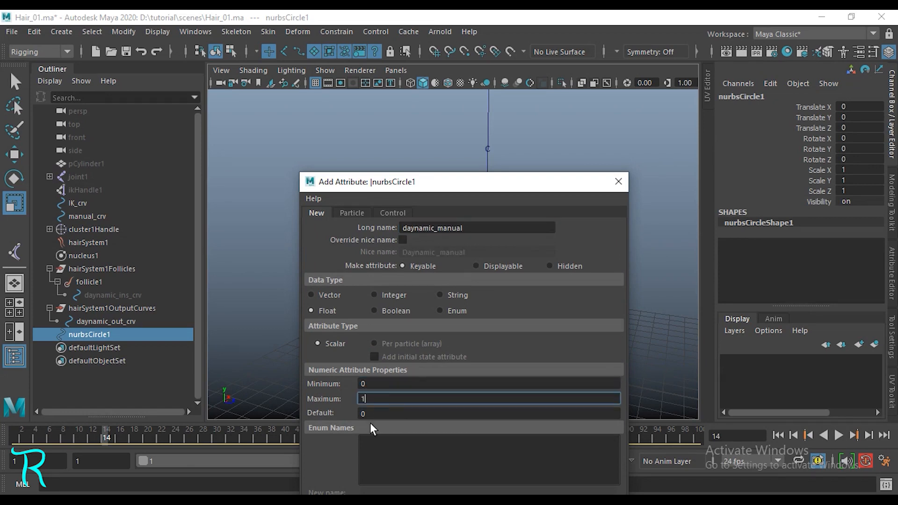
{"action": "left_click_drag", "start_coordinate": [436, 184], "coordinate": [425, 87]}
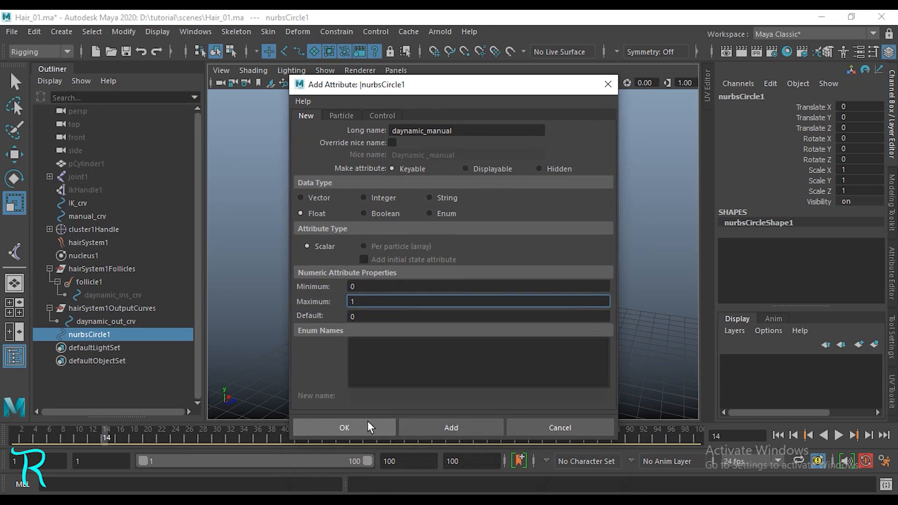
{"action": "left_click", "coordinate": [370, 427]}
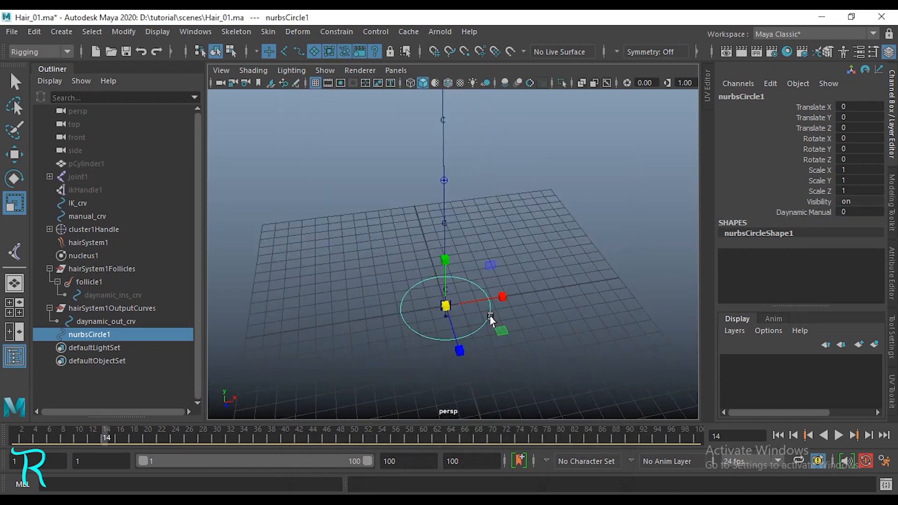
{"action": "left_click_drag", "start_coordinate": [491, 318], "coordinate": [552, 285], "text": "alt"}
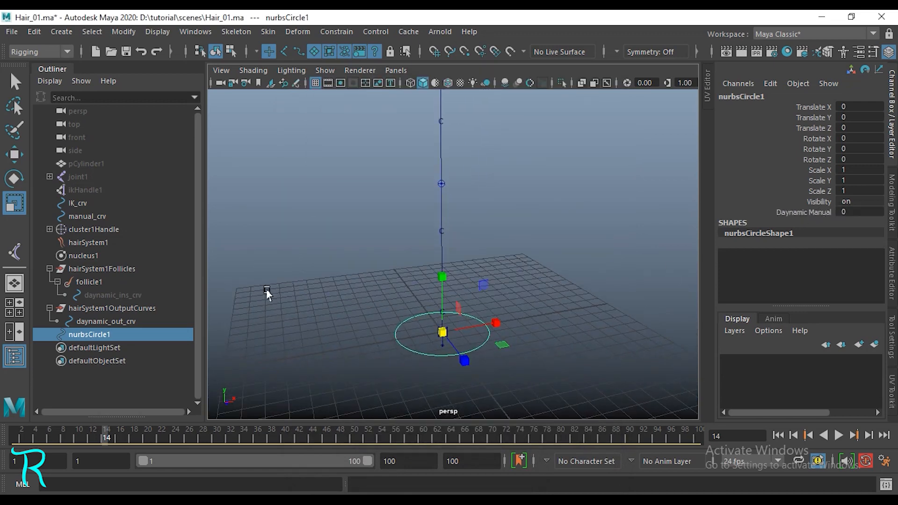
Hide manual_crv and daynamic_out_crv, leaving IK_crv displayed.
{"action": "left_click", "coordinate": [79, 217]}
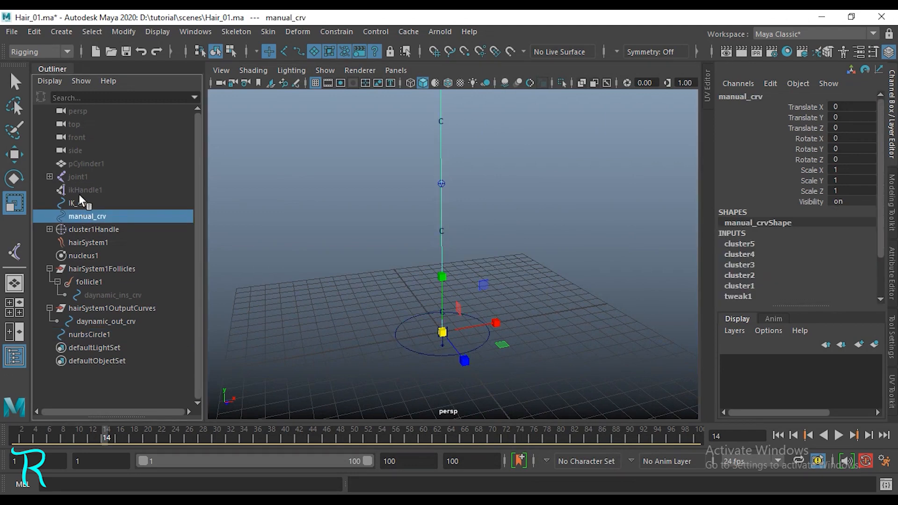
{"action": "left_click", "coordinate": [78, 203]}
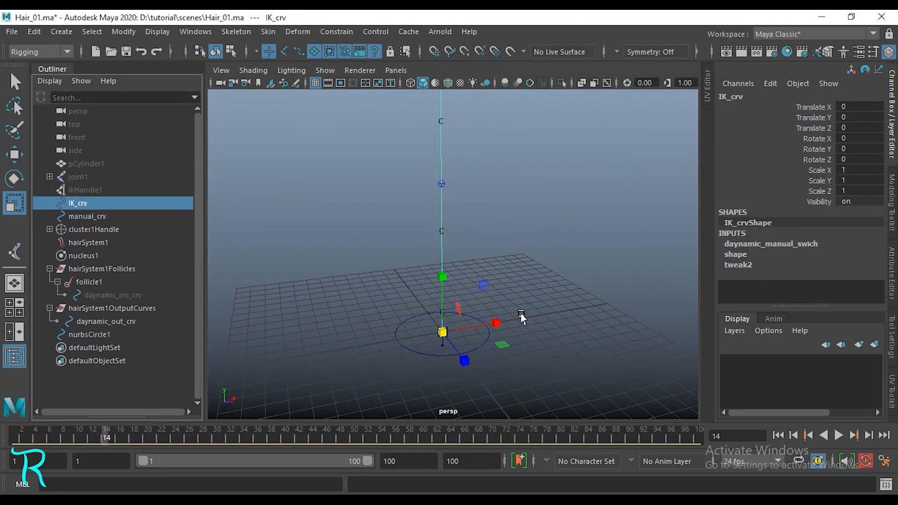
{"action": "left_click_drag", "start_coordinate": [519, 312], "coordinate": [538, 305], "text": "alt"}
{"action": "left_click", "coordinate": [93, 217]}
{"action": "key", "text": "ctrl+h"}
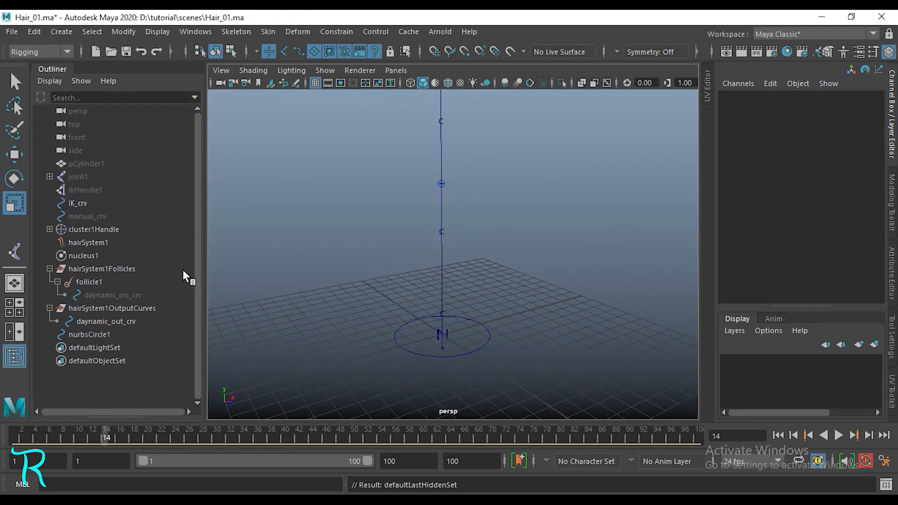
{"action": "left_click", "coordinate": [94, 322]}
{"action": "key", "text": "ctrl+h"}
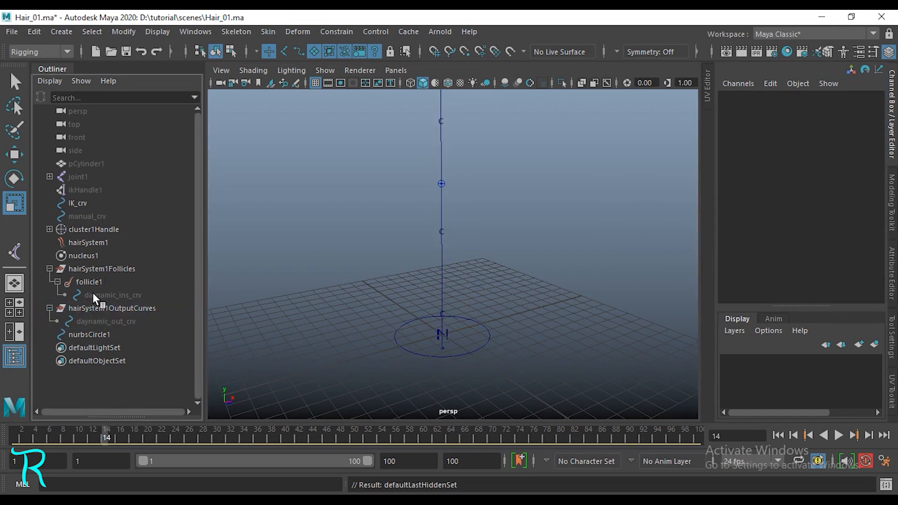
Rename the NURBS circle as controler.
{"action": "left_click", "coordinate": [88, 335]}
{"action": "double_click", "coordinate": [89, 334]}
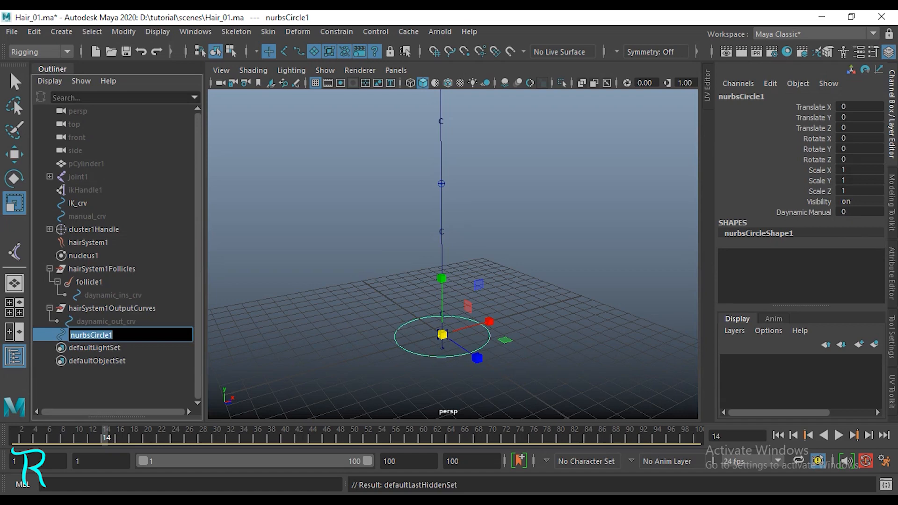
{"action": "type", "text": "controler"}
{"action": "key", "text": "Return"}
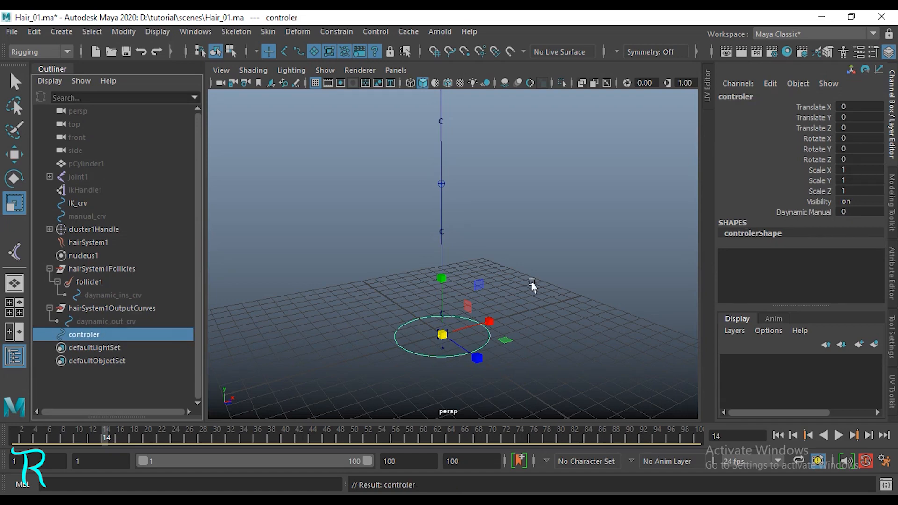
Open the Node Editor with controler selected.
{"action": "mouse_move", "coordinate": [533, 284]}
{"action": "left_mouse_down", "text": "alt"}
{"action": "mouse_move", "coordinate": [575, 279]}
{"action": "mouse_move", "coordinate": [567, 252]}
{"action": "mouse_move", "coordinate": [533, 289]}
{"action": "left_mouse_up", "text": "alt"}
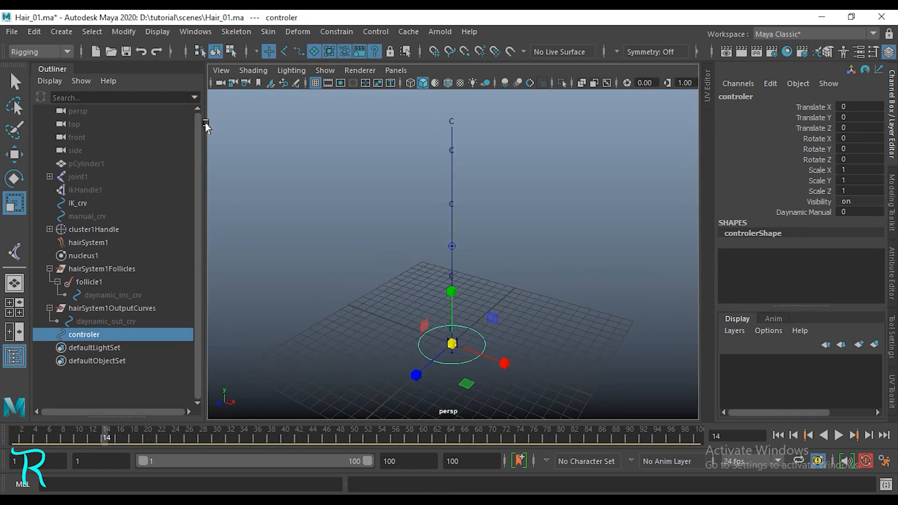
{"action": "left_click", "coordinate": [196, 31]}
{"action": "left_click", "coordinate": [240, 200]}
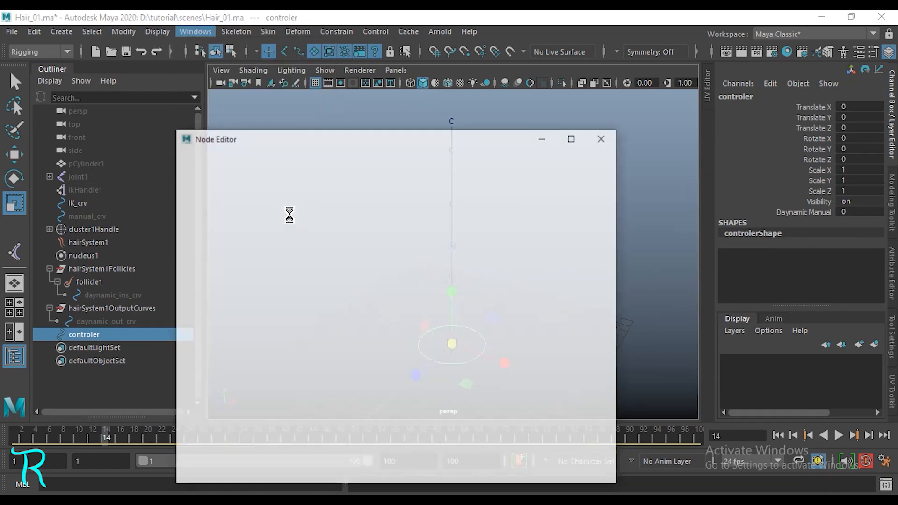
Reposition the Node Editor beside the viewport and add the controler curve to its graph.
{"action": "left_click_drag", "start_coordinate": [336, 137], "coordinate": [651, 113]}
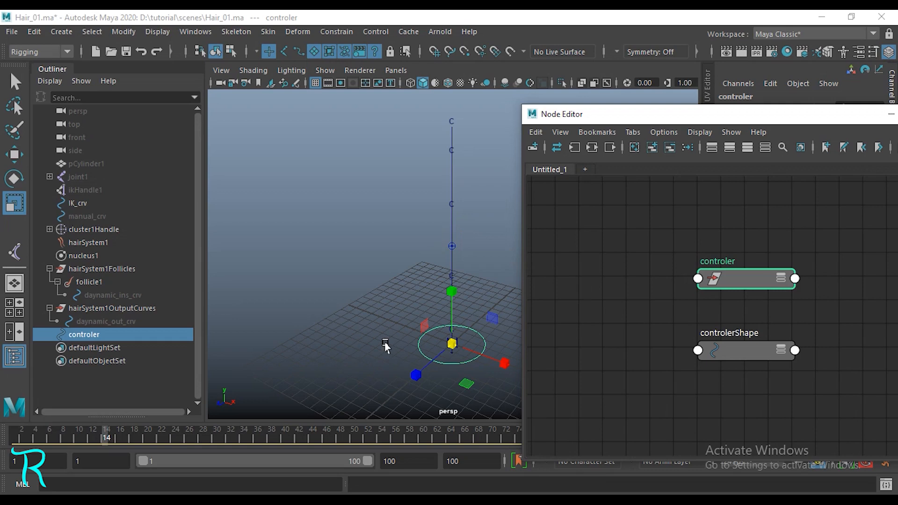
{"action": "middle_click_drag", "start_coordinate": [384, 338], "coordinate": [347, 336], "text": "alt"}
{"action": "left_click", "coordinate": [477, 338]}
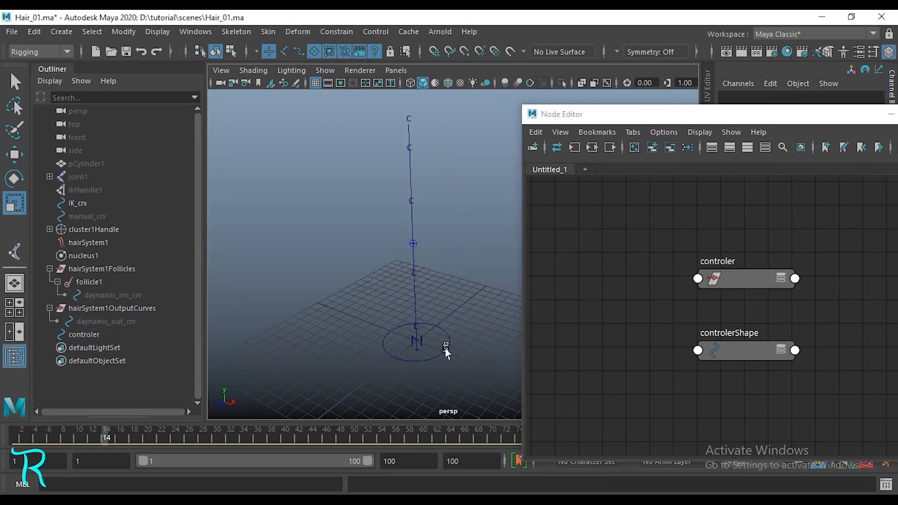
{"action": "left_click", "coordinate": [299, 48]}
{"action": "left_click", "coordinate": [443, 350]}
{"action": "middle_click_drag", "start_coordinate": [484, 292], "coordinate": [463, 270], "text": "alt"}
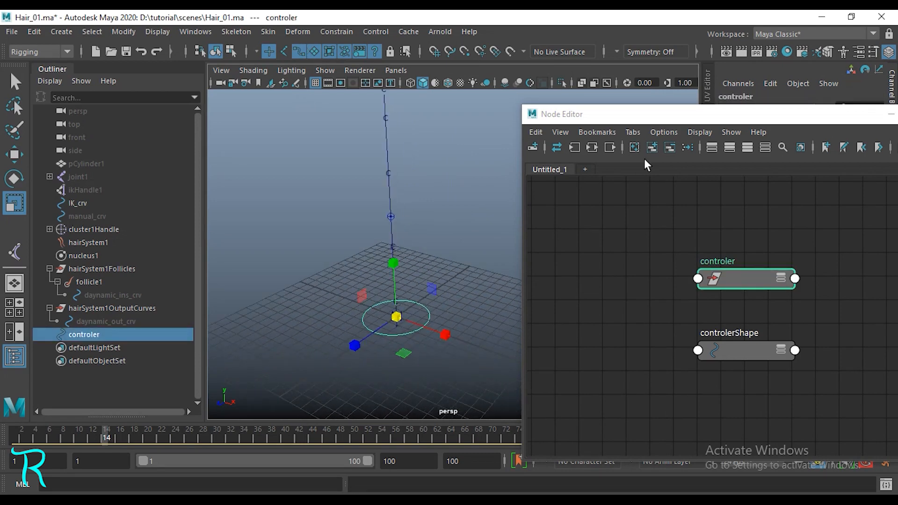
{"action": "left_click", "coordinate": [652, 146]}
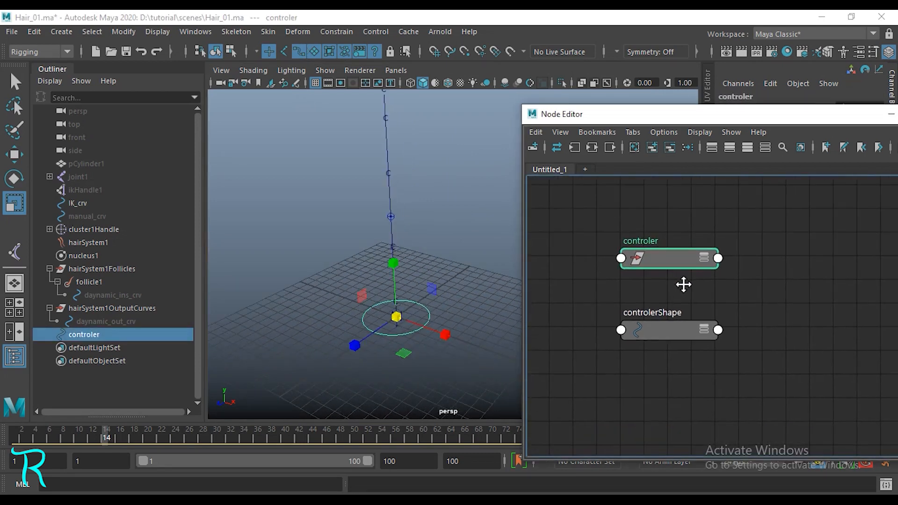
Move the controlerShape node aside and expand the controler node to expose its Daynamic Manual attribute.
{"action": "left_click_drag", "start_coordinate": [681, 335], "coordinate": [558, 288]}
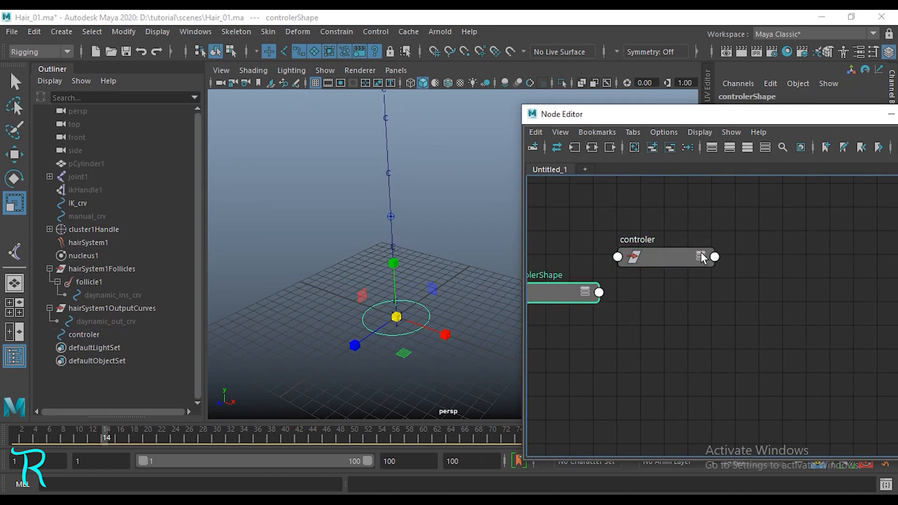
{"action": "left_click", "coordinate": [701, 257]}
{"action": "left_click", "coordinate": [701, 256]}
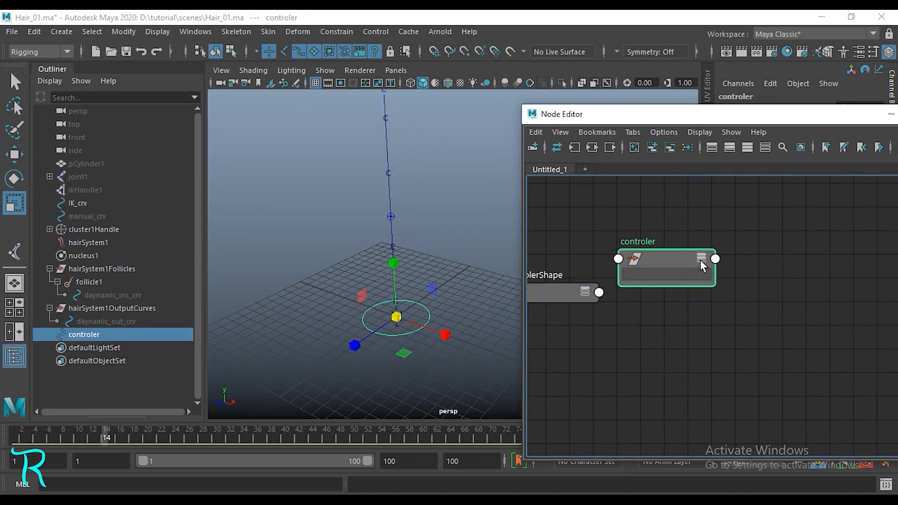
{"action": "left_click_drag", "start_coordinate": [661, 259], "coordinate": [669, 208]}
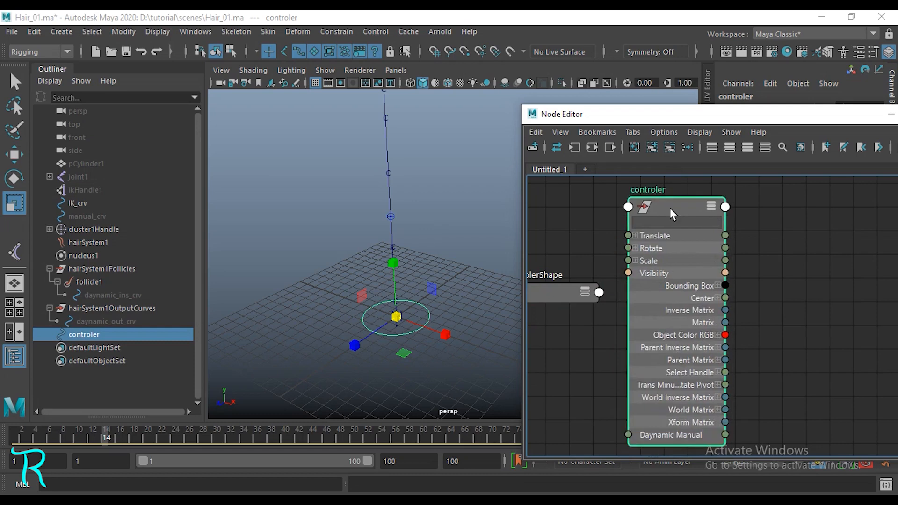
{"action": "middle_click_drag", "start_coordinate": [663, 449], "coordinate": [607, 313], "text": "alt"}
{"action": "scroll", "coordinate": [607, 314], "scroll_direction": "up", "scroll_amount": 4}
{"action": "left_click_drag", "start_coordinate": [696, 115], "coordinate": [371, 128]}
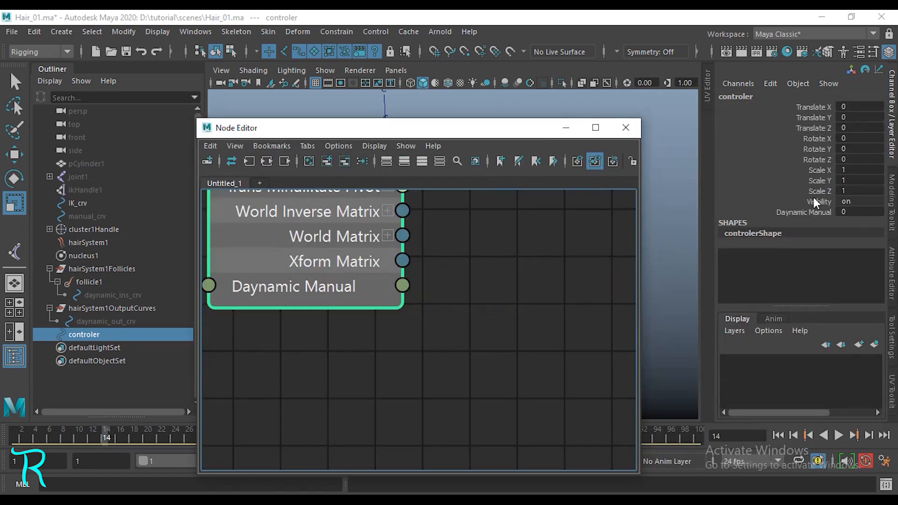
{"action": "scroll", "coordinate": [461, 296], "scroll_direction": "down", "scroll_amount": 4}
{"action": "middle_click_drag", "start_coordinate": [446, 295], "coordinate": [457, 427], "text": "alt"}
{"action": "middle_click_drag", "start_coordinate": [493, 245], "coordinate": [463, 269], "text": "alt"}
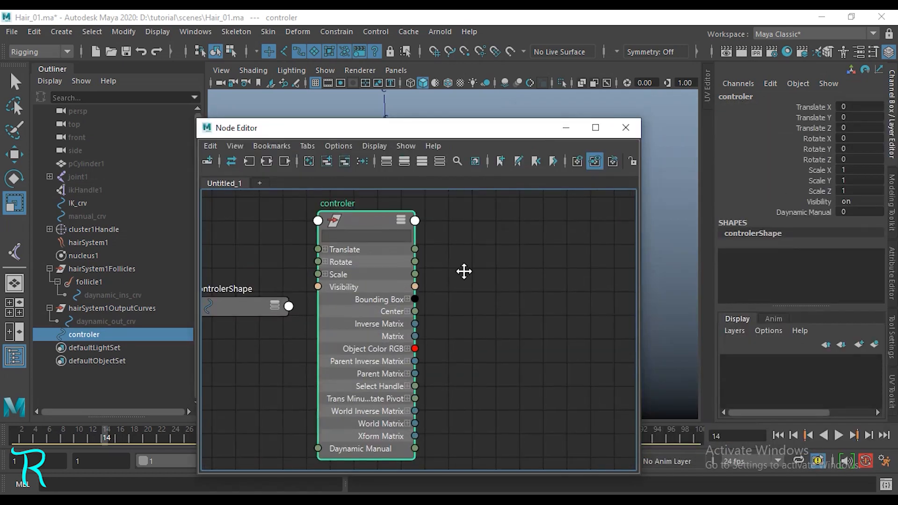
{"action": "left_click_drag", "start_coordinate": [380, 129], "coordinate": [388, 82]}
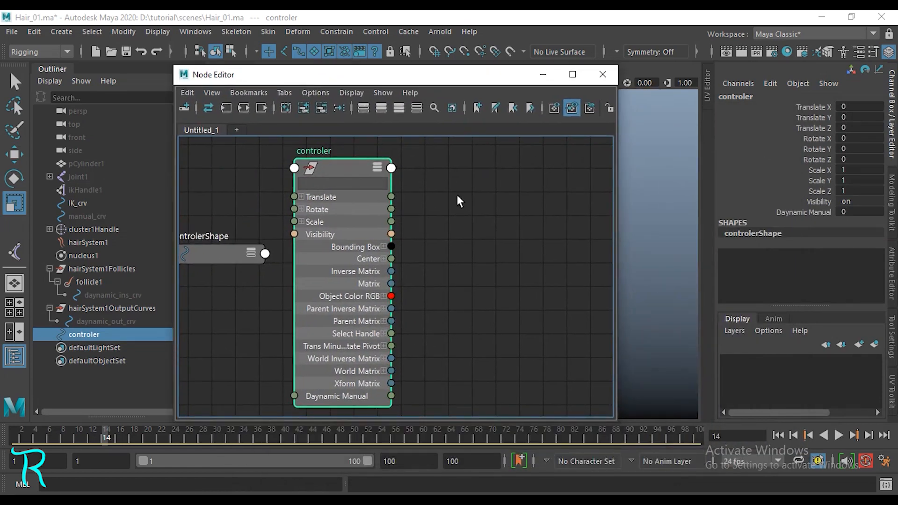
Add IK_crv's daynamic_manual_swich blend shape node to the graph and arrange it apart from the controler node.
{"action": "left_click", "coordinate": [78, 202]}
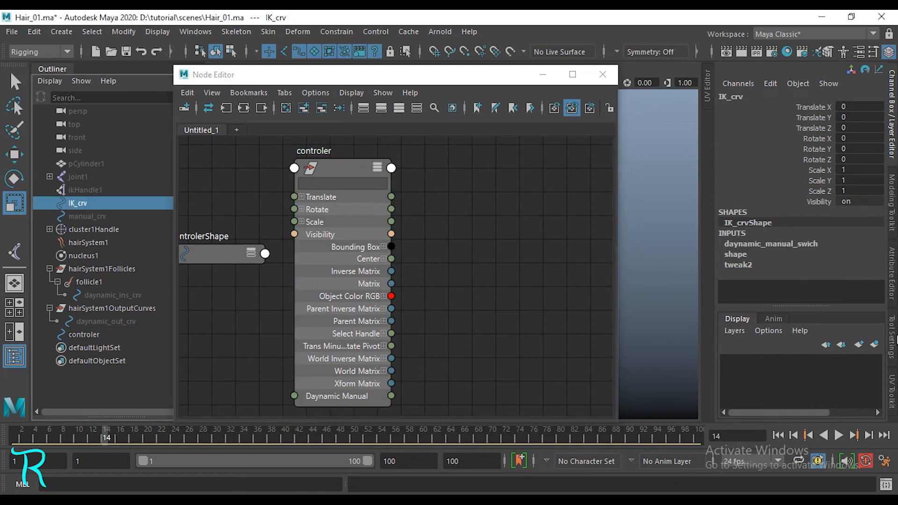
{"action": "key", "text": "ctrl+a"}
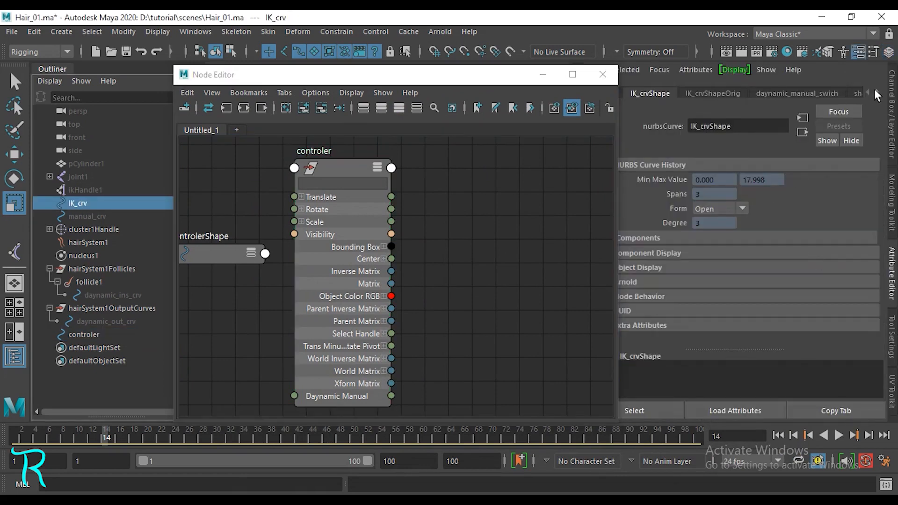
{"action": "left_click", "coordinate": [797, 93]}
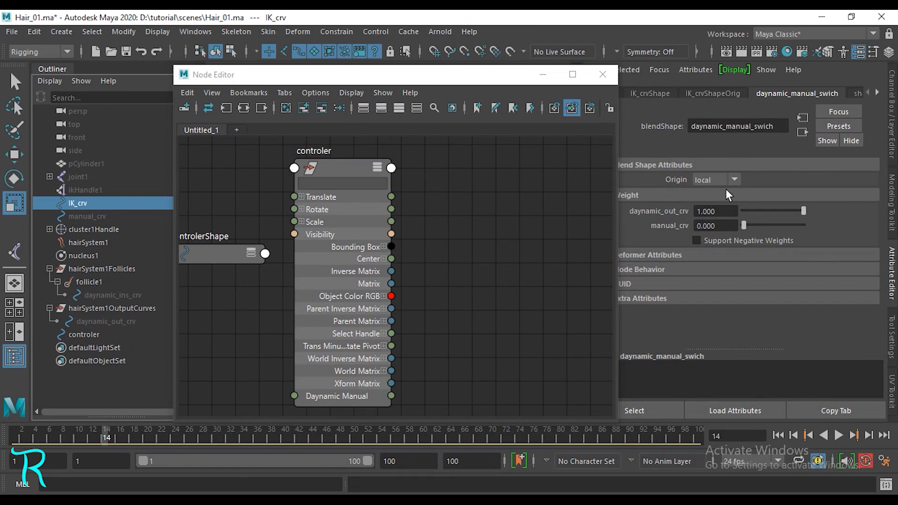
{"action": "left_click_drag", "start_coordinate": [469, 82], "coordinate": [418, 70]}
{"action": "left_click", "coordinate": [607, 410]}
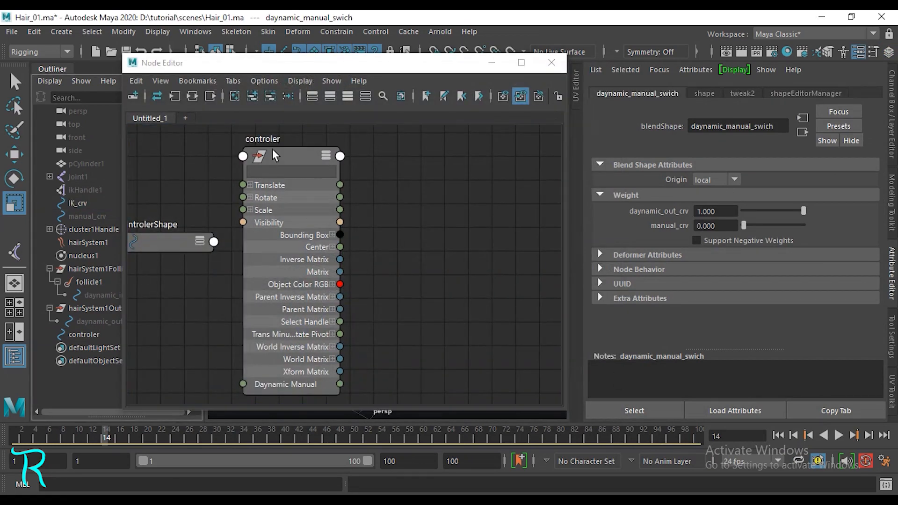
{"action": "left_click", "coordinate": [255, 97]}
{"action": "left_click_drag", "start_coordinate": [454, 259], "coordinate": [499, 202]}
{"action": "left_click", "coordinate": [497, 182]}
{"action": "left_click_drag", "start_coordinate": [331, 167], "coordinate": [310, 165]}
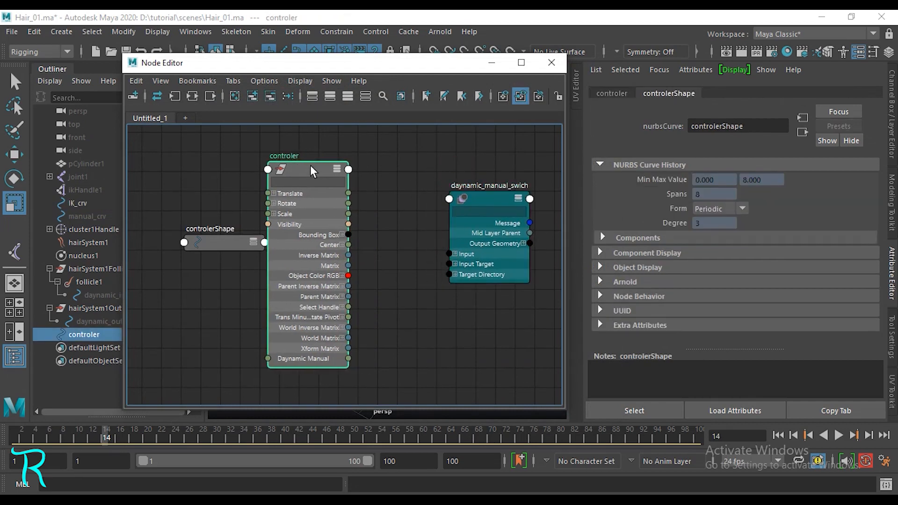
Create a reverse node and place it between the controler and daynamic_manual_swich nodes.
{"action": "scroll", "coordinate": [386, 176], "scroll_direction": "down", "scroll_amount": 4}
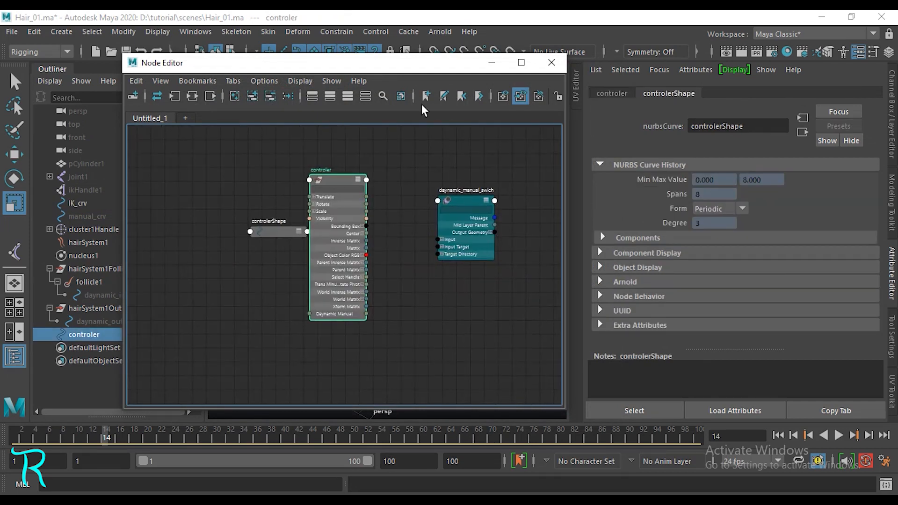
{"action": "left_click_drag", "start_coordinate": [389, 63], "coordinate": [591, 55]}
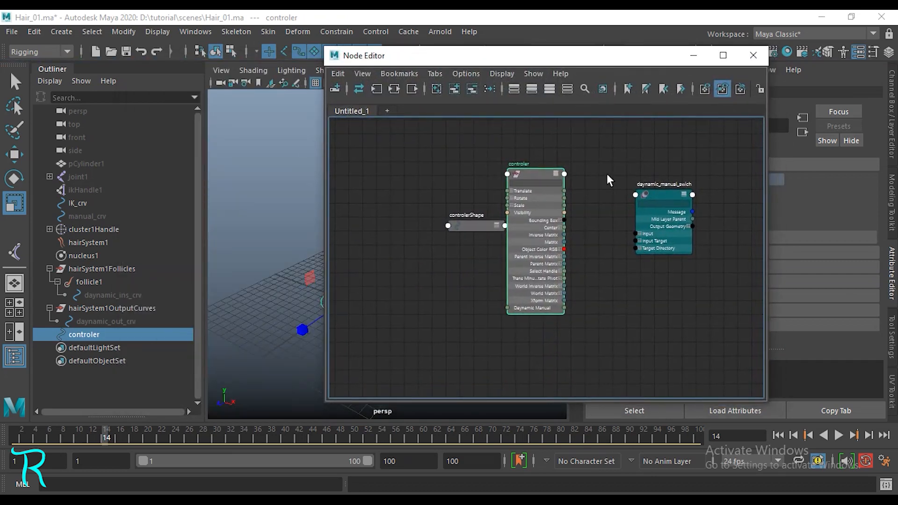
{"action": "middle_click_drag", "start_coordinate": [607, 173], "coordinate": [510, 192]}
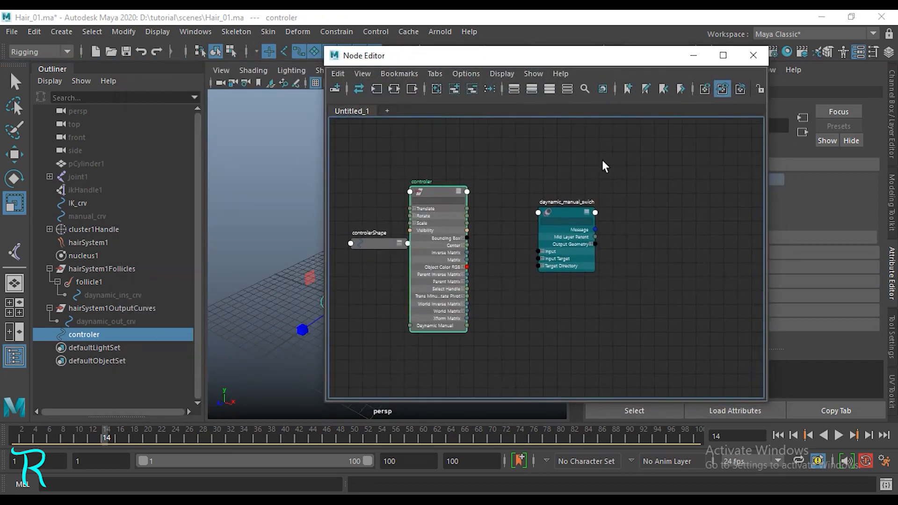
{"action": "key", "text": "Tab"}
{"action": "type", "text": "reve"}
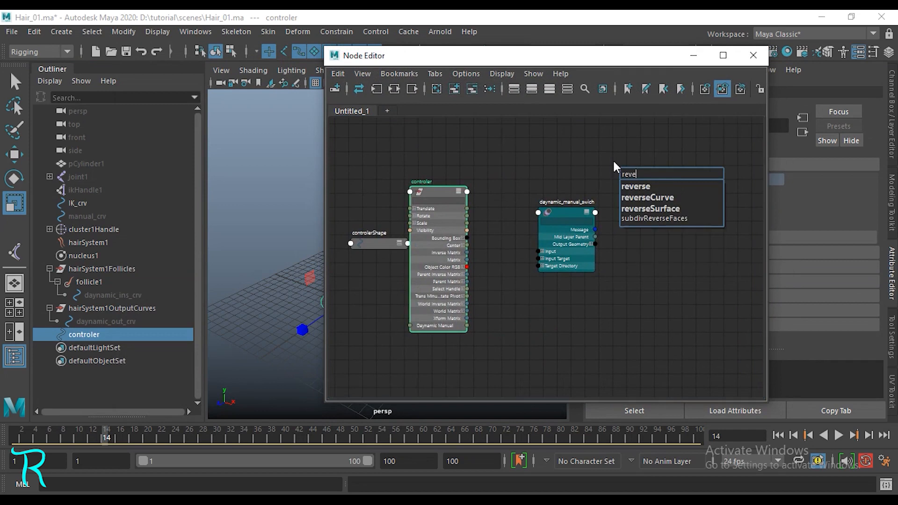
{"action": "left_click", "coordinate": [645, 185]}
{"action": "left_click_drag", "start_coordinate": [639, 170], "coordinate": [535, 163]}
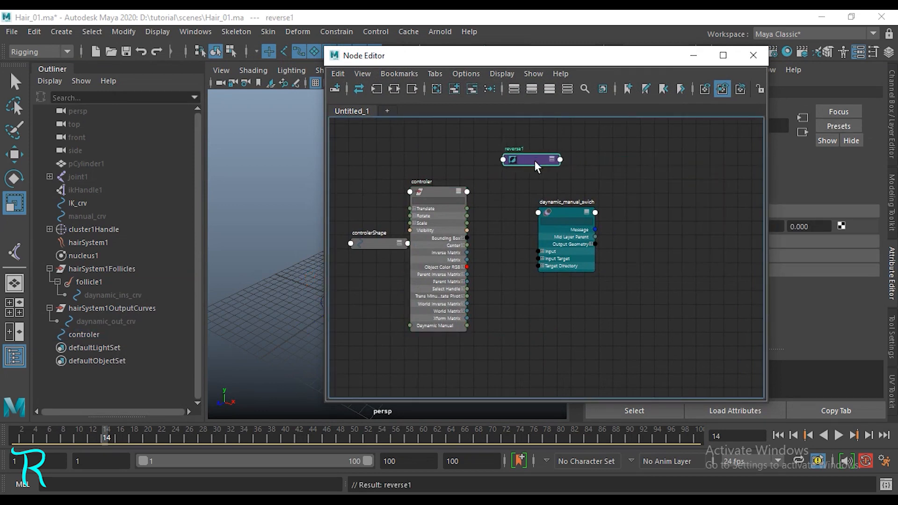
{"action": "left_click_drag", "start_coordinate": [585, 206], "coordinate": [659, 185]}
{"action": "left_click_drag", "start_coordinate": [525, 161], "coordinate": [534, 262]}
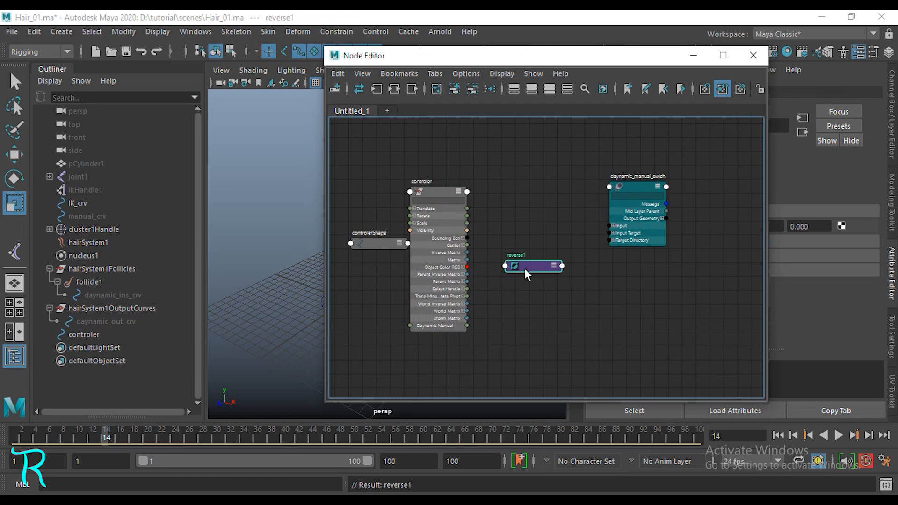
Rename the reverse node as hair_revers and move it up between the controler and blend shape nodes.
{"action": "double_click", "coordinate": [516, 256]}
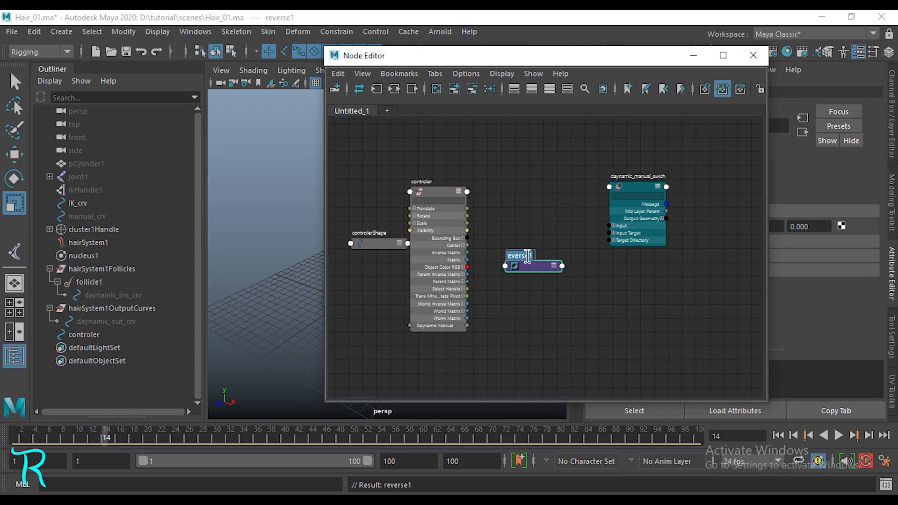
{"action": "type", "text": "ha"}
{"action": "type", "text": "ir_revers"}
{"action": "type", "text": "e"}
{"action": "key", "text": "Return"}
{"action": "left_click_drag", "start_coordinate": [535, 263], "coordinate": [544, 206]}
{"action": "scroll", "coordinate": [537, 258], "scroll_direction": "up", "scroll_amount": 2}
{"action": "middle_click_drag", "start_coordinate": [534, 263], "coordinate": [521, 270], "text": "alt"}
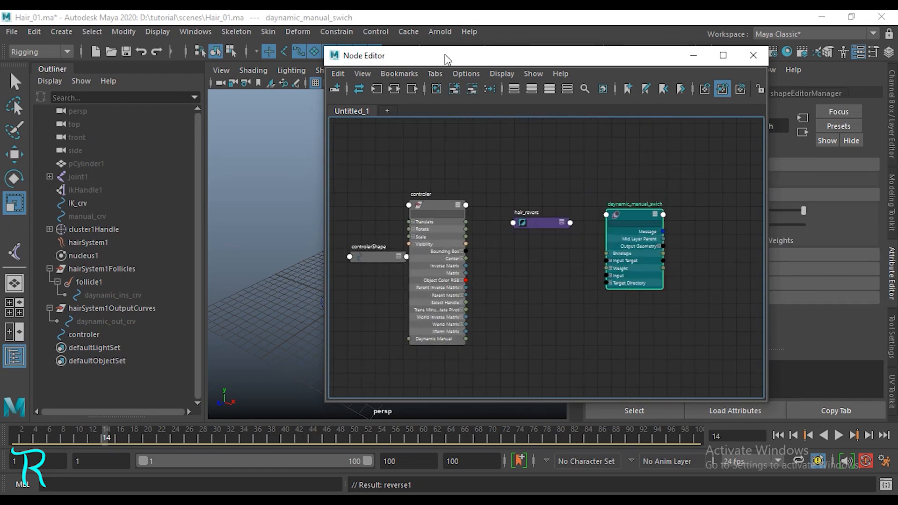
Set the Daynamic Manual attribute of the controler curve to 1.
{"action": "left_click_drag", "start_coordinate": [445, 59], "coordinate": [358, 73]}
{"action": "left_click", "coordinate": [327, 302]}
{"action": "left_click", "coordinate": [889, 51]}
{"action": "left_click", "coordinate": [806, 213]}
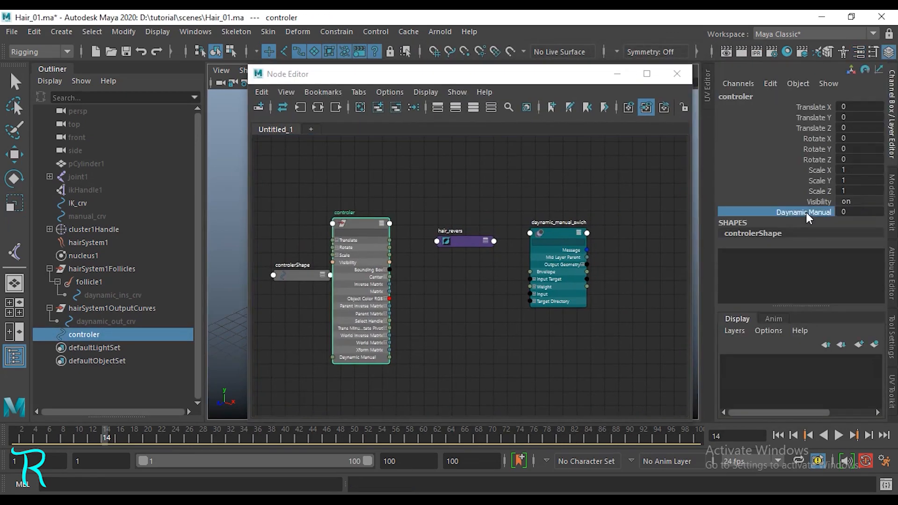
{"action": "middle_click_drag", "start_coordinate": [220, 194], "coordinate": [614, 166]}
{"action": "left_click_drag", "start_coordinate": [436, 73], "coordinate": [534, 82]}
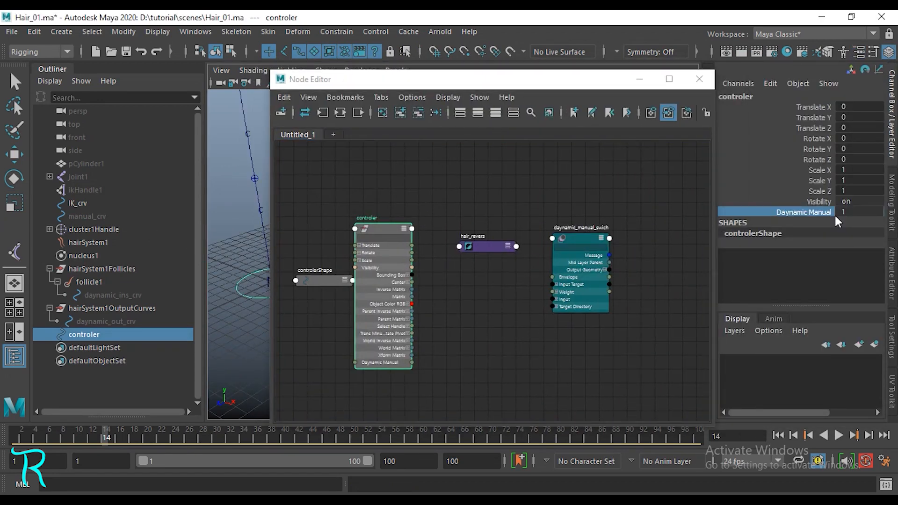
{"action": "middle_click_drag", "start_coordinate": [475, 292], "coordinate": [501, 297]}
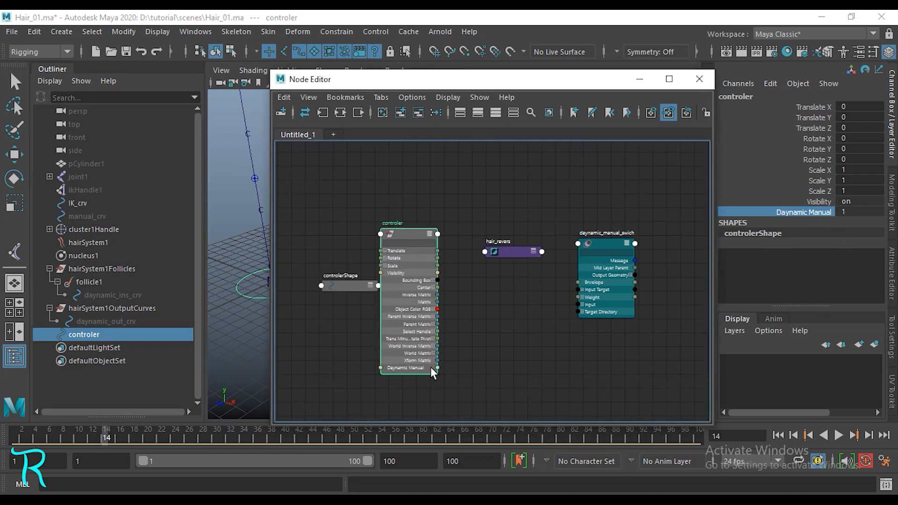
Connect the controler's Daynamic Manual output to the daynamic_out_crv weight of daynamic_manual_swich.
{"action": "left_click_drag", "start_coordinate": [486, 345], "coordinate": [577, 243]}
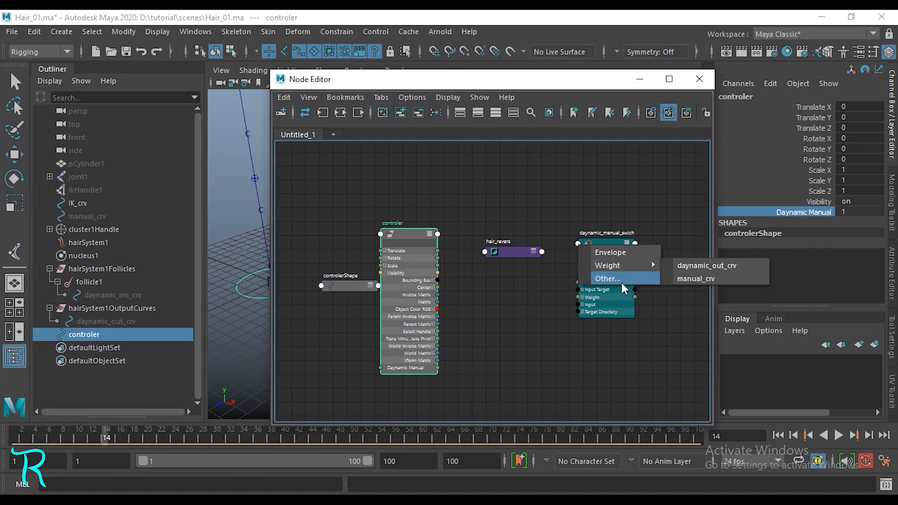
{"action": "left_click", "coordinate": [621, 282]}
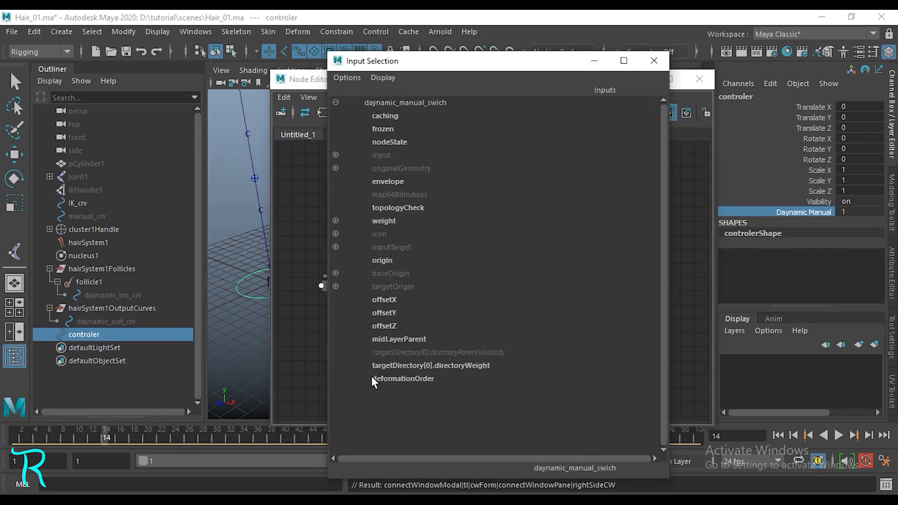
{"action": "left_click", "coordinate": [336, 221]}
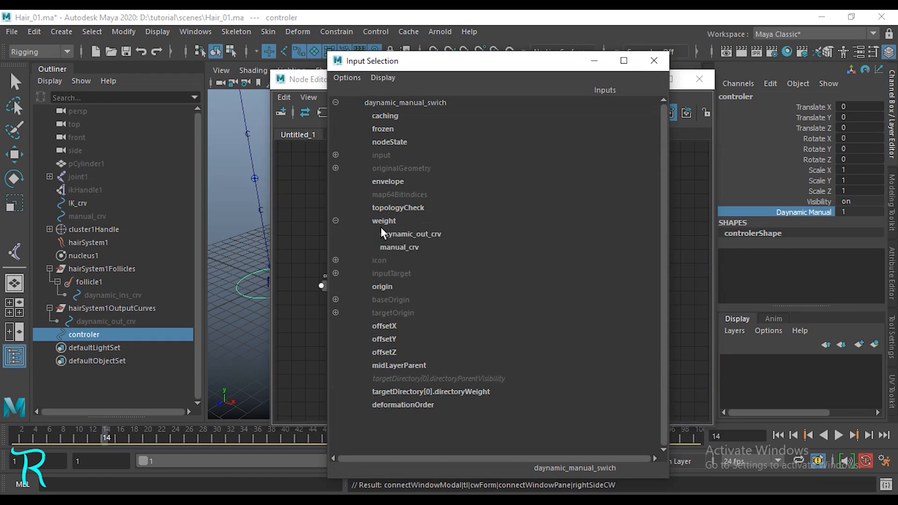
{"action": "left_click", "coordinate": [406, 234]}
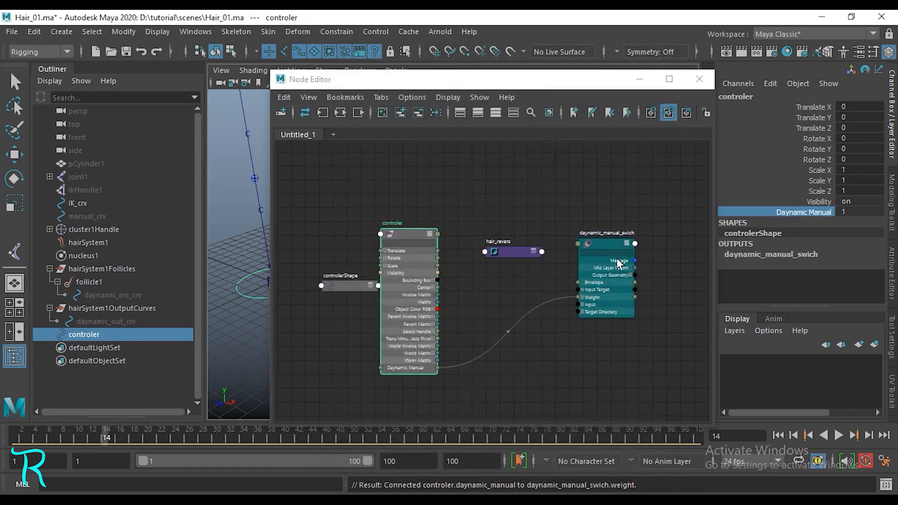
Check the daynamic_out_crv and manual_crv weights on IK_crv's blend shape against the controler's Daynamic Manual attribute.
{"action": "left_click_drag", "start_coordinate": [602, 240], "coordinate": [608, 254]}
{"action": "left_click", "coordinate": [82, 204]}
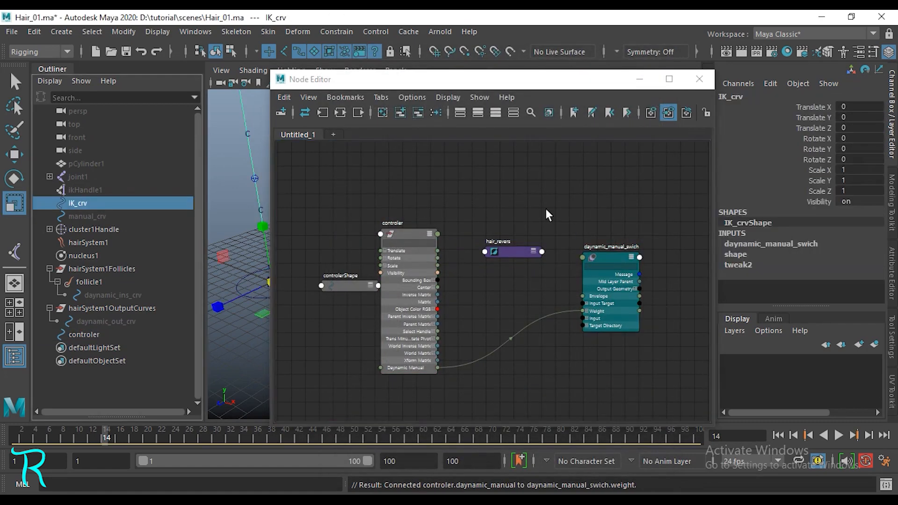
{"action": "left_click", "coordinate": [745, 247]}
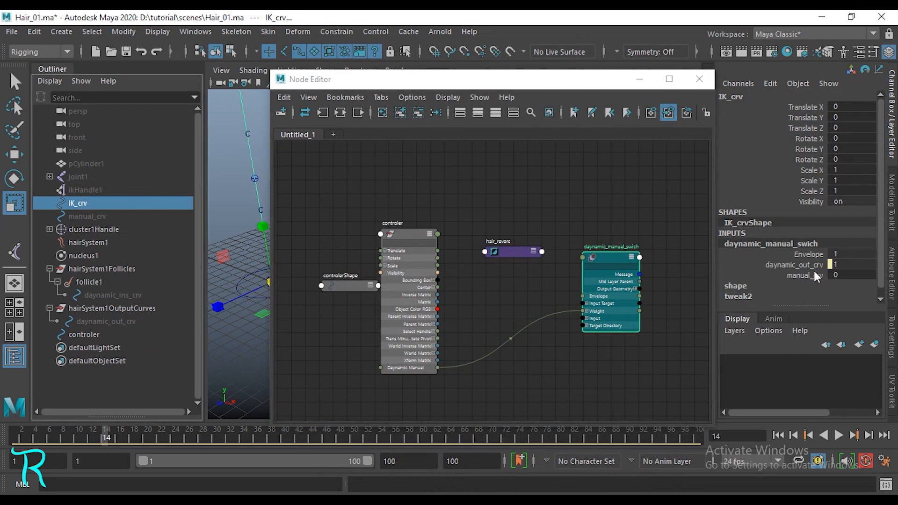
{"action": "left_click", "coordinate": [402, 235]}
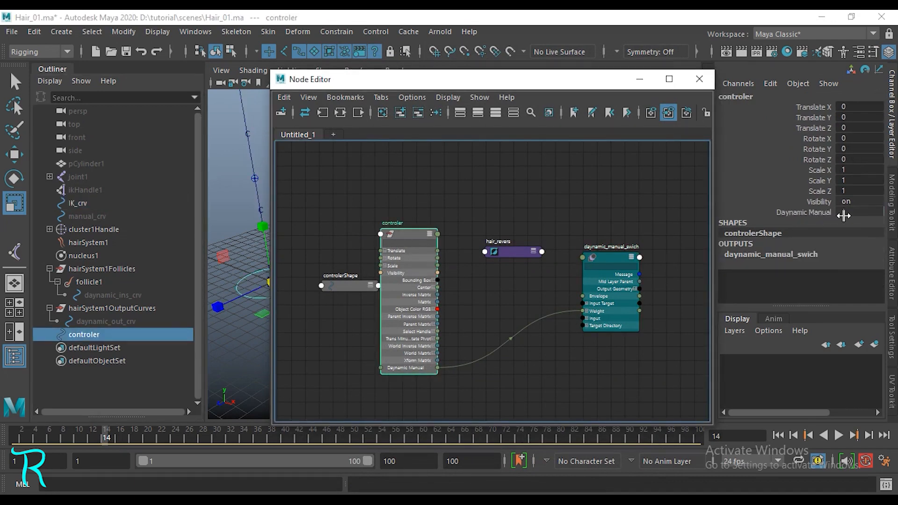
{"action": "left_click", "coordinate": [610, 256]}
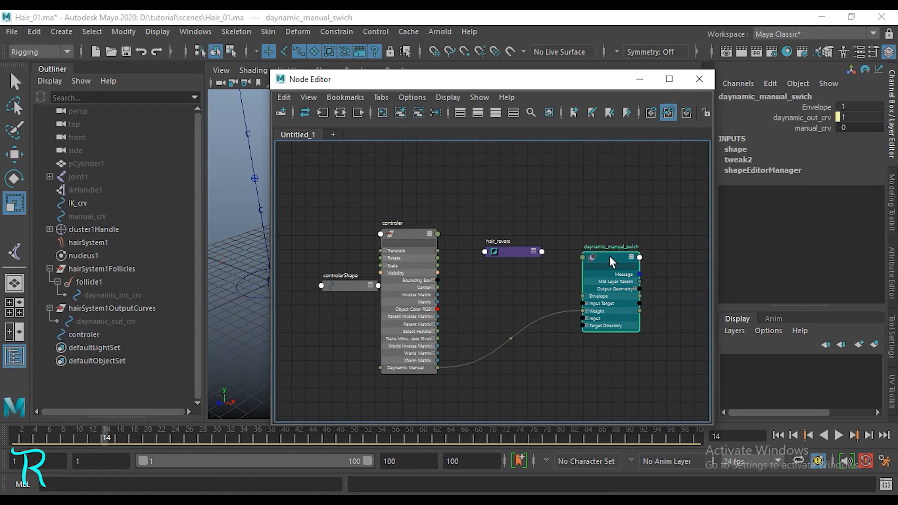
{"action": "left_click", "coordinate": [78, 204]}
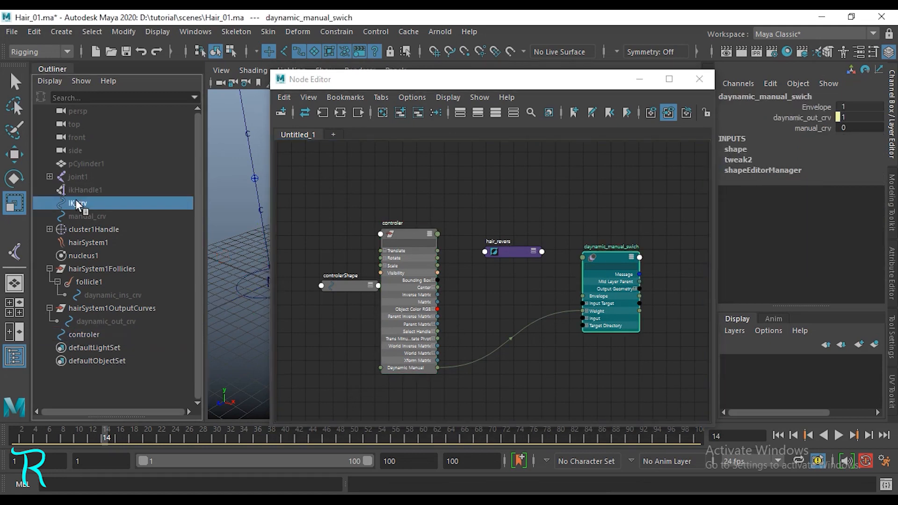
Reposition the hair_revers, controlerShape and controler nodes to space out the Node Editor layout.
{"action": "left_click", "coordinate": [765, 243]}
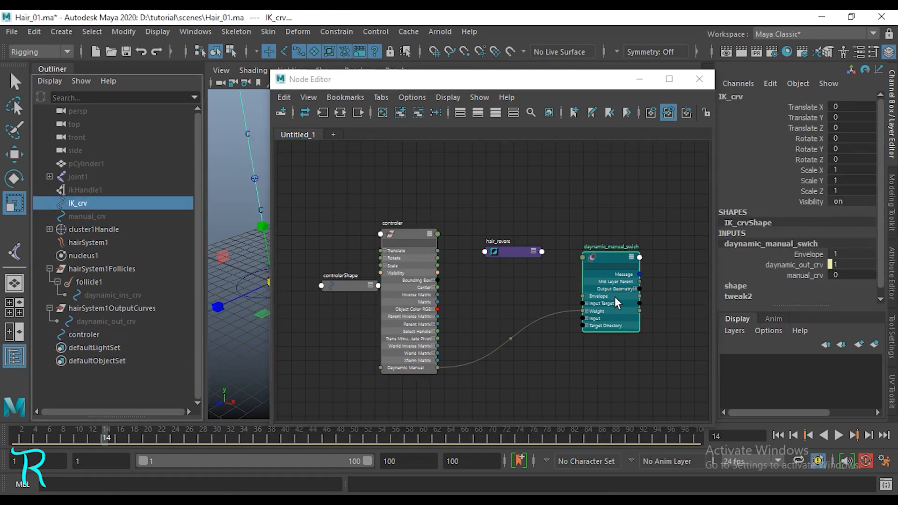
{"action": "left_click", "coordinate": [516, 291]}
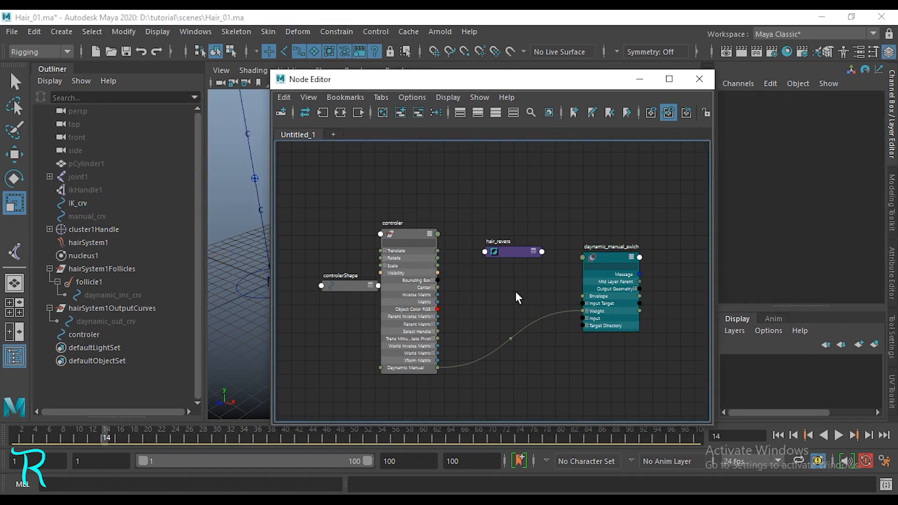
{"action": "left_click_drag", "start_coordinate": [518, 248], "coordinate": [518, 266]}
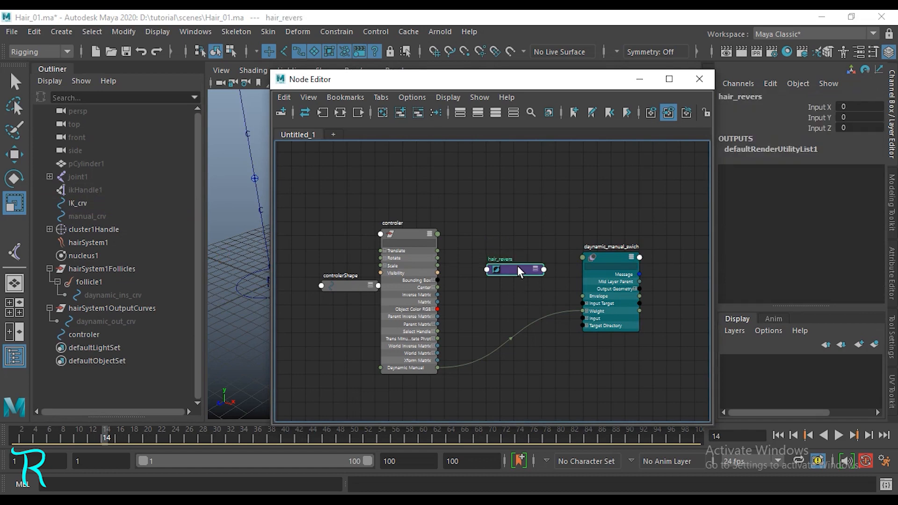
{"action": "left_click_drag", "start_coordinate": [338, 289], "coordinate": [306, 279]}
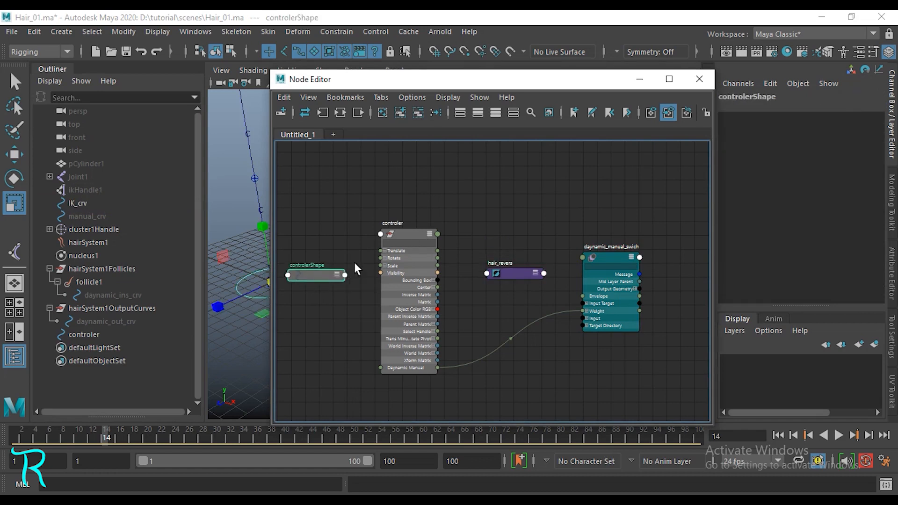
{"action": "left_click_drag", "start_coordinate": [406, 232], "coordinate": [400, 229]}
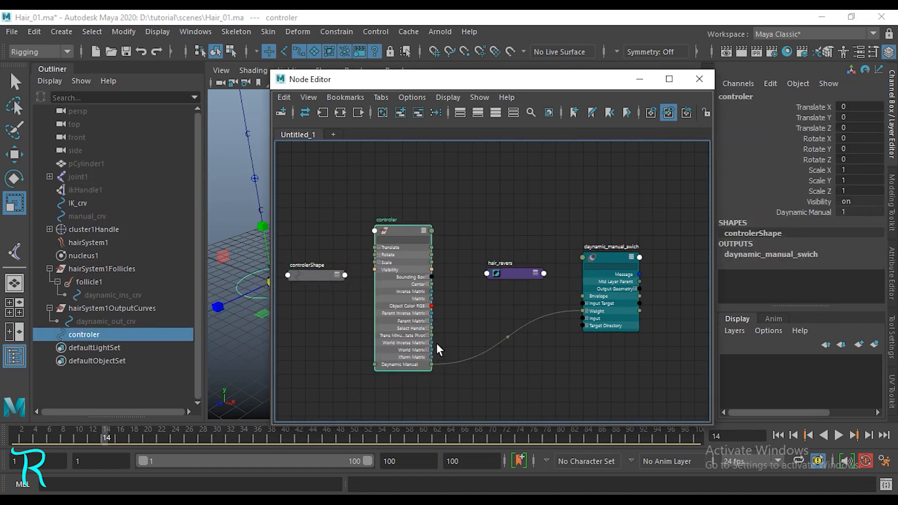
Connect the controler's Daynamic Manual output to Input X of the hair_revers node.
{"action": "left_click_drag", "start_coordinate": [431, 364], "coordinate": [529, 238]}
{"action": "mouse_move", "coordinate": [557, 286]}
{"action": "left_click", "coordinate": [600, 282]}
Expand the hair_revers node's Output attributes and the Weight targets of daynamic_manual_swich.
{"action": "left_click", "coordinate": [529, 240]}
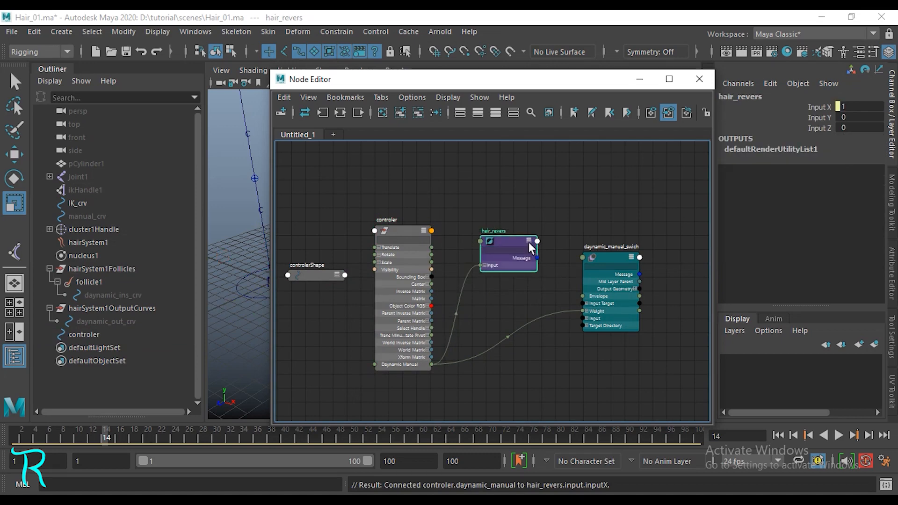
{"action": "left_click", "coordinate": [529, 241]}
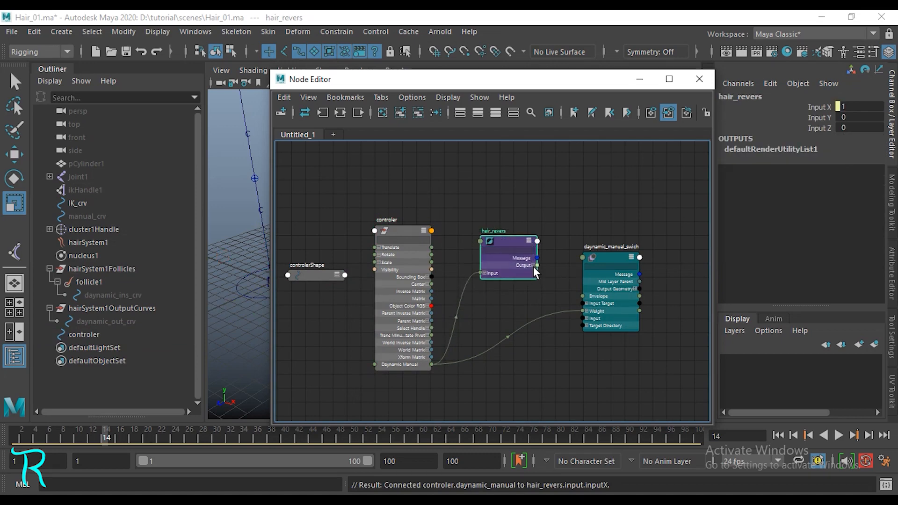
{"action": "scroll", "coordinate": [549, 257], "scroll_direction": "up", "scroll_amount": 5}
{"action": "left_click", "coordinate": [503, 274]}
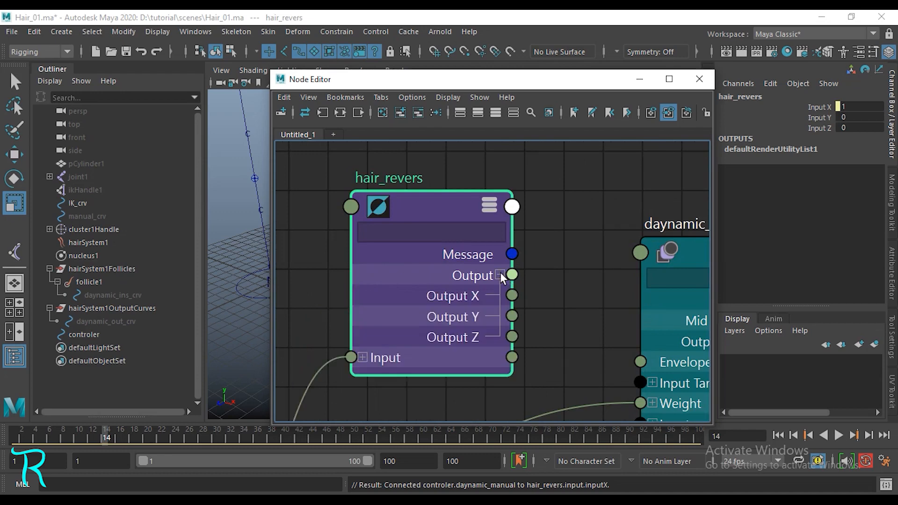
{"action": "scroll", "coordinate": [515, 276], "scroll_direction": "down", "scroll_amount": 5}
{"action": "scroll", "coordinate": [534, 280], "scroll_direction": "up", "scroll_amount": 3}
{"action": "middle_click_drag", "start_coordinate": [534, 281], "coordinate": [524, 270], "text": "alt"}
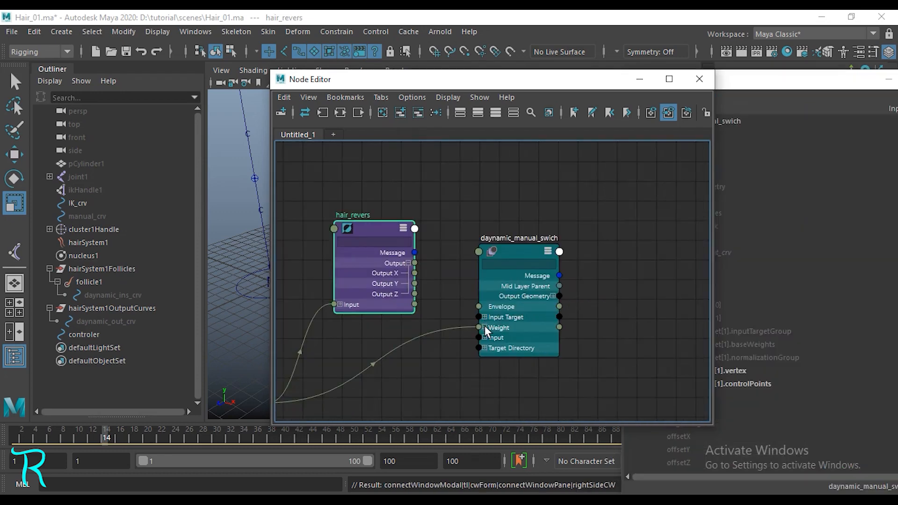
{"action": "left_click", "coordinate": [485, 328]}
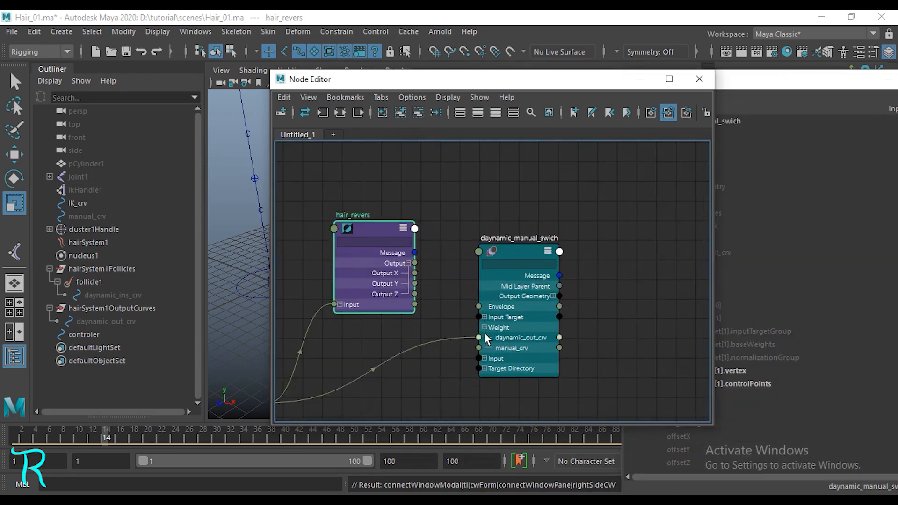
{"action": "scroll", "coordinate": [437, 296], "scroll_direction": "up", "scroll_amount": 2}
Close the Input Selection window and connect hair_revers Output X to the manual_crv weight of daynamic_manual_swich.
{"action": "left_click", "coordinate": [774, 65]}
{"action": "left_click_drag", "start_coordinate": [776, 75], "coordinate": [595, 83]}
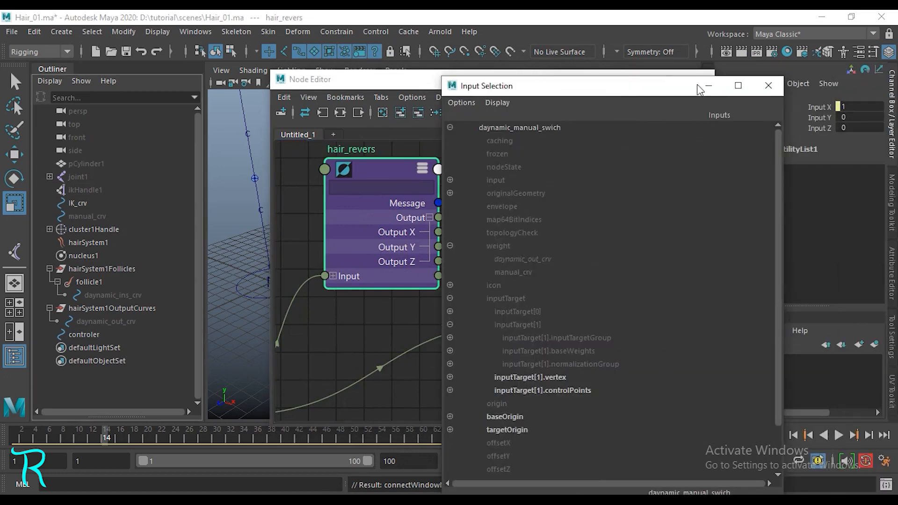
{"action": "left_click", "coordinate": [770, 86]}
{"action": "left_click_drag", "start_coordinate": [438, 232], "coordinate": [529, 338]}
{"action": "scroll", "coordinate": [489, 350], "scroll_direction": "down", "scroll_amount": 2}
{"action": "middle_click_drag", "start_coordinate": [442, 380], "coordinate": [538, 345], "text": "alt"}
{"action": "scroll", "coordinate": [524, 351], "scroll_direction": "up", "scroll_amount": 2}
{"action": "scroll", "coordinate": [524, 378], "scroll_direction": "down", "scroll_amount": 2}
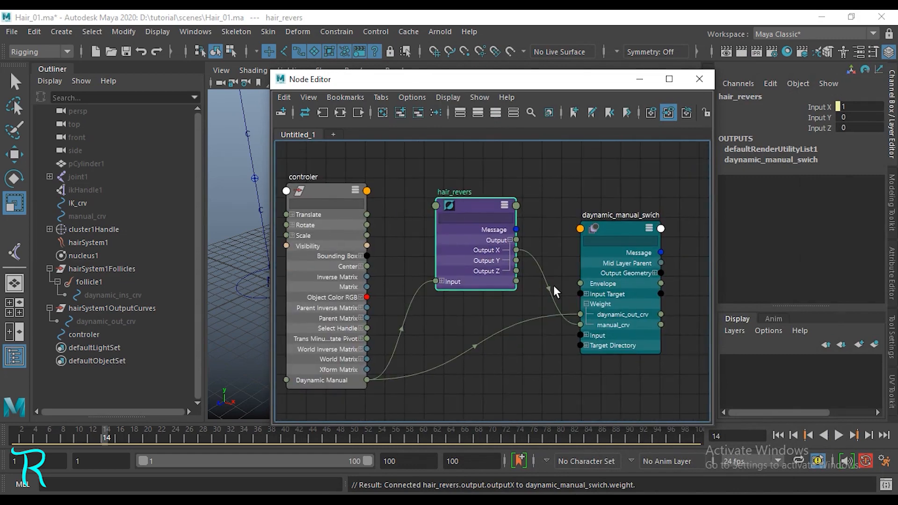
Compare the controler's Daynamic Manual value with the blend shape weights on IK_crv.
{"action": "left_click", "coordinate": [325, 186]}
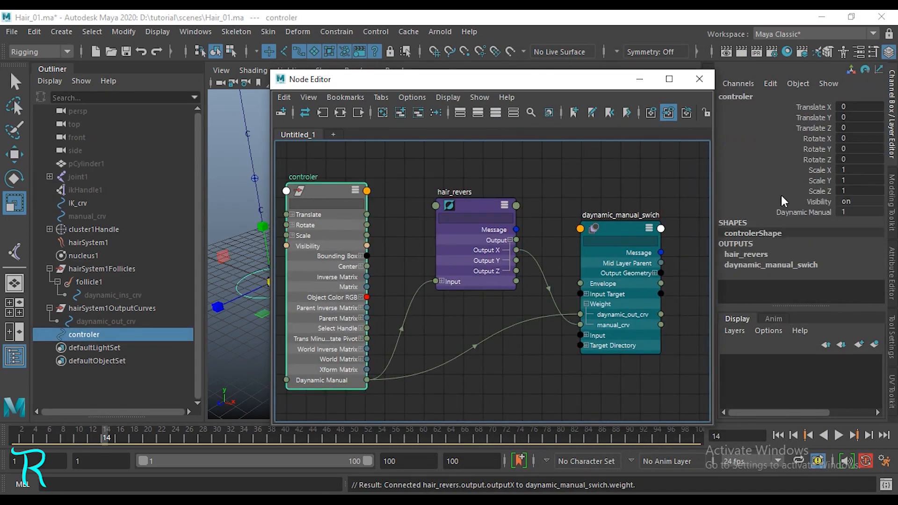
{"action": "left_click", "coordinate": [803, 211]}
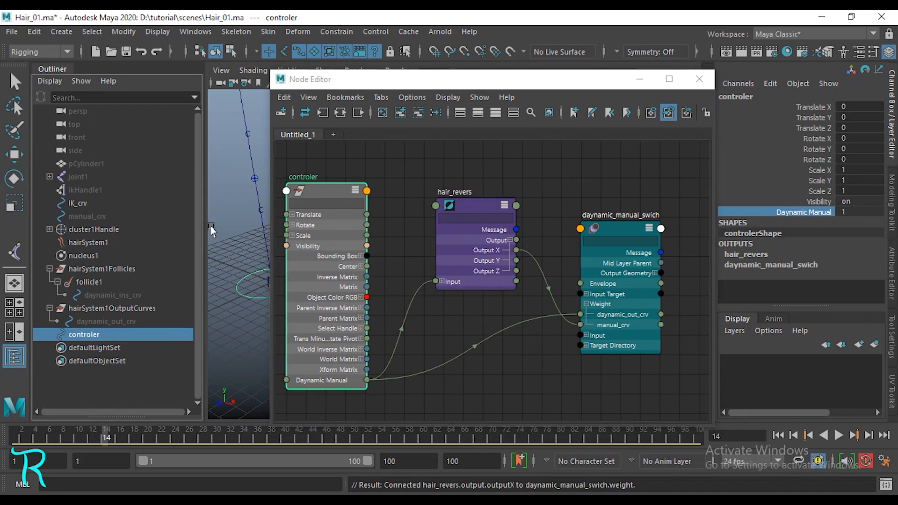
{"action": "left_click", "coordinate": [94, 203]}
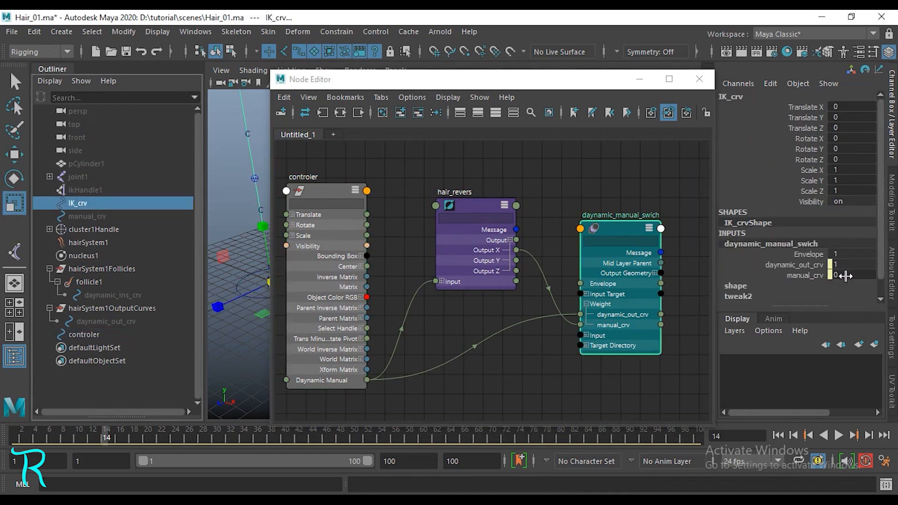
Set the controler's Daynamic Manual to 0 and check the daynamic_out_crv and manual_crv weights on IK_crv.
{"action": "left_click", "coordinate": [319, 186]}
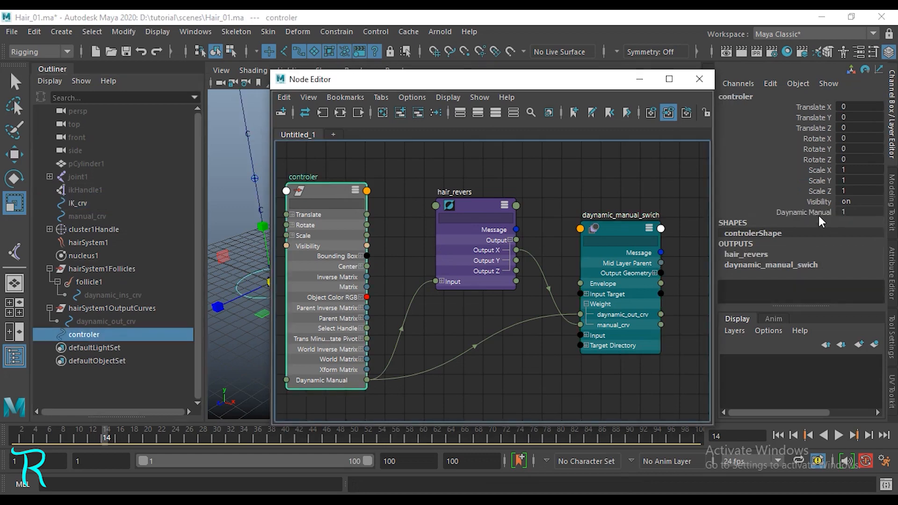
{"action": "left_click", "coordinate": [859, 212]}
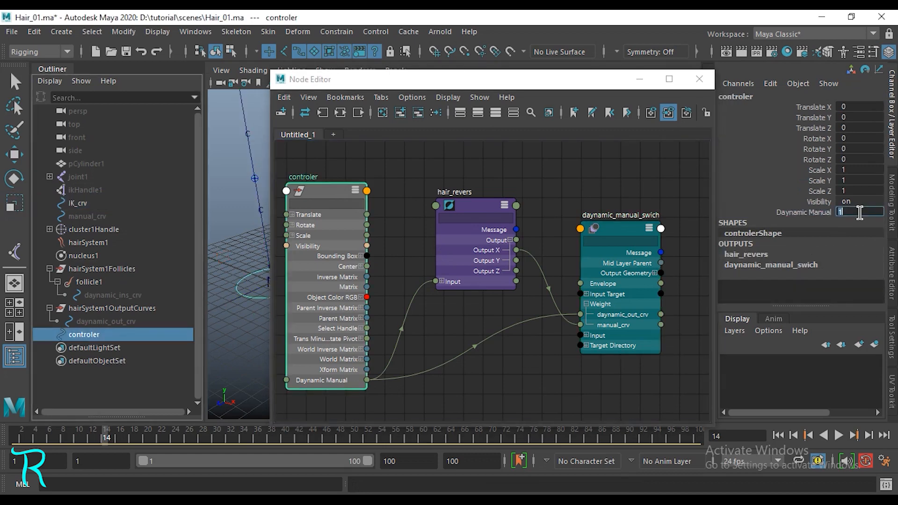
{"action": "left_click", "coordinate": [84, 204]}
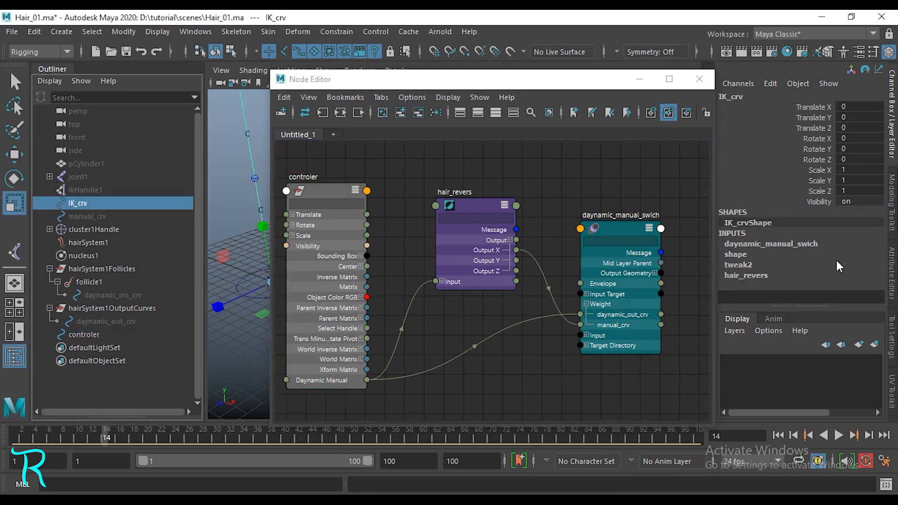
{"action": "left_click", "coordinate": [793, 244]}
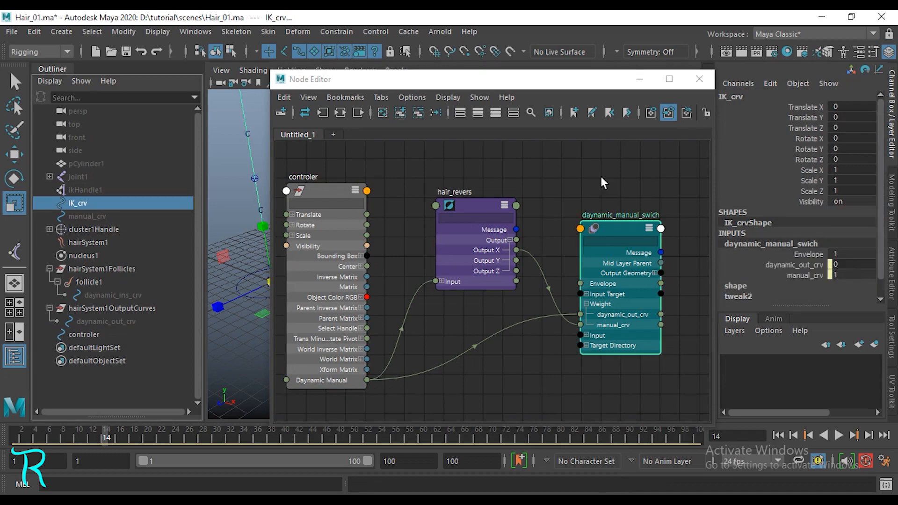
Review the rig diagram in Photoshop, return to Maya and close the Node Editor.
{"action": "key", "text": "alt+Tab"}
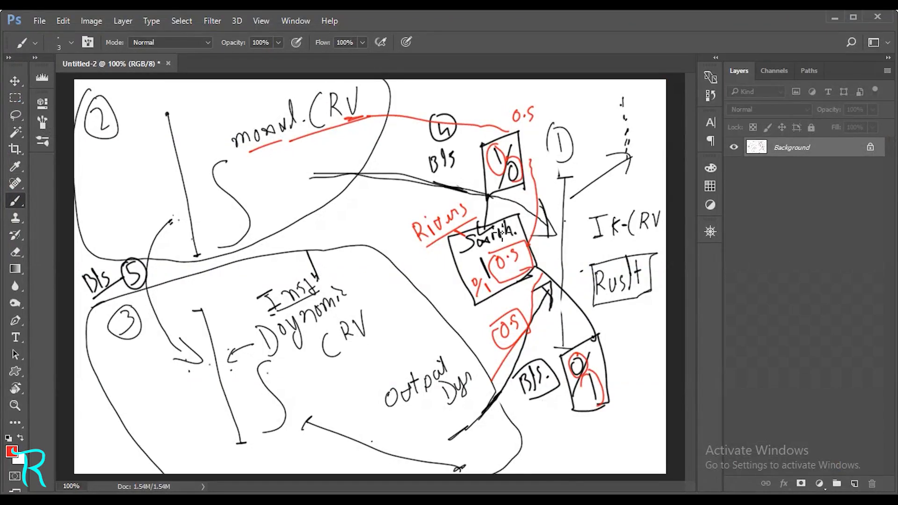
{"action": "left_click", "coordinate": [833, 17]}
{"action": "scroll", "coordinate": [609, 207], "scroll_direction": "down", "scroll_amount": 3}
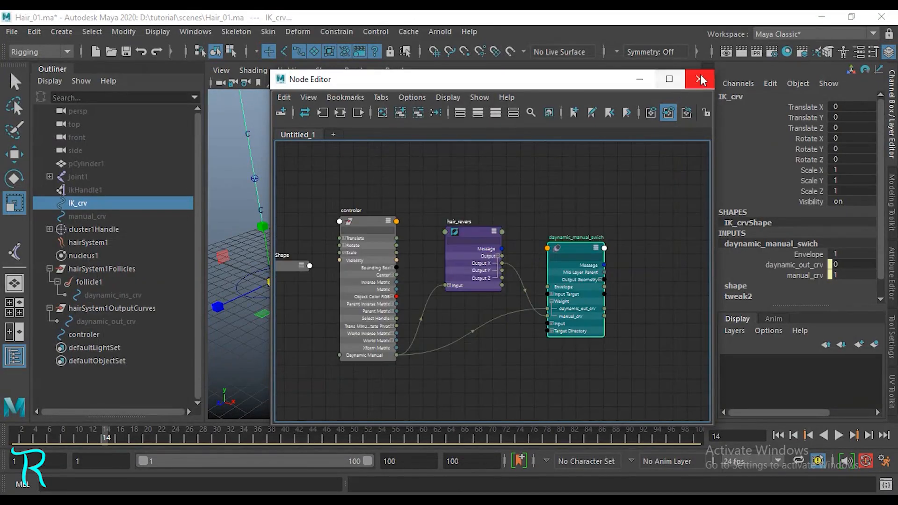
{"action": "left_click", "coordinate": [700, 79]}
{"action": "left_click_drag", "start_coordinate": [387, 277], "coordinate": [545, 181], "text": "alt"}
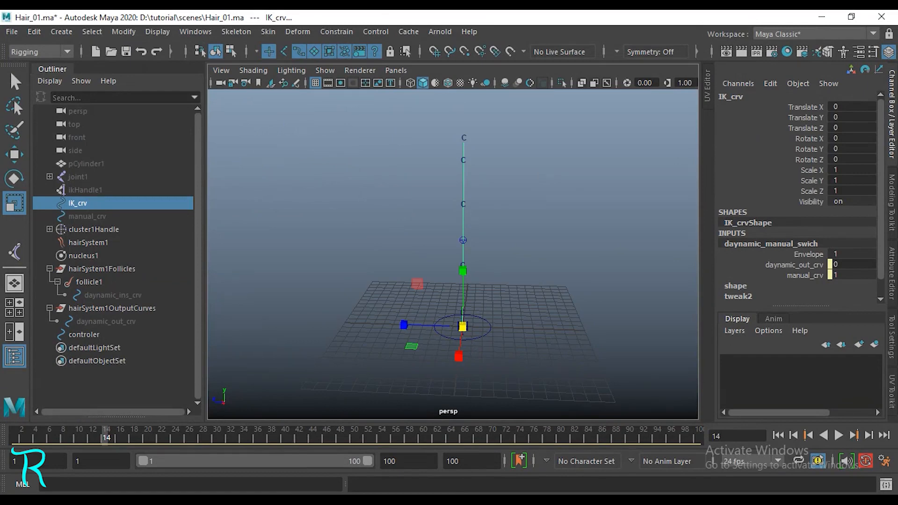
Switch to Photoshop and draw a circled 6 with an arrow mark beside the red Rivers label, then return to Maya.
{"action": "key", "text": "alt+Tab"}
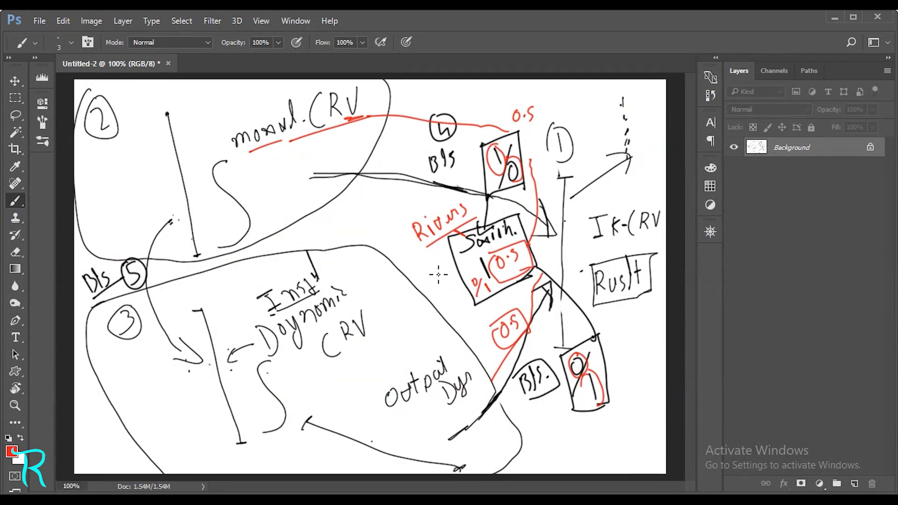
{"action": "mouse_move", "coordinate": [408, 195]}
{"action": "left_mouse_down"}
{"action": "mouse_move", "coordinate": [386, 220]}
{"action": "mouse_move", "coordinate": [393, 191]}
{"action": "left_mouse_up"}
{"action": "left_click_drag", "start_coordinate": [422, 206], "coordinate": [448, 202]}
{"action": "left_click_drag", "start_coordinate": [426, 212], "coordinate": [445, 212]}
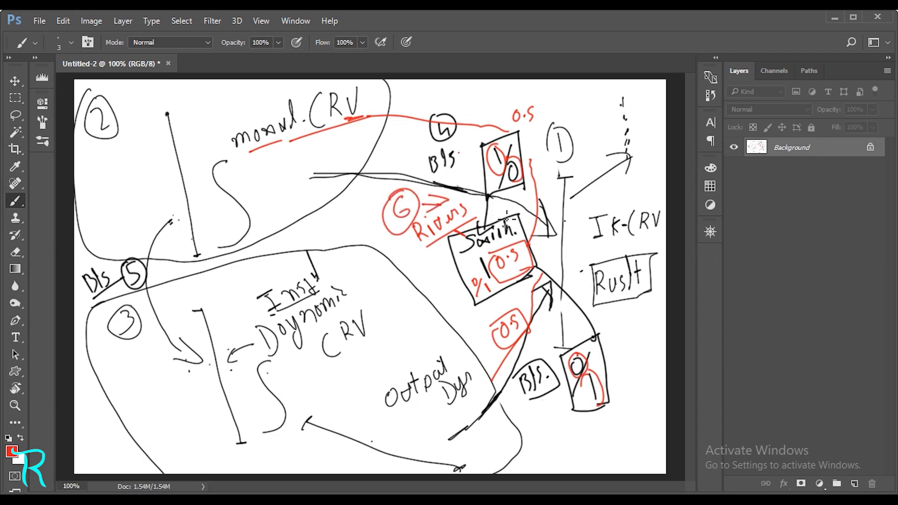
{"action": "left_click", "coordinate": [835, 19]}
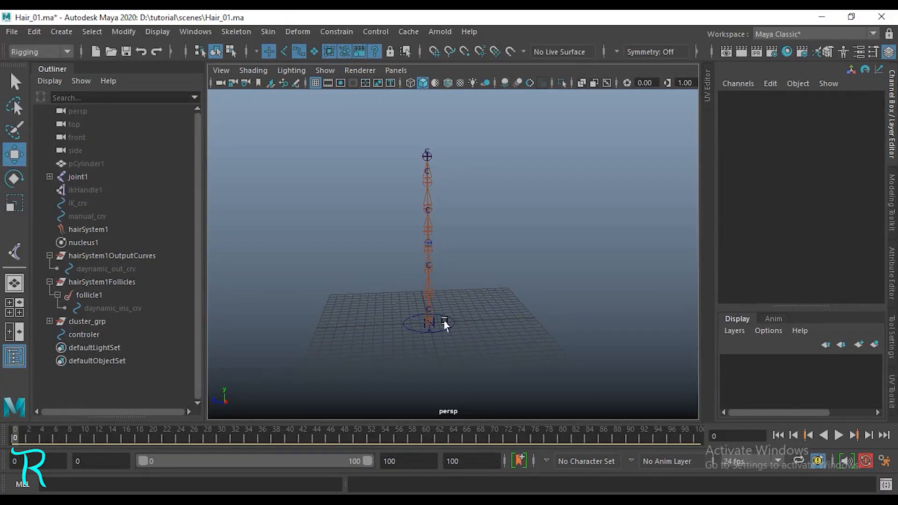
Move follicle1 along Z to about -10.45.
{"action": "scroll", "coordinate": [454, 331], "scroll_direction": "up", "scroll_amount": 3}
{"action": "left_click_drag", "start_coordinate": [453, 331], "coordinate": [513, 324], "text": "alt"}
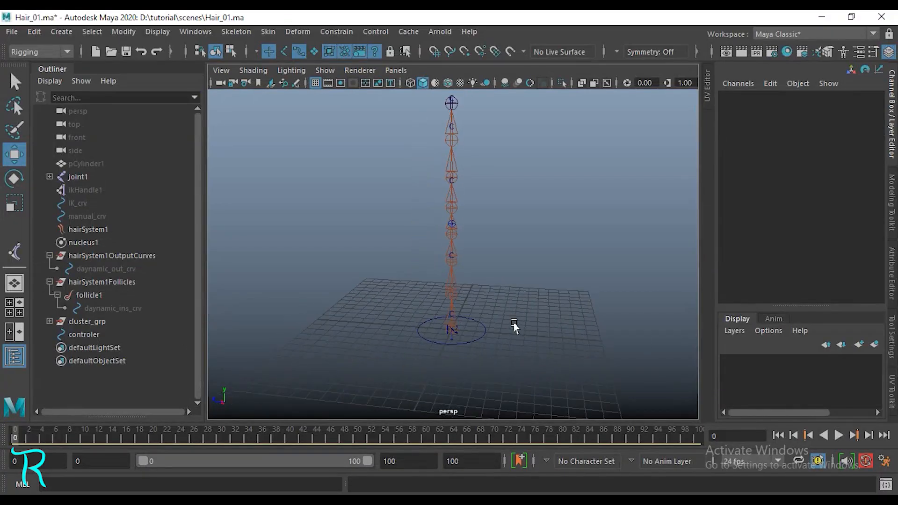
{"action": "left_click", "coordinate": [84, 295]}
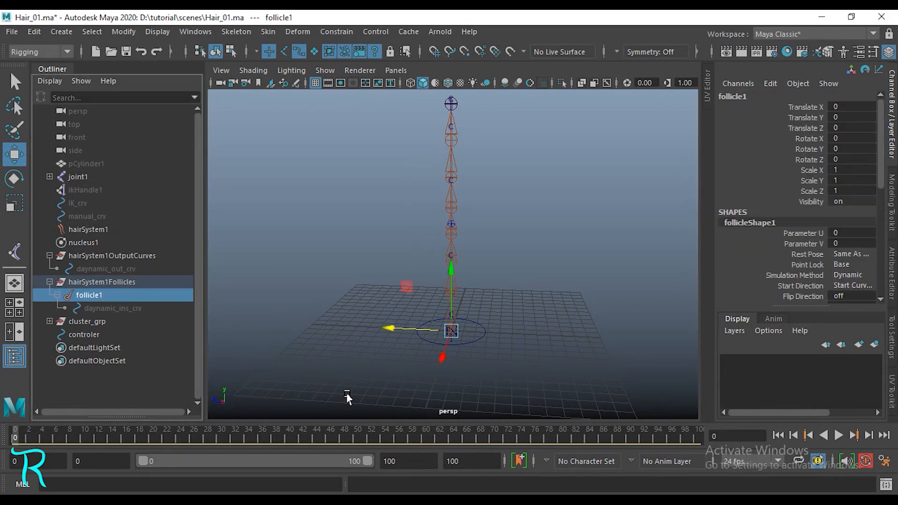
{"action": "left_click_drag", "start_coordinate": [391, 327], "coordinate": [457, 257]}
Play the simulation to see how the joint chain follows follicle1, and return to frame 0.
{"action": "scroll", "coordinate": [450, 261], "scroll_direction": "down", "scroll_amount": 3}
{"action": "key", "text": "alt+v"}
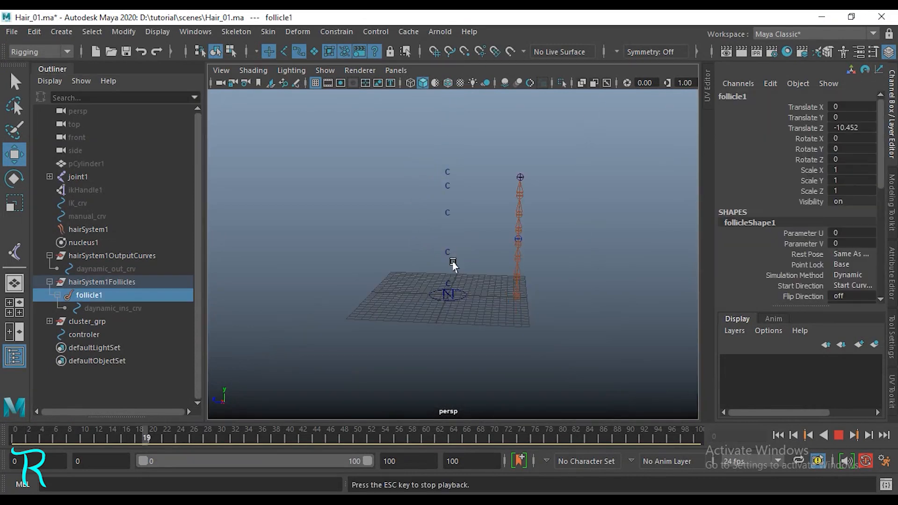
{"action": "key", "text": "Escape"}
{"action": "middle_click_drag", "start_coordinate": [423, 332], "coordinate": [435, 328], "text": "alt"}
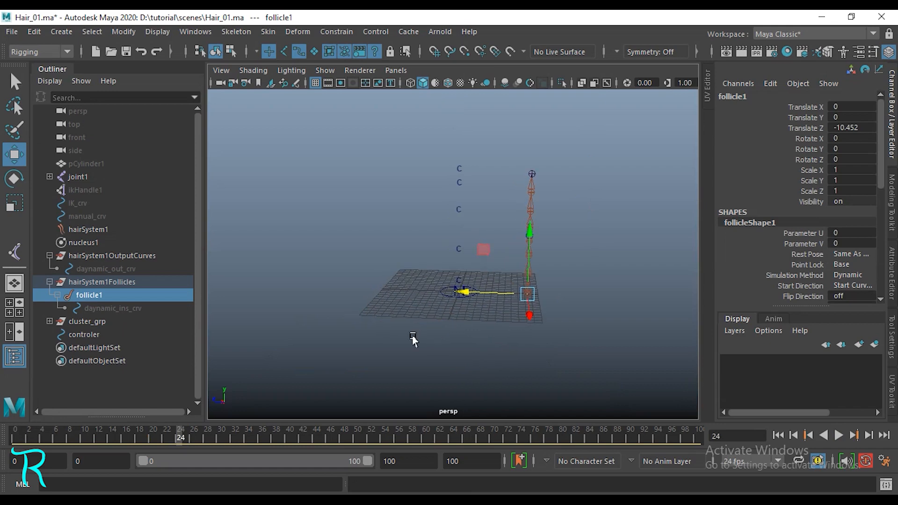
{"action": "left_click_drag", "start_coordinate": [64, 437], "coordinate": [15, 437]}
{"action": "scroll", "coordinate": [436, 296], "scroll_direction": "up", "scroll_amount": 3}
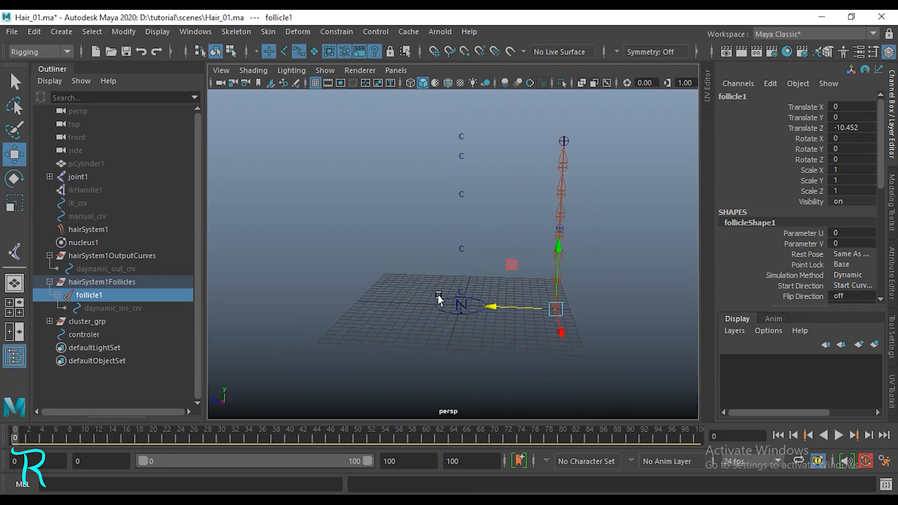
Select the controler curve and check its Daynamic Manual attribute.
{"action": "left_click", "coordinate": [442, 310]}
{"action": "left_click", "coordinate": [831, 212]}
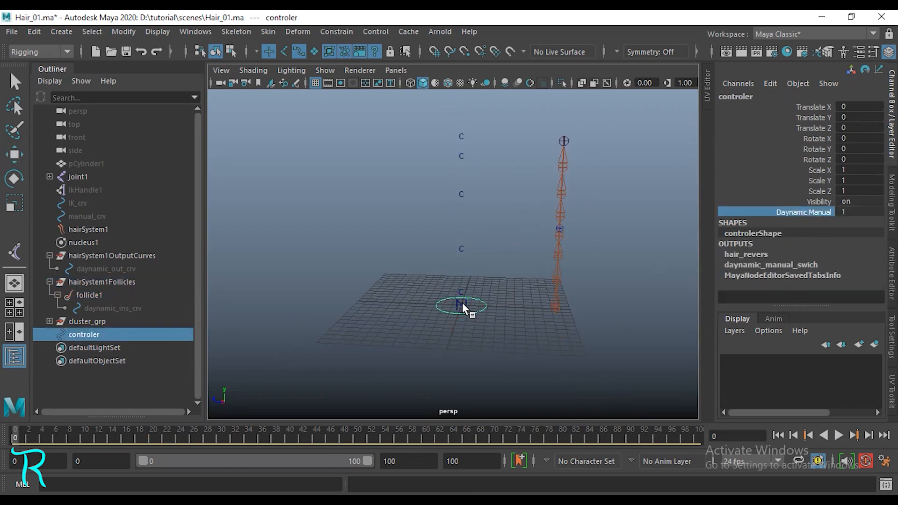
{"action": "middle_click_drag", "start_coordinate": [641, 327], "coordinate": [538, 344], "text": "alt"}
{"action": "scroll", "coordinate": [537, 344], "scroll_direction": "up", "scroll_amount": 3}
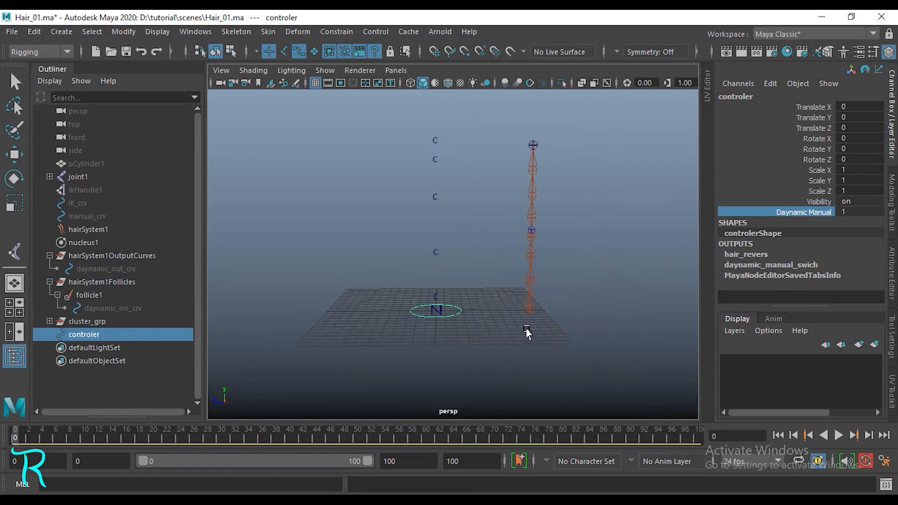
Key follicle1's transforms at frame 10 with Translate Z at -10.452.
{"action": "left_click", "coordinate": [92, 294]}
{"action": "key", "text": "w"}
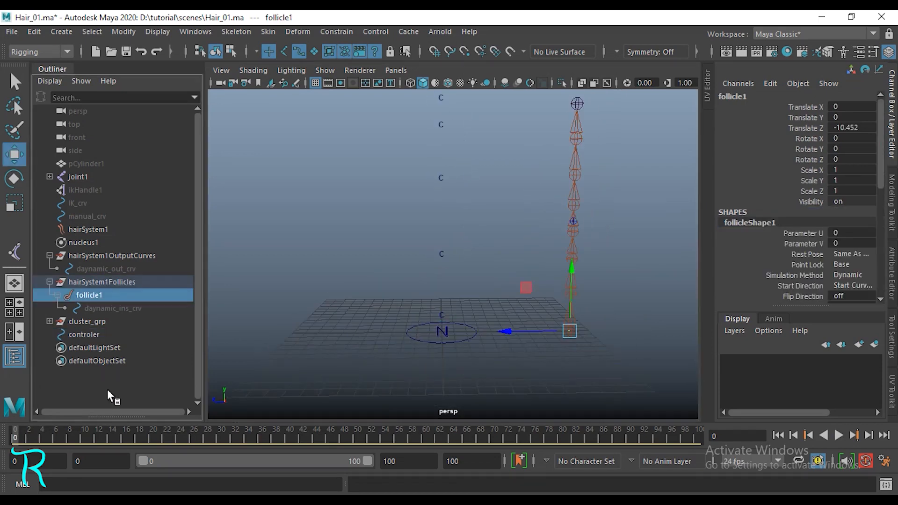
{"action": "left_click", "coordinate": [80, 436]}
{"action": "key", "text": "s"}
Return to the start frame and set follicle1's Translate Z to 0.
{"action": "left_click", "coordinate": [778, 435]}
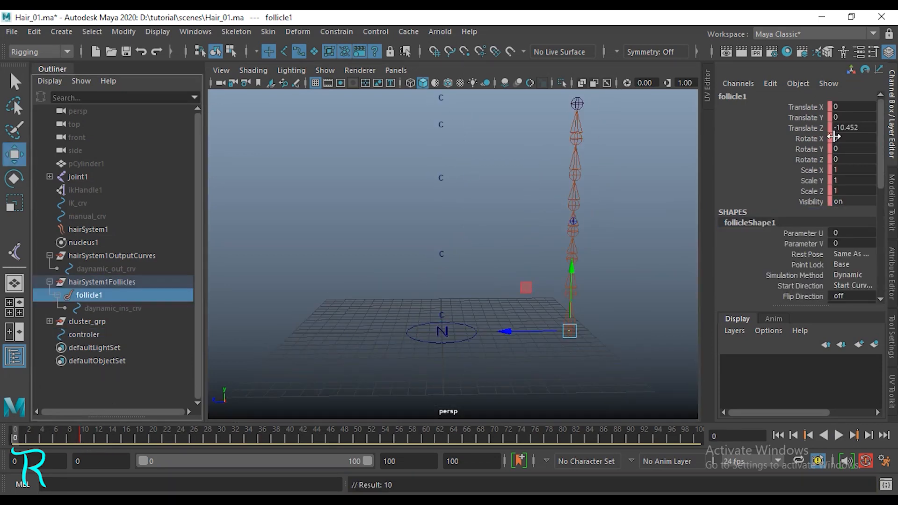
{"action": "double_click", "coordinate": [854, 127]}
{"action": "type", "text": "0"}
{"action": "key", "text": "Return"}
{"action": "scroll", "coordinate": [528, 292], "scroll_direction": "down", "scroll_amount": 4}
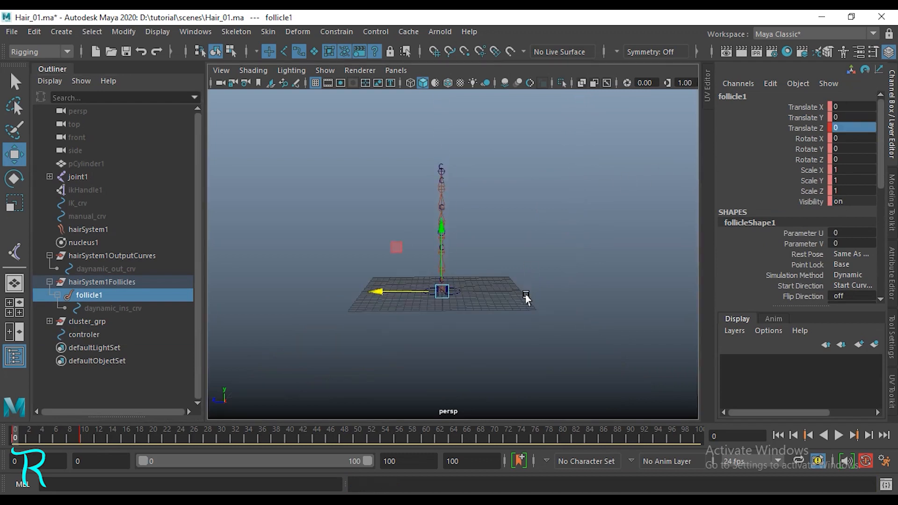
Play the follicle1 animation, try moving the upper three cluster handles to Translate Z 11.368, and replay the simulation.
{"action": "key", "text": "alt+v"}
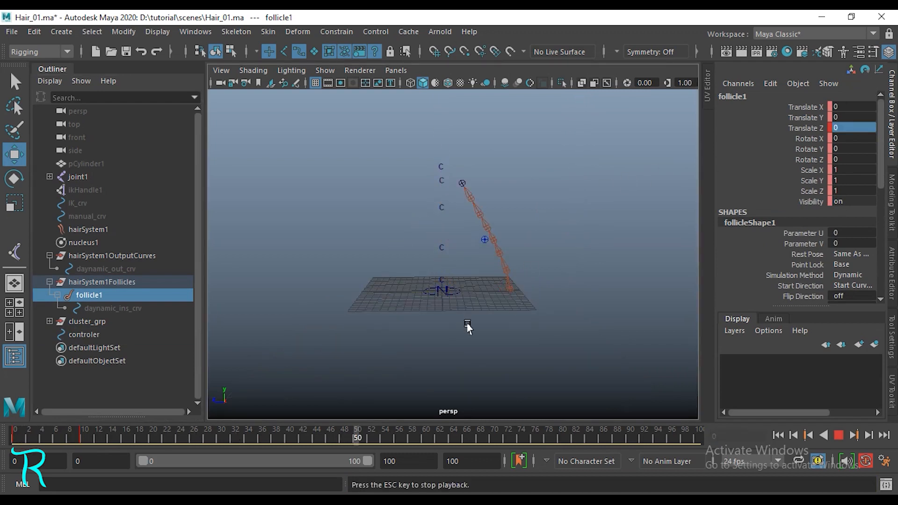
{"action": "key", "text": "Escape"}
{"action": "left_click_drag", "start_coordinate": [464, 201], "coordinate": [446, 220]}
{"action": "left_click_drag", "start_coordinate": [385, 216], "coordinate": [345, 228]}
{"action": "key", "text": "space"}
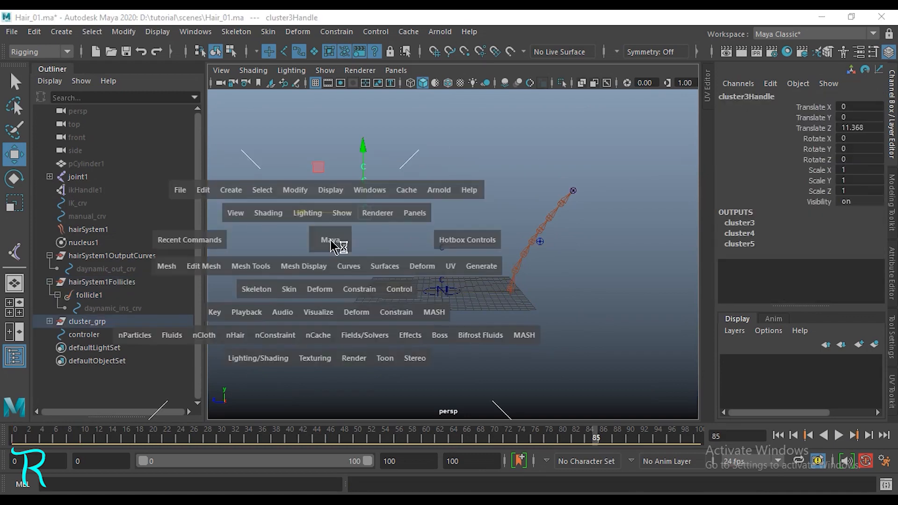
{"action": "left_click_drag", "start_coordinate": [542, 280], "coordinate": [503, 327], "text": "alt"}
{"action": "key", "text": "alt+v"}
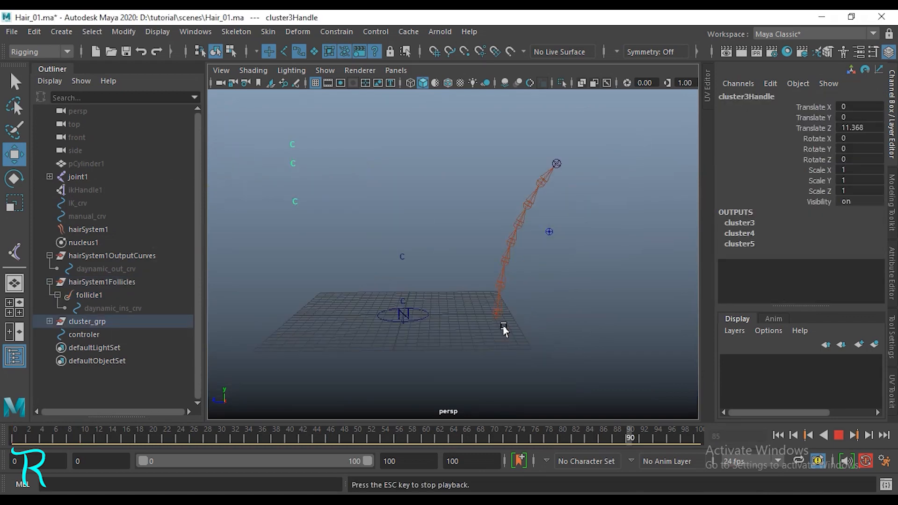
{"action": "key", "text": "Escape"}
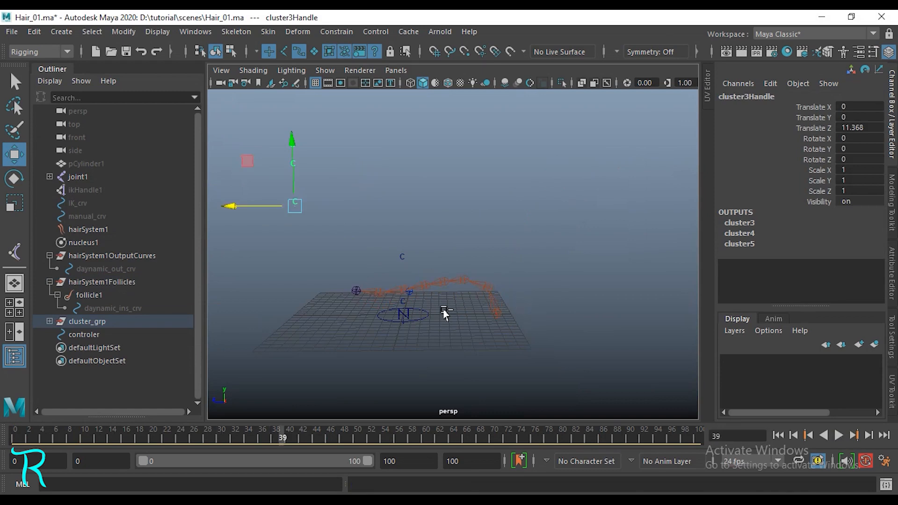
Undo the cluster handle move and follicle1's keyframes, back to frame 0.
{"action": "key", "text": "ctrl+z"}
{"action": "key", "text": "ctrl+z"}
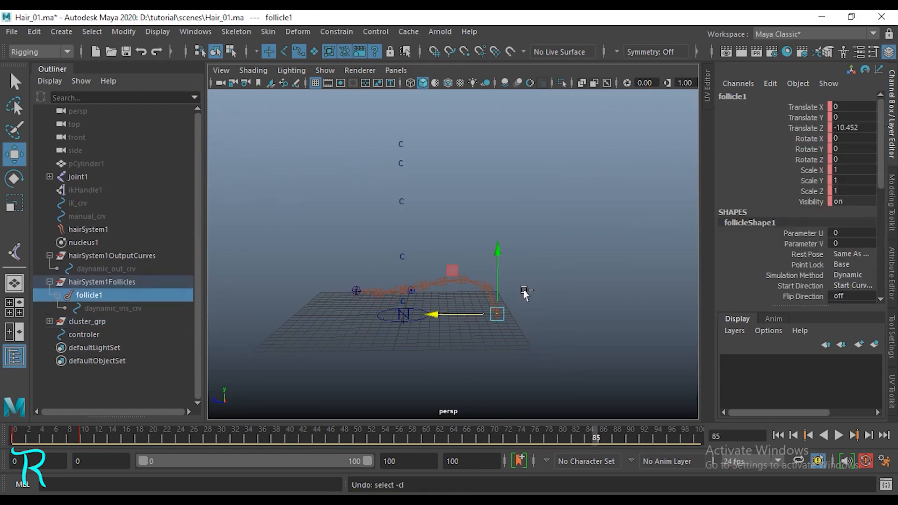
{"action": "key", "text": "ctrl+z"}
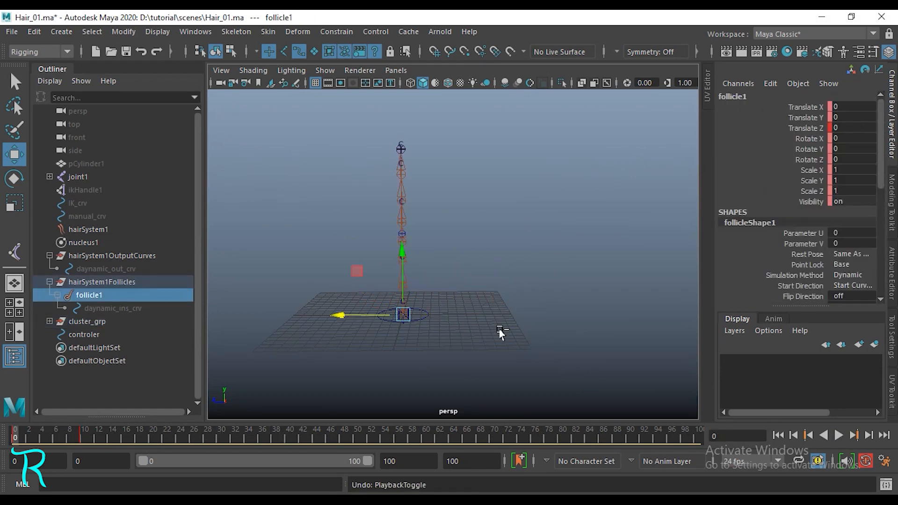
{"action": "key", "text": "ctrl+z"}
{"action": "key", "text": "ctrl+z"}
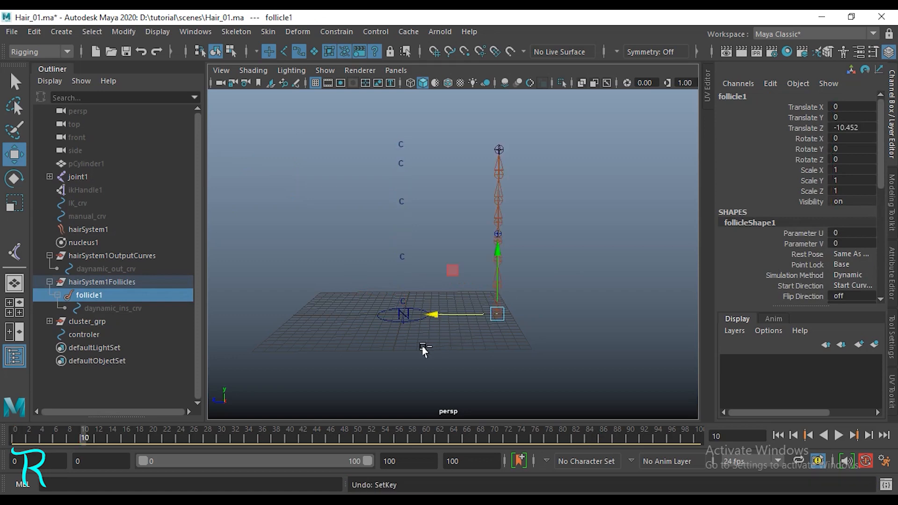
{"action": "key", "text": "ctrl+z"}
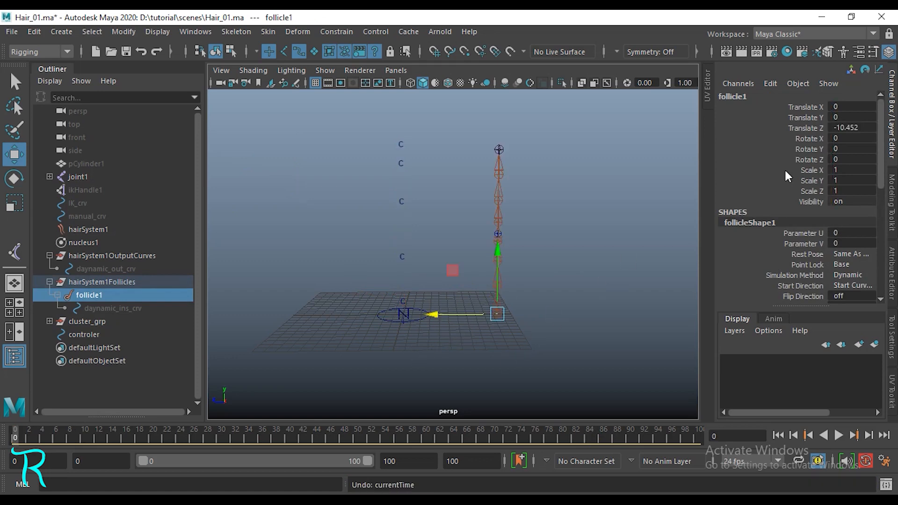
Set follicle1's Translate Z to 0 at the start frame.
{"action": "double_click", "coordinate": [864, 128]}
{"action": "type", "text": "0"}
{"action": "key", "text": "Return"}
{"action": "scroll", "coordinate": [454, 296], "scroll_direction": "up", "scroll_amount": 4}
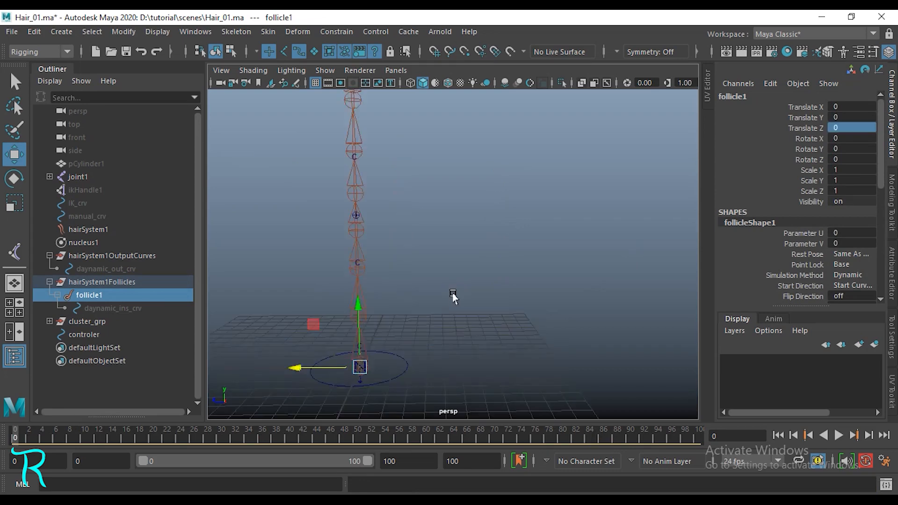
Select the controler curve around the base of the joint chain and inspect its attributes.
{"action": "left_click_drag", "start_coordinate": [453, 297], "coordinate": [427, 325], "text": "alt"}
{"action": "scroll", "coordinate": [427, 324], "scroll_direction": "down", "scroll_amount": 4}
{"action": "left_click_drag", "start_coordinate": [609, 328], "coordinate": [580, 339], "text": "alt"}
{"action": "scroll", "coordinate": [580, 339], "scroll_direction": "up", "scroll_amount": 2}
{"action": "scroll", "coordinate": [556, 332], "scroll_direction": "up", "scroll_amount": 3}
{"action": "left_click", "coordinate": [460, 376]}
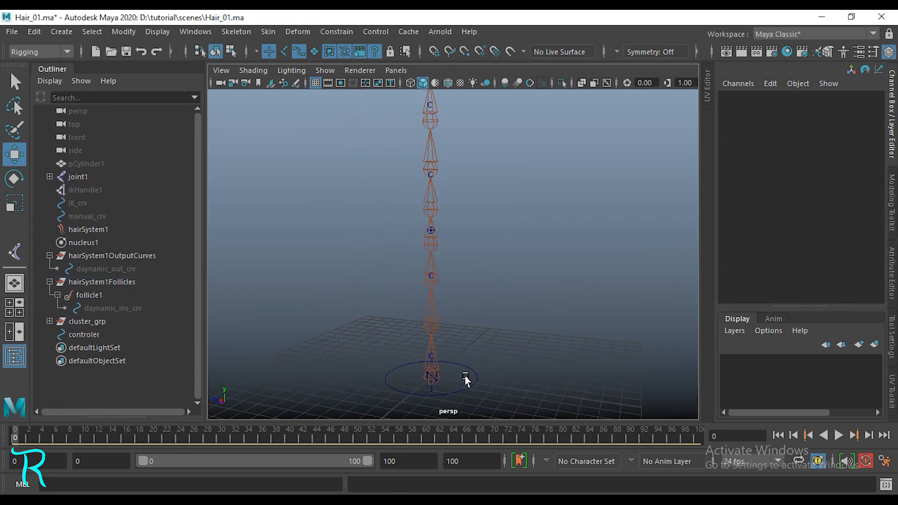
{"action": "left_click", "coordinate": [476, 373]}
{"action": "middle_click_drag", "start_coordinate": [562, 350], "coordinate": [585, 336], "text": "alt"}
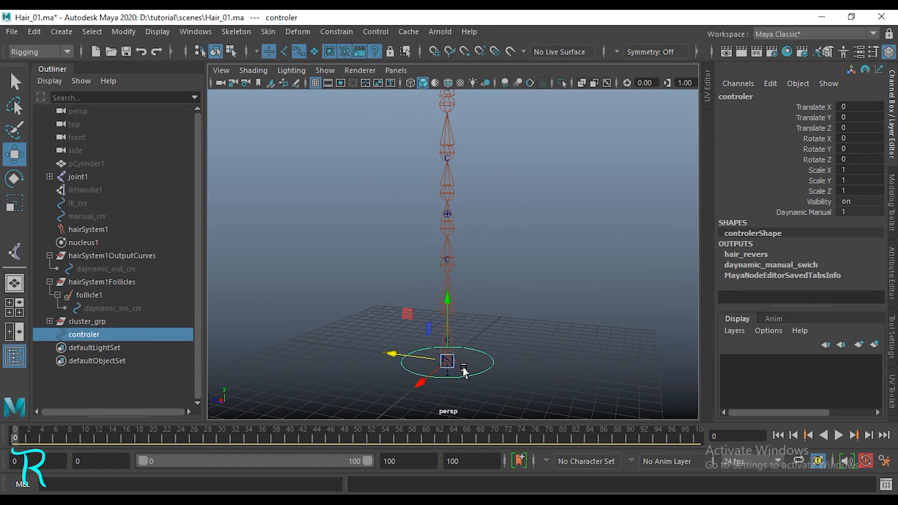
{"action": "middle_click_drag", "start_coordinate": [487, 377], "coordinate": [489, 364], "text": "alt"}
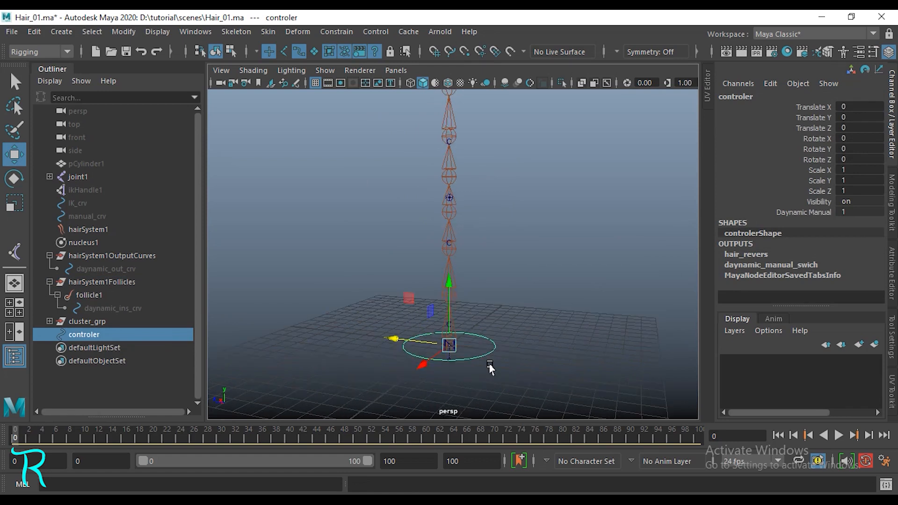
{"action": "left_click_drag", "start_coordinate": [489, 363], "coordinate": [508, 351], "text": "alt"}
Parent cluster_grp under the controler curve.
{"action": "left_click", "coordinate": [80, 321]}
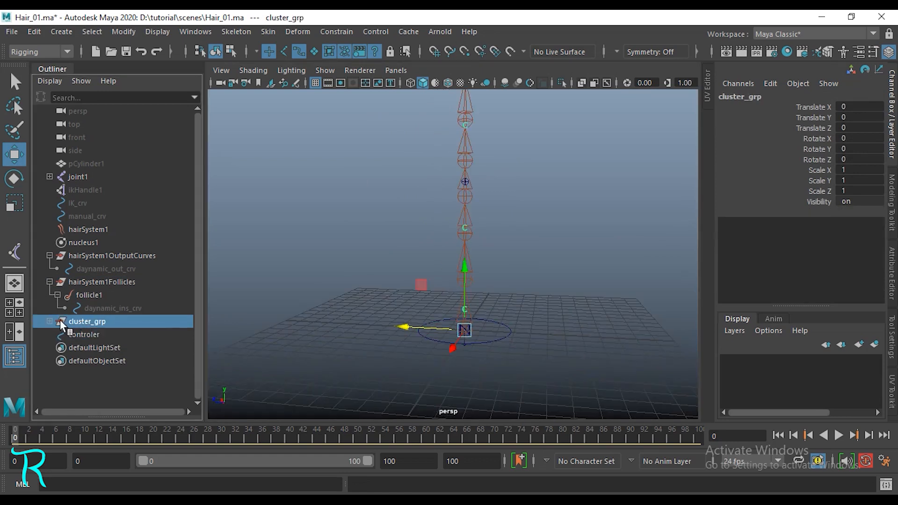
{"action": "left_click", "coordinate": [48, 322]}
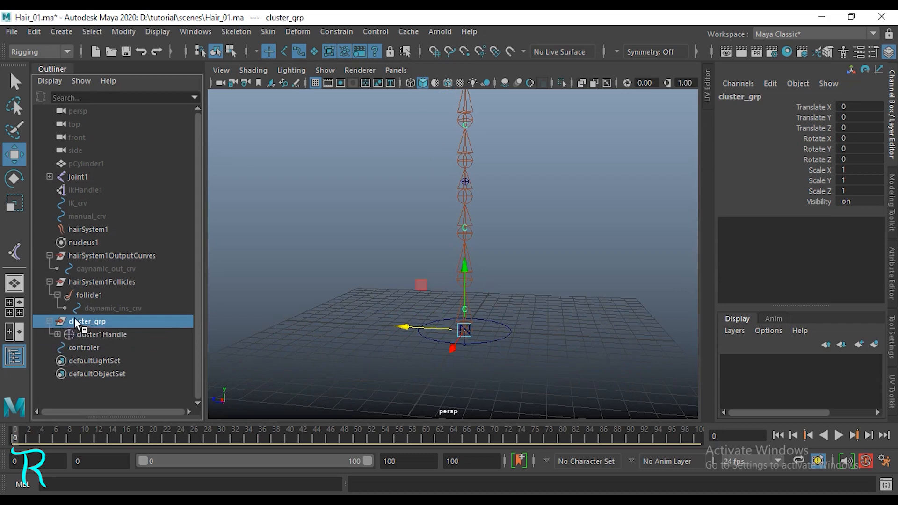
{"action": "left_click", "coordinate": [50, 321]}
{"action": "left_click_drag", "start_coordinate": [80, 321], "coordinate": [92, 333]}
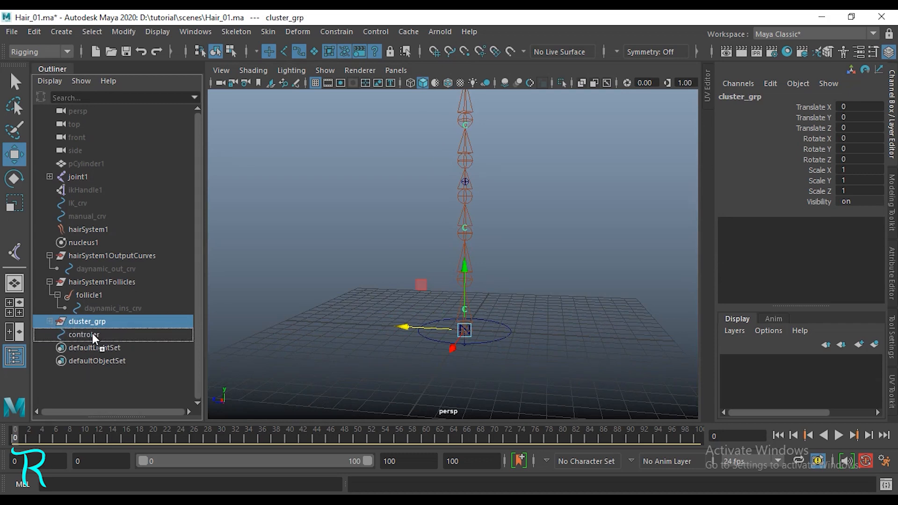
{"action": "middle_click_drag", "start_coordinate": [93, 333], "coordinate": [93, 333]}
Select the controler curve and move it to Translate Z -11.085 as a test.
{"action": "left_click", "coordinate": [104, 325]}
{"action": "scroll", "coordinate": [527, 330], "scroll_direction": "up", "scroll_amount": 2}
{"action": "left_click_drag", "start_coordinate": [473, 311], "coordinate": [570, 333], "text": "alt"}
{"action": "scroll", "coordinate": [540, 321], "scroll_direction": "down", "scroll_amount": 2}
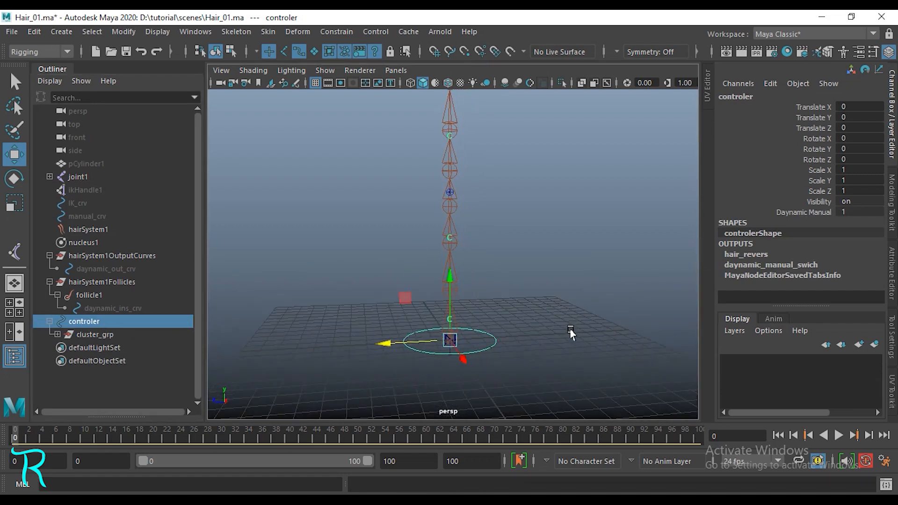
{"action": "left_click", "coordinate": [430, 337]}
{"action": "left_click", "coordinate": [389, 347]}
{"action": "left_click_drag", "start_coordinate": [381, 346], "coordinate": [488, 347]}
Play the simulation to check how the joint chain and clusters follow the moved controler, and return to frame 0.
{"action": "key", "text": "alt+v"}
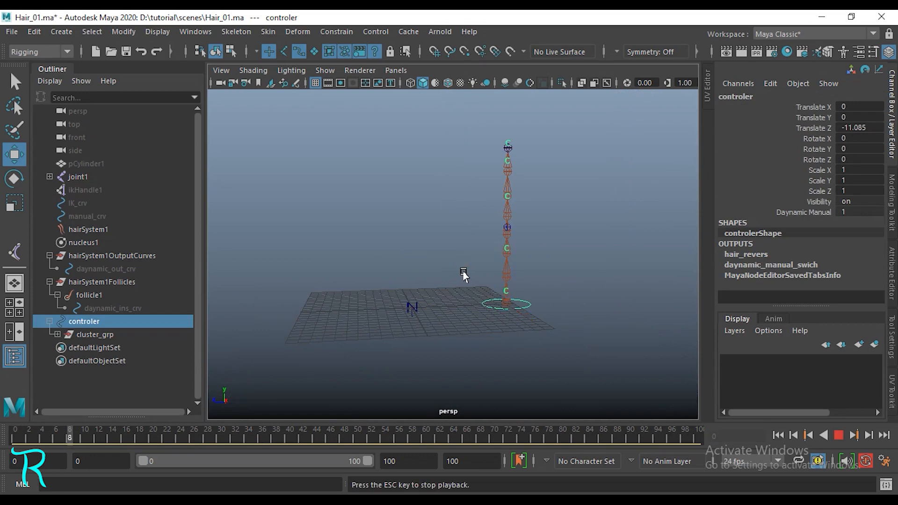
{"action": "key", "text": "alt+v"}
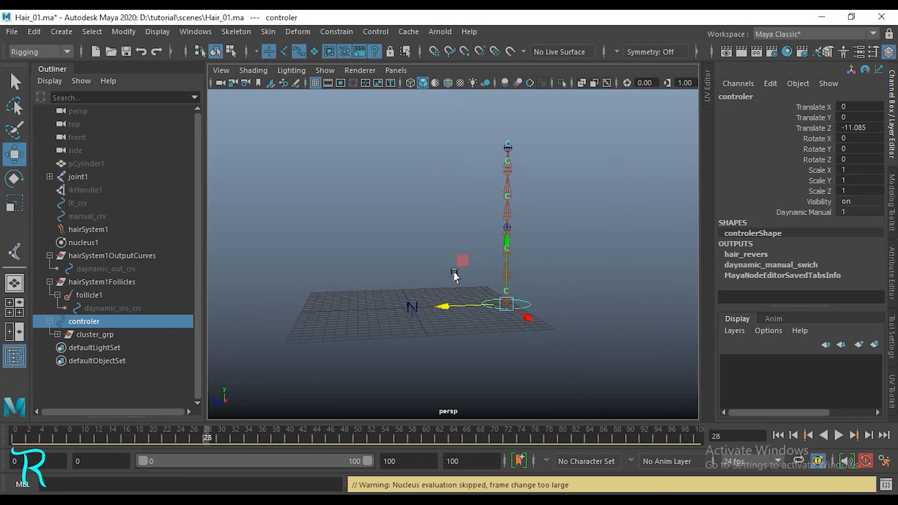
{"action": "key", "text": "ctrl+z"}
{"action": "left_click_drag", "start_coordinate": [454, 271], "coordinate": [454, 316], "text": "alt"}
{"action": "scroll", "coordinate": [421, 322], "scroll_direction": "up", "scroll_amount": 3}
{"action": "key", "text": "alt+v"}
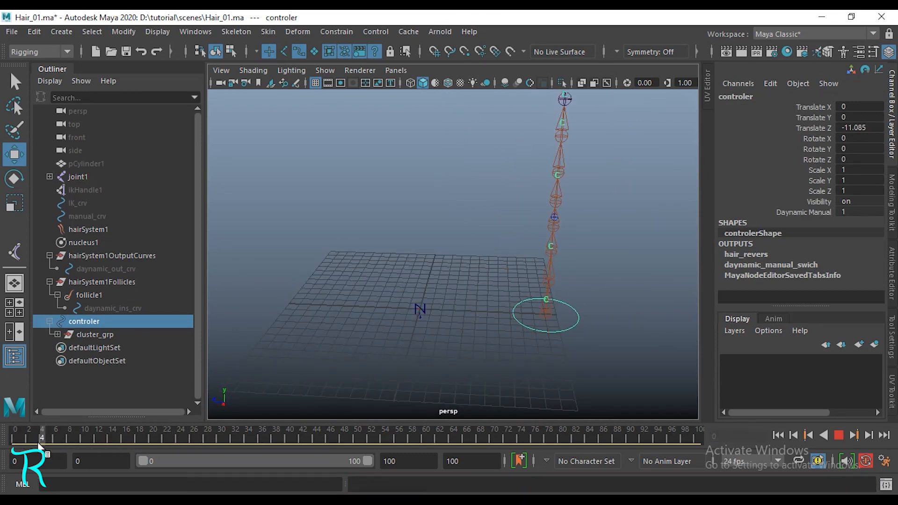
{"action": "key", "text": "Escape"}
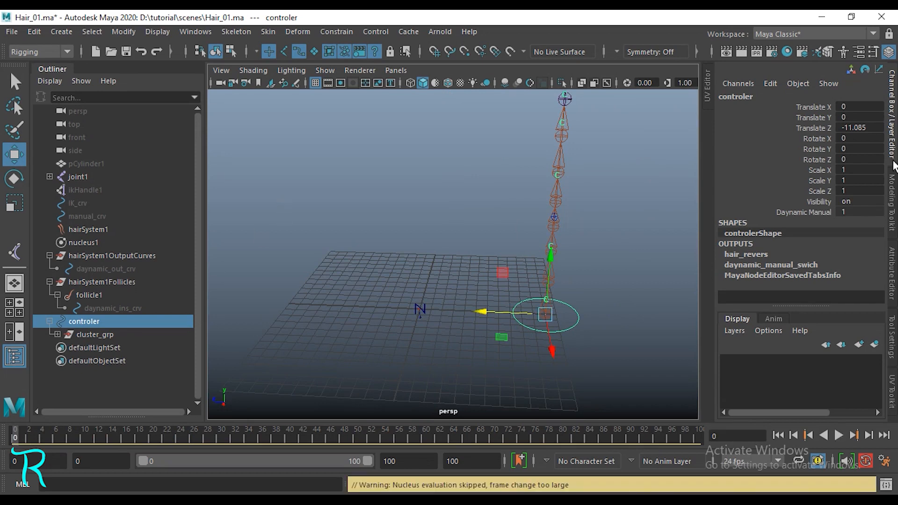
Set the controler's Translate Z to 0 and key all its channels at frame 0.
{"action": "left_click", "coordinate": [856, 128]}
{"action": "type", "text": "0"}
{"action": "key", "text": "Return"}
{"action": "middle_click_drag", "start_coordinate": [310, 312], "coordinate": [357, 296], "text": "alt"}
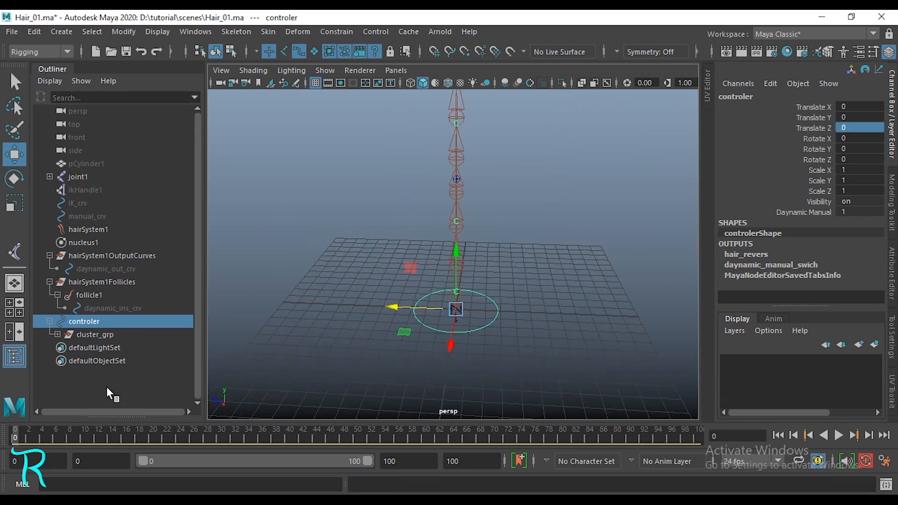
{"action": "key", "text": "s"}
Key the controler's Translate Z at -8.21 on frame 10 and hold that pose with a key at frame 21.
{"action": "left_click_drag", "start_coordinate": [14, 435], "coordinate": [86, 436]}
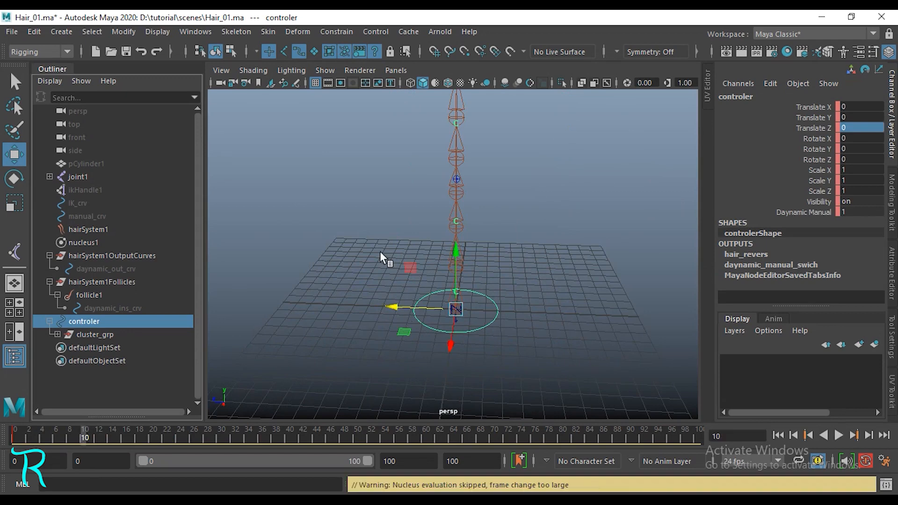
{"action": "middle_click_drag", "start_coordinate": [379, 251], "coordinate": [502, 249]}
{"action": "scroll", "coordinate": [505, 262], "scroll_direction": "down", "scroll_amount": 5}
{"action": "left_click_drag", "start_coordinate": [515, 310], "coordinate": [513, 297], "text": "alt"}
{"action": "middle_click_drag", "start_coordinate": [513, 297], "coordinate": [468, 306], "text": "alt"}
{"action": "scroll", "coordinate": [449, 314], "scroll_direction": "up", "scroll_amount": 5}
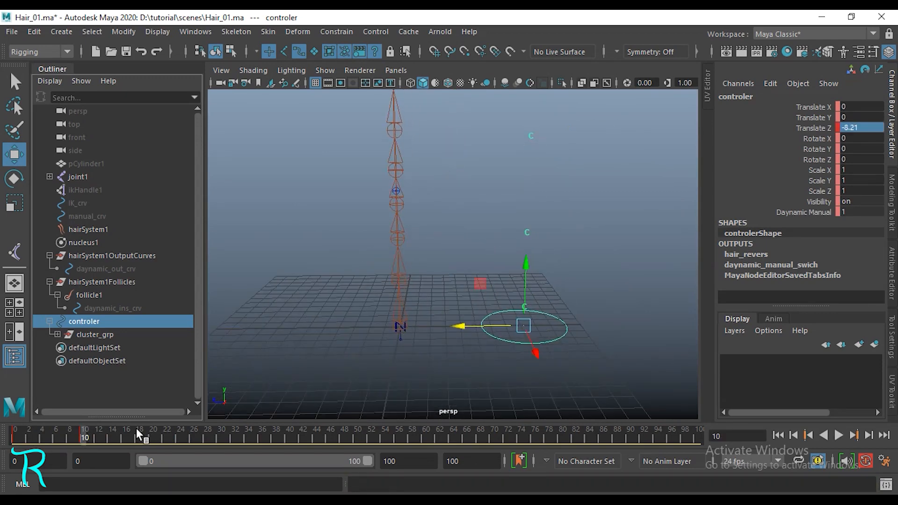
{"action": "key", "text": "alt+v"}
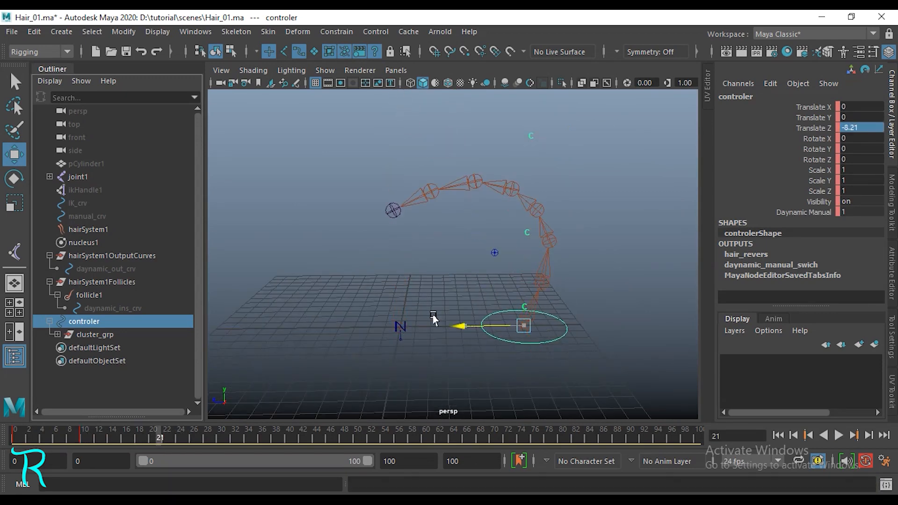
{"action": "mouse_move", "coordinate": [428, 309]}
{"action": "middle_mouse_down"}
{"action": "mouse_move", "coordinate": [442, 309]}
{"action": "mouse_move", "coordinate": [419, 311]}
{"action": "middle_mouse_up"}
{"action": "key", "text": "s"}
Key the controler at frame 36 with Translate Z at 6.808.
{"action": "left_click", "coordinate": [226, 431]}
{"action": "left_click_drag", "start_coordinate": [225, 432], "coordinate": [268, 435]}
{"action": "middle_click_drag", "start_coordinate": [330, 380], "coordinate": [153, 322]}
{"action": "key", "text": "s"}
Play the keyed controler motion to check the hair simulation, and return to frame 0.
{"action": "middle_click_drag", "start_coordinate": [398, 320], "coordinate": [434, 325], "text": "alt"}
{"action": "key", "text": "alt+v"}
{"action": "key", "text": "alt+v"}
{"action": "left_click_drag", "start_coordinate": [97, 440], "coordinate": [13, 438]}
{"action": "scroll", "coordinate": [535, 316], "scroll_direction": "down", "scroll_amount": 5}
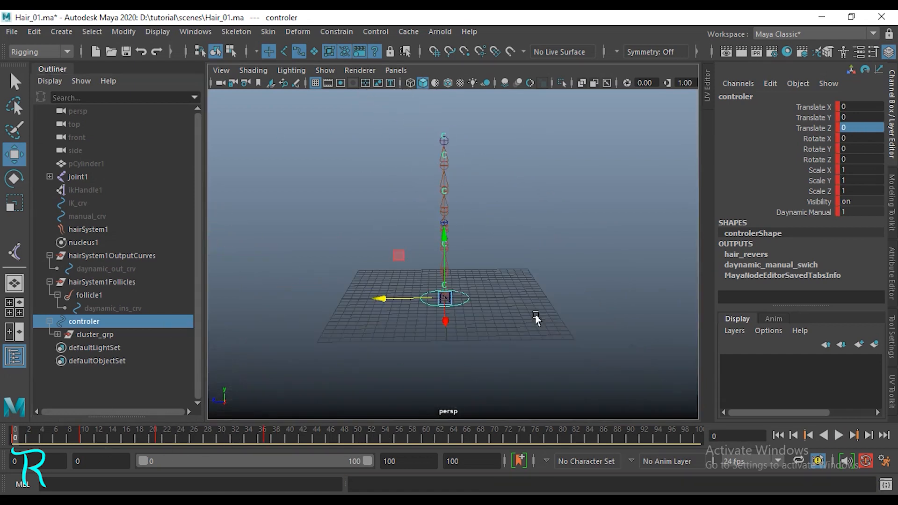
Break the keyframe connection on the controler's Daynamic Manual attribute.
{"action": "middle_click_drag", "start_coordinate": [535, 317], "coordinate": [483, 318], "text": "alt"}
{"action": "left_click", "coordinate": [818, 212]}
{"action": "right_click", "coordinate": [818, 208]}
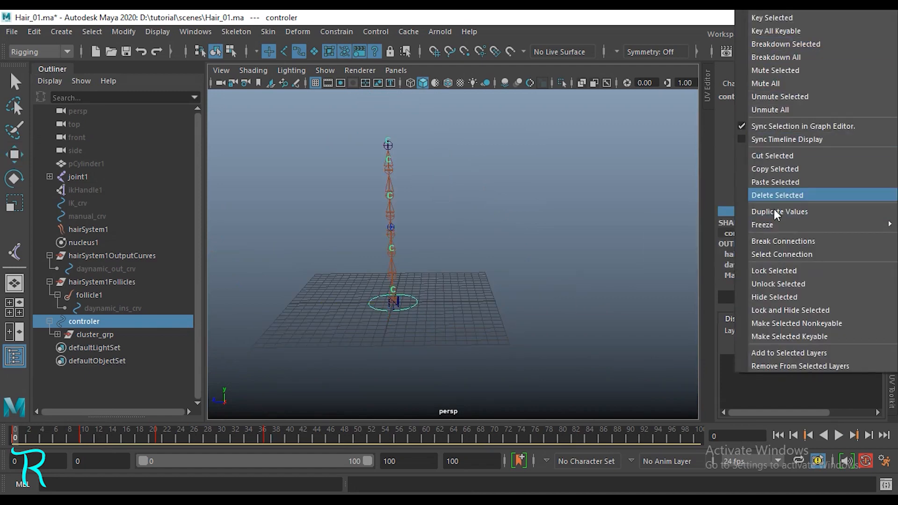
{"action": "left_click", "coordinate": [776, 239]}
Play the animation with Daynamic Manual at 1 to examine the dynamic movement of the joint chain.
{"action": "scroll", "coordinate": [461, 326], "scroll_direction": "down", "scroll_amount": 3}
{"action": "middle_click_drag", "start_coordinate": [461, 326], "coordinate": [493, 308], "text": "alt"}
{"action": "scroll", "coordinate": [567, 328], "scroll_direction": "up", "scroll_amount": 6}
{"action": "scroll", "coordinate": [550, 323], "scroll_direction": "down", "scroll_amount": 3}
{"action": "left_click_drag", "start_coordinate": [493, 307], "coordinate": [542, 290], "text": "alt"}
{"action": "middle_click_drag", "start_coordinate": [543, 290], "coordinate": [529, 334], "text": "alt"}
{"action": "key", "text": "alt+v"}
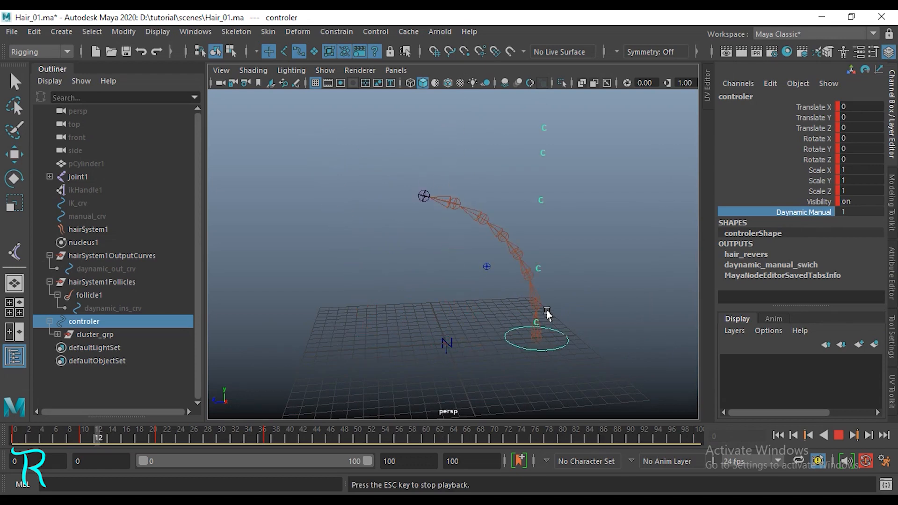
{"action": "key", "text": "Escape"}
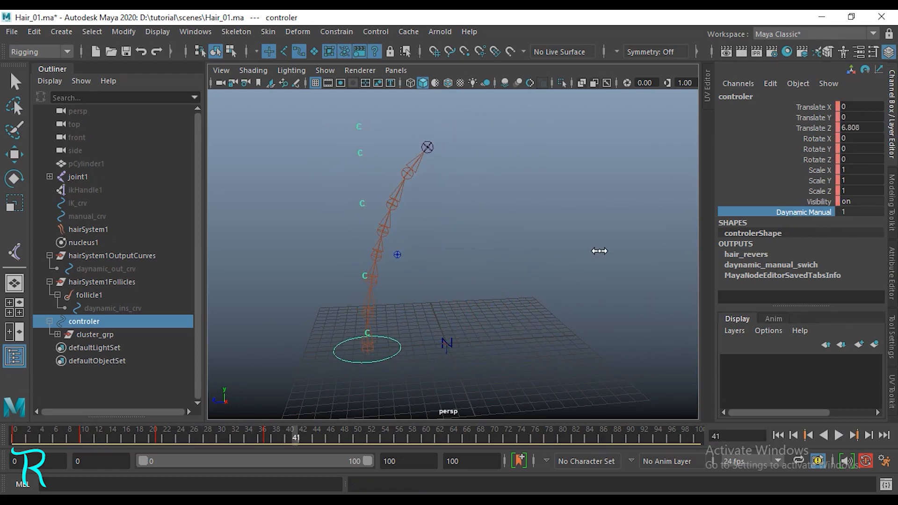
Set the controler's Daynamic Manual to 0 and play the animation to check the manual mode.
{"action": "middle_click_drag", "start_coordinate": [597, 251], "coordinate": [251, 253]}
{"action": "key", "text": "alt+v"}
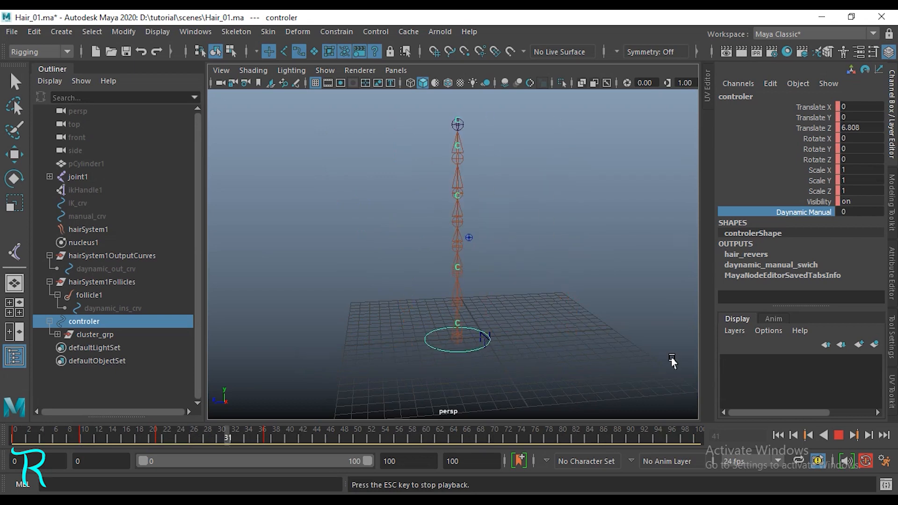
{"action": "key", "text": "Escape"}
{"action": "left_click", "coordinate": [273, 430]}
{"action": "left_click_drag", "start_coordinate": [273, 436], "coordinate": [207, 436]}
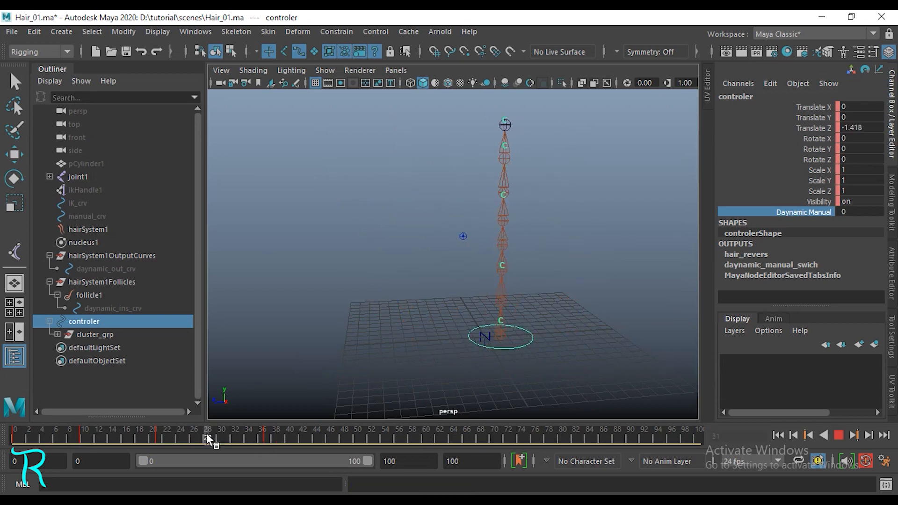
Rotate the upper three cluster handles to Rotate X 67.694 and play the animation to check the manual bend.
{"action": "left_click_drag", "start_coordinate": [450, 273], "coordinate": [473, 272]}
{"action": "left_click_drag", "start_coordinate": [552, 176], "coordinate": [423, 246]}
{"action": "key", "text": "e"}
{"action": "key", "text": "alt+v"}
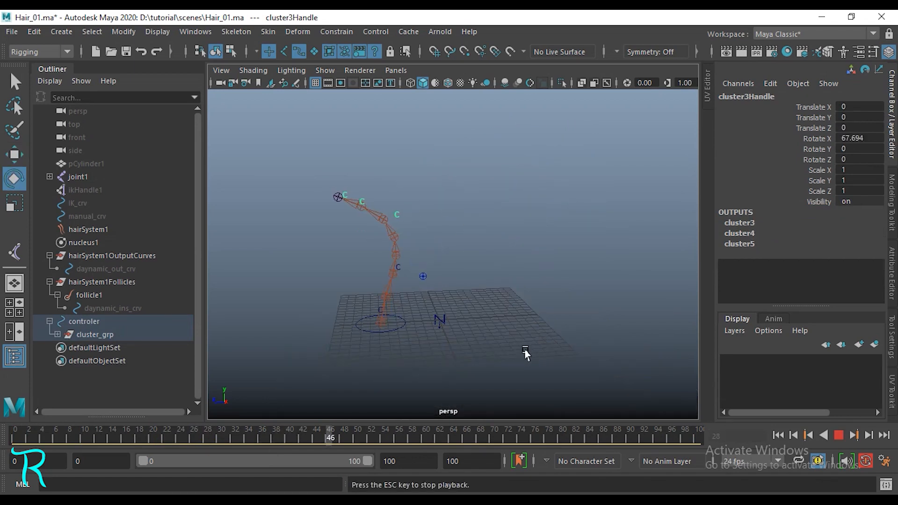
{"action": "key", "text": "alt+v"}
Select the controler curve and set its Daynamic Manual to 0.5.
{"action": "left_click", "coordinate": [390, 329]}
{"action": "key", "text": "w"}
{"action": "left_click_drag", "start_coordinate": [389, 330], "coordinate": [587, 318], "text": "alt"}
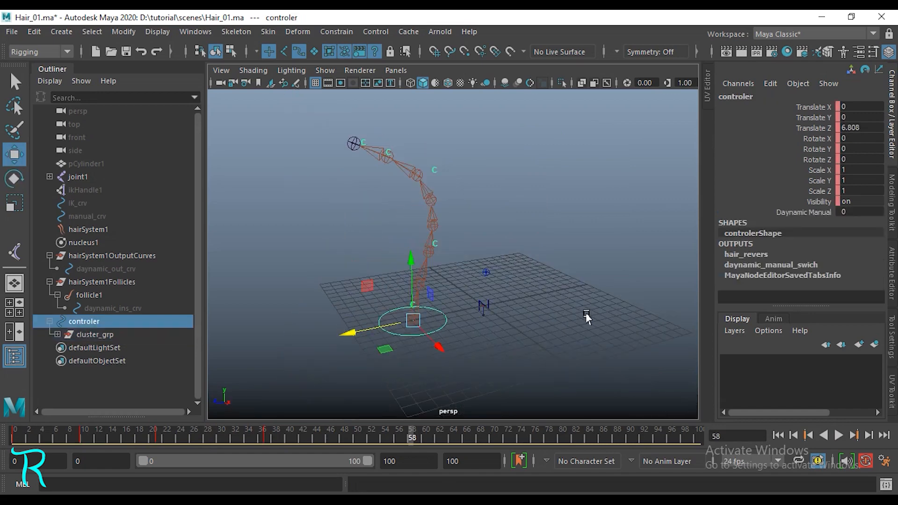
{"action": "left_click", "coordinate": [798, 214]}
{"action": "scroll", "coordinate": [569, 317], "scroll_direction": "up", "scroll_amount": 3}
{"action": "middle_click_drag", "start_coordinate": [569, 316], "coordinate": [581, 329], "text": "alt"}
{"action": "left_click", "coordinate": [868, 213]}
{"action": "type", "text": "0.5"}
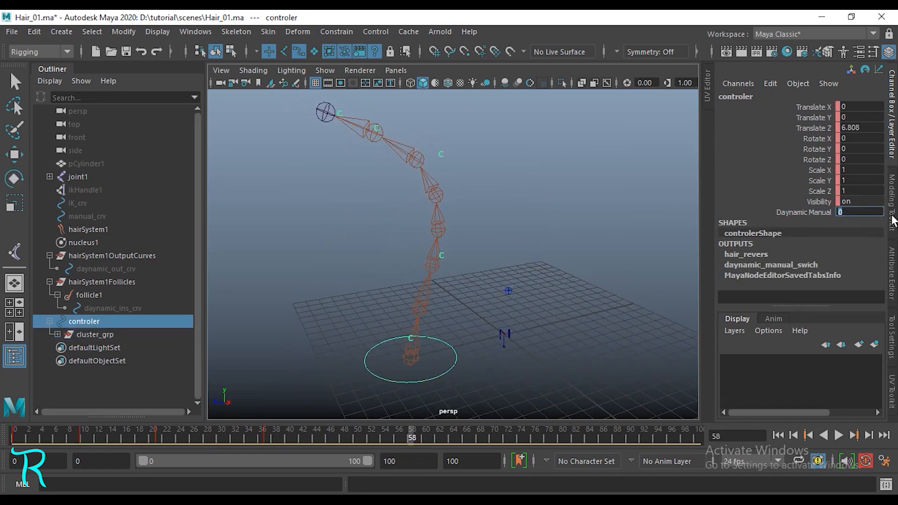
{"action": "key", "text": "Return"}
{"action": "middle_click_drag", "start_coordinate": [538, 250], "coordinate": [558, 241], "text": "alt"}
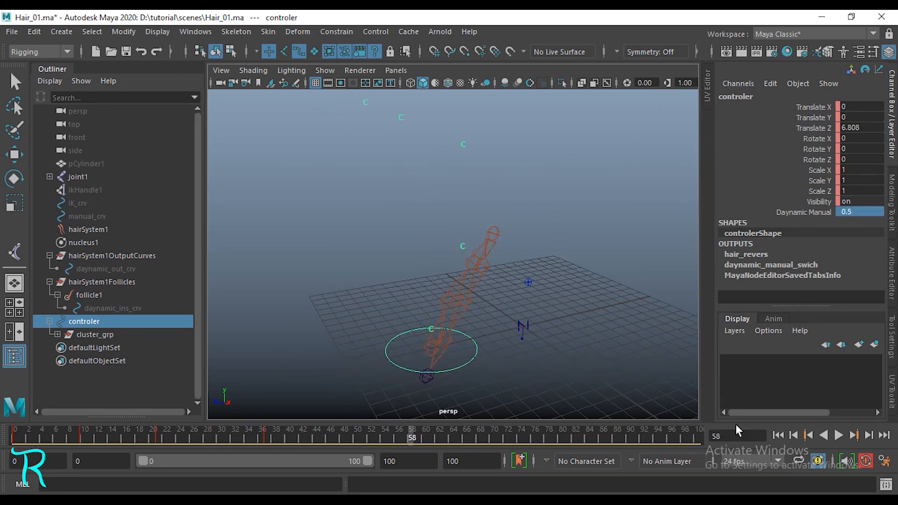
Play the animation from the first frame with Daynamic Manual at 0.5 to examine the blended movement of the joint chain.
{"action": "left_click", "coordinate": [780, 435]}
{"action": "scroll", "coordinate": [573, 295], "scroll_direction": "down", "scroll_amount": 3}
{"action": "middle_click_drag", "start_coordinate": [574, 295], "coordinate": [546, 316], "text": "alt"}
{"action": "scroll", "coordinate": [480, 285], "scroll_direction": "up", "scroll_amount": 2}
{"action": "left_click_drag", "start_coordinate": [546, 316], "coordinate": [525, 340], "text": "alt"}
{"action": "scroll", "coordinate": [480, 288], "scroll_direction": "up", "scroll_amount": 2}
{"action": "key", "text": "alt+v"}
{"action": "left_click_drag", "start_coordinate": [451, 292], "coordinate": [371, 264], "text": "alt"}
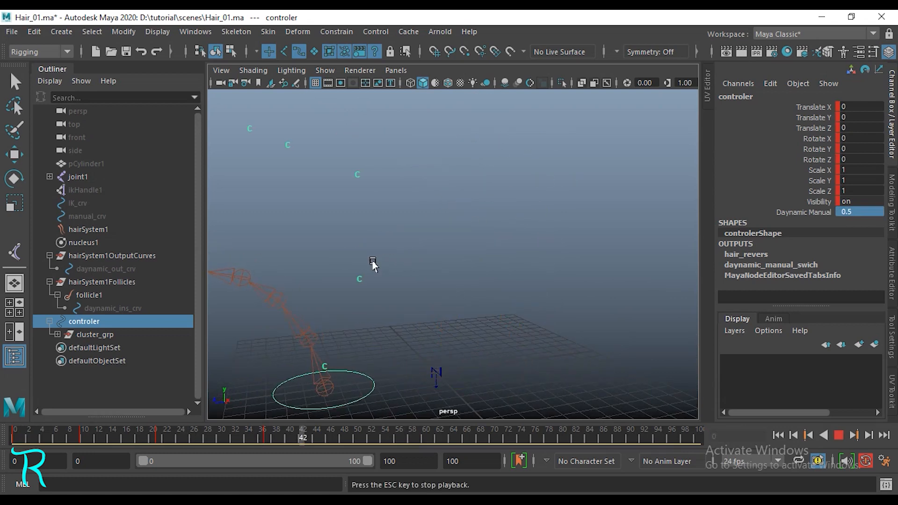
{"action": "scroll", "coordinate": [457, 269], "scroll_direction": "down", "scroll_amount": 3}
{"action": "middle_click_drag", "start_coordinate": [472, 269], "coordinate": [534, 276], "text": "alt"}
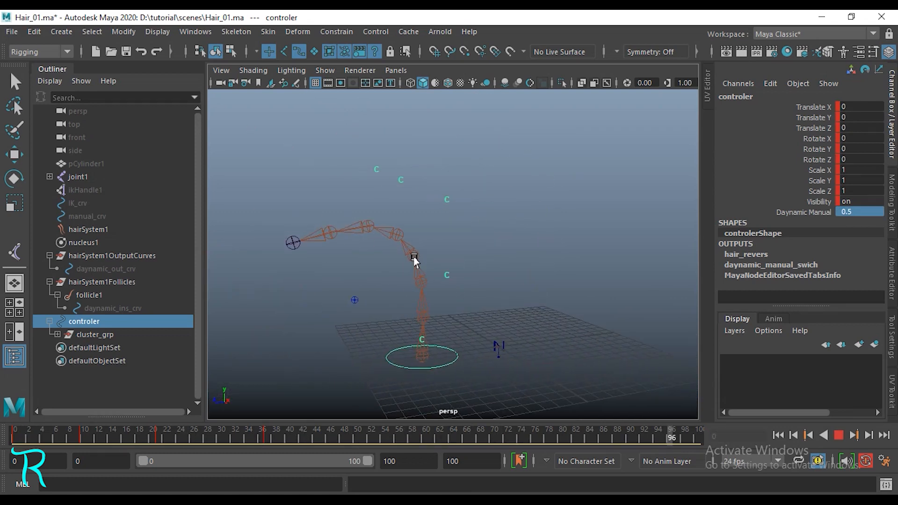
{"action": "key", "text": "alt+v"}
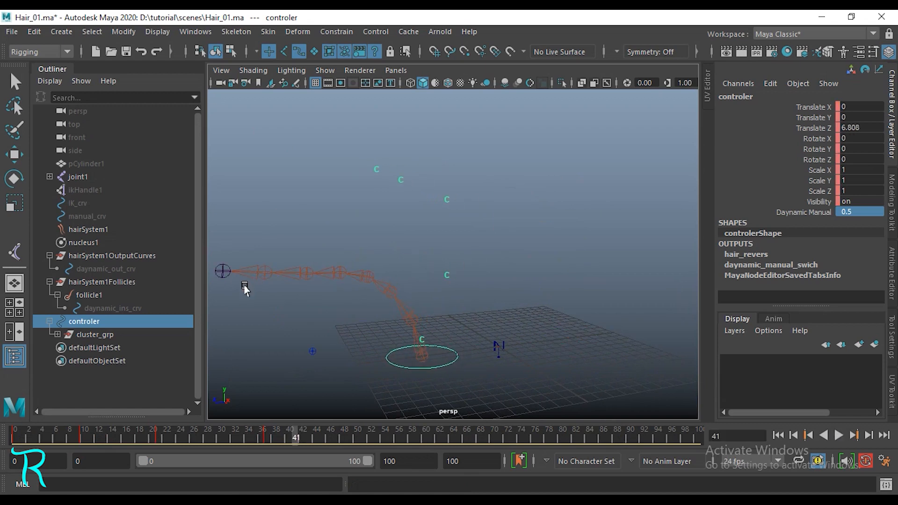
{"action": "left_click_drag", "start_coordinate": [313, 342], "coordinate": [375, 339], "text": "alt"}
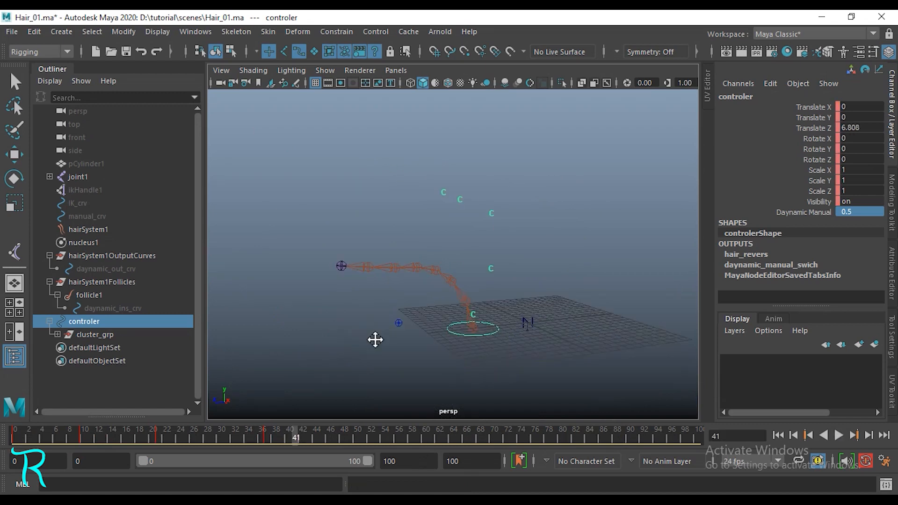
Select follicle1 and examine its hair dynamics attributes.
{"action": "left_click", "coordinate": [94, 296]}
{"action": "key", "text": "w"}
{"action": "scroll", "coordinate": [821, 224], "scroll_direction": "down", "scroll_amount": 8}
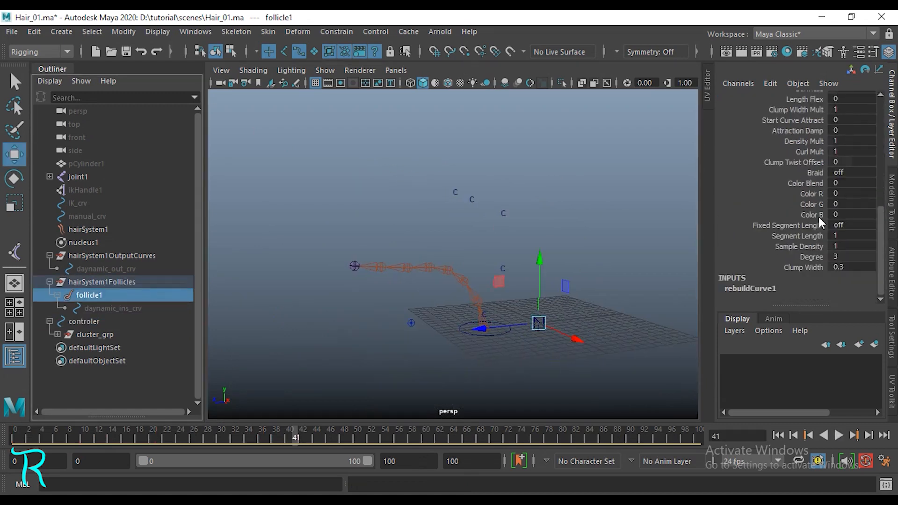
{"action": "scroll", "coordinate": [821, 224], "scroll_direction": "up", "scroll_amount": 4}
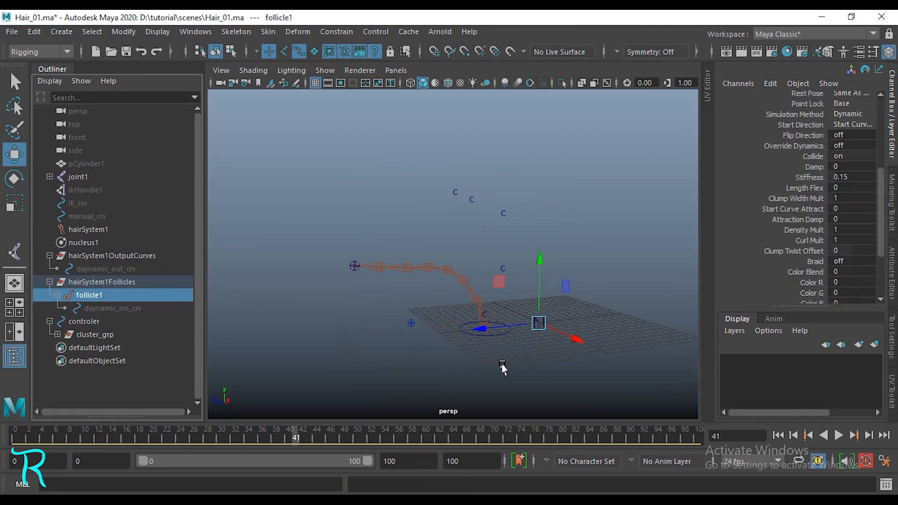
{"action": "mouse_move", "coordinate": [457, 339]}
{"action": "left_mouse_down", "text": "alt"}
{"action": "mouse_move", "coordinate": [415, 357]}
{"action": "mouse_move", "coordinate": [439, 316]}
{"action": "mouse_move", "coordinate": [456, 345]}
{"action": "left_mouse_up", "text": "alt"}
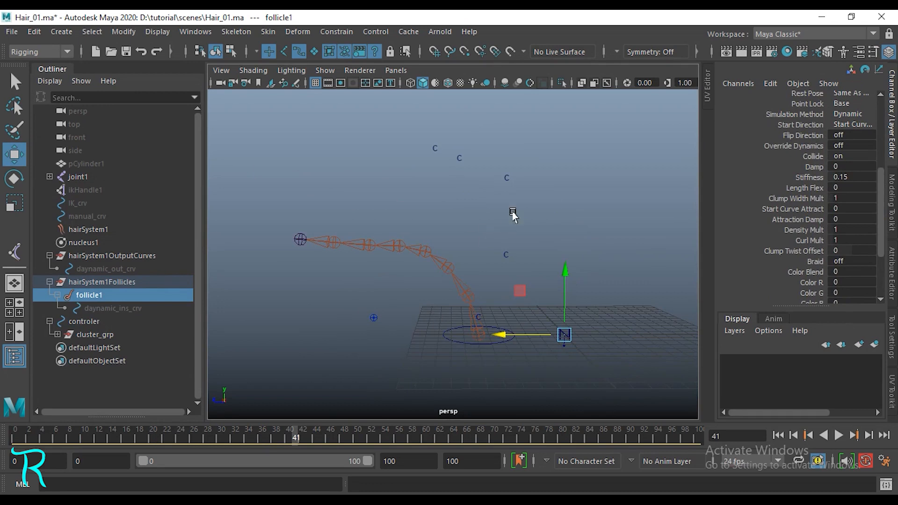
Rotate the upper three cluster handles to Rotate X -38.556 and play the animation to check the blend with the opposite bend.
{"action": "left_click", "coordinate": [507, 178]}
{"action": "key", "text": "e"}
{"action": "key", "text": "r"}
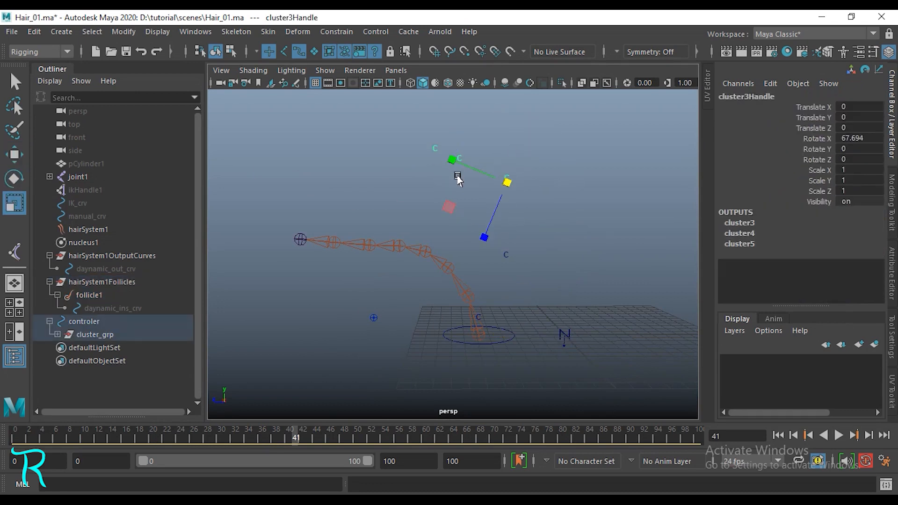
{"action": "key", "text": "e"}
{"action": "left_click_drag", "start_coordinate": [453, 183], "coordinate": [519, 99]}
{"action": "key", "text": "alt+v"}
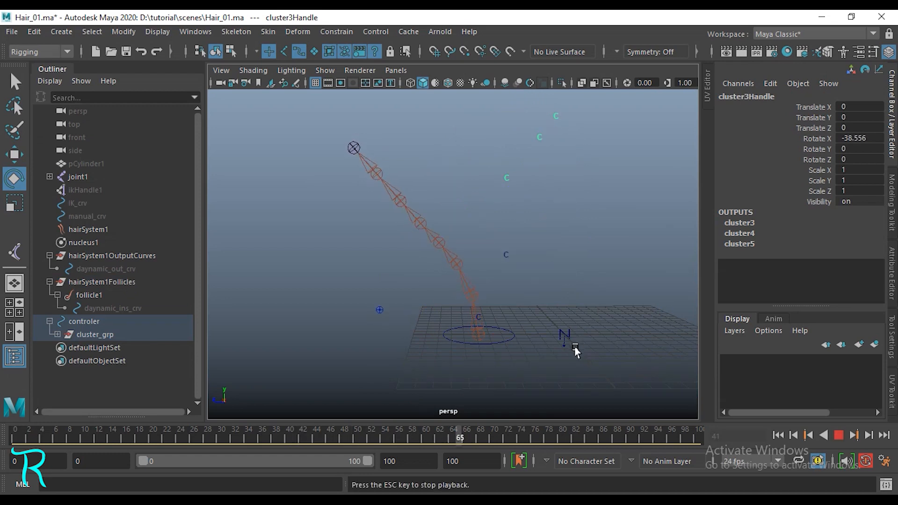
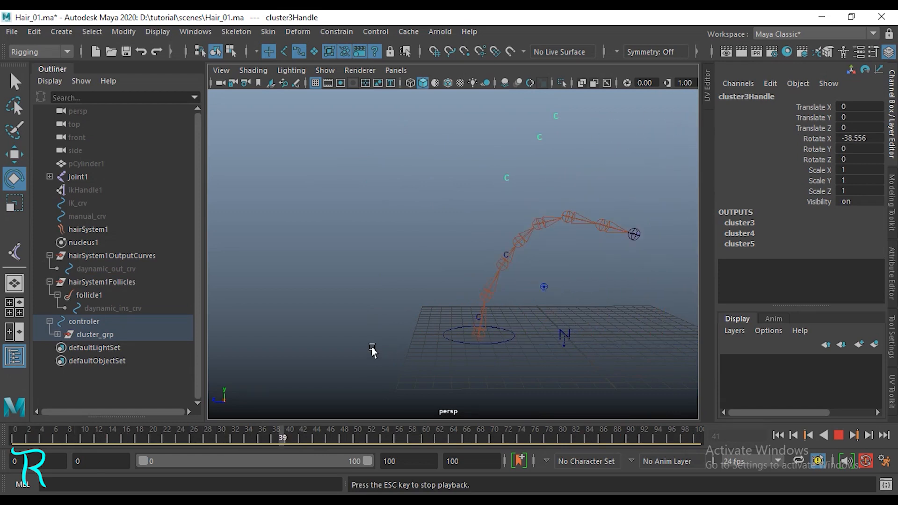
{"action": "key", "text": "Escape"}
{"action": "left_click", "coordinate": [349, 433]}
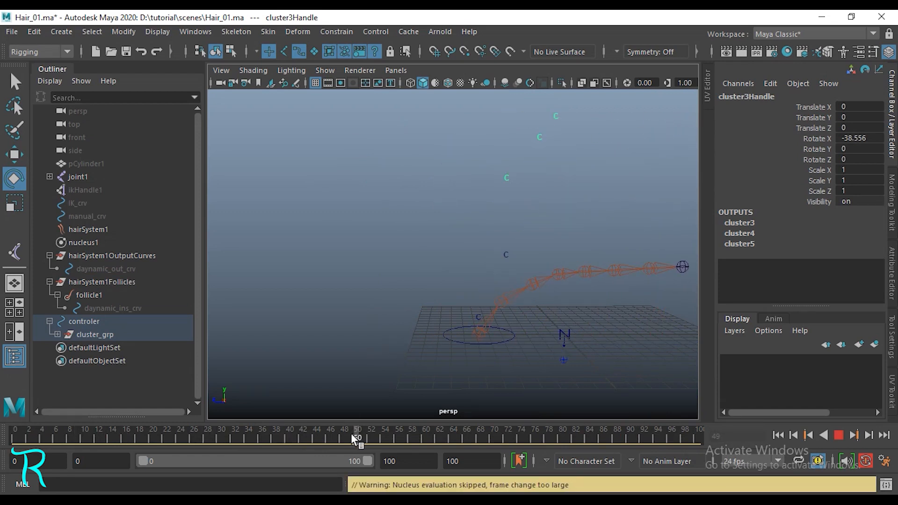
{"action": "left_click", "coordinate": [276, 307]}
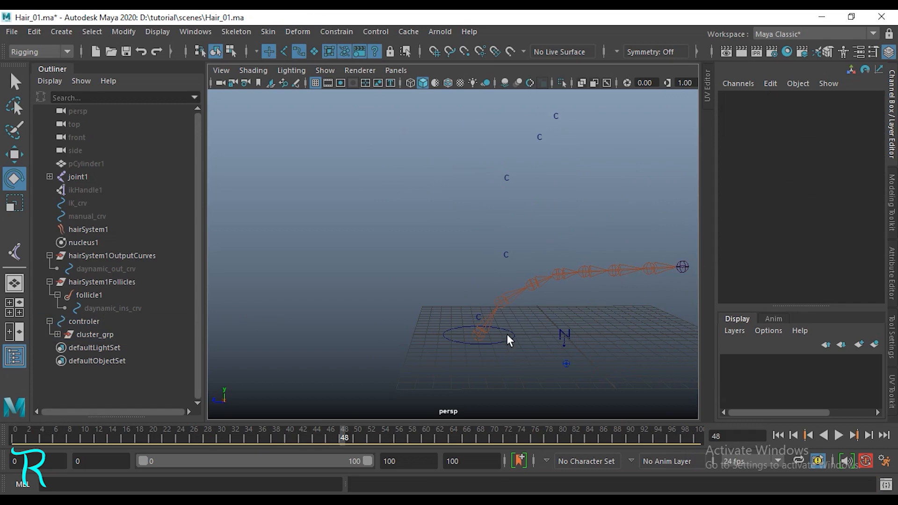
Set the controler's Daynamic Manual to 0.2 and play the animation from the first frame to check the blend.
{"action": "left_click", "coordinate": [504, 343]}
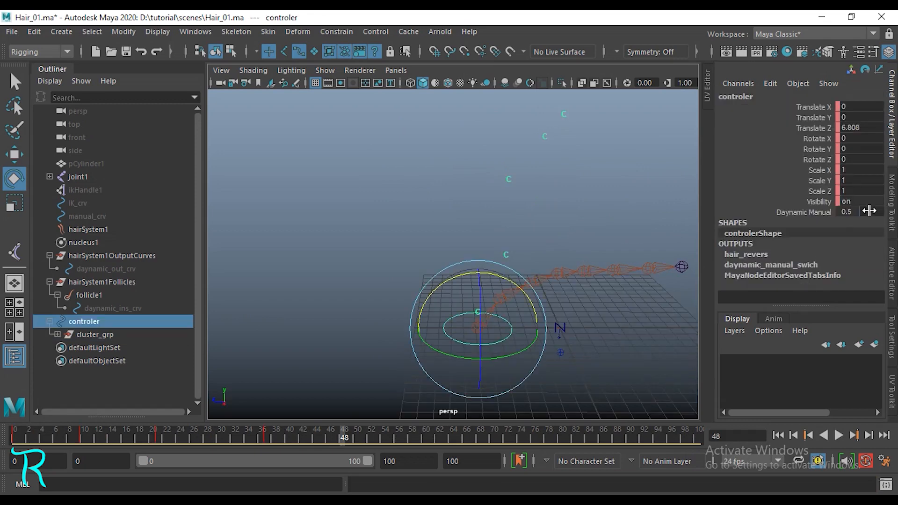
{"action": "left_click", "coordinate": [869, 211]}
{"action": "type", "text": "0.2"}
{"action": "key", "text": "Return"}
{"action": "middle_click_drag", "start_coordinate": [581, 249], "coordinate": [592, 222], "text": "alt"}
{"action": "left_click_drag", "start_coordinate": [555, 295], "coordinate": [599, 327], "text": "alt"}
{"action": "left_click", "coordinate": [778, 436]}
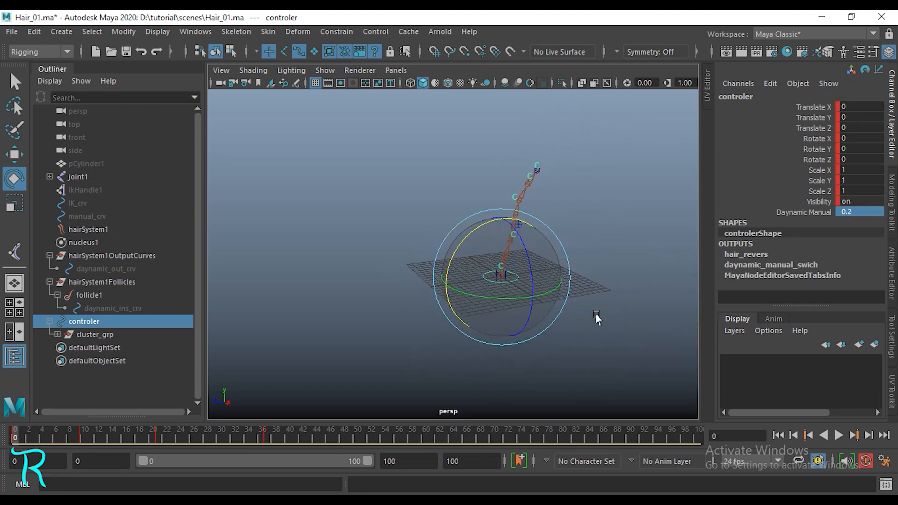
{"action": "left_click_drag", "start_coordinate": [595, 317], "coordinate": [546, 292], "text": "alt"}
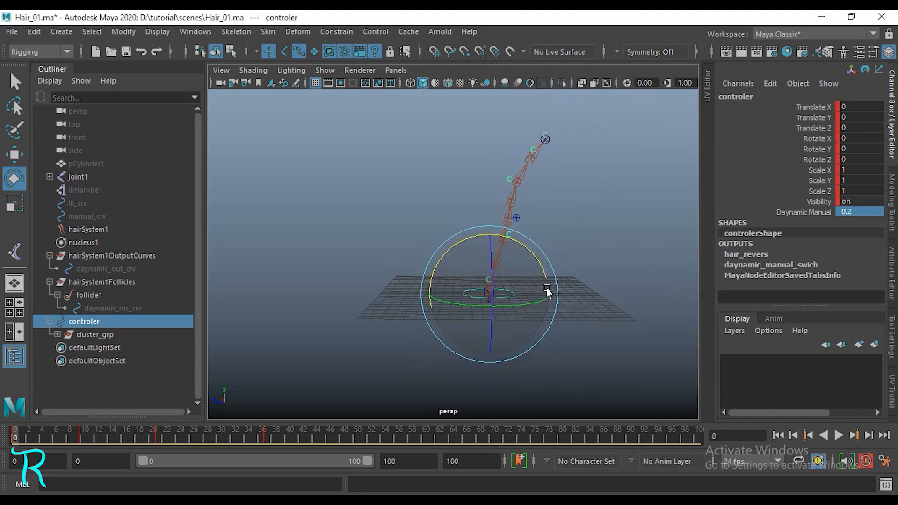
{"action": "key", "text": "alt+v"}
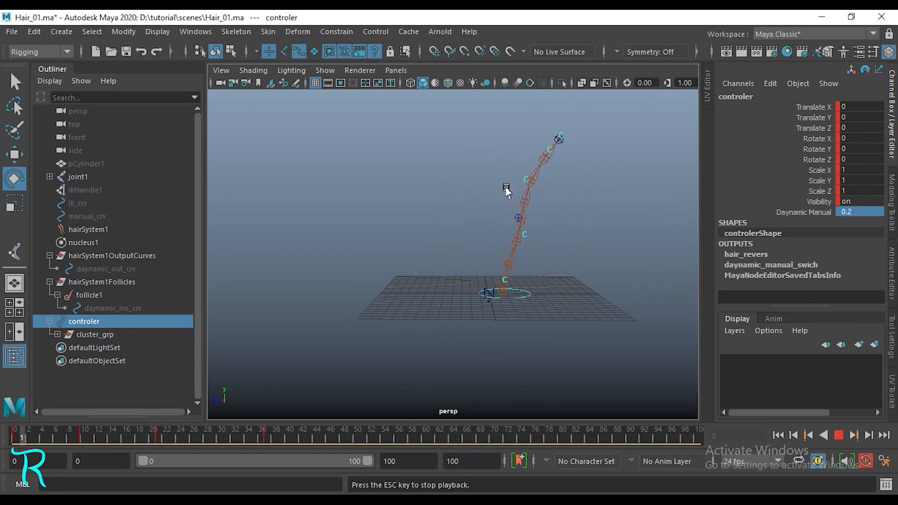
{"action": "key", "text": "Escape"}
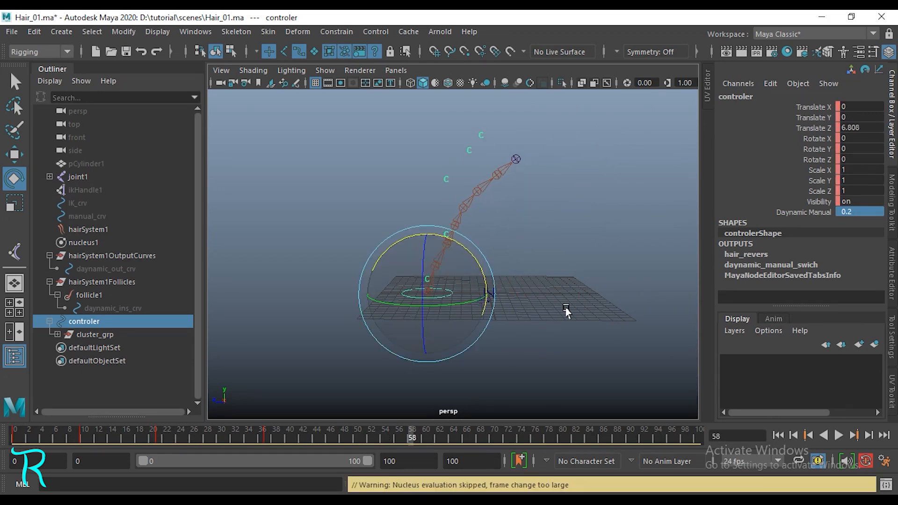
Delete the controler's animation keys between frames 7 and 44.
{"action": "left_click", "coordinate": [781, 431]}
{"action": "left_click_drag", "start_coordinate": [591, 321], "coordinate": [597, 300], "text": "alt"}
{"action": "scroll", "coordinate": [598, 301], "scroll_direction": "up", "scroll_amount": 4}
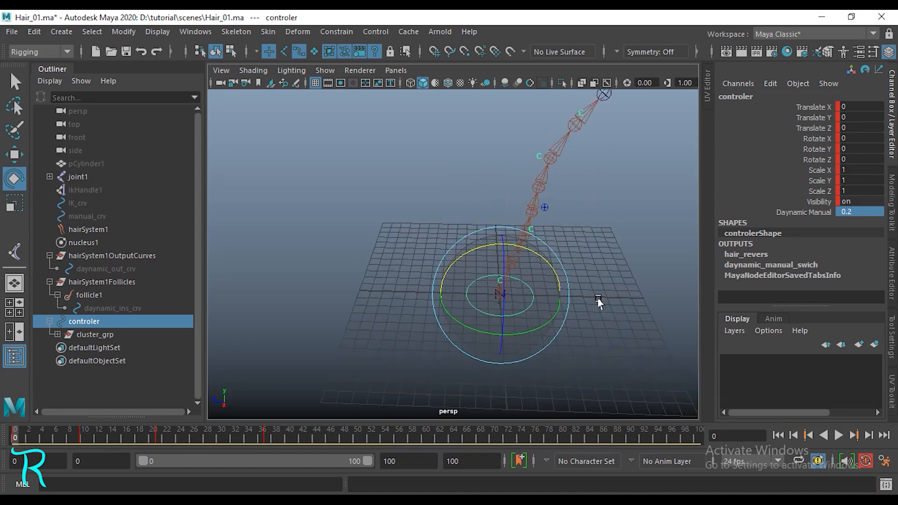
{"action": "middle_click_drag", "start_coordinate": [598, 301], "coordinate": [620, 330], "text": "alt"}
{"action": "left_click_drag", "start_coordinate": [620, 330], "coordinate": [604, 335], "text": "alt"}
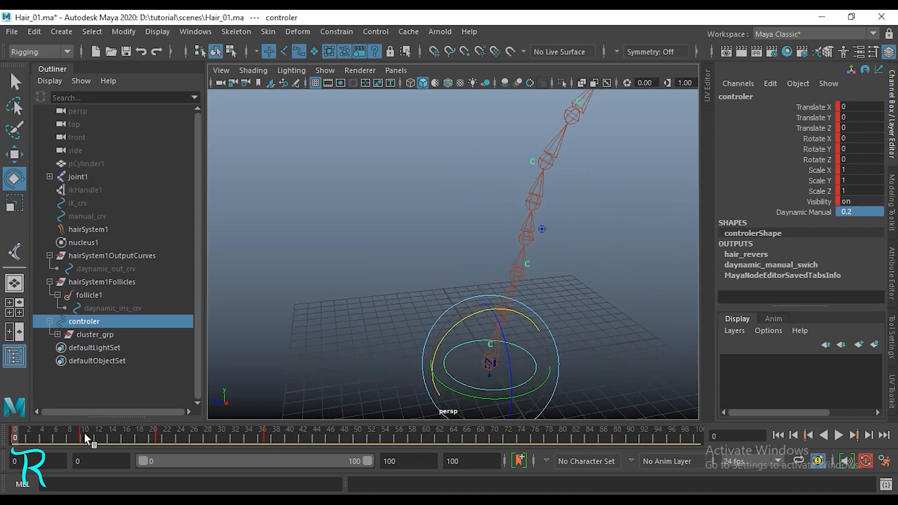
{"action": "left_click_drag", "start_coordinate": [63, 434], "coordinate": [317, 440], "text": "shift"}
{"action": "right_click", "coordinate": [268, 439]}
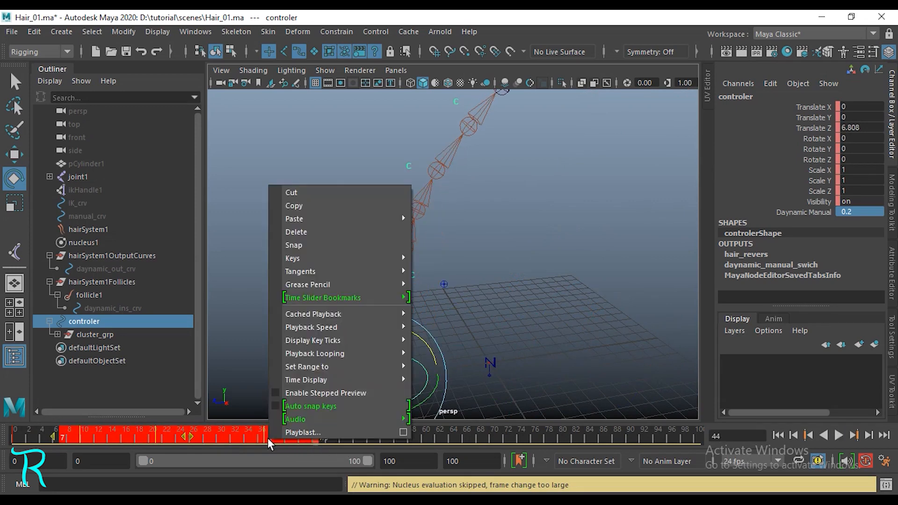
{"action": "left_click", "coordinate": [311, 232]}
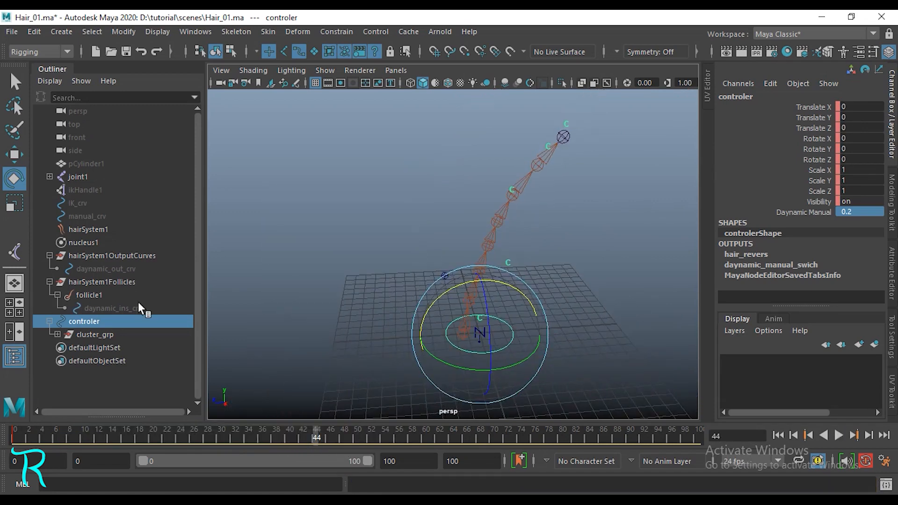
Select the cluster handles above the base one and set their Translate Z to 0.
{"action": "left_click_drag", "start_coordinate": [603, 101], "coordinate": [453, 275]}
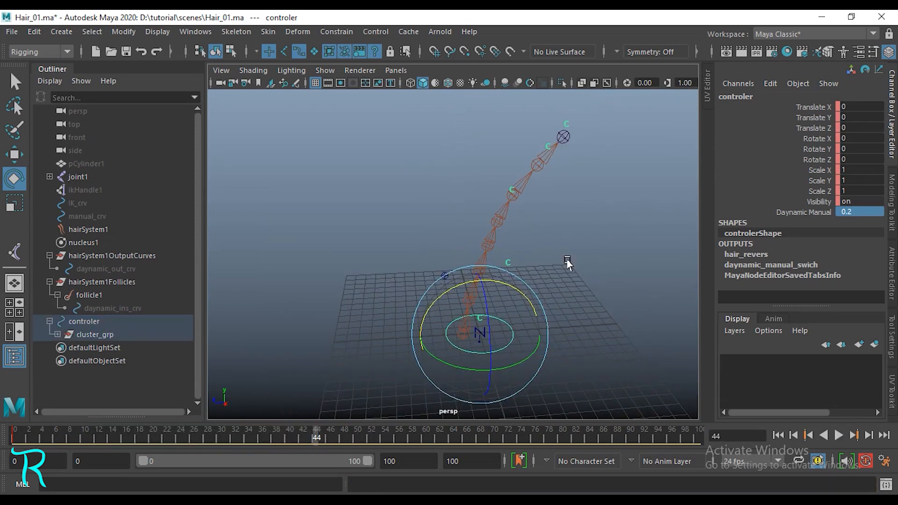
{"action": "left_click", "coordinate": [862, 120]}
{"action": "left_click", "coordinate": [864, 127]}
{"action": "type", "text": "0"}
{"action": "key", "text": "Return"}
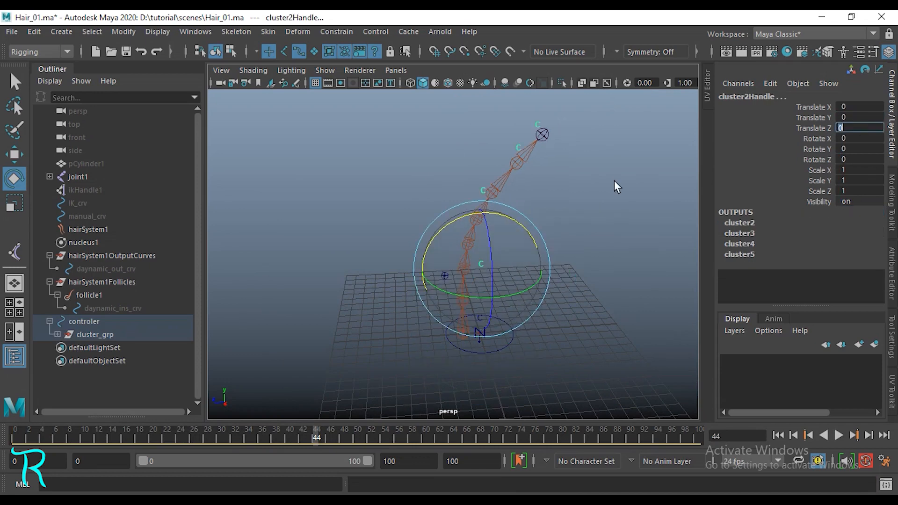
Return to frame 0 and set the Rotate X of the third cluster handle and those above it to 0.
{"action": "left_click_drag", "start_coordinate": [576, 333], "coordinate": [552, 317], "text": "alt"}
{"action": "scroll", "coordinate": [557, 319], "scroll_direction": "up", "scroll_amount": 3}
{"action": "left_click", "coordinate": [559, 321]}
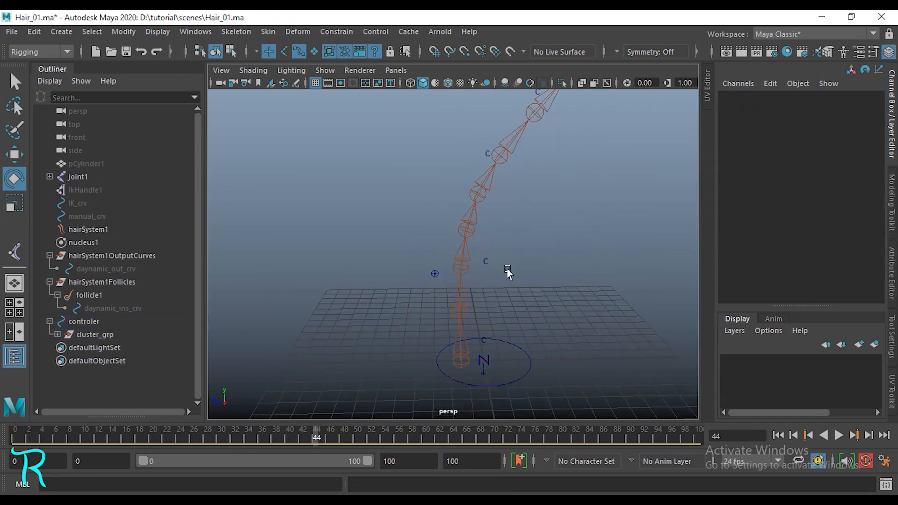
{"action": "left_click", "coordinate": [486, 261]}
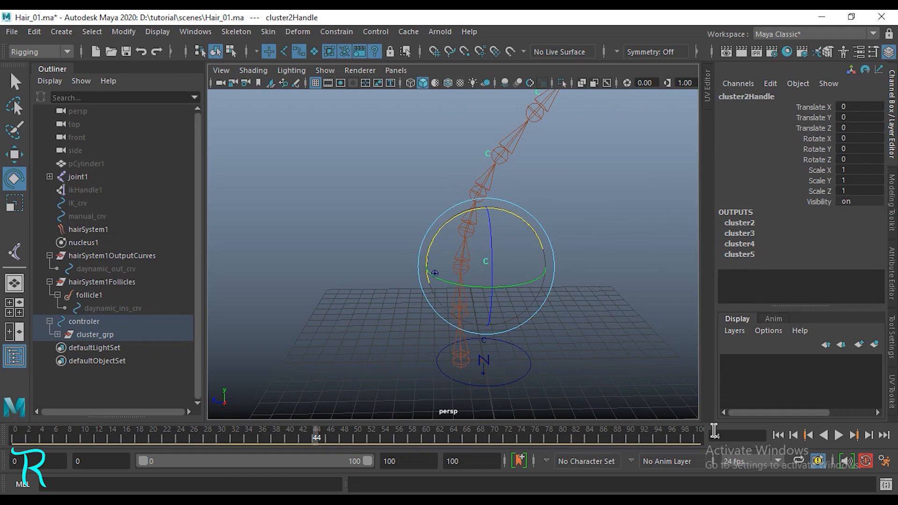
{"action": "left_click", "coordinate": [779, 436]}
{"action": "scroll", "coordinate": [515, 317], "scroll_direction": "down", "scroll_amount": 5}
{"action": "left_click_drag", "start_coordinate": [515, 316], "coordinate": [552, 290], "text": "alt"}
{"action": "scroll", "coordinate": [551, 289], "scroll_direction": "up", "scroll_amount": 5}
{"action": "scroll", "coordinate": [551, 289], "scroll_direction": "down", "scroll_amount": 3}
{"action": "left_click_drag", "start_coordinate": [487, 150], "coordinate": [453, 186]}
{"action": "left_click", "coordinate": [858, 131]}
{"action": "left_click", "coordinate": [862, 138]}
{"action": "type", "text": "0"}
{"action": "key", "text": "Return"}
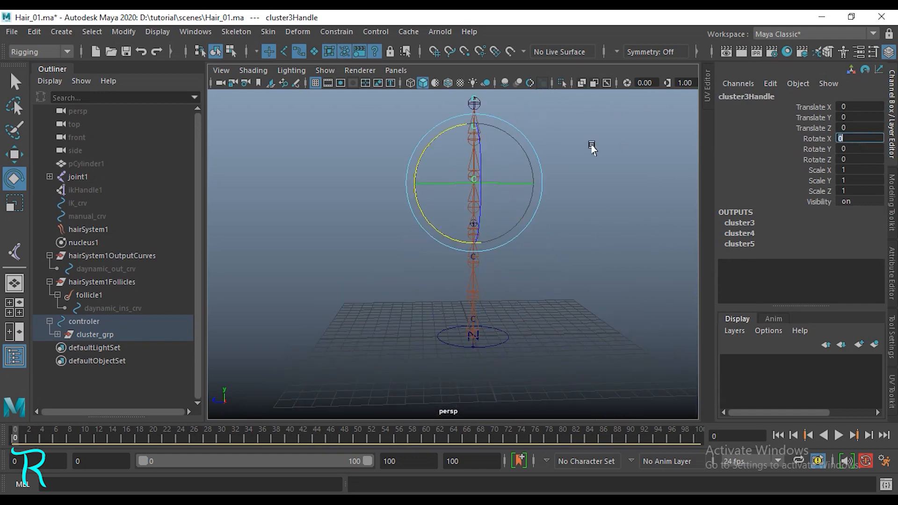
{"action": "left_click", "coordinate": [592, 151]}
Delete the controler's remaining key at frame 0.
{"action": "scroll", "coordinate": [485, 325], "scroll_direction": "up", "scroll_amount": 3}
{"action": "left_click", "coordinate": [82, 323]}
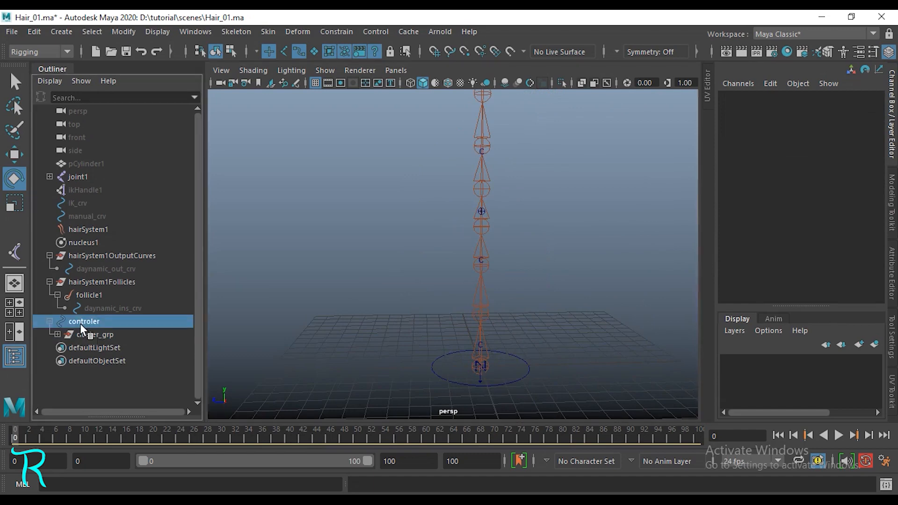
{"action": "right_click", "coordinate": [40, 436]}
{"action": "left_click", "coordinate": [51, 229]}
{"action": "scroll", "coordinate": [385, 287], "scroll_direction": "down", "scroll_amount": 2}
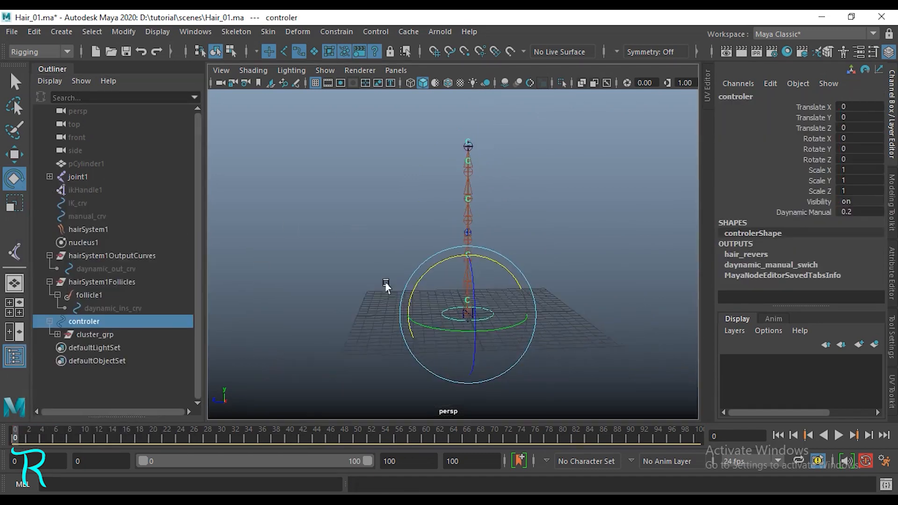
{"action": "key", "text": "w"}
{"action": "scroll", "coordinate": [557, 243], "scroll_direction": "up", "scroll_amount": 3}
{"action": "left_click_drag", "start_coordinate": [557, 240], "coordinate": [567, 308], "text": "alt"}
{"action": "scroll", "coordinate": [567, 308], "scroll_direction": "down", "scroll_amount": 2}
{"action": "left_click", "coordinate": [567, 309]}
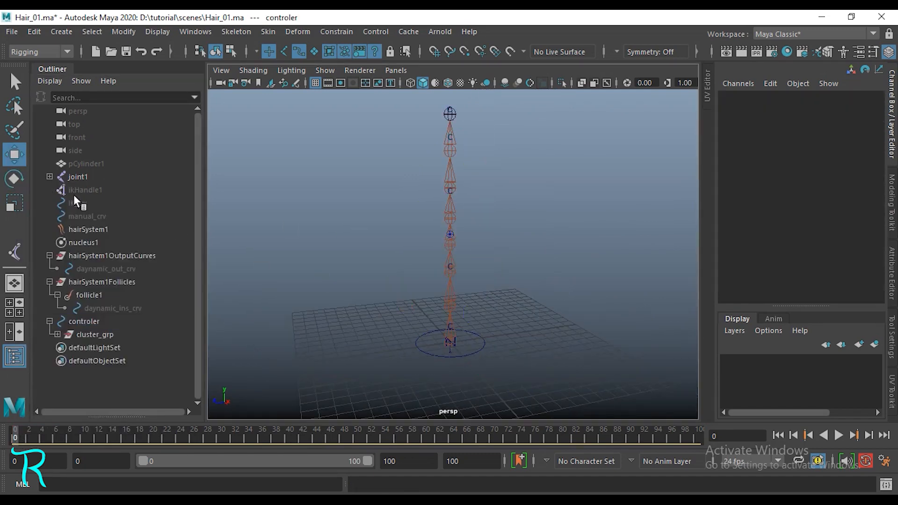
Unhide the tapered cylinder mesh pCylinder1 beside the joint chain.
{"action": "left_click", "coordinate": [71, 162]}
{"action": "scroll", "coordinate": [486, 300], "scroll_direction": "down", "scroll_amount": 3}
{"action": "left_click_drag", "start_coordinate": [485, 300], "coordinate": [611, 350], "text": "alt"}
{"action": "key", "text": "Caps_Lock"}
{"action": "key", "text": "shift+h"}
{"action": "scroll", "coordinate": [516, 295], "scroll_direction": "up", "scroll_amount": 2}
{"action": "left_click_drag", "start_coordinate": [508, 346], "coordinate": [483, 371], "text": "alt"}
{"action": "scroll", "coordinate": [483, 372], "scroll_direction": "up", "scroll_amount": 2}
{"action": "middle_click_drag", "start_coordinate": [484, 372], "coordinate": [524, 281], "text": "alt"}
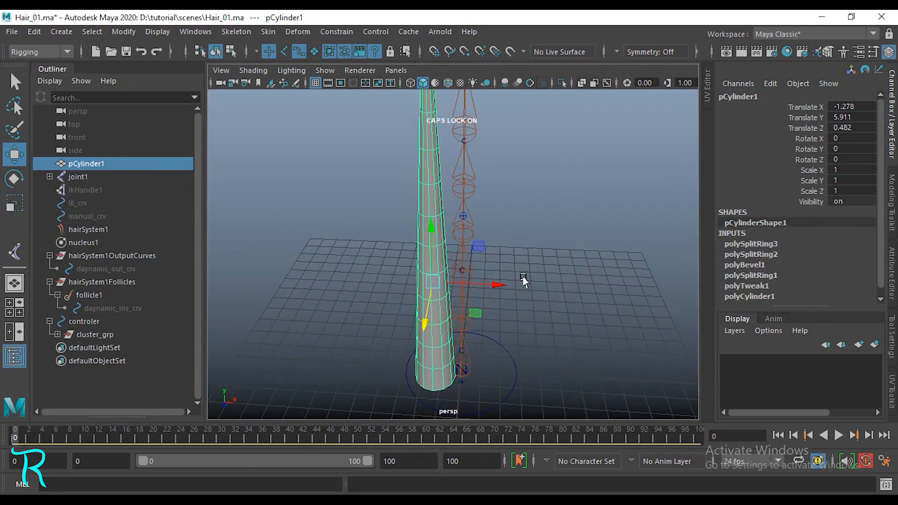
Snap pCylinder1 to Translate X 0 and Translate Z 0 in the top view, centred on the joint chain.
{"action": "left_click_drag", "start_coordinate": [524, 281], "coordinate": [283, 153], "text": "alt"}
{"action": "key", "text": "space"}
{"action": "key", "text": "space"}
{"action": "scroll", "coordinate": [427, 281], "scroll_direction": "up", "scroll_amount": 4}
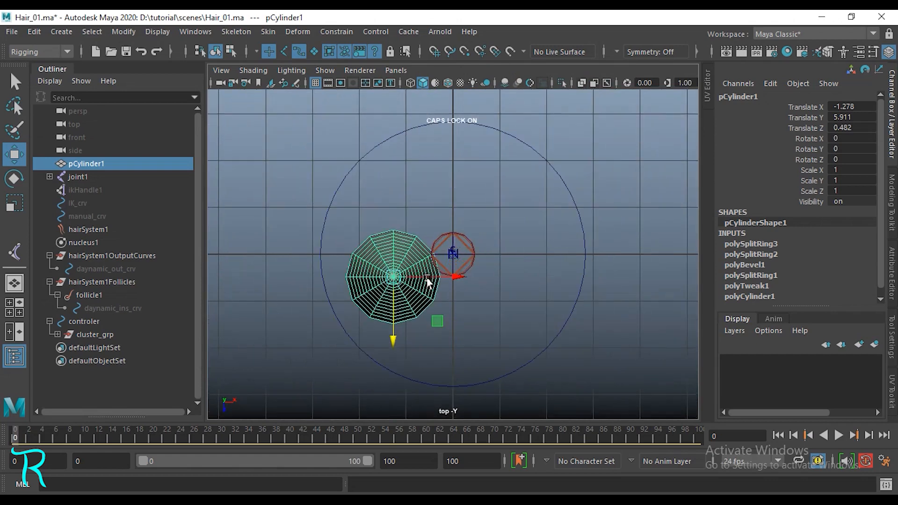
{"action": "key", "text": "x"}
{"action": "left_click_drag", "start_coordinate": [427, 279], "coordinate": [487, 280]}
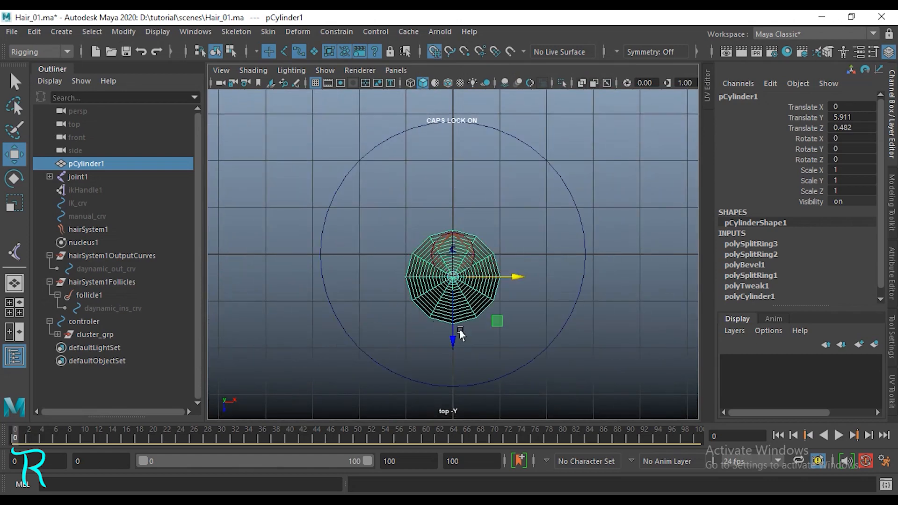
{"action": "left_click_drag", "start_coordinate": [460, 333], "coordinate": [460, 311]}
Freeze the transformations of pCylinder1.
{"action": "key", "text": "space"}
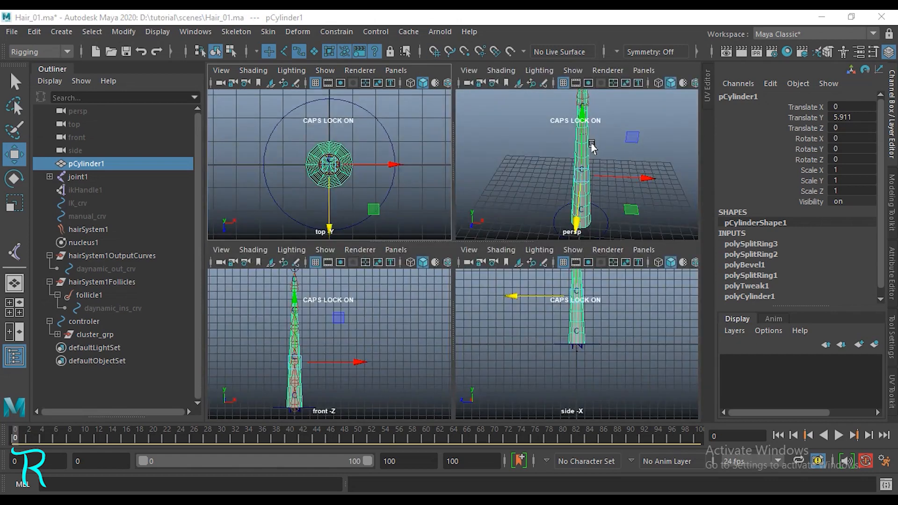
{"action": "key", "text": "space"}
{"action": "key", "text": "f"}
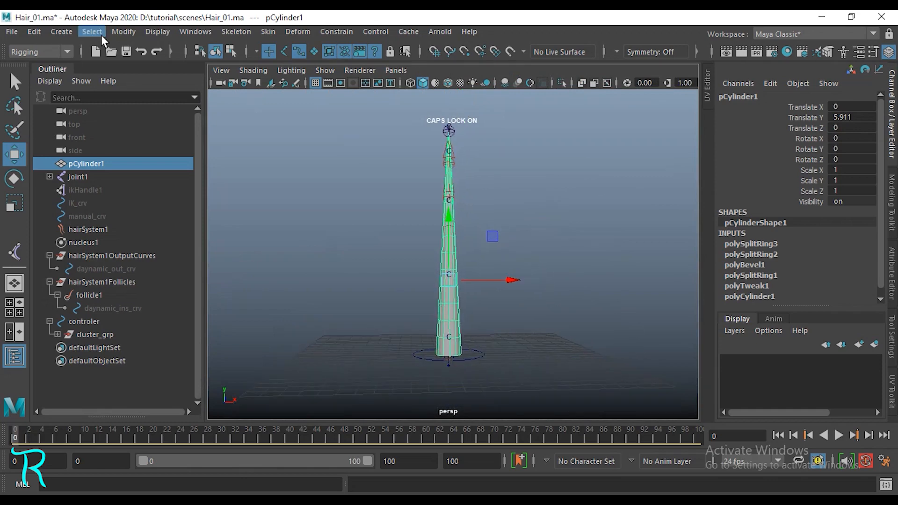
{"action": "left_click", "coordinate": [123, 31]}
{"action": "left_click", "coordinate": [179, 91]}
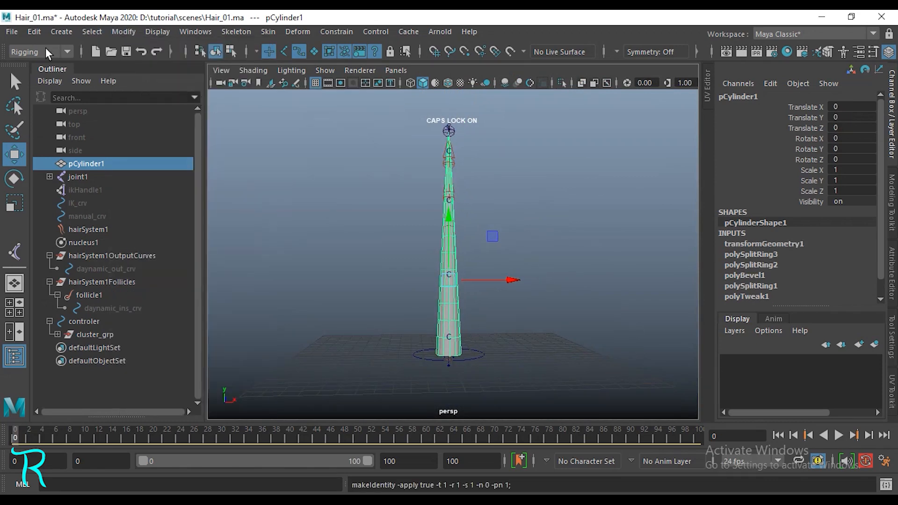
Delete the construction history of pCylinder1.
{"action": "left_click", "coordinate": [35, 31]}
{"action": "mouse_move", "coordinate": [112, 195]}
{"action": "left_click", "coordinate": [326, 200]}
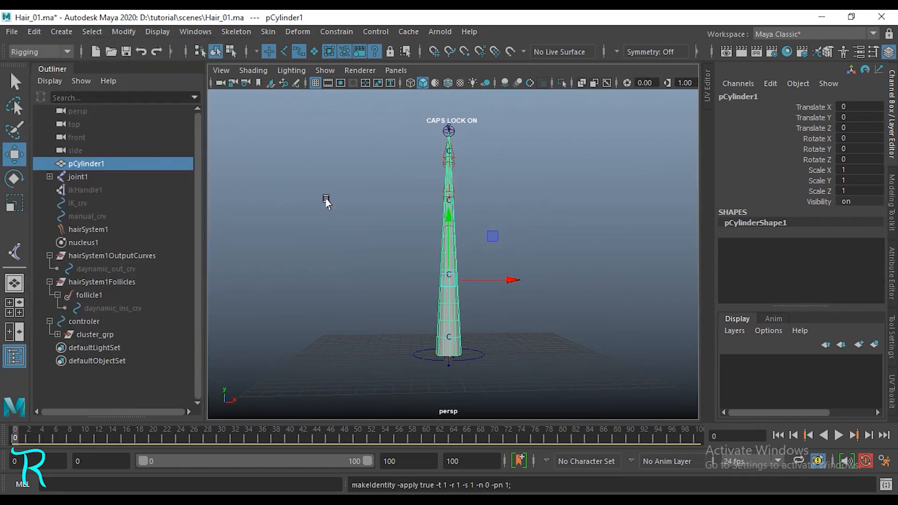
Bind pCylinder1 to the joint1 hierarchy with Closest distance binding, Classic linear skinning and 5 max influences.
{"action": "left_click_drag", "start_coordinate": [478, 304], "coordinate": [439, 277], "text": "alt"}
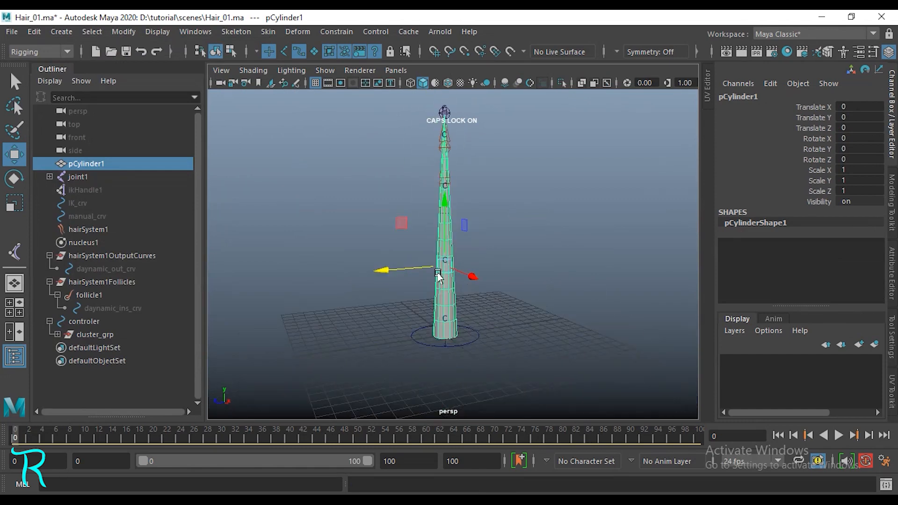
{"action": "right_click_drag", "start_coordinate": [440, 276], "coordinate": [534, 230], "text": "alt"}
{"action": "left_click", "coordinate": [267, 276]}
{"action": "left_click_drag", "start_coordinate": [267, 277], "coordinate": [397, 266], "text": "alt"}
{"action": "middle_click_drag", "start_coordinate": [396, 267], "coordinate": [388, 284], "text": "alt"}
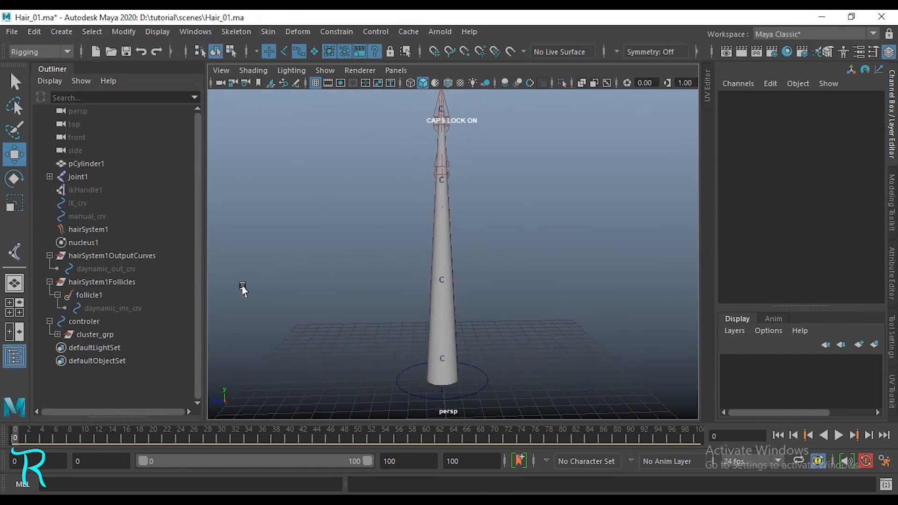
{"action": "left_click", "coordinate": [77, 176]}
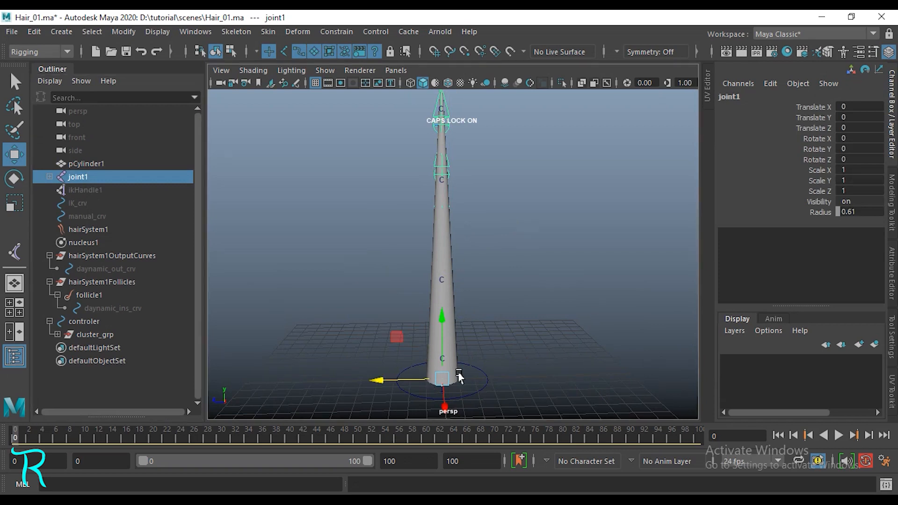
{"action": "left_click", "coordinate": [454, 348], "text": "shift"}
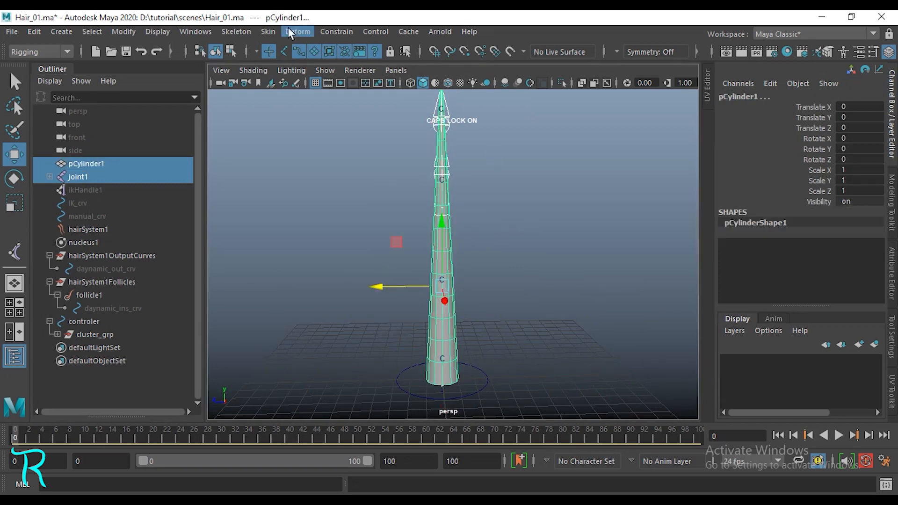
{"action": "left_click", "coordinate": [268, 32]}
{"action": "left_click", "coordinate": [438, 65]}
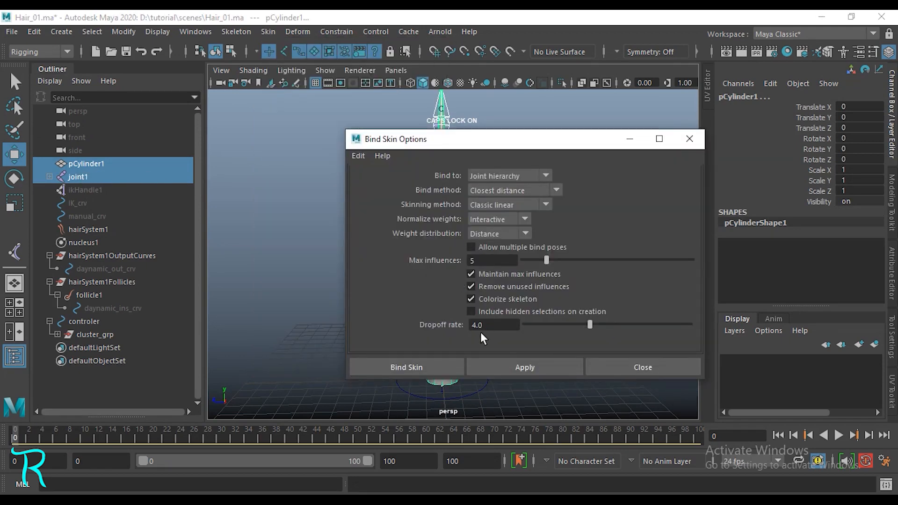
{"action": "left_click", "coordinate": [417, 365]}
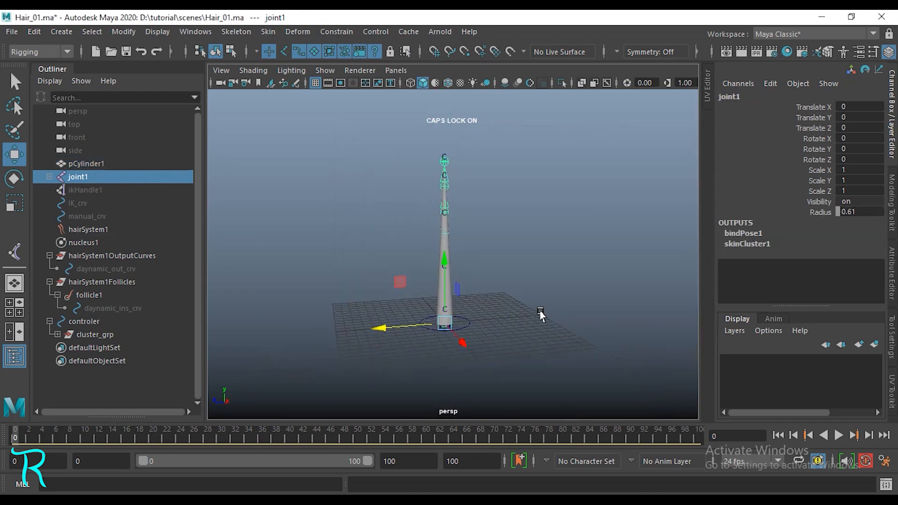
Play the timeline briefly to check how the bound mesh follows the joint chain.
{"action": "scroll", "coordinate": [540, 313], "scroll_direction": "up", "scroll_amount": 2}
{"action": "key", "text": "alt+v"}
{"action": "left_click", "coordinate": [516, 323]}
{"action": "key", "text": "alt+v"}
{"action": "scroll", "coordinate": [482, 299], "scroll_direction": "up", "scroll_amount": 2}
{"action": "left_click_drag", "start_coordinate": [481, 298], "coordinate": [453, 278], "text": "alt"}
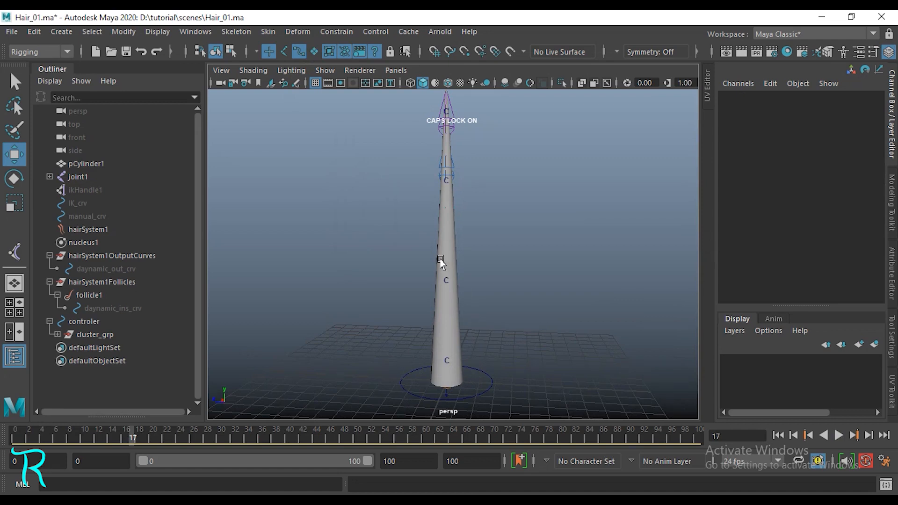
{"action": "left_click", "coordinate": [446, 282]}
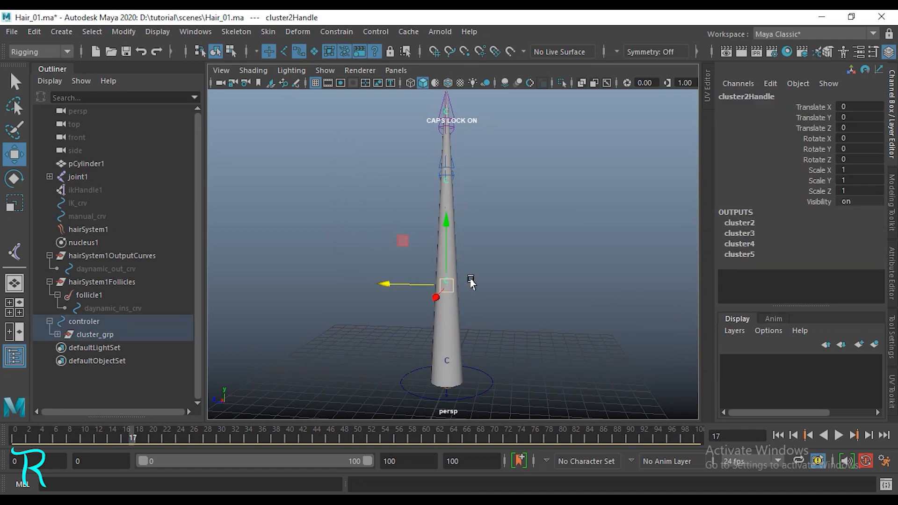
Group hairSystem1, nucleus1, hairSystem1OutputCurves and hairSystem1Follicles under the name daynamic_setup.
{"action": "left_click", "coordinate": [75, 176]}
{"action": "left_click", "coordinate": [99, 306]}
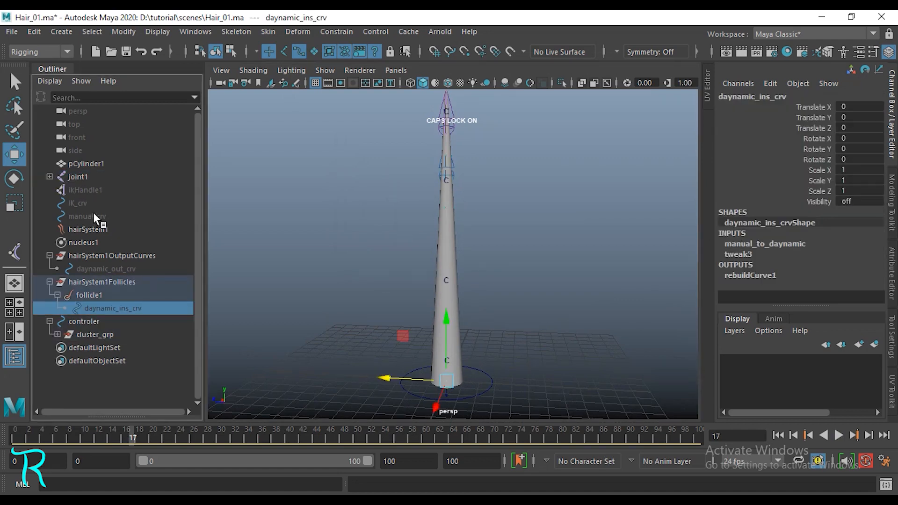
{"action": "left_click", "coordinate": [94, 228], "text": "shift"}
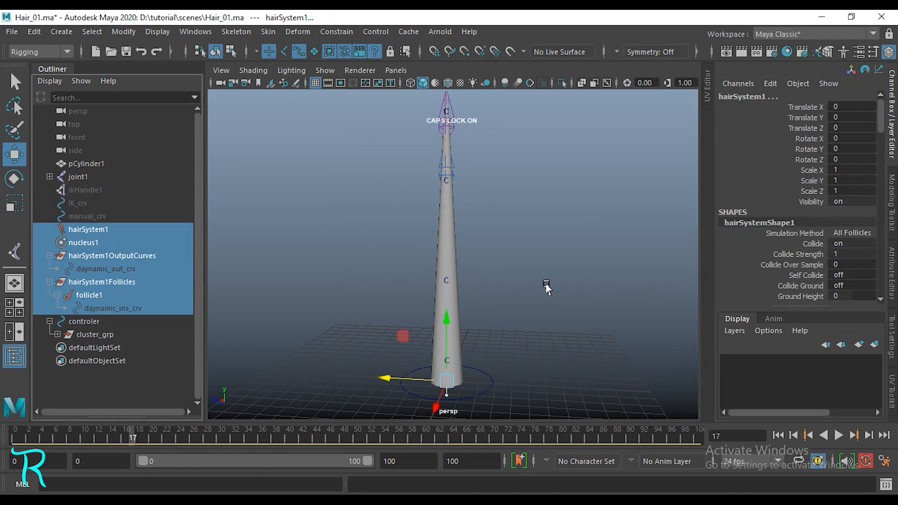
{"action": "key", "text": "Caps_Lock"}
{"action": "key", "text": "ctrl+g"}
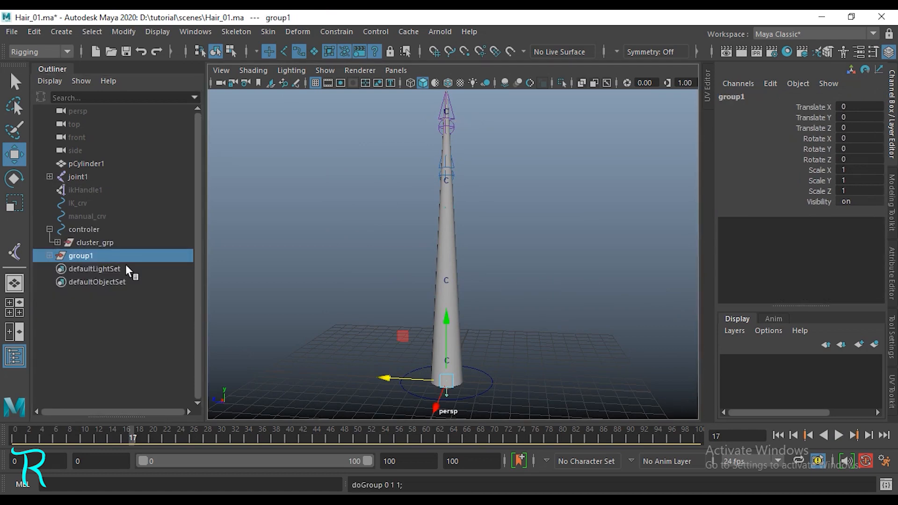
{"action": "double_click", "coordinate": [80, 256]}
{"action": "type", "text": "daynamic_s"}
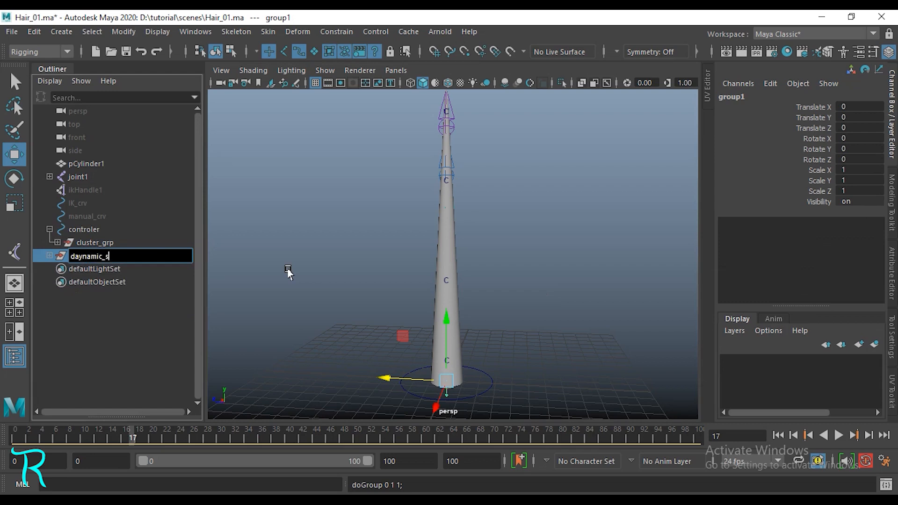
{"action": "type", "text": "etup"}
{"action": "key", "text": "Return"}
Group joint1, ikHandle1, IK_crv and manual_crv under the name manual_satup.
{"action": "left_click", "coordinate": [100, 215]}
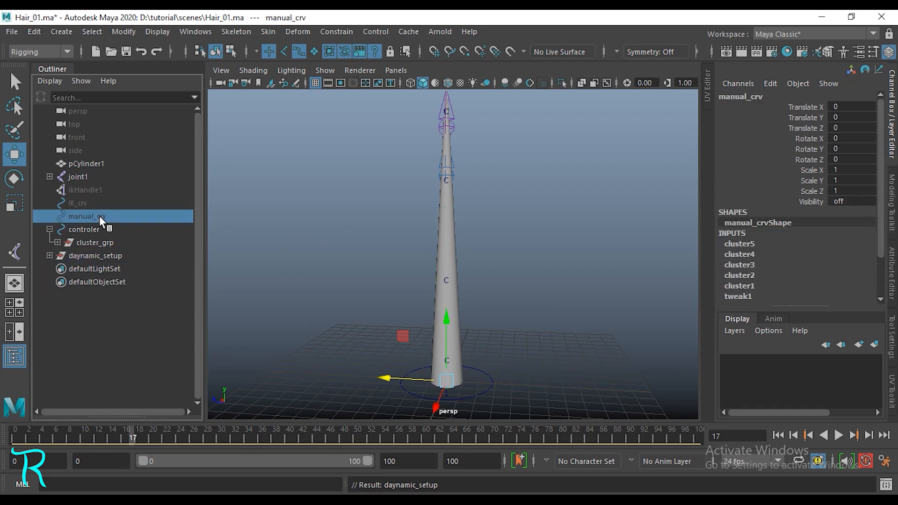
{"action": "left_click", "coordinate": [77, 177], "text": "shift"}
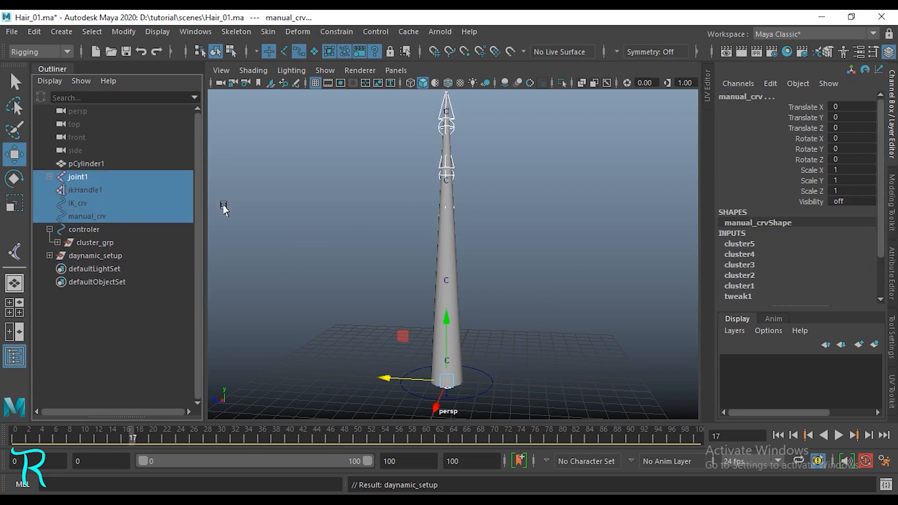
{"action": "key", "text": "ctrl+h"}
{"action": "key", "text": "ctrl+g"}
{"action": "double_click", "coordinate": [83, 216]}
{"action": "type", "text": "manual_satup"}
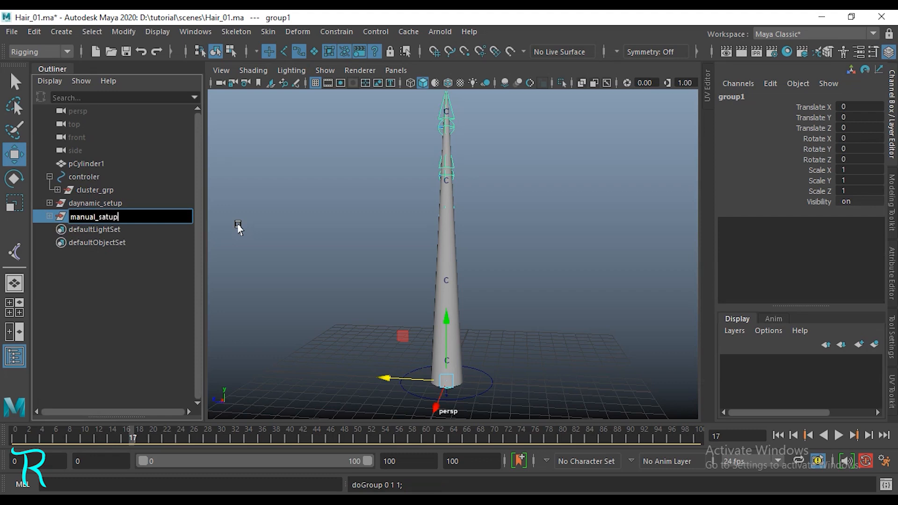
{"action": "key", "text": "Return"}
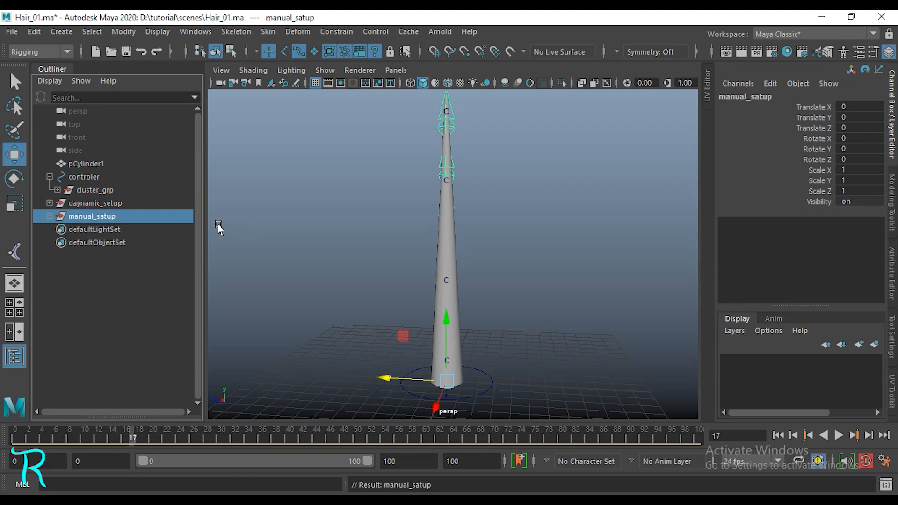
Group ikHandle1 and IK_crv, unparent the group from manual_satup and rename it Ik_satup.
{"action": "left_click", "coordinate": [50, 216]}
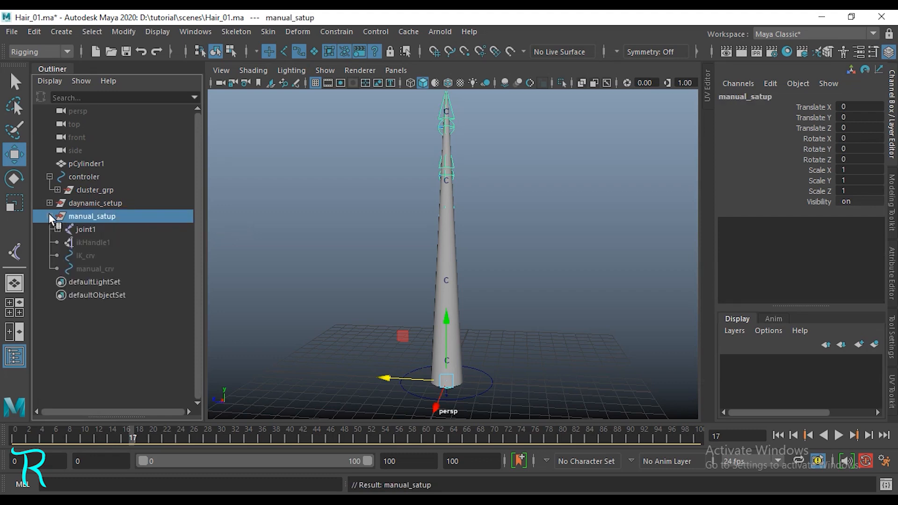
{"action": "left_click", "coordinate": [93, 242]}
{"action": "left_click", "coordinate": [96, 255], "text": "ctrl"}
{"action": "key", "text": "ctrl+g"}
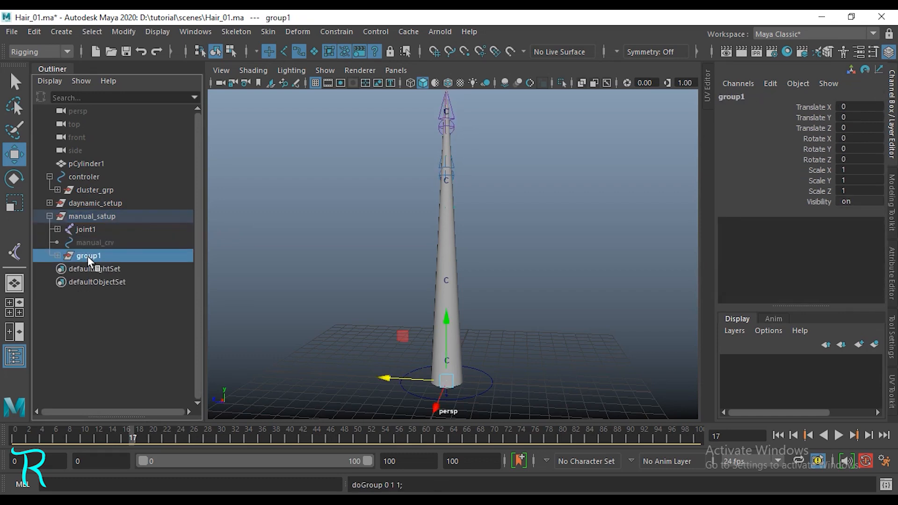
{"action": "key", "text": "shift+p"}
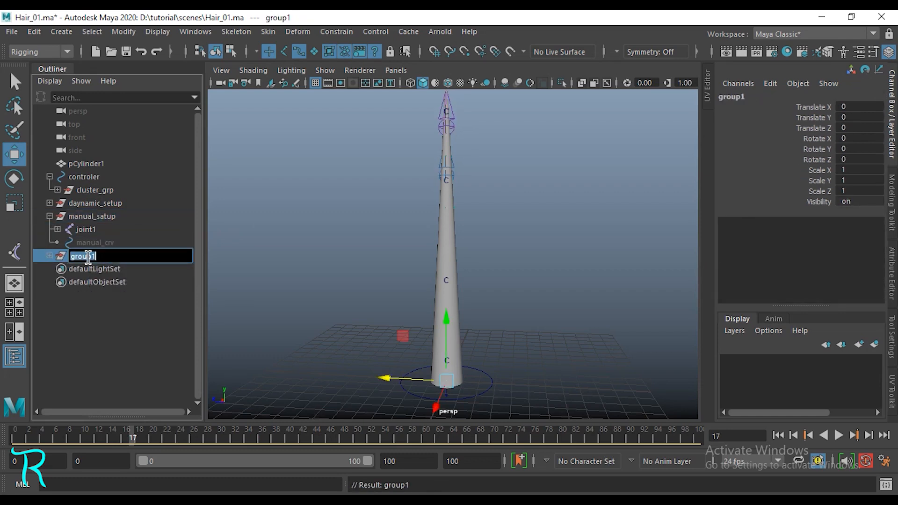
{"action": "double_click", "coordinate": [88, 256]}
{"action": "key", "text": "Return"}
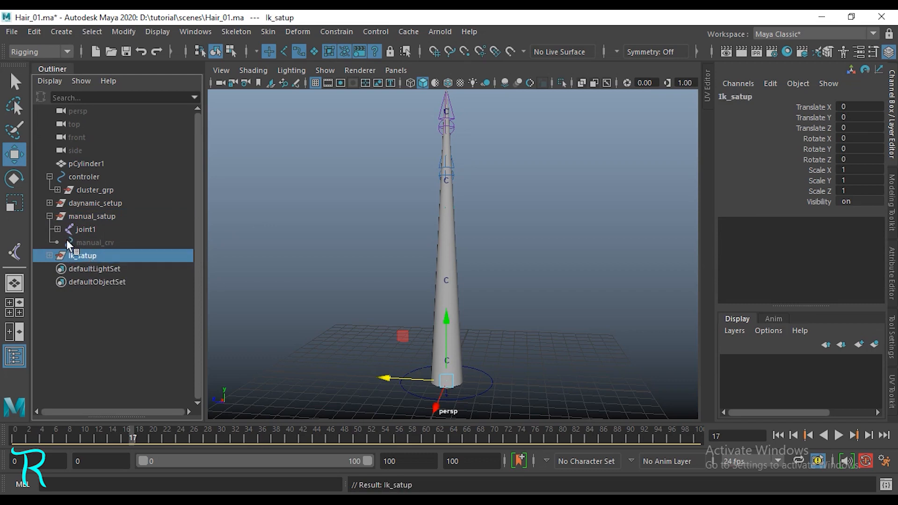
Hide the daynamic_setup, manual_satup and Ik_satup groups.
{"action": "left_click", "coordinate": [50, 216]}
{"action": "left_click", "coordinate": [72, 174]}
{"action": "left_click", "coordinate": [95, 191]}
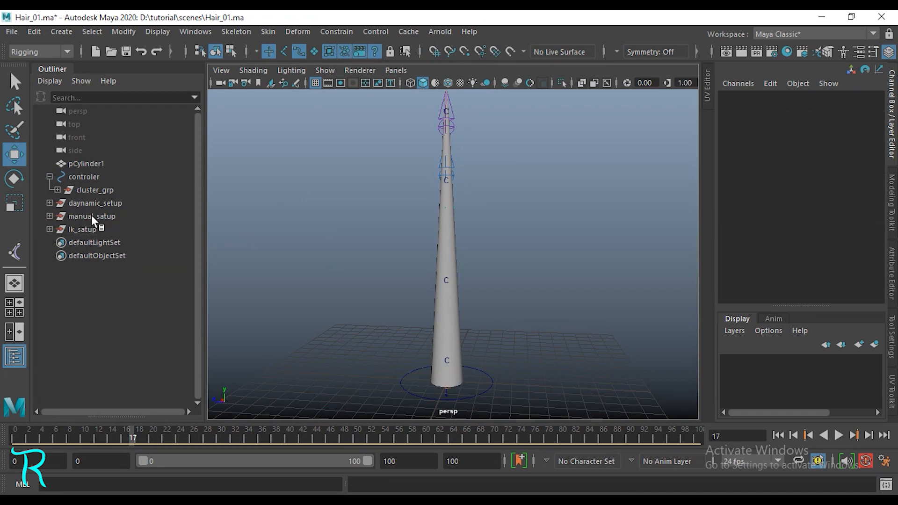
{"action": "left_click", "coordinate": [91, 215]}
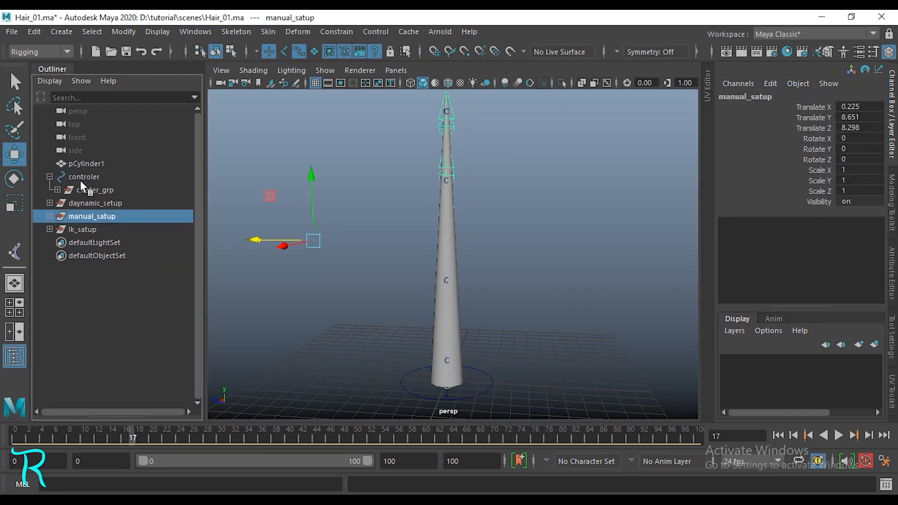
{"action": "left_click", "coordinate": [83, 204]}
{"action": "left_click", "coordinate": [78, 229], "text": "shift"}
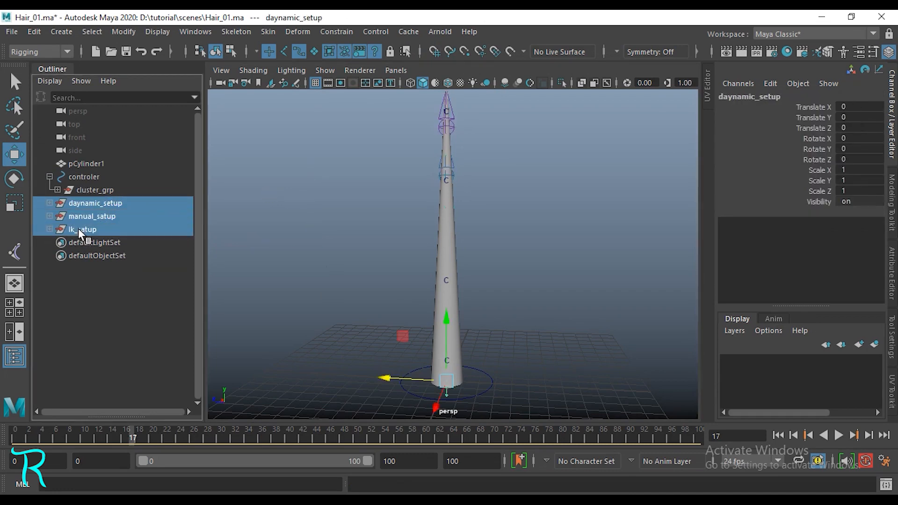
{"action": "key", "text": "ctrl+h"}
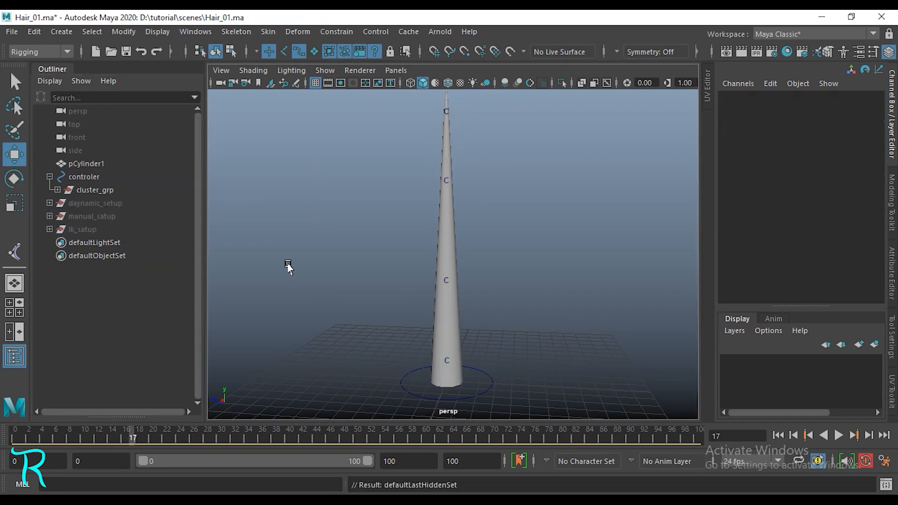
Bend the cylinder by rotating cluster2Handle to about Rotate X -53.
{"action": "right_click_drag", "start_coordinate": [393, 263], "coordinate": [365, 271], "text": "alt"}
{"action": "left_click_drag", "start_coordinate": [365, 271], "coordinate": [444, 275], "text": "alt"}
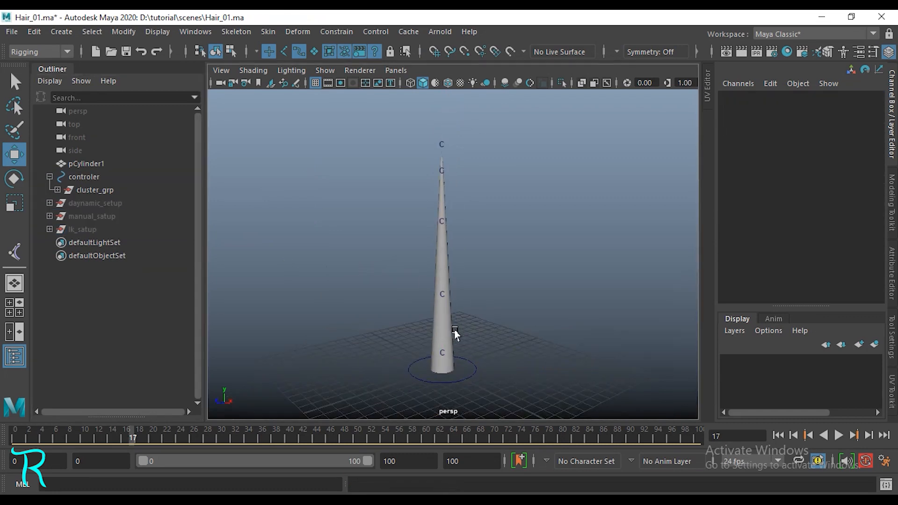
{"action": "key", "text": "4"}
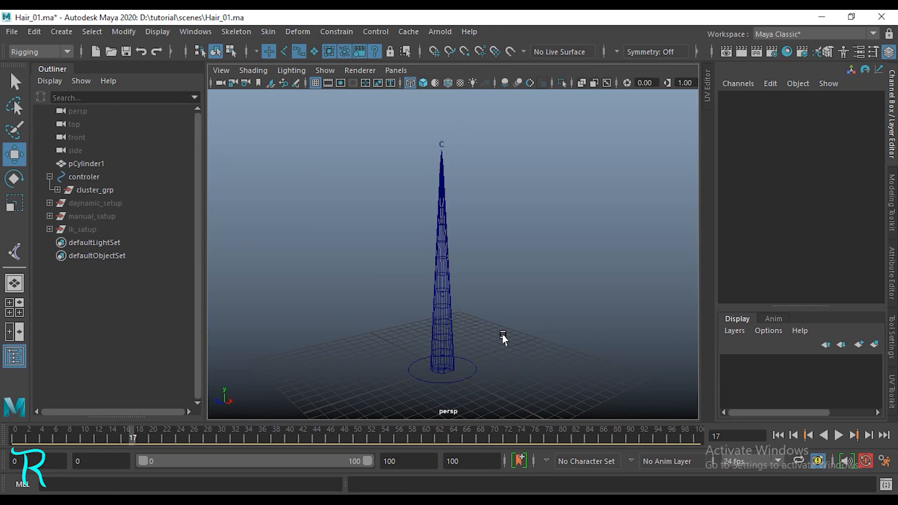
{"action": "key", "text": "5"}
{"action": "mouse_move", "coordinate": [504, 339]}
{"action": "left_mouse_down", "text": "alt"}
{"action": "mouse_move", "coordinate": [443, 315]}
{"action": "mouse_move", "coordinate": [447, 286]}
{"action": "left_mouse_up", "text": "alt"}
{"action": "left_click_drag", "start_coordinate": [482, 253], "coordinate": [410, 283]}
{"action": "key", "text": "e"}
{"action": "left_click_drag", "start_coordinate": [480, 252], "coordinate": [507, 284]}
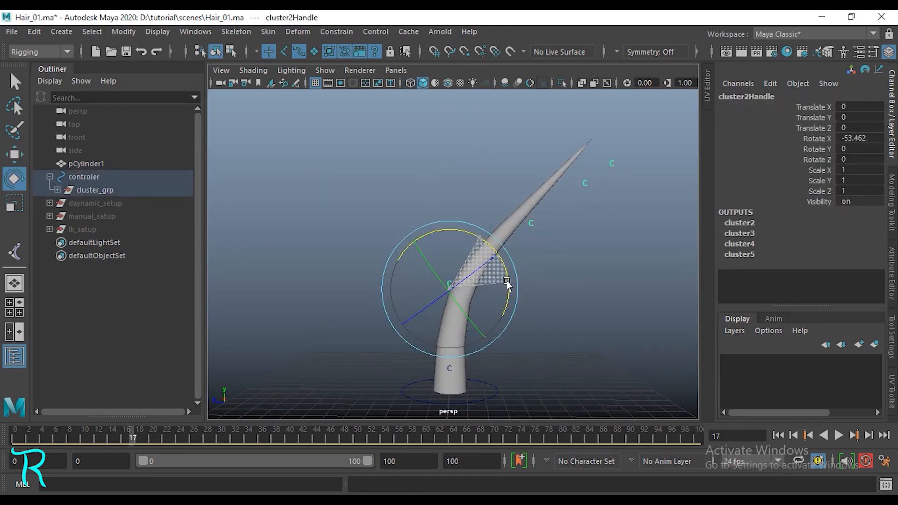
Rotate cluster3Handle about X to curl the upper part of the cylinder further over.
{"action": "left_click_drag", "start_coordinate": [549, 199], "coordinate": [521, 230]}
{"action": "middle_click_drag", "start_coordinate": [631, 252], "coordinate": [580, 398]}
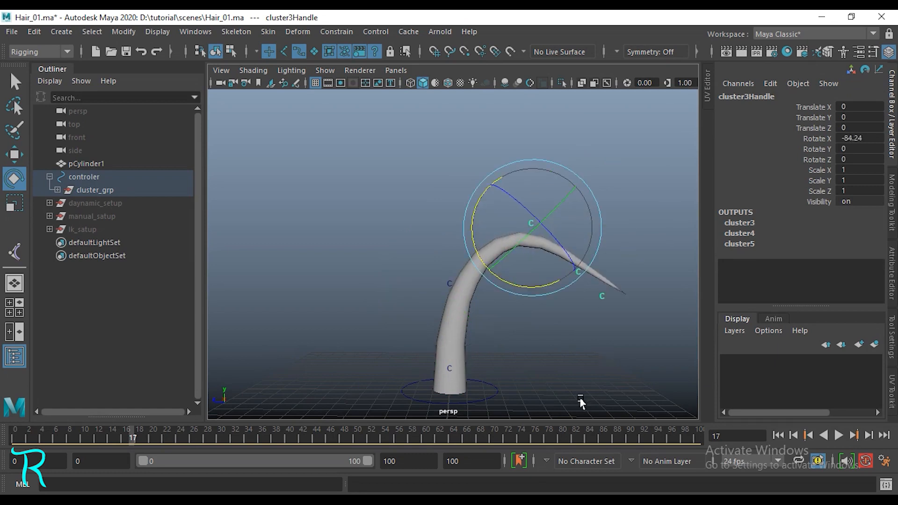
{"action": "left_click_drag", "start_coordinate": [653, 243], "coordinate": [614, 295]}
{"action": "key", "text": "w"}
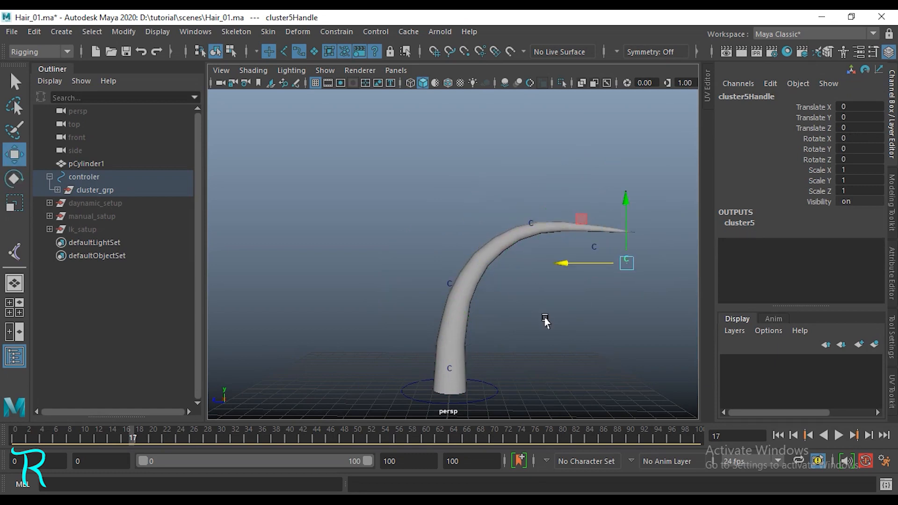
Set a key on the controler at frame 0.
{"action": "middle_click_drag", "start_coordinate": [545, 319], "coordinate": [470, 324], "text": "alt"}
{"action": "scroll", "coordinate": [470, 324], "scroll_direction": "down", "scroll_amount": 5}
{"action": "left_click_drag", "start_coordinate": [434, 342], "coordinate": [444, 339], "text": "alt"}
{"action": "left_click", "coordinate": [436, 316]}
{"action": "scroll", "coordinate": [524, 340], "scroll_direction": "up", "scroll_amount": 5}
{"action": "scroll", "coordinate": [524, 340], "scroll_direction": "down", "scroll_amount": 5}
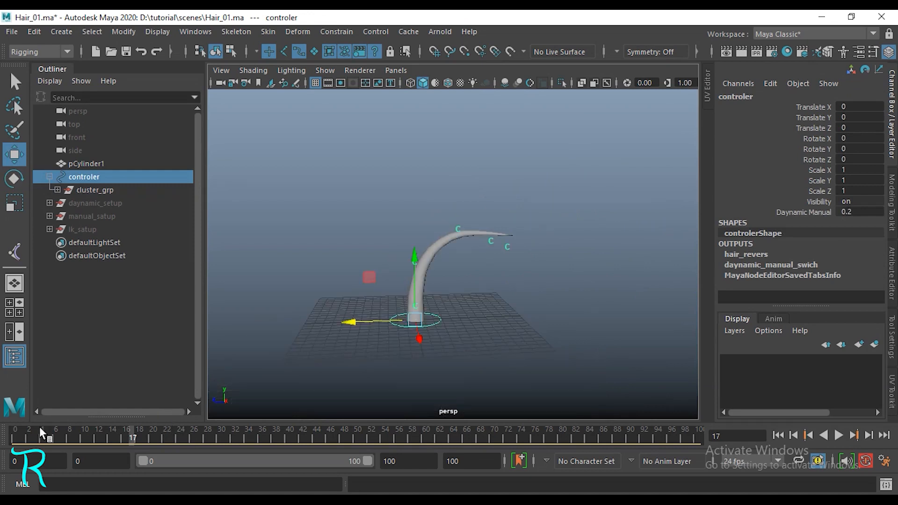
{"action": "left_click", "coordinate": [16, 433]}
{"action": "key", "text": "s"}
Key the four cluster handles above the base at frame 0.
{"action": "scroll", "coordinate": [509, 352], "scroll_direction": "up", "scroll_amount": 3}
{"action": "middle_click_drag", "start_coordinate": [591, 217], "coordinate": [607, 210], "text": "alt"}
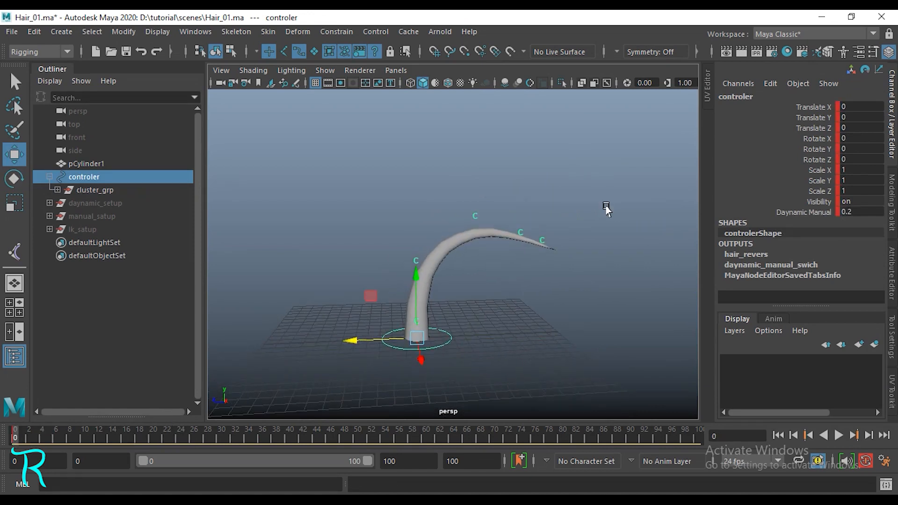
{"action": "left_click_drag", "start_coordinate": [608, 197], "coordinate": [369, 304]}
{"action": "key", "text": "s"}
Try rotating the four keyed cluster handles together about X at frame 24.
{"action": "left_click_drag", "start_coordinate": [56, 432], "coordinate": [182, 435]}
{"action": "key", "text": "e"}
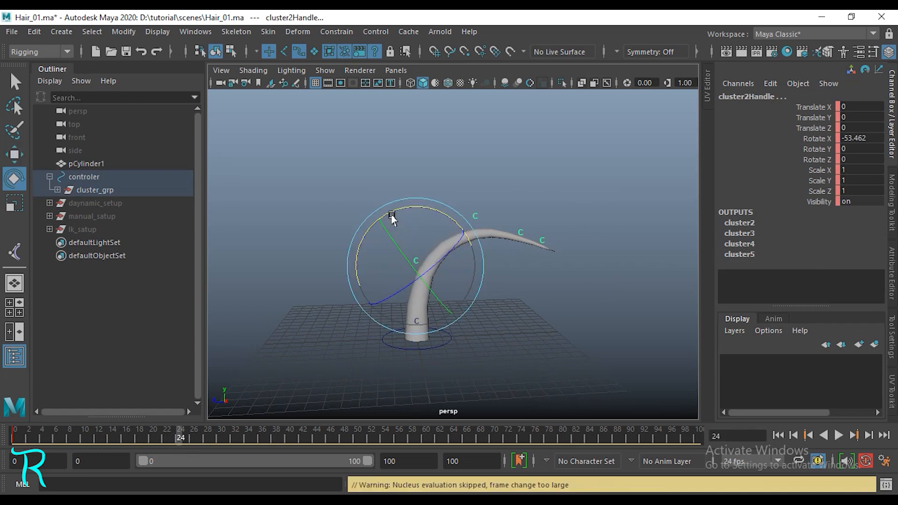
{"action": "left_click_drag", "start_coordinate": [392, 216], "coordinate": [258, 250]}
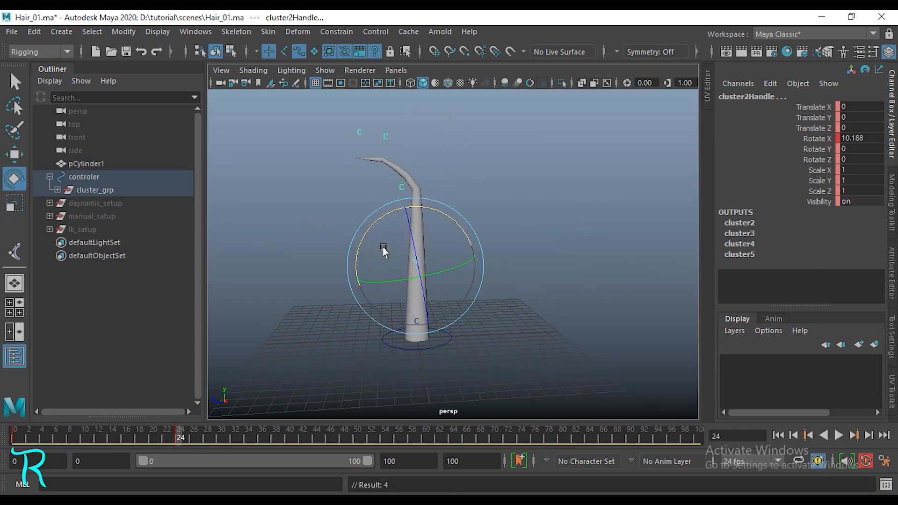
{"action": "key", "text": "ctrl+z"}
Rotate the upper cluster handles about X at frame 24 to bend the cylinder toward the opposite side, checking the motion up to frame 45.
{"action": "left_click", "coordinate": [468, 288]}
{"action": "left_click", "coordinate": [416, 260]}
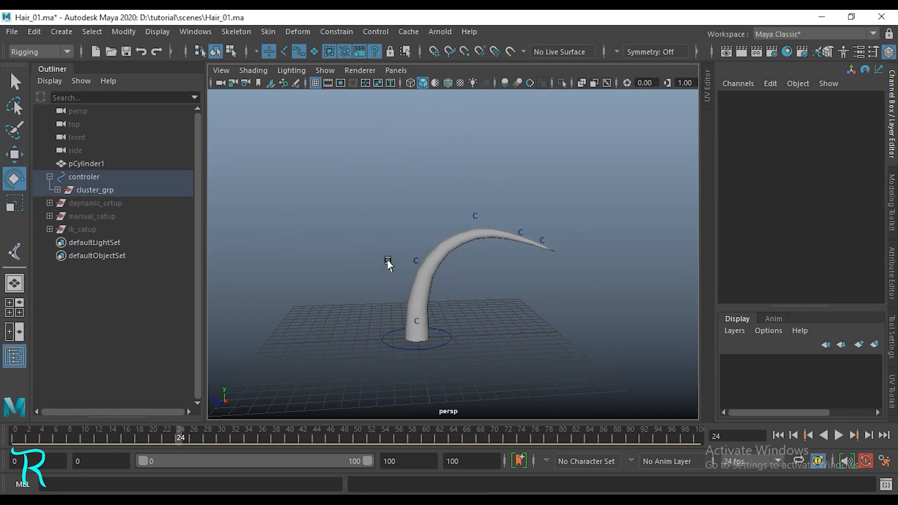
{"action": "left_click_drag", "start_coordinate": [403, 201], "coordinate": [291, 253]}
{"action": "left_click_drag", "start_coordinate": [343, 167], "coordinate": [394, 197]}
{"action": "left_click_drag", "start_coordinate": [352, 145], "coordinate": [174, 468]}
{"action": "left_click_drag", "start_coordinate": [190, 438], "coordinate": [323, 438]}
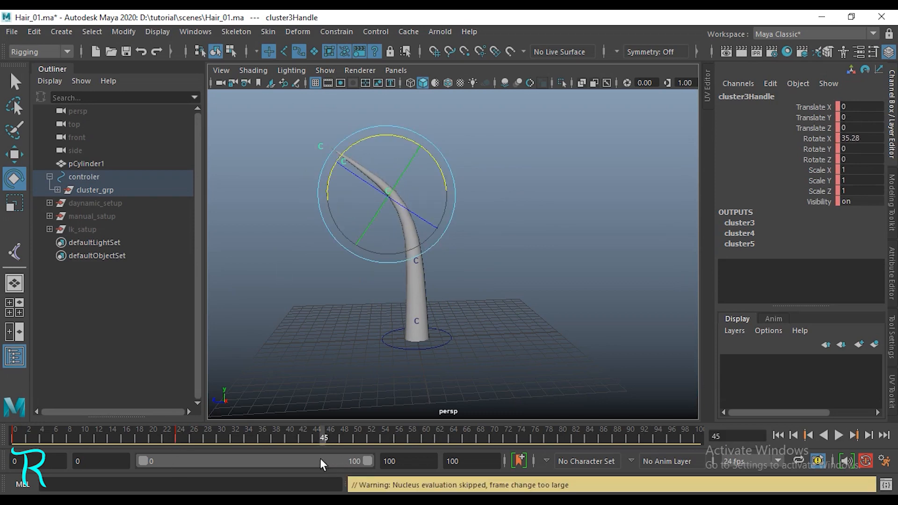
Set a key on the controler at frame 24 in its original position.
{"action": "left_click", "coordinate": [406, 349]}
{"action": "key", "text": "w"}
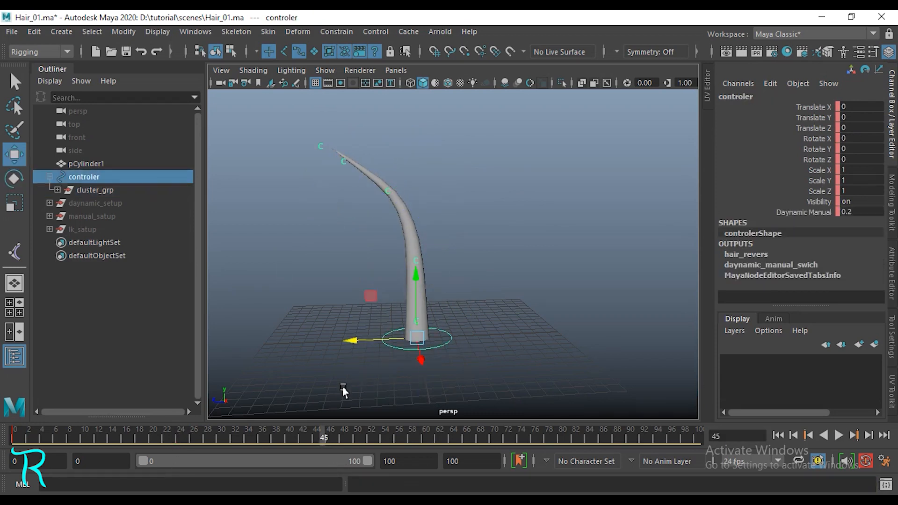
{"action": "left_click_drag", "start_coordinate": [285, 438], "coordinate": [241, 442]}
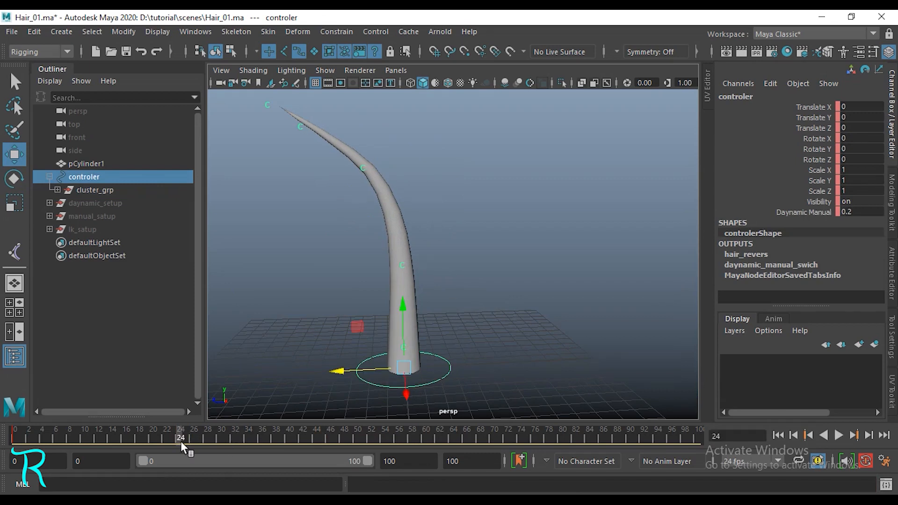
{"action": "key", "text": "s"}
Move the controler along Z to about -8.5 at frame 46.
{"action": "left_click_drag", "start_coordinate": [181, 442], "coordinate": [329, 438]}
{"action": "scroll", "coordinate": [382, 354], "scroll_direction": "down", "scroll_amount": 5}
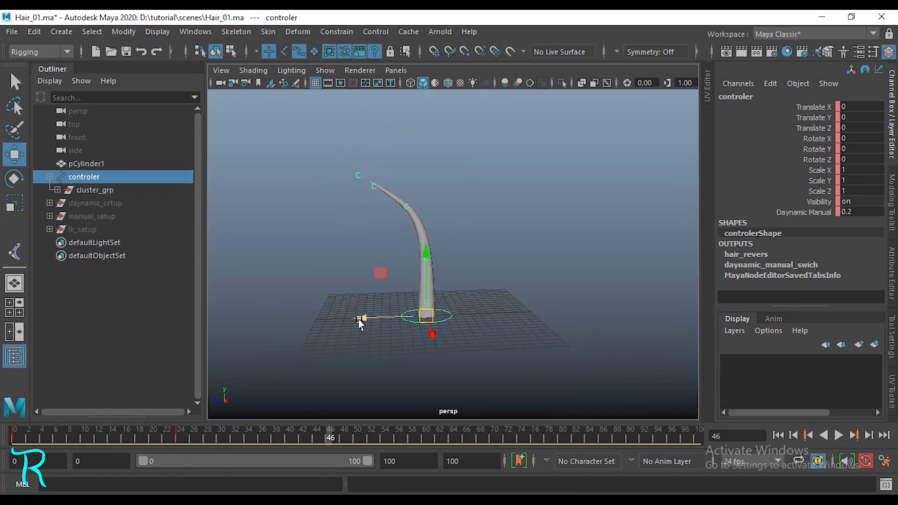
{"action": "left_click_drag", "start_coordinate": [361, 318], "coordinate": [390, 318]}
Play the animation from frame 0 to check the controler and cluster-handle motion on the cylinder.
{"action": "left_click", "coordinate": [15, 437]}
{"action": "key", "text": "alt+v"}
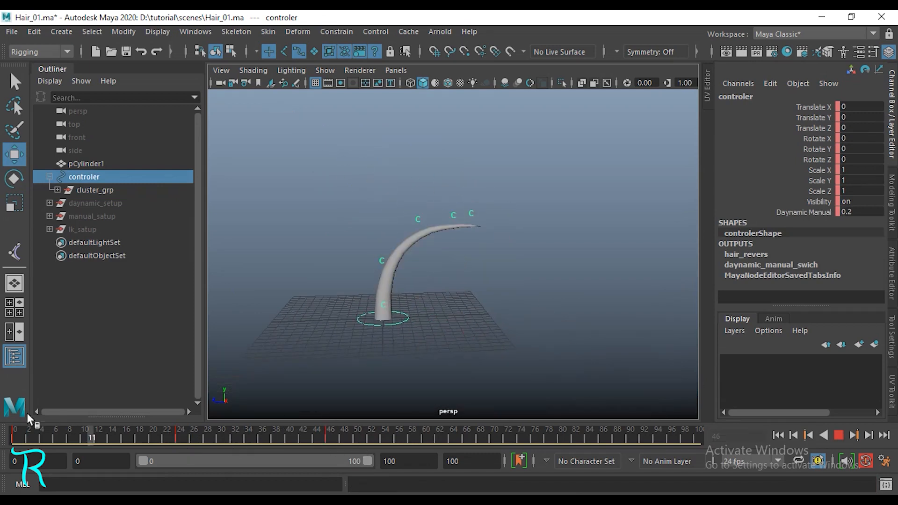
{"action": "left_click", "coordinate": [15, 437]}
{"action": "scroll", "coordinate": [563, 251], "scroll_direction": "up", "scroll_amount": 4}
{"action": "middle_click_drag", "start_coordinate": [532, 261], "coordinate": [563, 251], "text": "alt"}
{"action": "key", "text": "alt+v"}
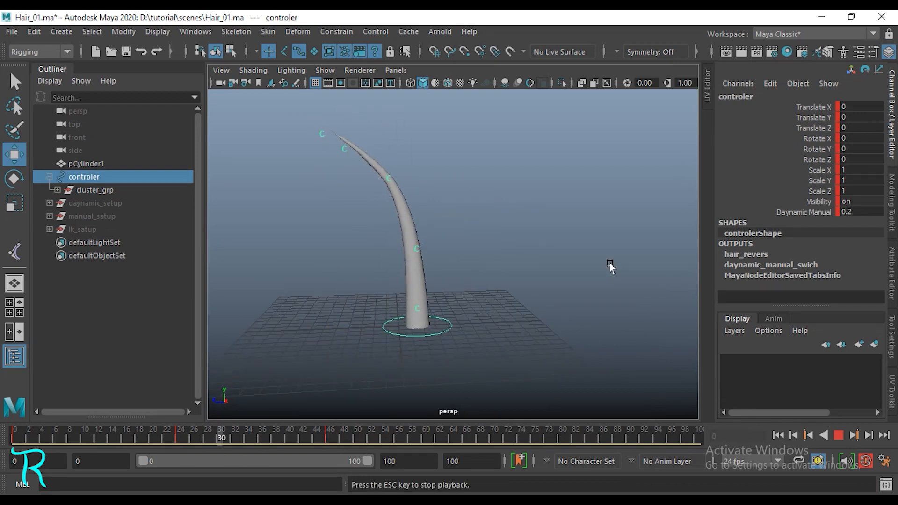
{"action": "key", "text": "alt+v"}
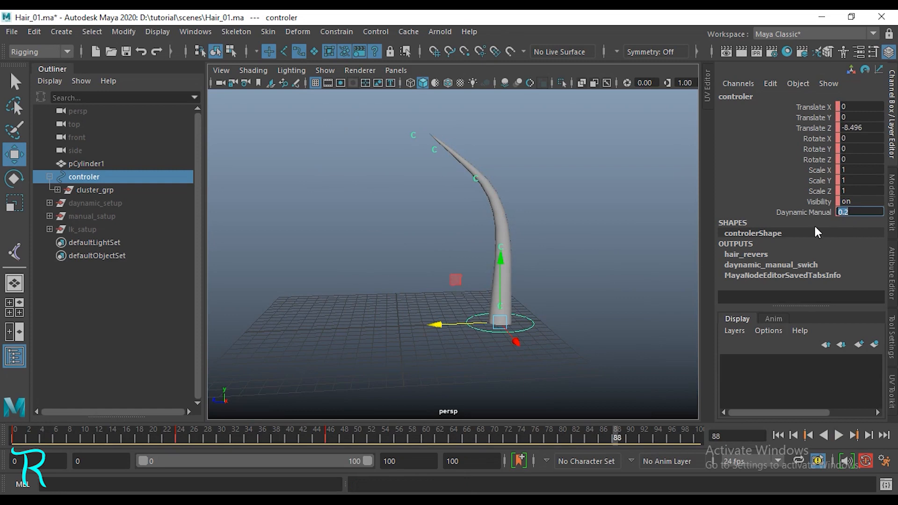
Break the connections on the controler's Daynamic Manual attribute and set its value to 0.5.
{"action": "right_click", "coordinate": [806, 213]}
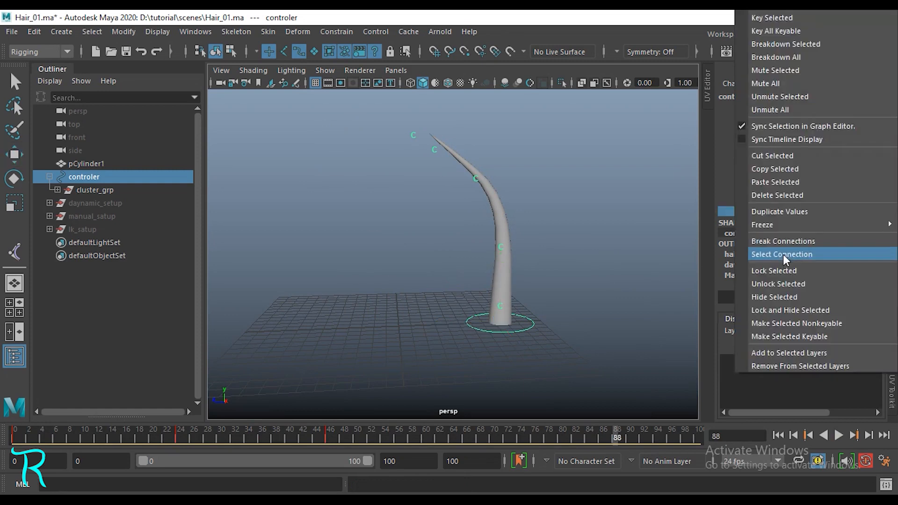
{"action": "left_click", "coordinate": [784, 242]}
{"action": "left_click", "coordinate": [874, 213]}
{"action": "type", "text": "0.5"}
{"action": "key", "text": "Return"}
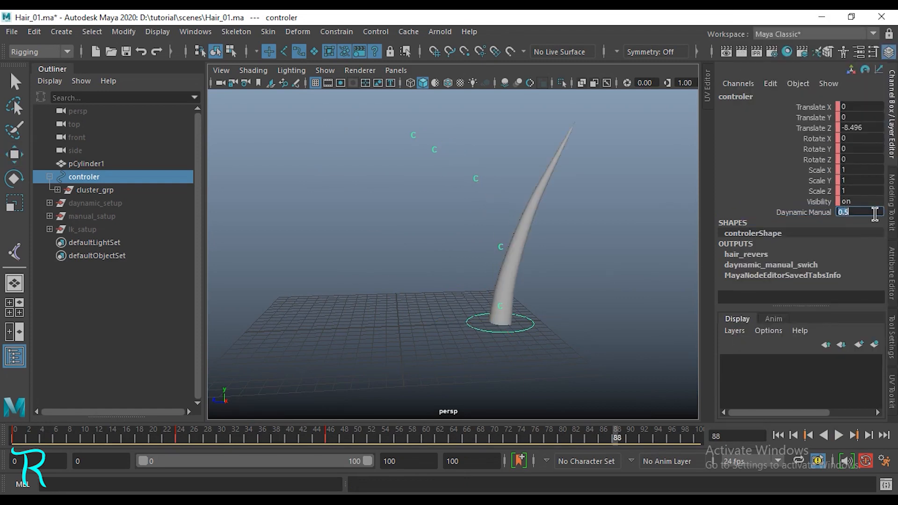
Play the animation from frame 0 to check the blended dynamic motion of the cylinder.
{"action": "left_click_drag", "start_coordinate": [406, 299], "coordinate": [380, 280], "text": "alt"}
{"action": "left_click", "coordinate": [779, 436]}
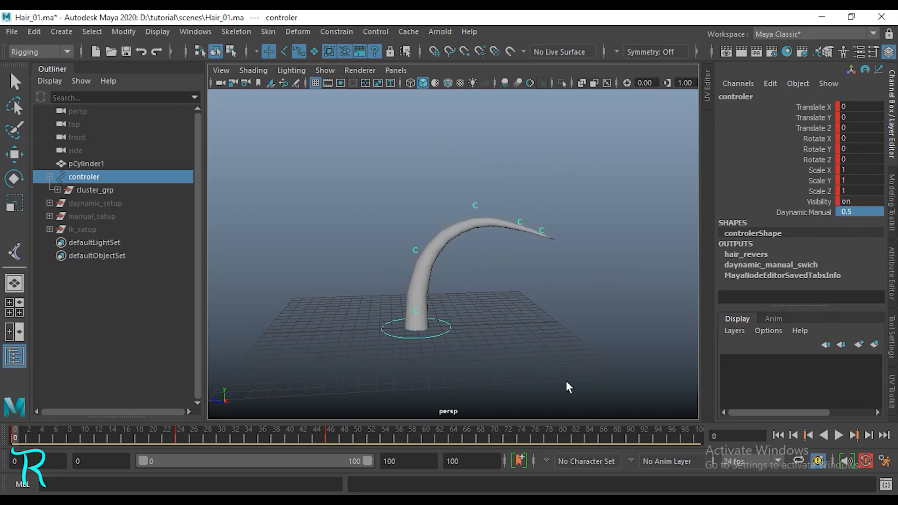
{"action": "scroll", "coordinate": [555, 281], "scroll_direction": "down", "scroll_amount": 3}
{"action": "key", "text": "alt+v"}
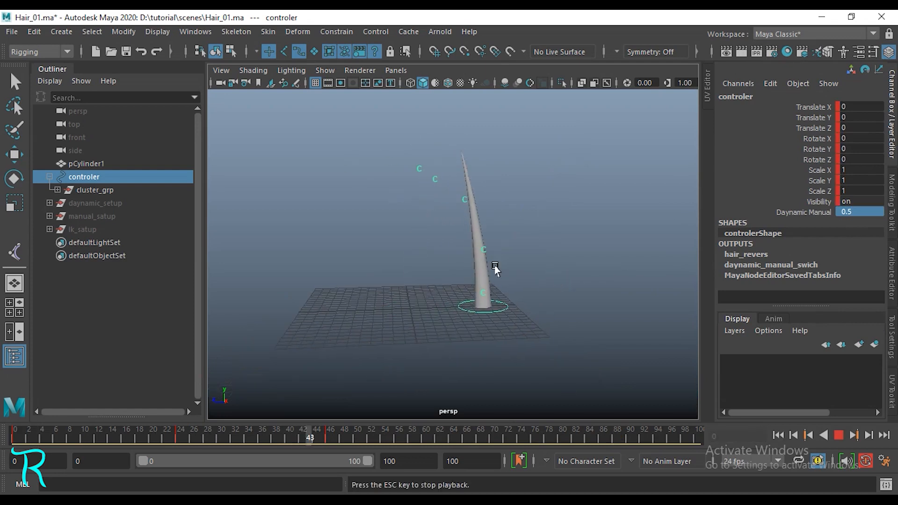
{"action": "scroll", "coordinate": [591, 251], "scroll_direction": "up", "scroll_amount": 4}
{"action": "scroll", "coordinate": [591, 248], "scroll_direction": "down", "scroll_amount": 2}
{"action": "left_click_drag", "start_coordinate": [592, 243], "coordinate": [601, 254], "text": "alt"}
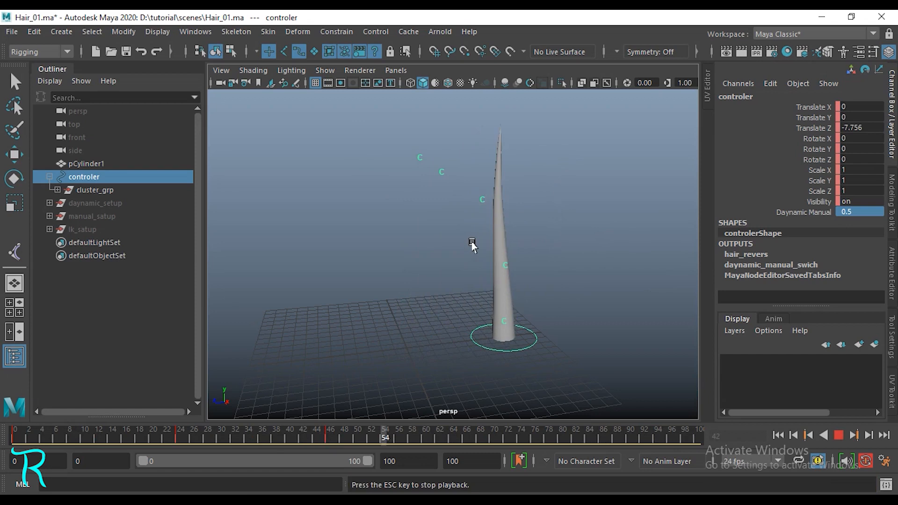
{"action": "key", "text": "Escape"}
Select follicle1 in the daynamic_setup group and examine the detailed attributes of follicleShape1 and hairSystemShape1.
{"action": "left_click_drag", "start_coordinate": [469, 230], "coordinate": [358, 257], "text": "alt"}
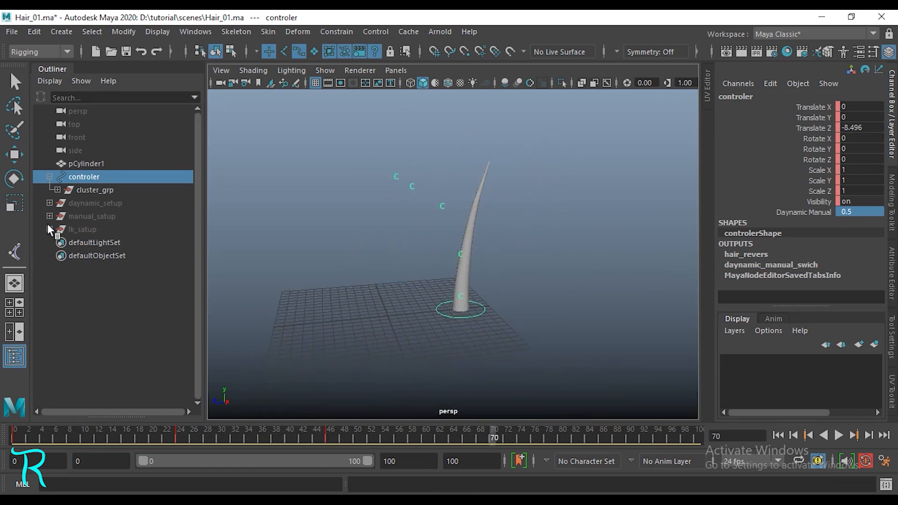
{"action": "left_click", "coordinate": [49, 203]}
{"action": "left_click", "coordinate": [92, 229]}
{"action": "key", "text": "w"}
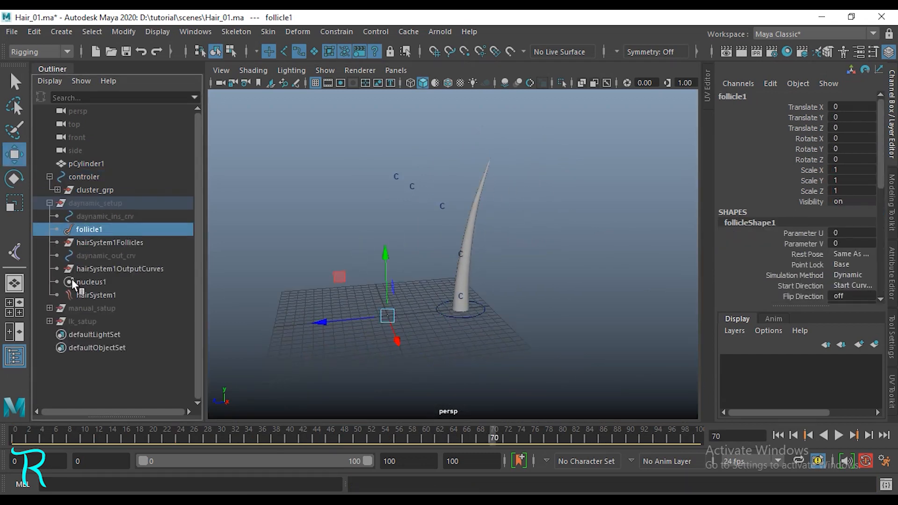
{"action": "scroll", "coordinate": [874, 255], "scroll_direction": "down", "scroll_amount": 1}
{"action": "left_click", "coordinate": [891, 273]}
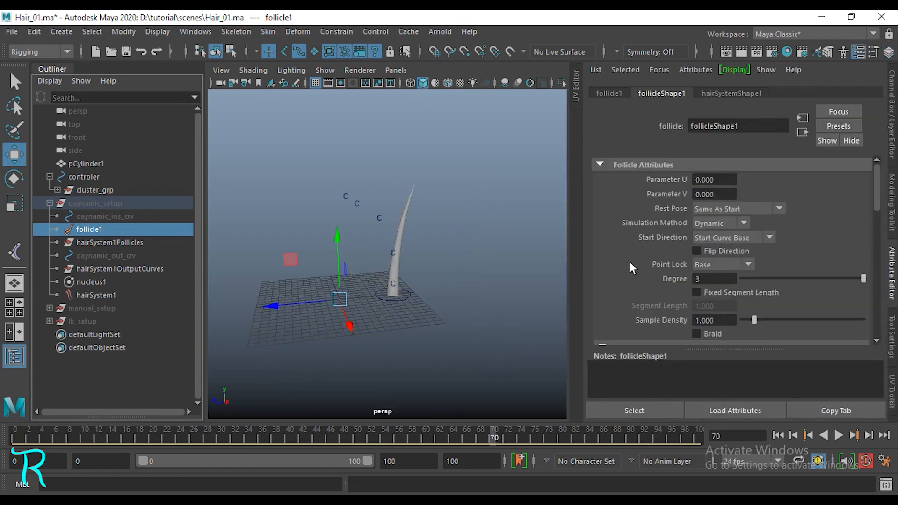
{"action": "scroll", "coordinate": [629, 262], "scroll_direction": "down", "scroll_amount": 10}
{"action": "scroll", "coordinate": [664, 235], "scroll_direction": "down", "scroll_amount": 8}
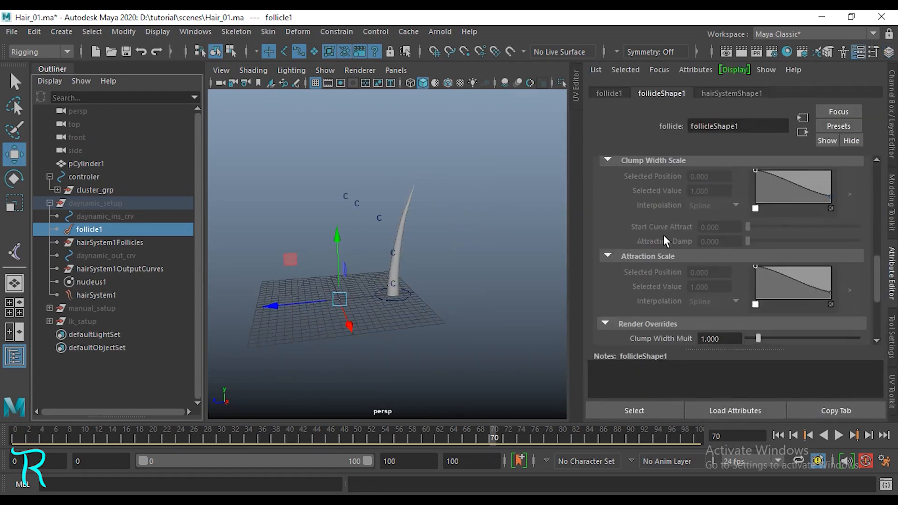
{"action": "scroll", "coordinate": [663, 262], "scroll_direction": "up", "scroll_amount": 10}
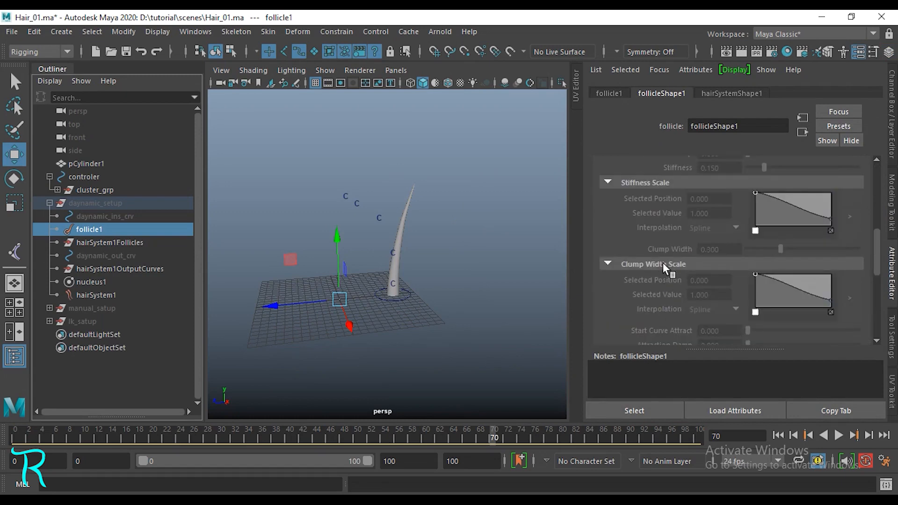
{"action": "left_click", "coordinate": [731, 94]}
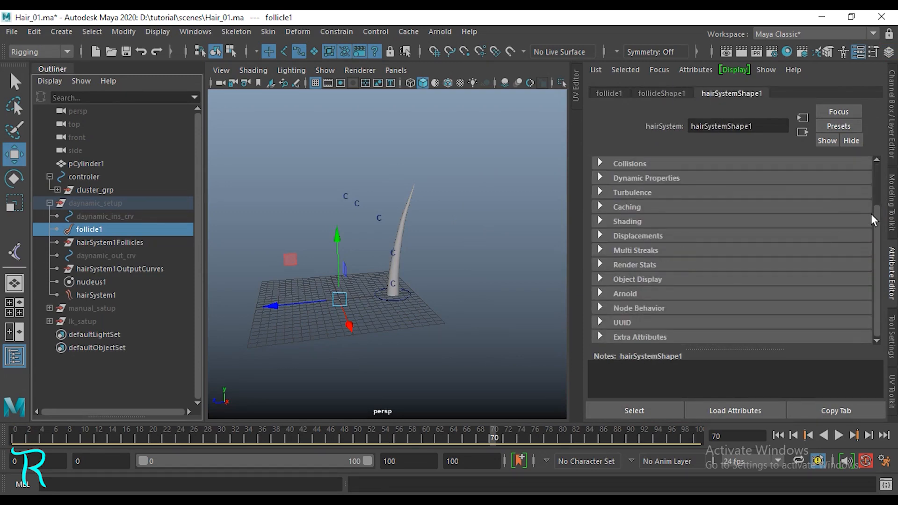
Set follicle1's Stiffness to 0.7 and play the animation from frame 0 to test it.
{"action": "left_click", "coordinate": [892, 115]}
{"action": "scroll", "coordinate": [809, 239], "scroll_direction": "down", "scroll_amount": 3}
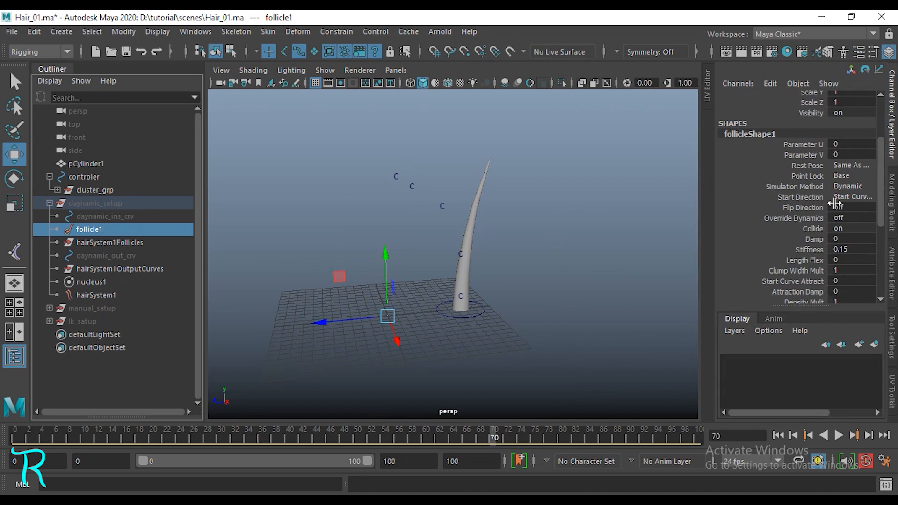
{"action": "double_click", "coordinate": [842, 249]}
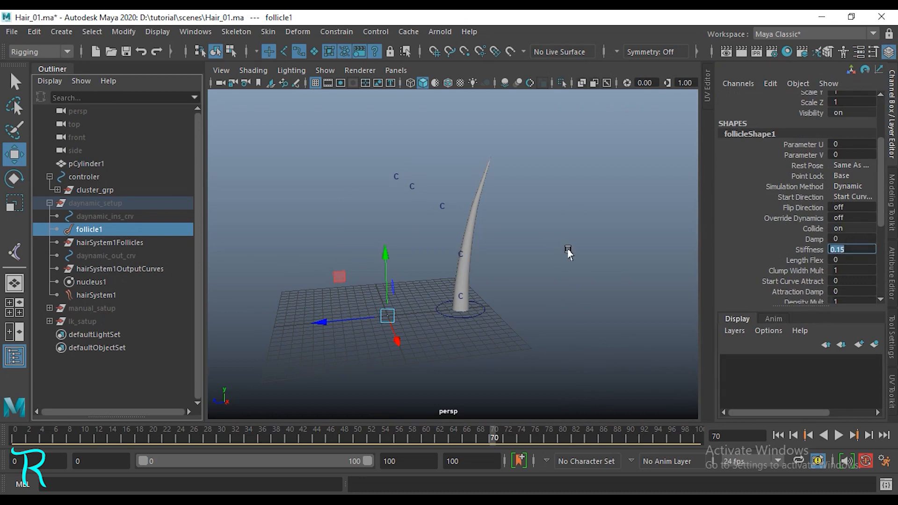
{"action": "type", "text": "0.7"}
{"action": "key", "text": "Return"}
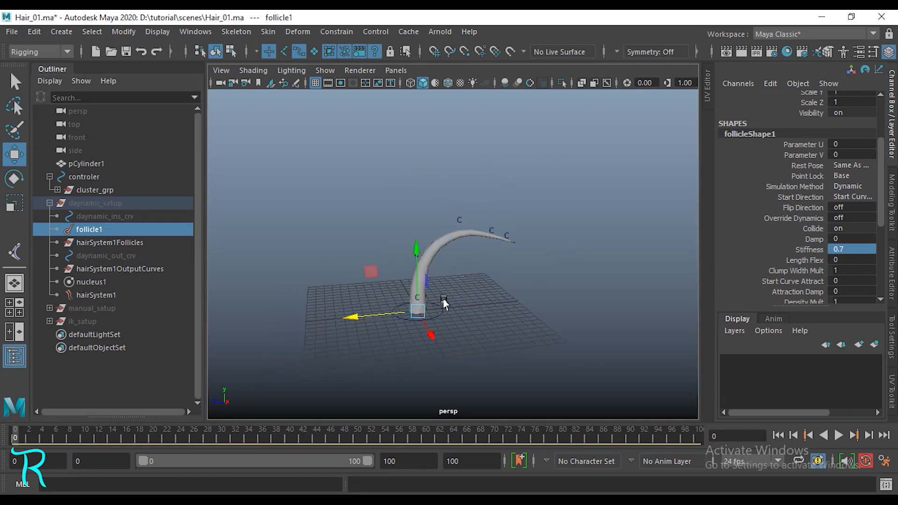
{"action": "key", "text": "alt+v"}
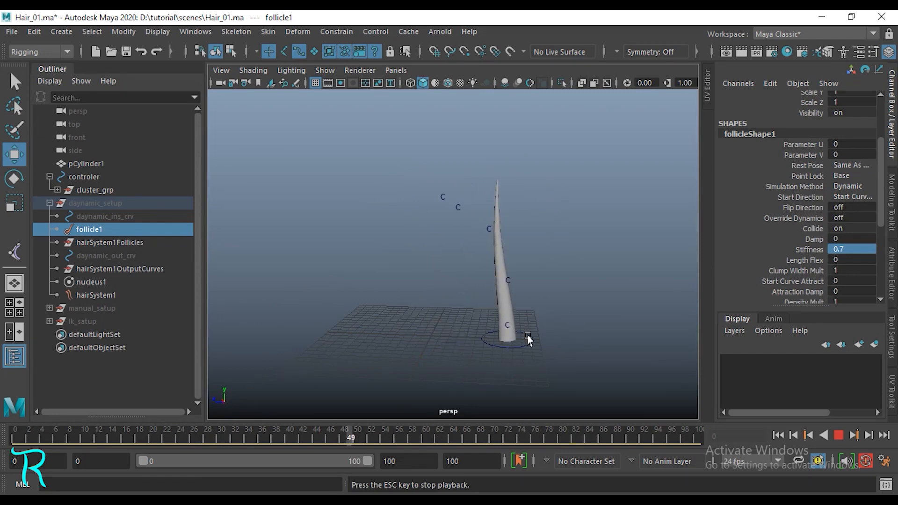
{"action": "key", "text": "Escape"}
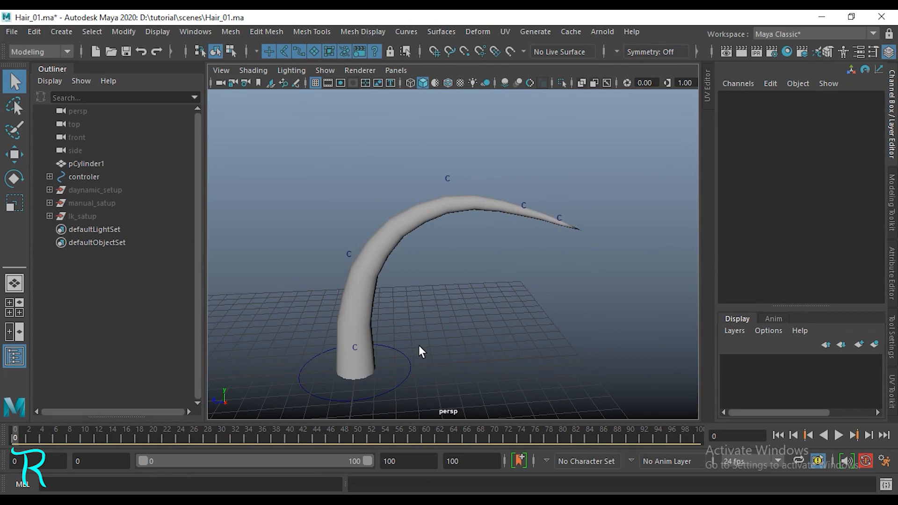
Expand the daynamic_setup group and select follicle1.
{"action": "scroll", "coordinate": [419, 346], "scroll_direction": "down", "scroll_amount": 3}
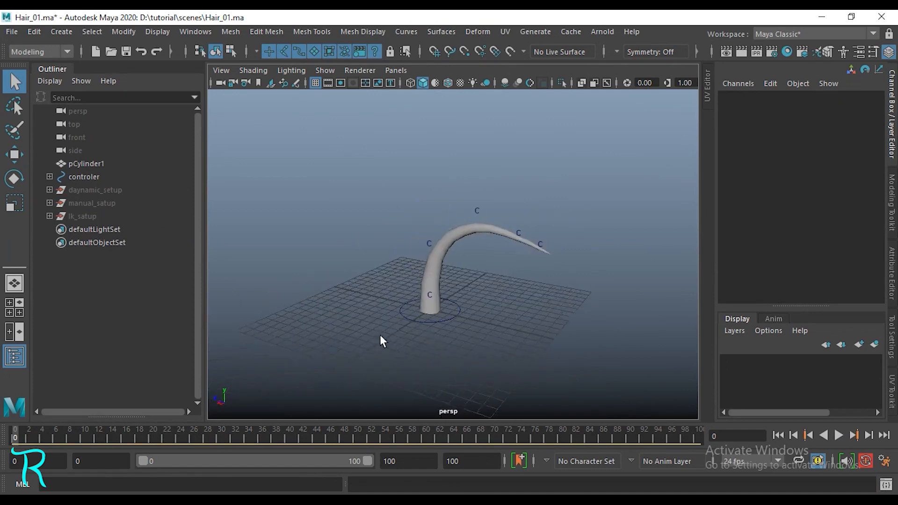
{"action": "scroll", "coordinate": [380, 335], "scroll_direction": "up", "scroll_amount": 5}
{"action": "middle_click_drag", "start_coordinate": [496, 341], "coordinate": [446, 306], "text": "alt"}
{"action": "left_click_drag", "start_coordinate": [447, 306], "coordinate": [388, 321], "text": "alt"}
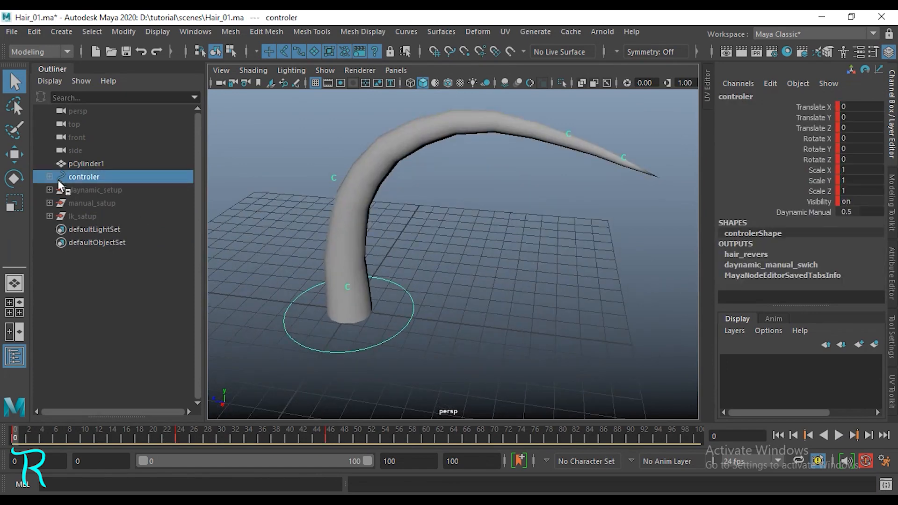
{"action": "left_click", "coordinate": [49, 190]}
{"action": "left_click", "coordinate": [89, 217]}
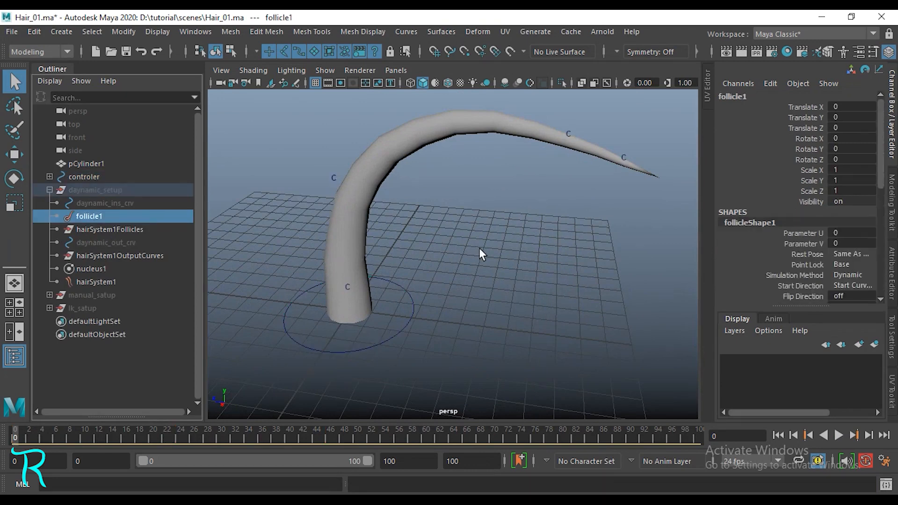
Examine follicle1's shape attributes, from the follicle parameters and stiffness down to the clump width.
{"action": "left_click_drag", "start_coordinate": [479, 248], "coordinate": [630, 267], "text": "alt"}
{"action": "scroll", "coordinate": [791, 252], "scroll_direction": "down", "scroll_amount": 3}
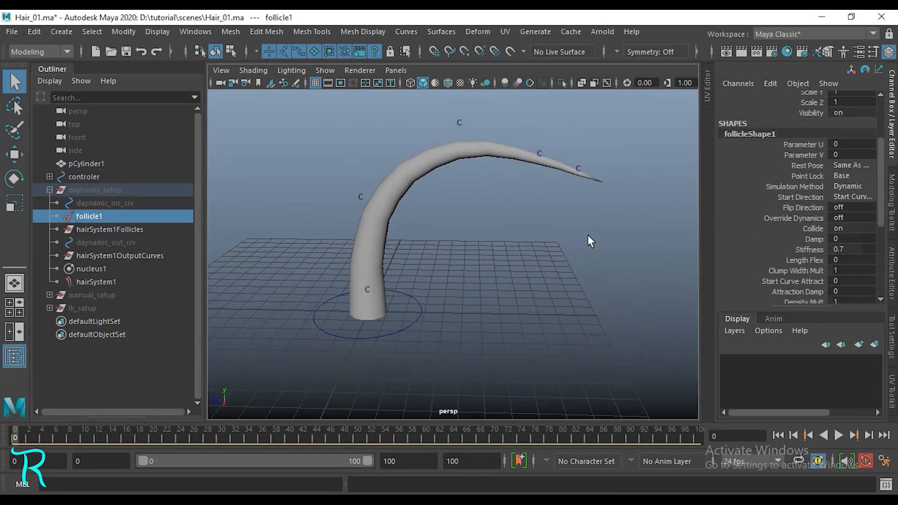
{"action": "scroll", "coordinate": [398, 334], "scroll_direction": "up", "scroll_amount": 3}
{"action": "middle_click_drag", "start_coordinate": [439, 344], "coordinate": [454, 323], "text": "alt"}
{"action": "left_click_drag", "start_coordinate": [453, 323], "coordinate": [420, 333], "text": "alt"}
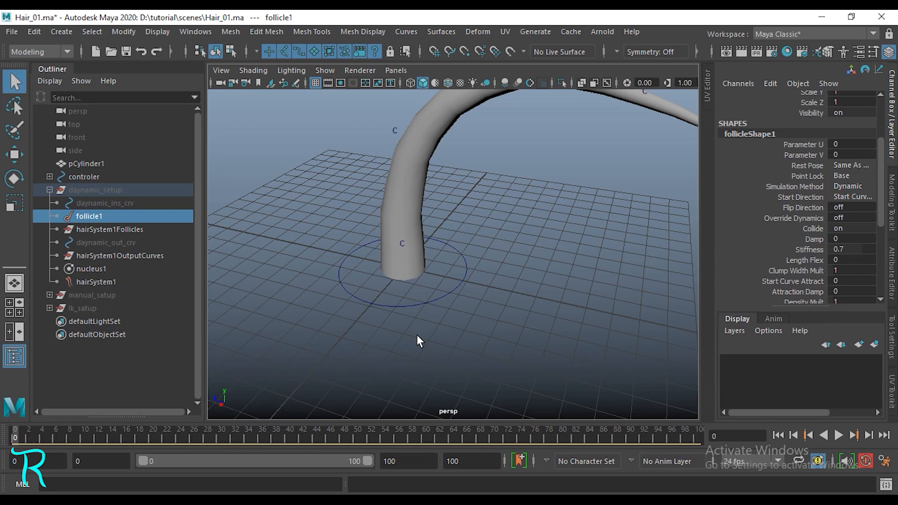
{"action": "left_click", "coordinate": [434, 292]}
{"action": "left_click", "coordinate": [105, 215]}
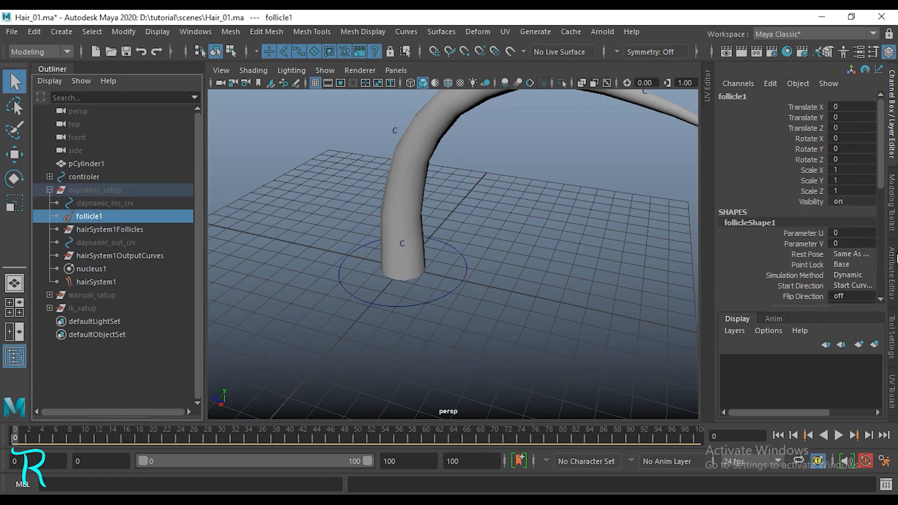
{"action": "scroll", "coordinate": [818, 226], "scroll_direction": "down", "scroll_amount": 6}
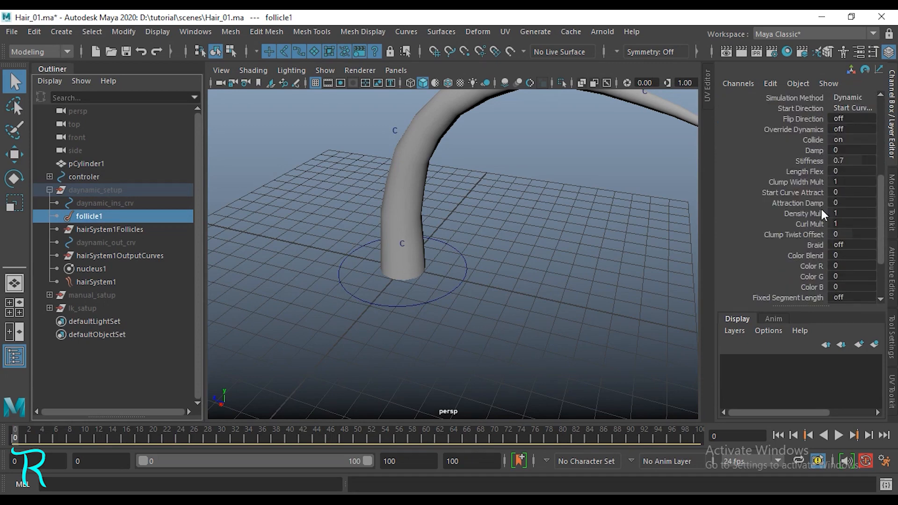
{"action": "left_click_drag", "start_coordinate": [813, 310], "coordinate": [814, 323]}
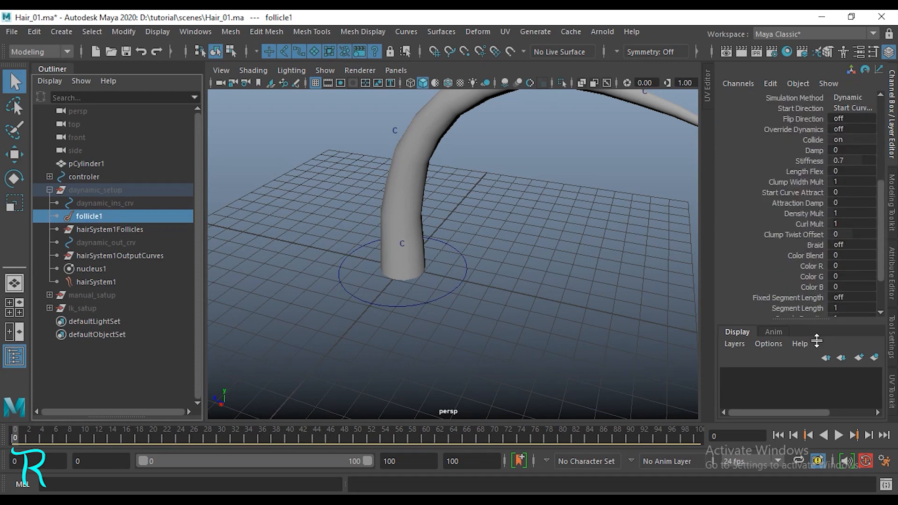
{"action": "scroll", "coordinate": [819, 243], "scroll_direction": "down", "scroll_amount": 3}
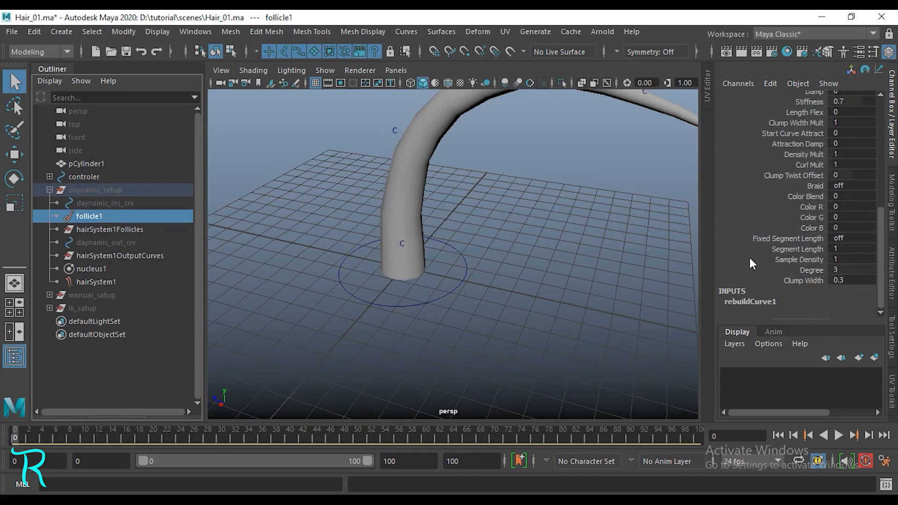
{"action": "scroll", "coordinate": [758, 252], "scroll_direction": "up", "scroll_amount": 5}
{"action": "left_click_drag", "start_coordinate": [527, 240], "coordinate": [476, 320], "text": "alt"}
{"action": "scroll", "coordinate": [497, 285], "scroll_direction": "up", "scroll_amount": 2}
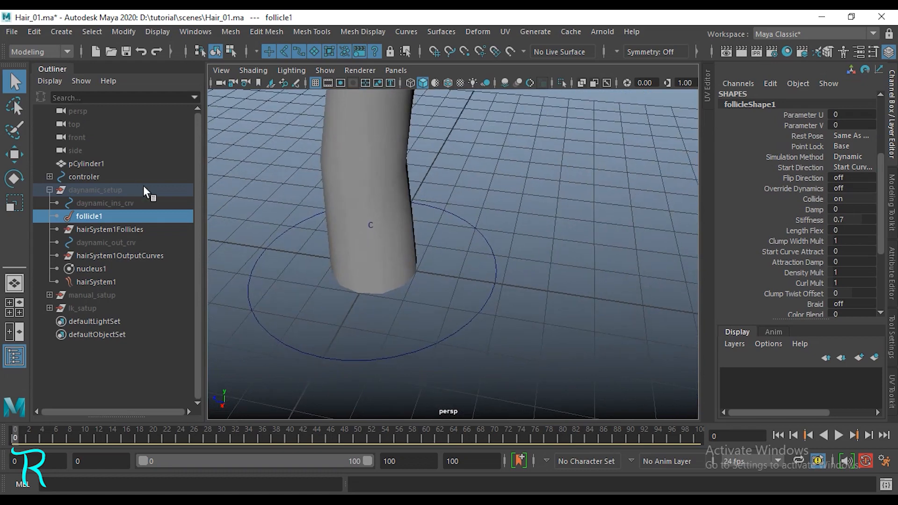
{"action": "scroll", "coordinate": [805, 206], "scroll_direction": "up", "scroll_amount": 1}
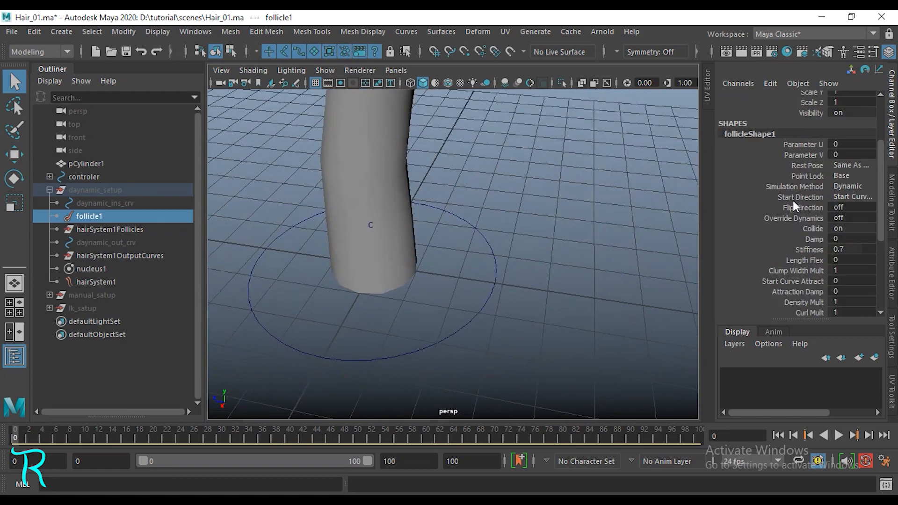
Add a keyable float attribute named Stiff to the controler curve, with minimum 0 and maximum 1.
{"action": "left_click", "coordinate": [805, 250]}
{"action": "left_click_drag", "start_coordinate": [517, 307], "coordinate": [464, 282]}
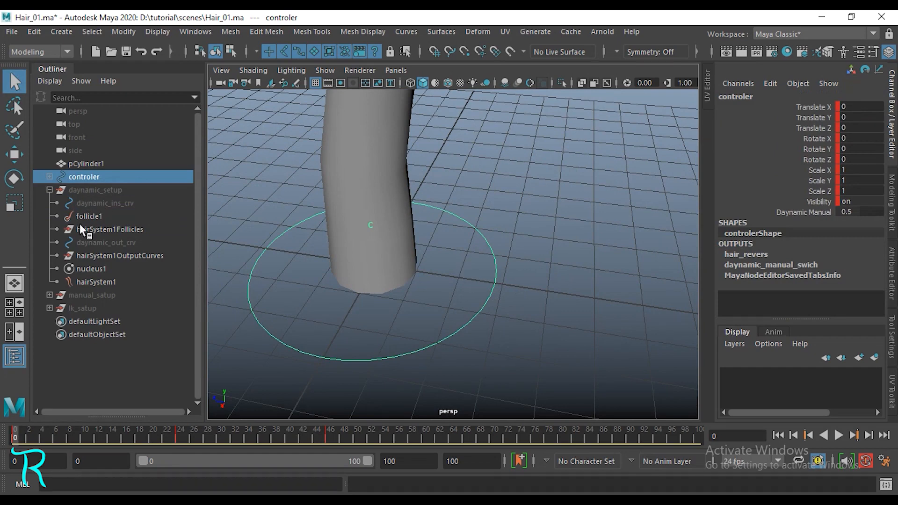
{"action": "left_click_drag", "start_coordinate": [467, 268], "coordinate": [494, 288], "text": "alt"}
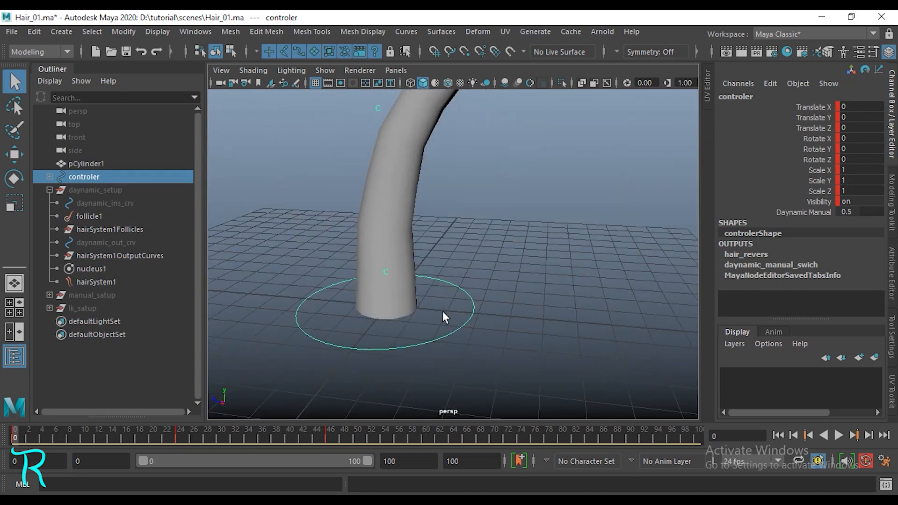
{"action": "left_click_drag", "start_coordinate": [442, 313], "coordinate": [504, 328], "text": "alt"}
{"action": "left_click", "coordinate": [486, 334]}
{"action": "left_click", "coordinate": [425, 359]}
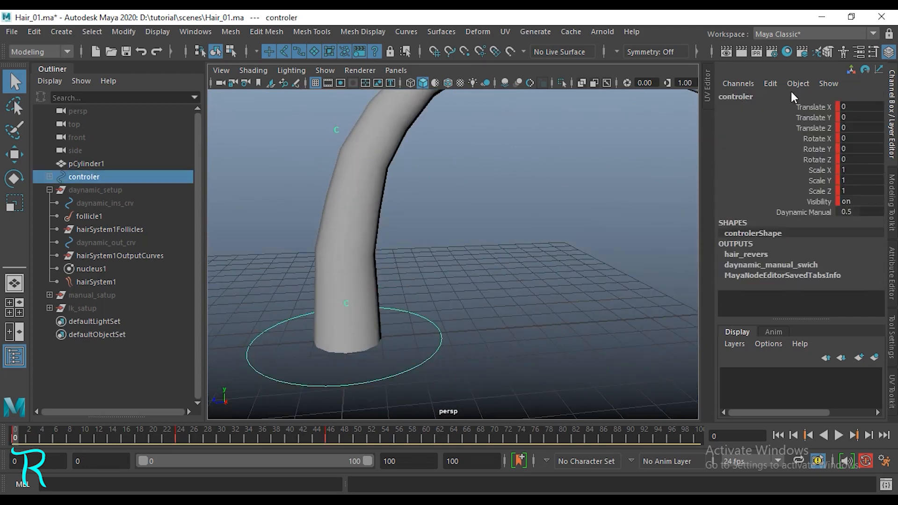
{"action": "left_click", "coordinate": [772, 83]}
{"action": "left_click", "coordinate": [785, 189]}
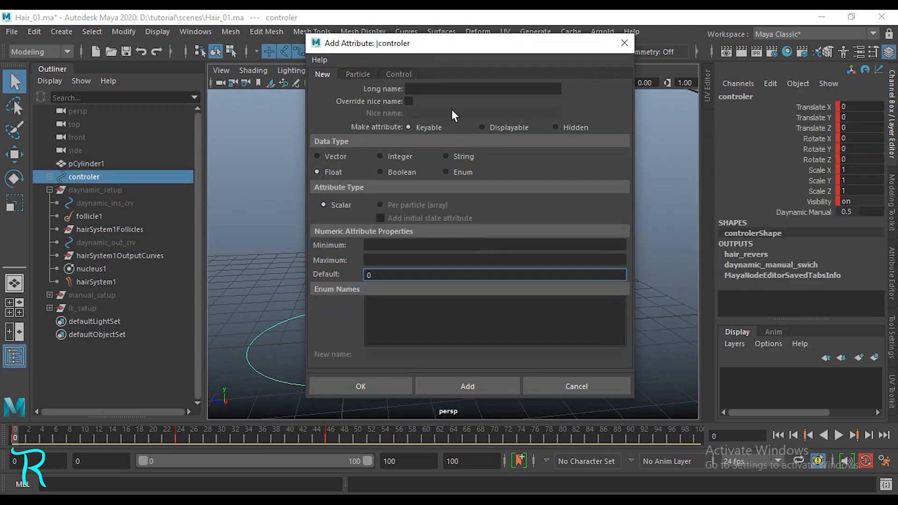
{"action": "left_click", "coordinate": [435, 89]}
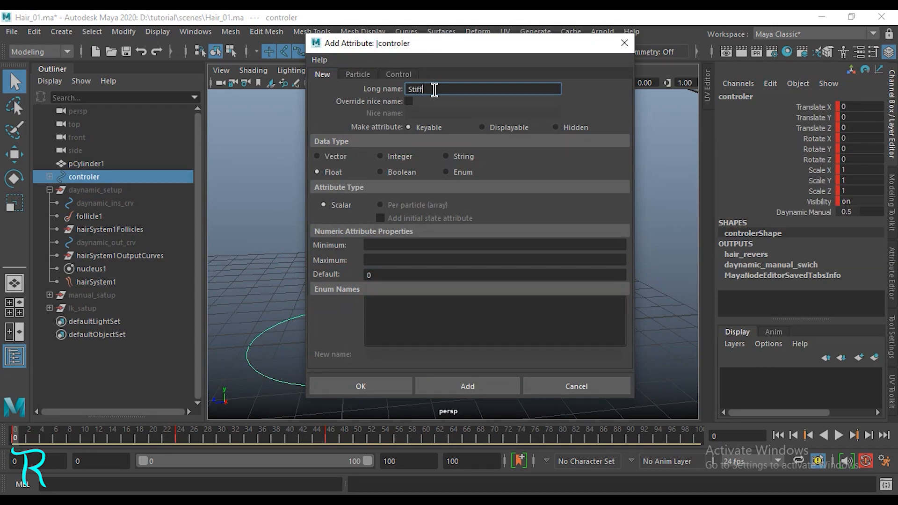
{"action": "left_click", "coordinate": [405, 246]}
{"action": "type", "text": "0"}
{"action": "key", "text": "Tab"}
{"action": "type", "text": "1"}
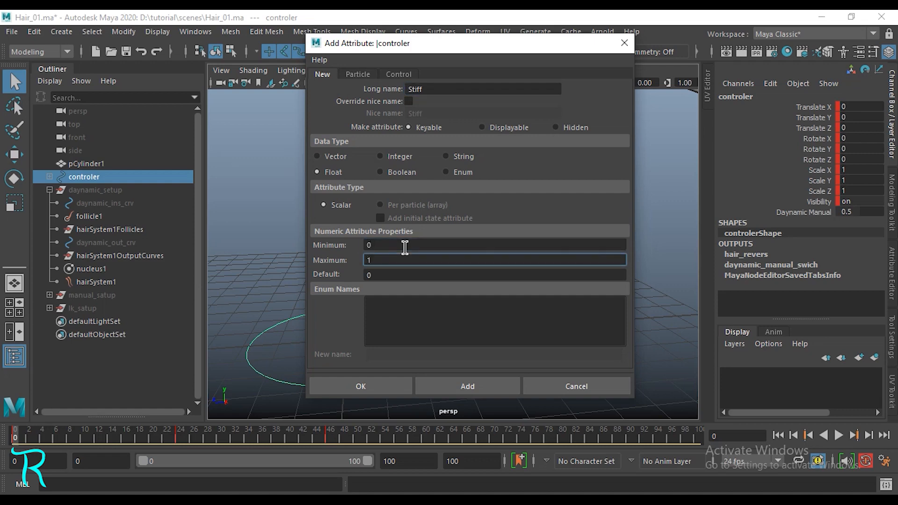
{"action": "left_click", "coordinate": [376, 383]}
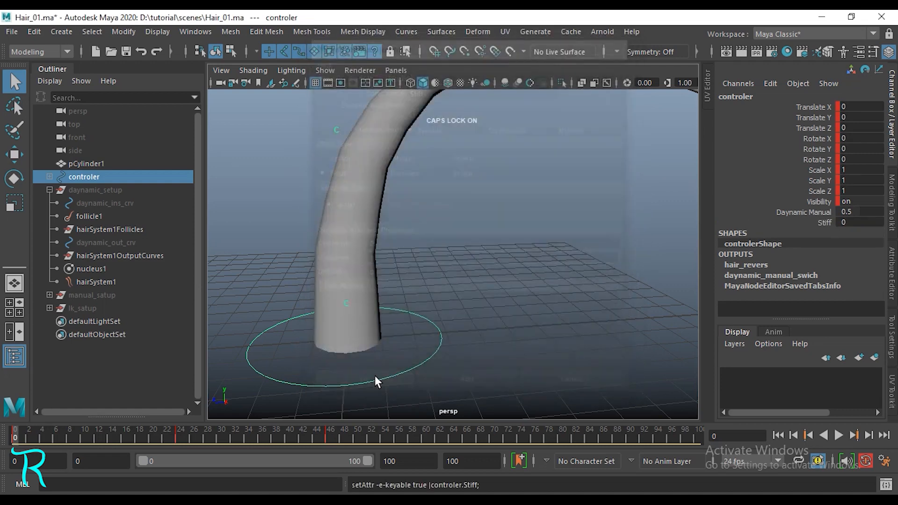
Open the Node Editor and clear all nodes from its graph.
{"action": "left_click", "coordinate": [824, 227]}
{"action": "scroll", "coordinate": [486, 315], "scroll_direction": "down", "scroll_amount": 4}
{"action": "left_click_drag", "start_coordinate": [447, 340], "coordinate": [437, 325], "text": "alt"}
{"action": "scroll", "coordinate": [437, 324], "scroll_direction": "up", "scroll_amount": 3}
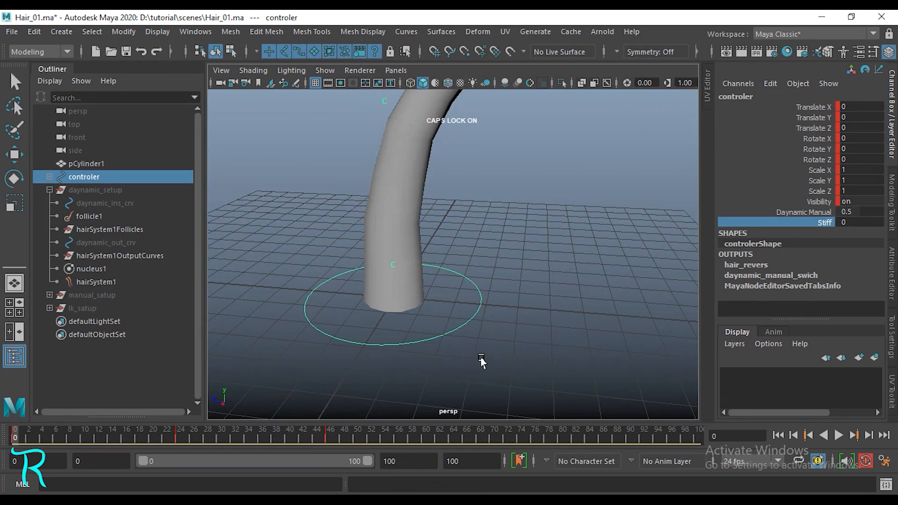
{"action": "left_click_drag", "start_coordinate": [482, 359], "coordinate": [519, 356], "text": "alt"}
{"action": "middle_click_drag", "start_coordinate": [518, 336], "coordinate": [439, 353], "text": "alt"}
{"action": "scroll", "coordinate": [439, 352], "scroll_direction": "down", "scroll_amount": 2}
{"action": "left_click", "coordinate": [180, 33]}
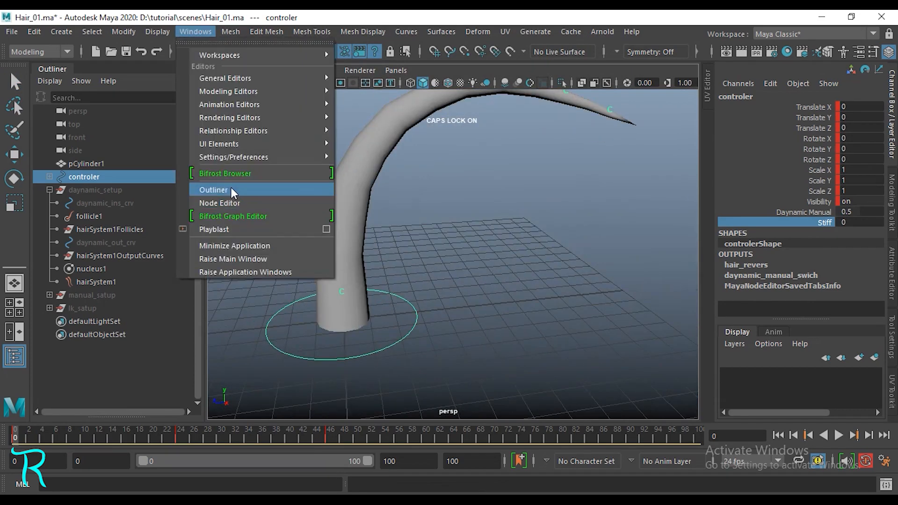
{"action": "left_click", "coordinate": [232, 202]}
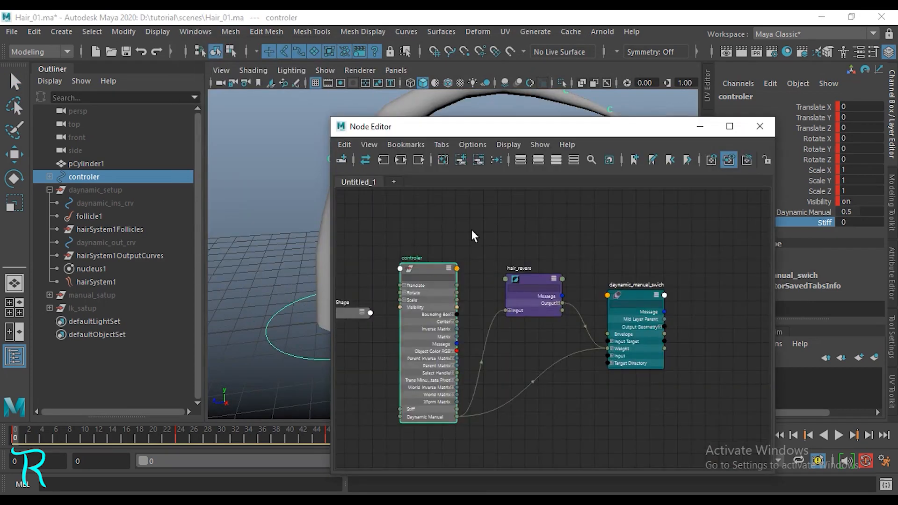
{"action": "scroll", "coordinate": [471, 229], "scroll_direction": "down", "scroll_amount": 4}
{"action": "middle_click_drag", "start_coordinate": [484, 226], "coordinate": [562, 216], "text": "alt"}
{"action": "scroll", "coordinate": [493, 215], "scroll_direction": "up", "scroll_amount": 6}
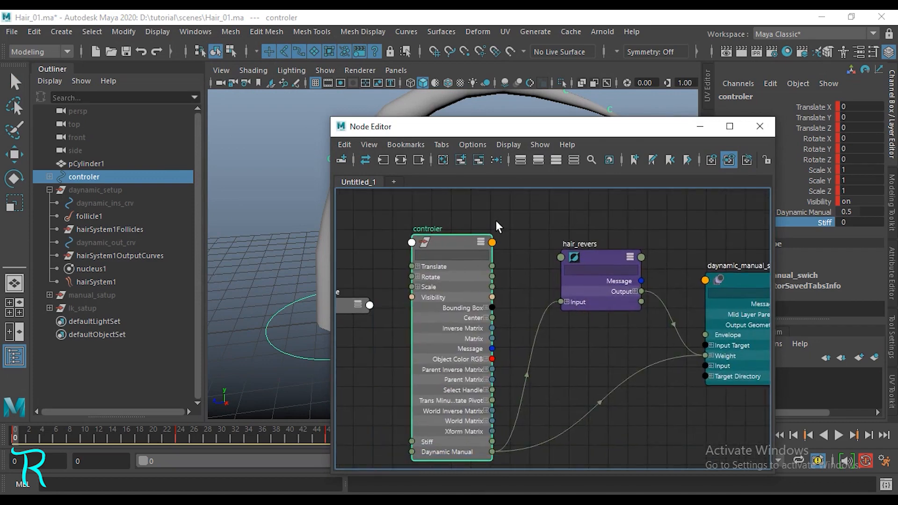
{"action": "left_click", "coordinate": [444, 160]}
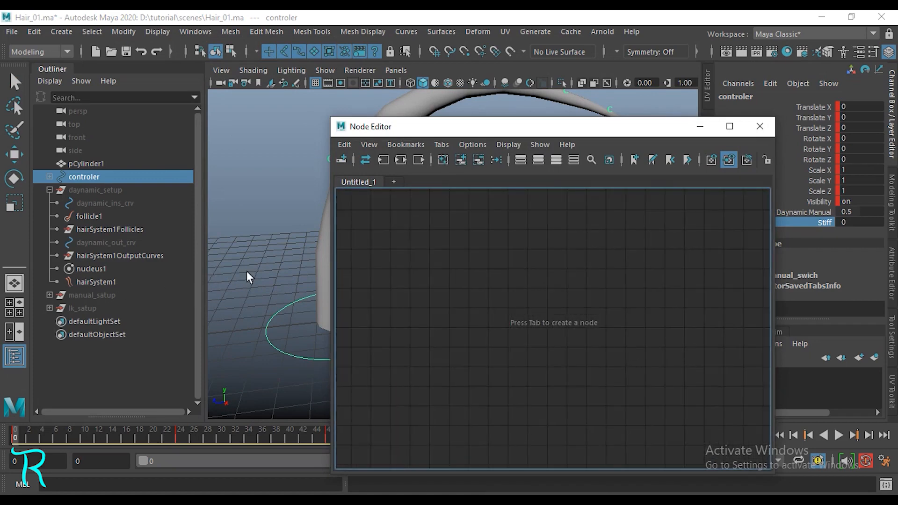
Add the controler and follicle1 nodes with their shapes to the empty Node Editor graph.
{"action": "left_click_drag", "start_coordinate": [255, 276], "coordinate": [287, 336]}
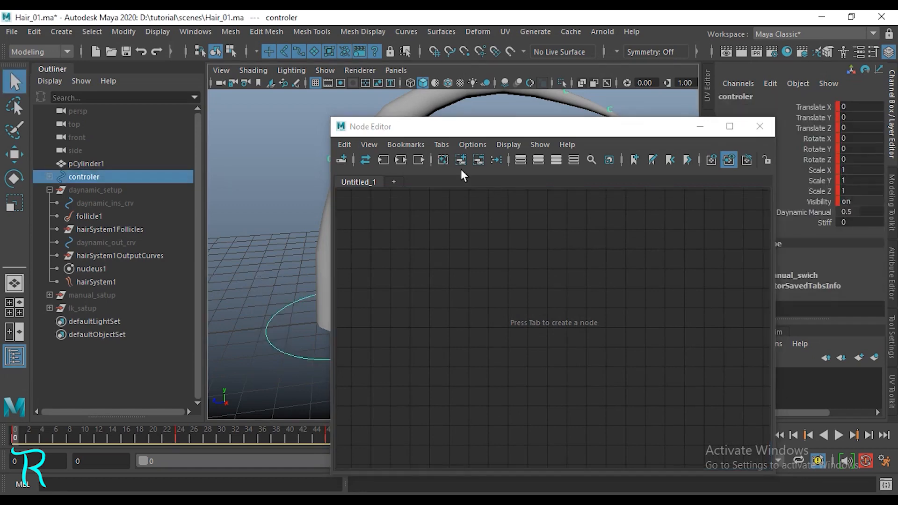
{"action": "left_click", "coordinate": [460, 160]}
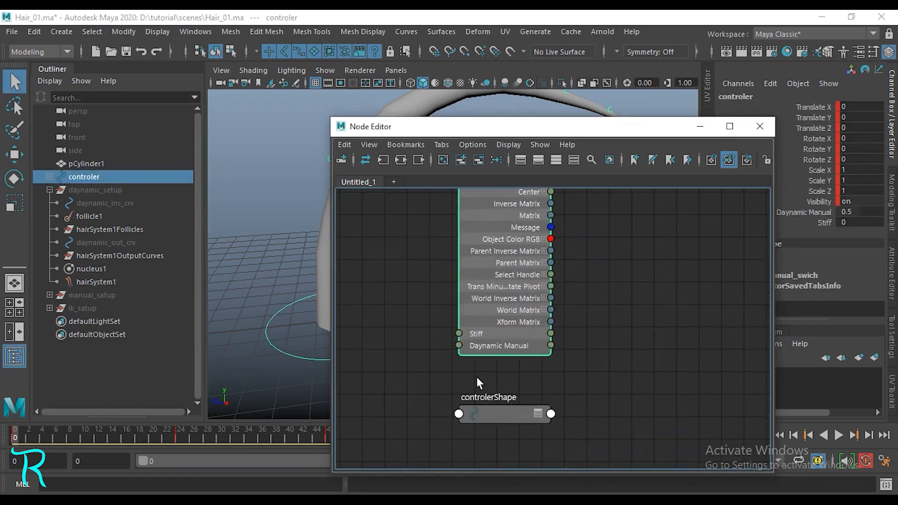
{"action": "scroll", "coordinate": [491, 378], "scroll_direction": "up", "scroll_amount": 4}
{"action": "scroll", "coordinate": [571, 304], "scroll_direction": "down", "scroll_amount": 4}
{"action": "scroll", "coordinate": [623, 305], "scroll_direction": "down", "scroll_amount": 4}
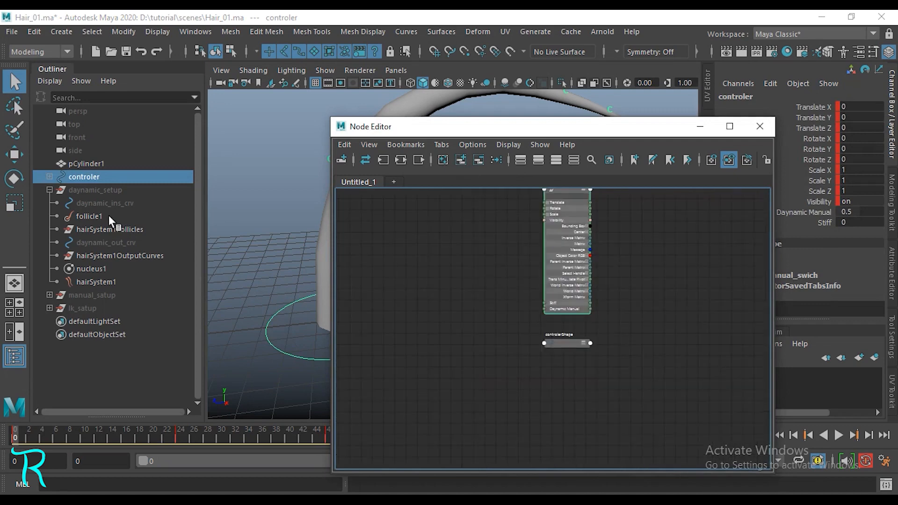
{"action": "left_click", "coordinate": [100, 216]}
{"action": "left_click", "coordinate": [463, 159]}
{"action": "middle_click_drag", "start_coordinate": [437, 290], "coordinate": [340, 168], "text": "alt"}
Move the follicle1 and follicleShape1 nodes to the output side of controler and expand their attribute lists.
{"action": "left_click", "coordinate": [420, 314]}
{"action": "left_click_drag", "start_coordinate": [352, 323], "coordinate": [425, 458]}
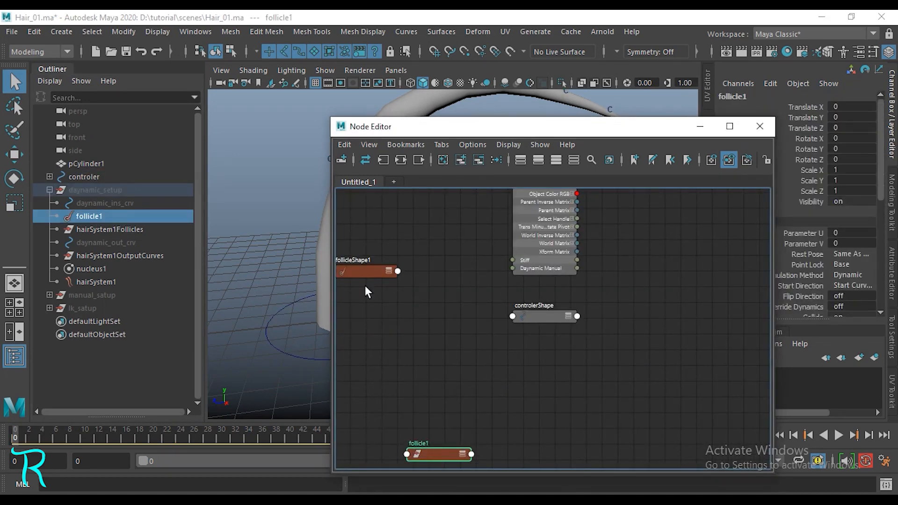
{"action": "left_click_drag", "start_coordinate": [365, 272], "coordinate": [689, 245]}
{"action": "left_click", "coordinate": [437, 454]}
{"action": "left_click_drag", "start_coordinate": [428, 453], "coordinate": [672, 437]}
{"action": "left_click", "coordinate": [705, 281]}
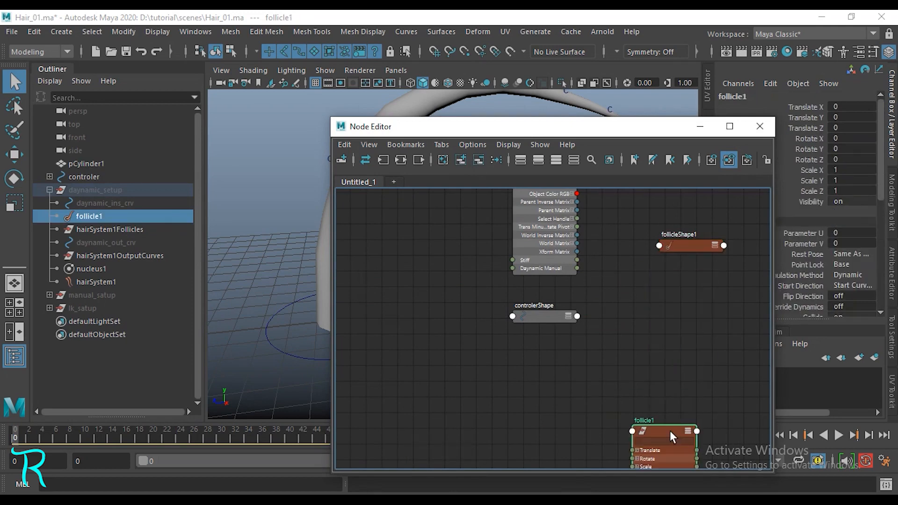
{"action": "left_click", "coordinate": [715, 246]}
{"action": "left_click_drag", "start_coordinate": [696, 247], "coordinate": [654, 11]}
Locate Stiffness in the follicleShape1 node and move the node up so that attribute sits beside controler's Stiff.
{"action": "scroll", "coordinate": [593, 357], "scroll_direction": "up", "scroll_amount": 5}
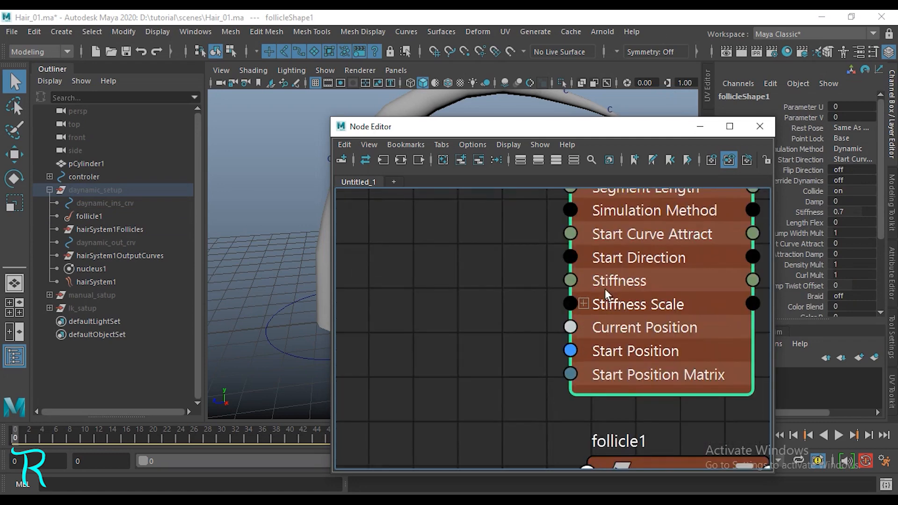
{"action": "scroll", "coordinate": [610, 287], "scroll_direction": "down", "scroll_amount": 4}
{"action": "middle_click_drag", "start_coordinate": [484, 246], "coordinate": [481, 428], "text": "alt"}
{"action": "scroll", "coordinate": [509, 370], "scroll_direction": "down", "scroll_amount": 1}
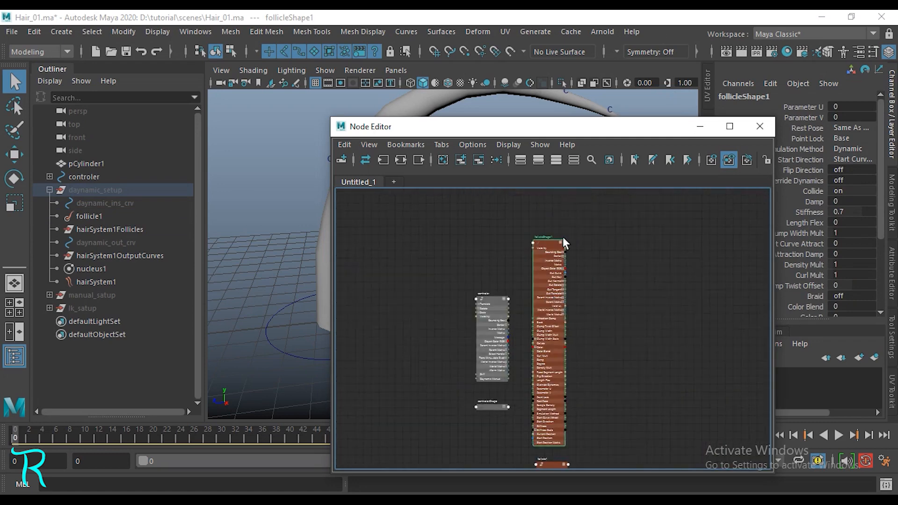
{"action": "left_click_drag", "start_coordinate": [563, 238], "coordinate": [639, 137]}
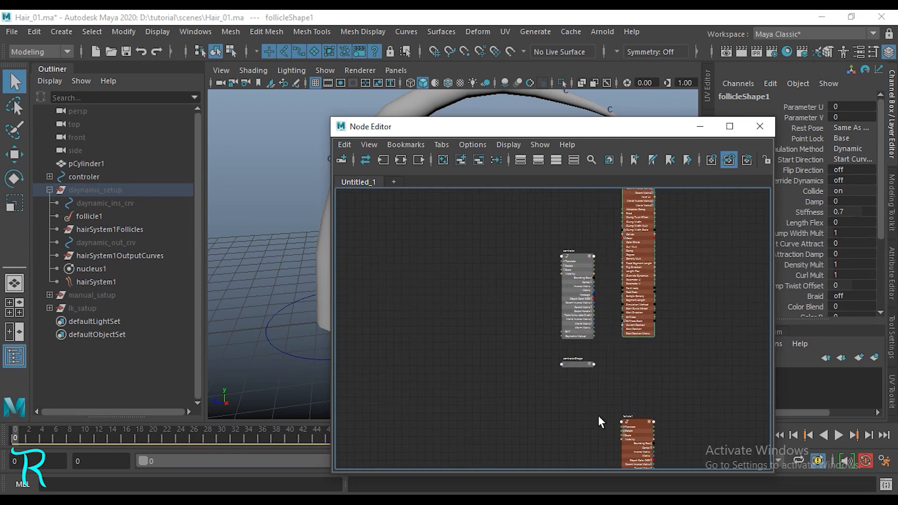
Connect controler's Stiff output to the Stiffness input of follicleShape1.
{"action": "scroll", "coordinate": [598, 416], "scroll_direction": "up", "scroll_amount": 5}
{"action": "middle_click_drag", "start_coordinate": [631, 227], "coordinate": [540, 281], "text": "alt"}
{"action": "scroll", "coordinate": [542, 279], "scroll_direction": "up", "scroll_amount": 3}
{"action": "middle_click_drag", "start_coordinate": [541, 280], "coordinate": [553, 390], "text": "alt"}
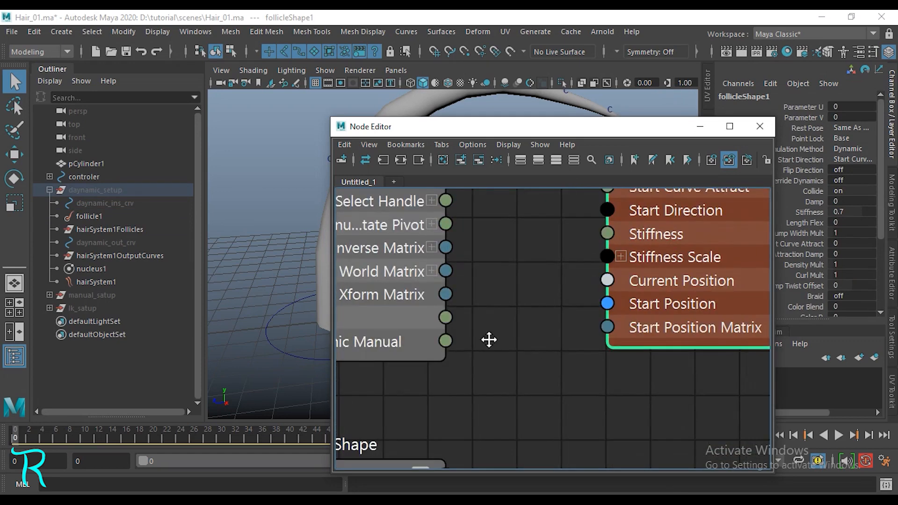
{"action": "middle_click_drag", "start_coordinate": [487, 341], "coordinate": [543, 347], "text": "alt"}
{"action": "scroll", "coordinate": [542, 347], "scroll_direction": "down", "scroll_amount": 3}
{"action": "scroll", "coordinate": [523, 350], "scroll_direction": "up", "scroll_amount": 2}
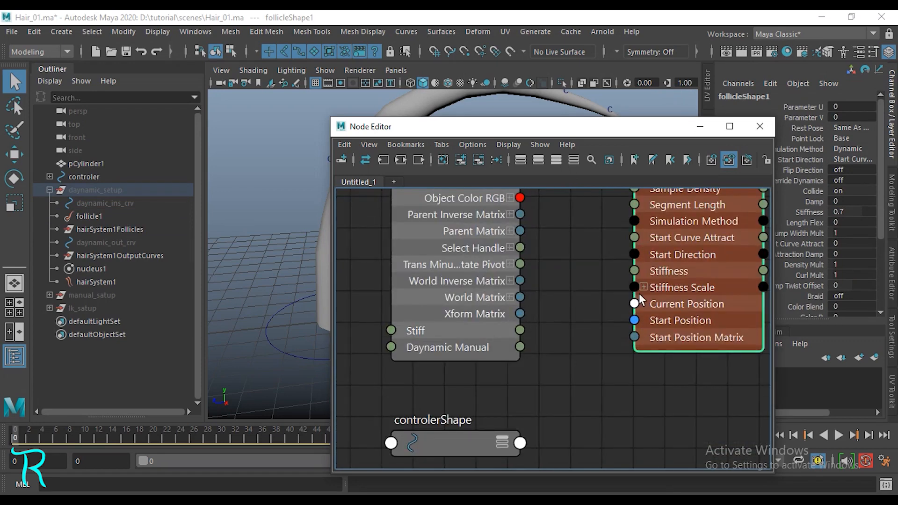
{"action": "left_click_drag", "start_coordinate": [519, 331], "coordinate": [570, 323]}
{"action": "left_click", "coordinate": [453, 339]}
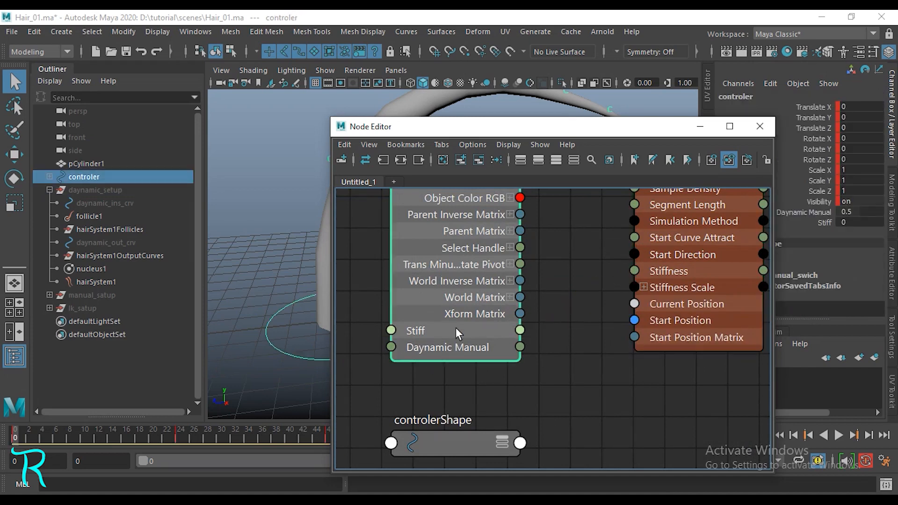
{"action": "left_click", "coordinate": [850, 222]}
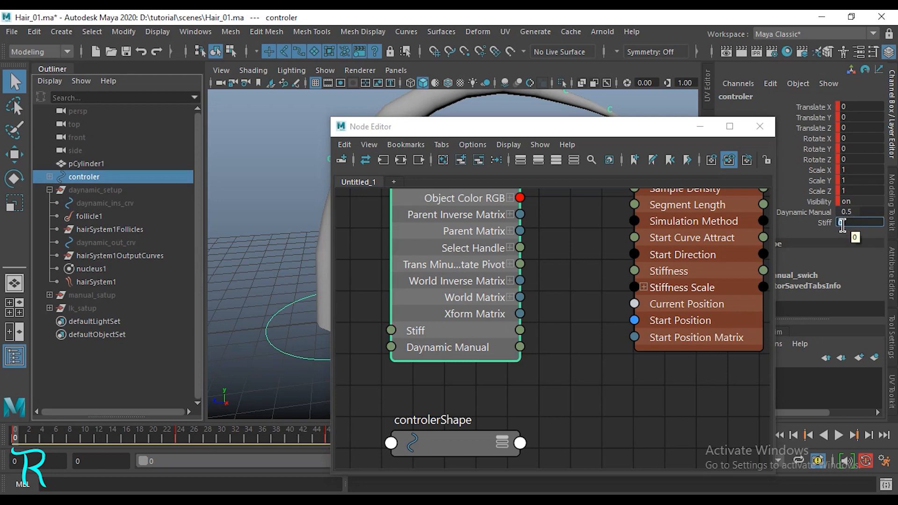
{"action": "left_click", "coordinate": [704, 276]}
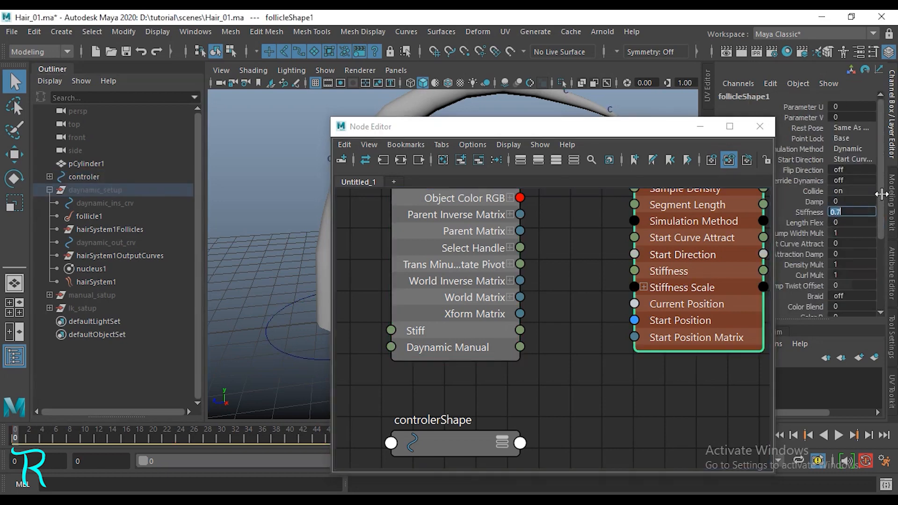
{"action": "left_click", "coordinate": [346, 336]}
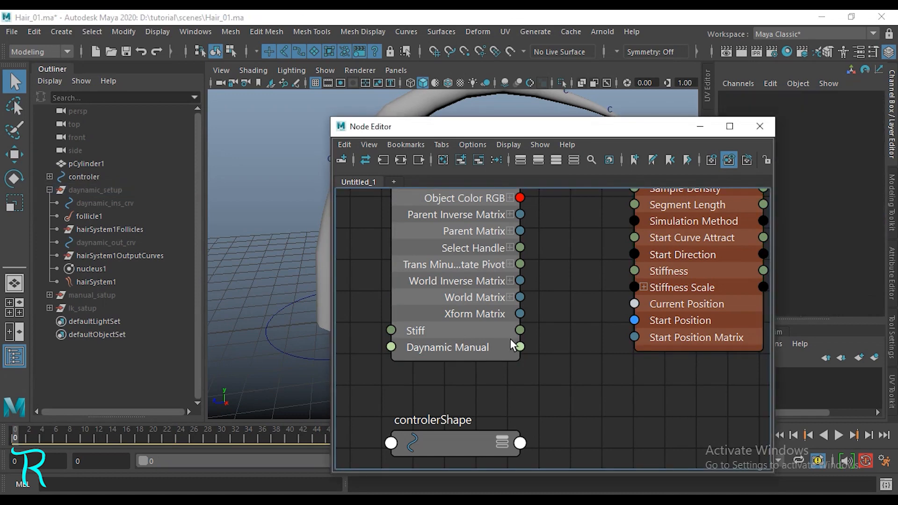
{"action": "left_click_drag", "start_coordinate": [520, 331], "coordinate": [634, 271]}
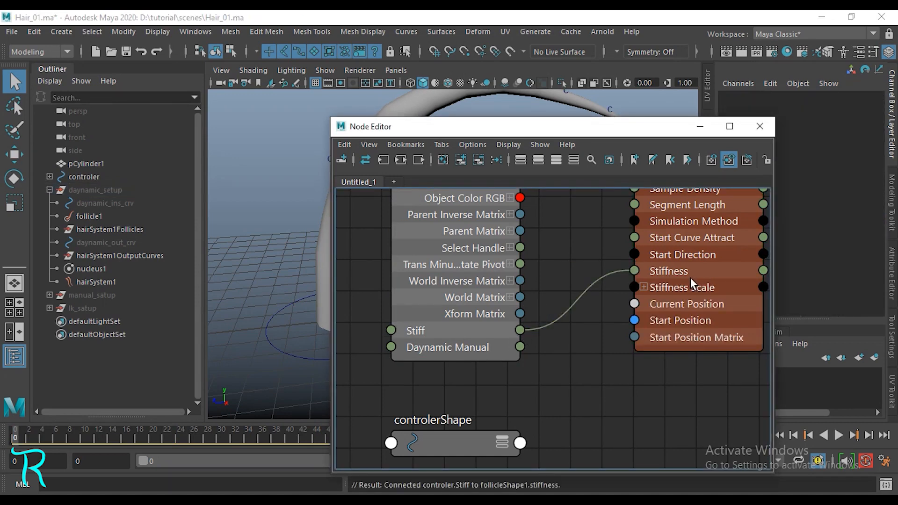
Set controler's Stiff to 0.7, check the Stiffness value on follicleShape1, and minimize the Node Editor.
{"action": "left_click", "coordinate": [692, 286]}
{"action": "left_click", "coordinate": [488, 316]}
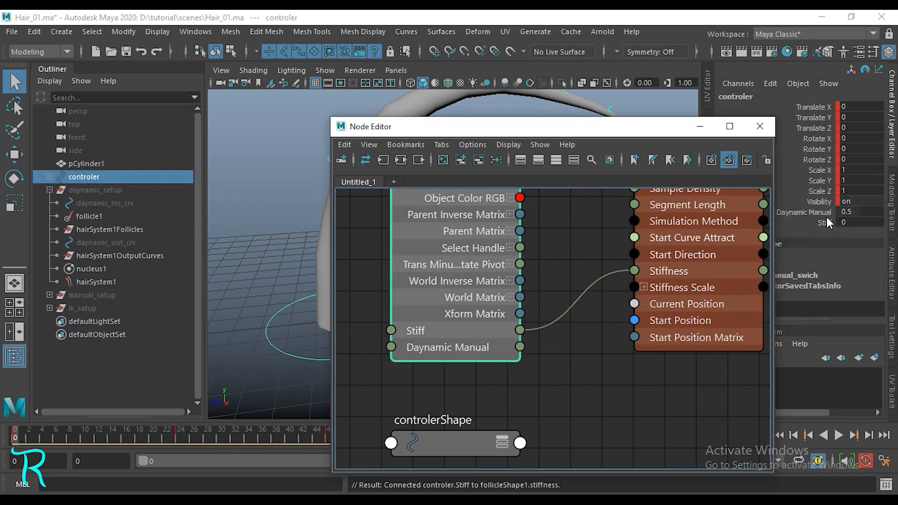
{"action": "left_click", "coordinate": [865, 223]}
{"action": "key", "text": "Return"}
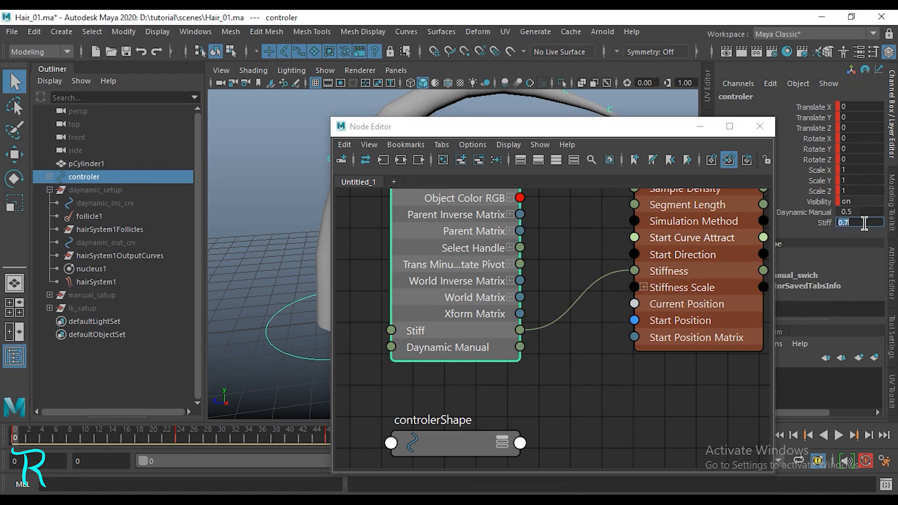
{"action": "middle_click_drag", "start_coordinate": [674, 358], "coordinate": [630, 372], "text": "alt"}
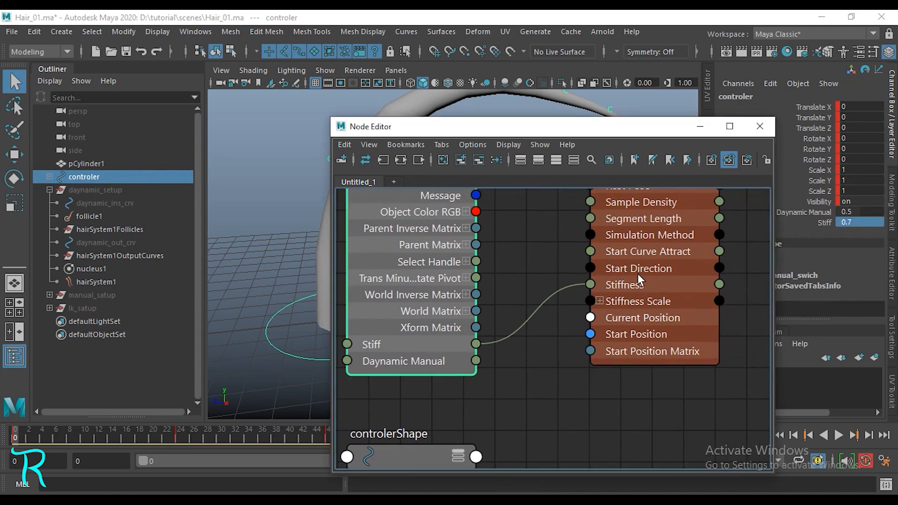
{"action": "left_click", "coordinate": [688, 282]}
{"action": "left_click", "coordinate": [701, 126]}
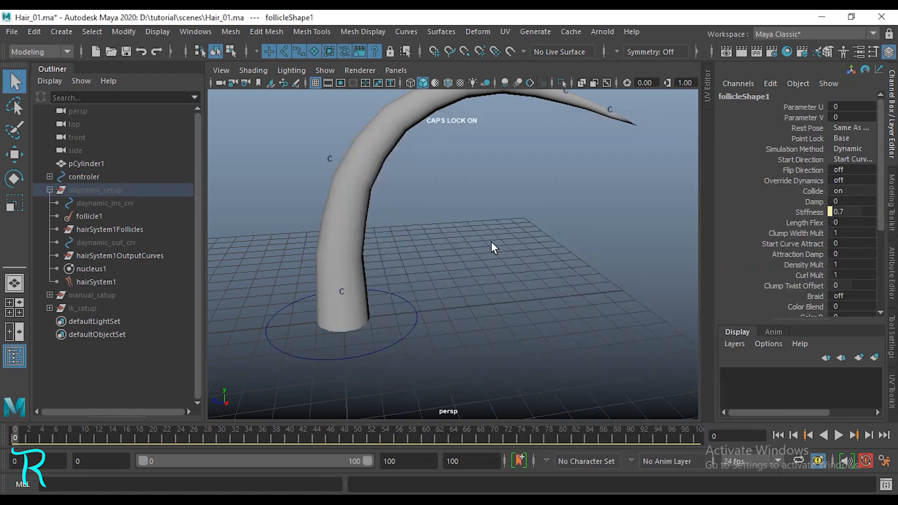
Reopen the Node Editor and examine the Stiff-to-Stiffness connection between controler and follicleShape1.
{"action": "left_click_drag", "start_coordinate": [491, 242], "coordinate": [478, 305], "text": "alt"}
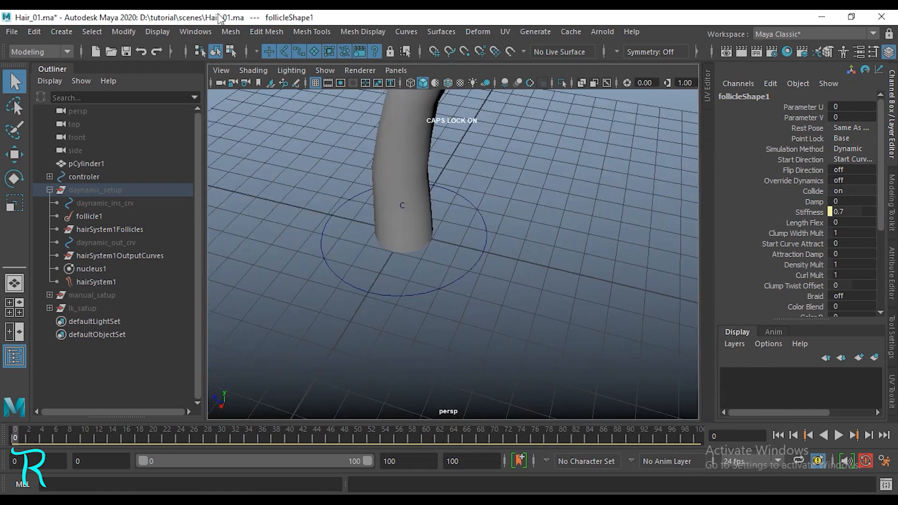
{"action": "left_click", "coordinate": [196, 32]}
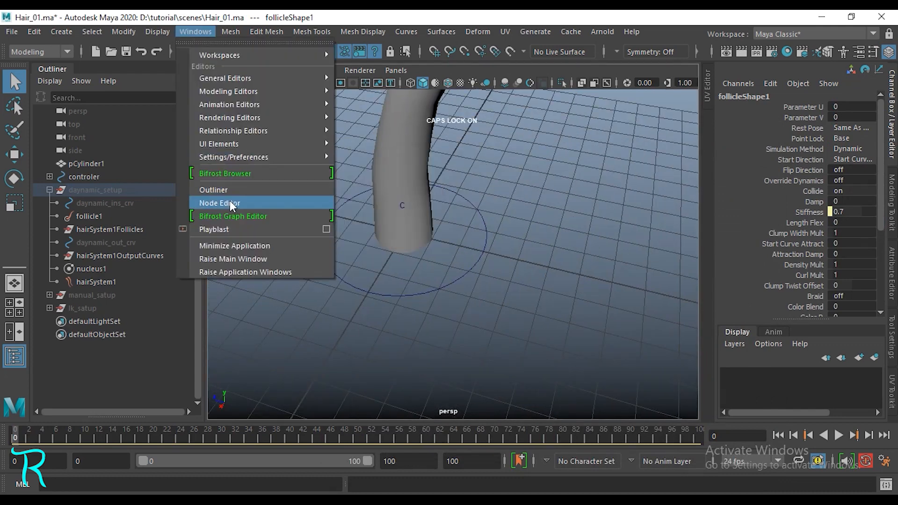
{"action": "left_click", "coordinate": [220, 202]}
{"action": "left_click", "coordinate": [108, 215]}
{"action": "scroll", "coordinate": [552, 304], "scroll_direction": "down", "scroll_amount": 4}
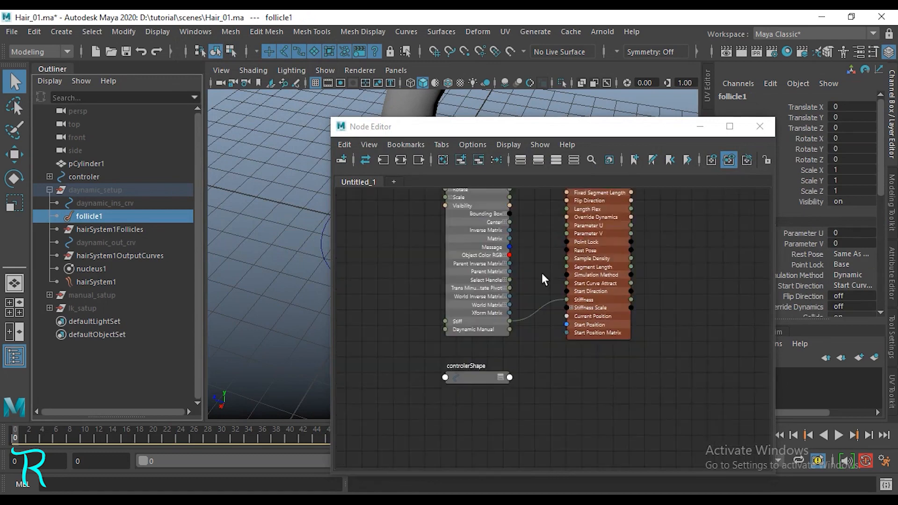
{"action": "left_click_drag", "start_coordinate": [602, 139], "coordinate": [535, 133]}
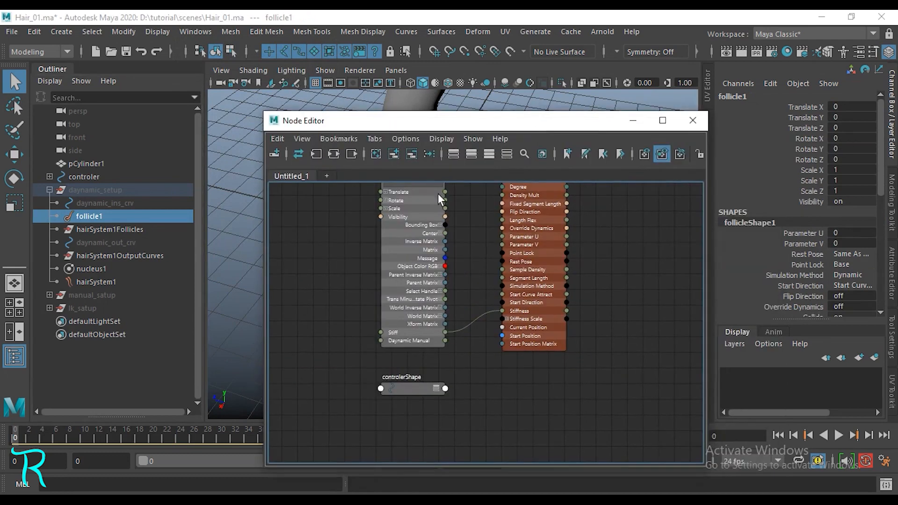
{"action": "left_click", "coordinate": [420, 202]}
{"action": "left_click", "coordinate": [771, 83]}
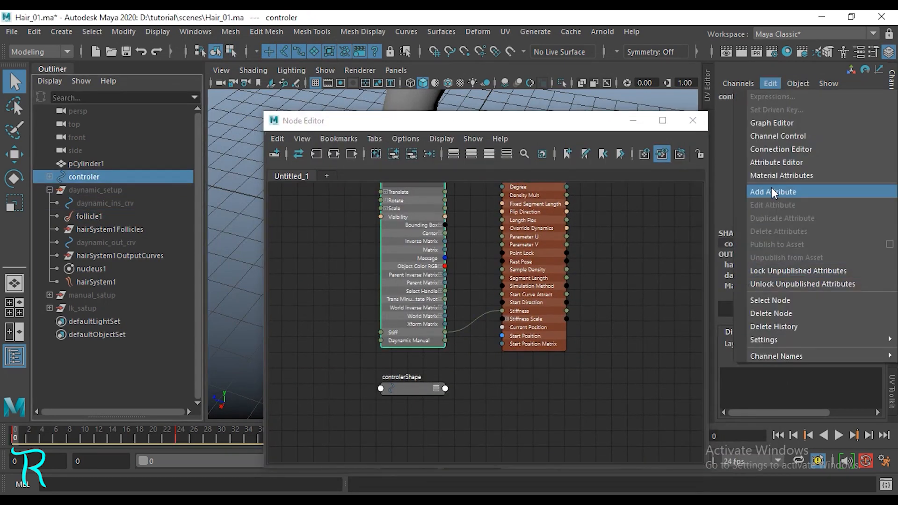
{"action": "left_click", "coordinate": [630, 260]}
{"action": "middle_click_drag", "start_coordinate": [631, 261], "coordinate": [612, 327], "text": "alt"}
{"action": "middle_click_drag", "start_coordinate": [607, 240], "coordinate": [616, 266], "text": "alt"}
{"action": "left_click", "coordinate": [546, 265]}
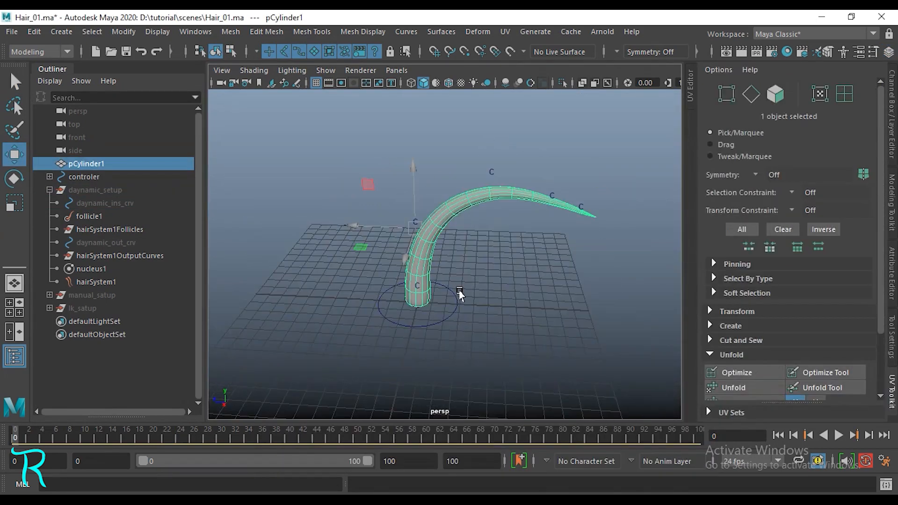
Switch pCylinder1 to smooth mesh preview display.
{"action": "key", "text": "1"}
{"action": "mouse_move", "coordinate": [460, 293]}
{"action": "left_mouse_down", "text": "alt"}
{"action": "mouse_move", "coordinate": [476, 263]}
{"action": "mouse_move", "coordinate": [478, 294]}
{"action": "left_mouse_up", "text": "alt"}
{"action": "key", "text": "3"}
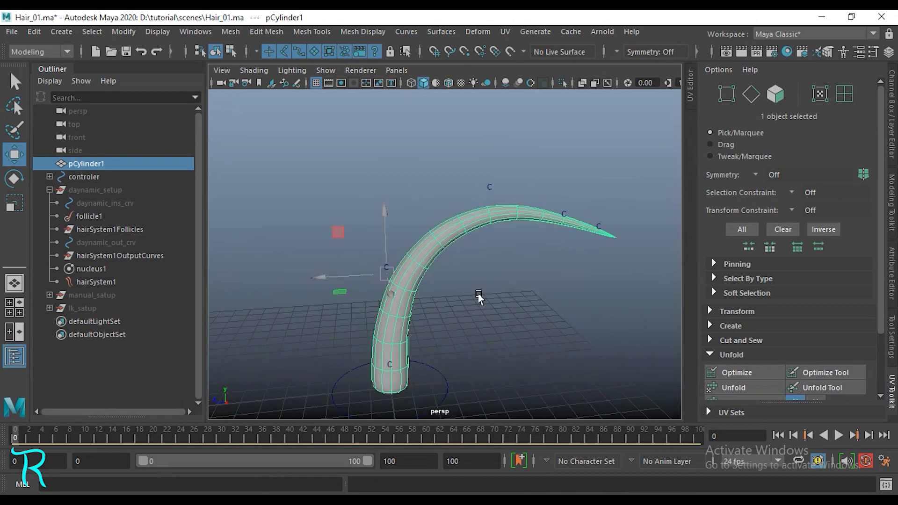
{"action": "left_click", "coordinate": [477, 294]}
{"action": "left_click", "coordinate": [430, 254]}
{"action": "right_click_drag", "start_coordinate": [445, 120], "coordinate": [445, 155]}
{"action": "key", "text": "ctrl+z"}
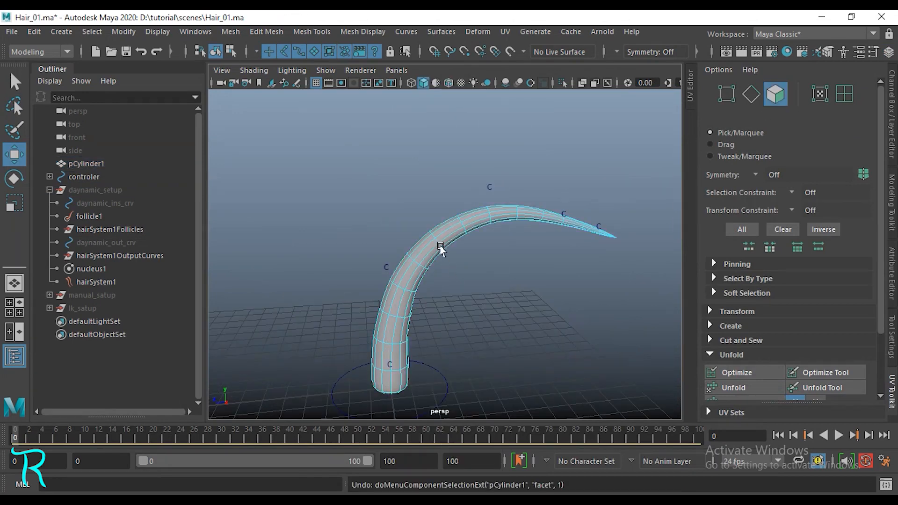
{"action": "right_click_drag", "start_coordinate": [439, 246], "coordinate": [470, 219]}
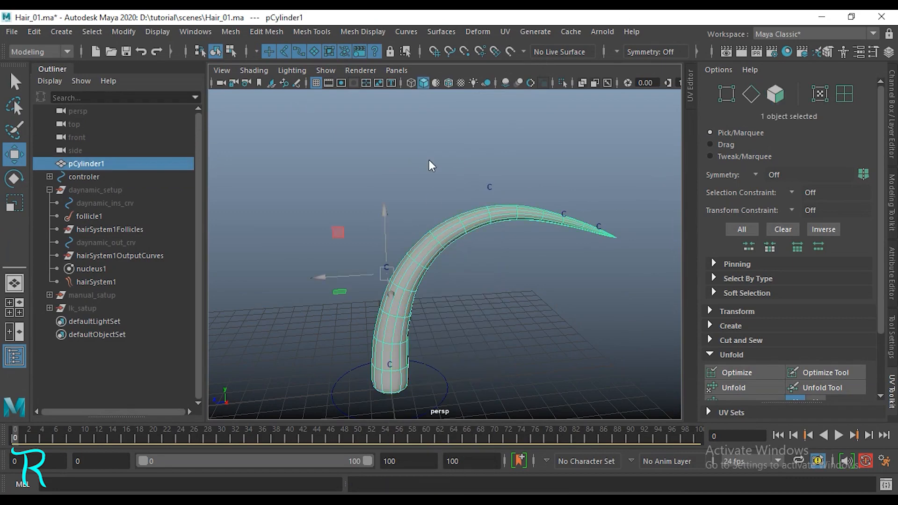
Assign a new Blinn material to pCylinder1 and show the material attributes of blinn1.
{"action": "mouse_move", "coordinate": [429, 161]}
{"action": "right_mouse_down"}
{"action": "mouse_move", "coordinate": [449, 378]}
{"action": "mouse_move", "coordinate": [443, 476]}
{"action": "mouse_move", "coordinate": [534, 370]}
{"action": "right_mouse_up"}
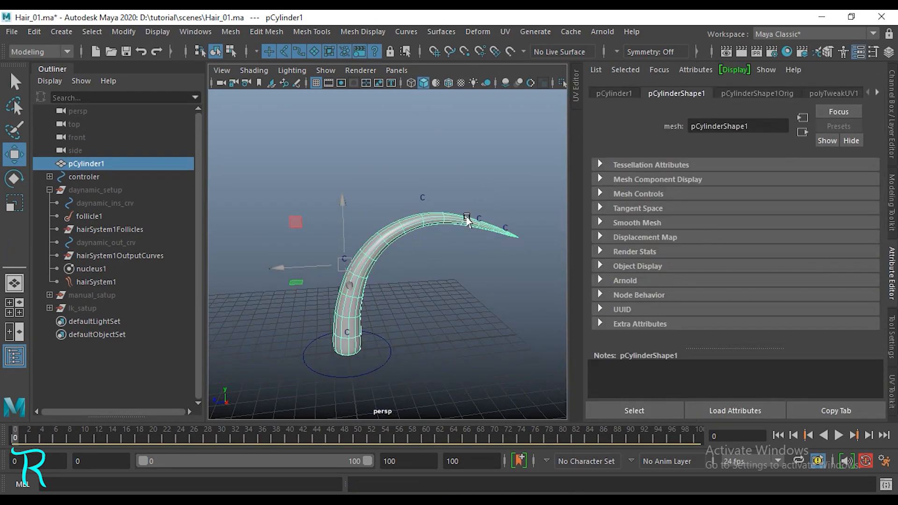
{"action": "middle_click_drag", "start_coordinate": [467, 218], "coordinate": [489, 238], "text": "alt"}
{"action": "left_click", "coordinate": [418, 315]}
{"action": "left_click", "coordinate": [403, 262]}
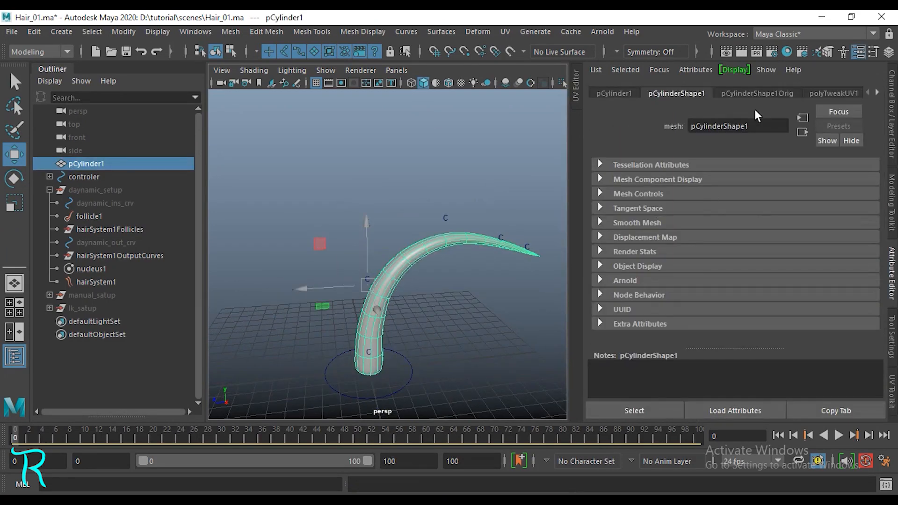
{"action": "left_click", "coordinate": [875, 91]}
{"action": "left_click", "coordinate": [844, 93]}
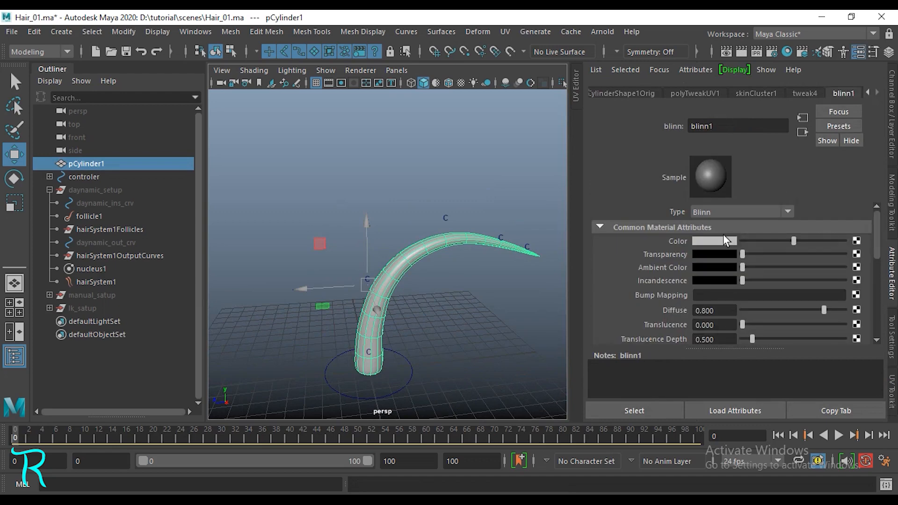
Set the Color of blinn1 to purple.
{"action": "left_click", "coordinate": [704, 243]}
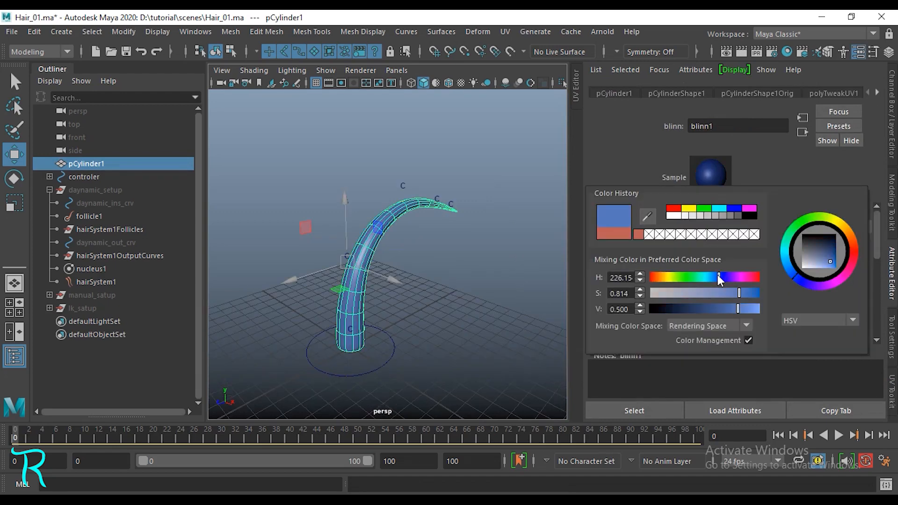
{"action": "left_click_drag", "start_coordinate": [718, 274], "coordinate": [716, 276]}
{"action": "left_click", "coordinate": [731, 279]}
{"action": "left_click", "coordinate": [459, 306]}
Examine the recoloured hair mesh from several angles and hide the Attribute Editor.
{"action": "scroll", "coordinate": [459, 306], "scroll_direction": "down", "scroll_amount": 5}
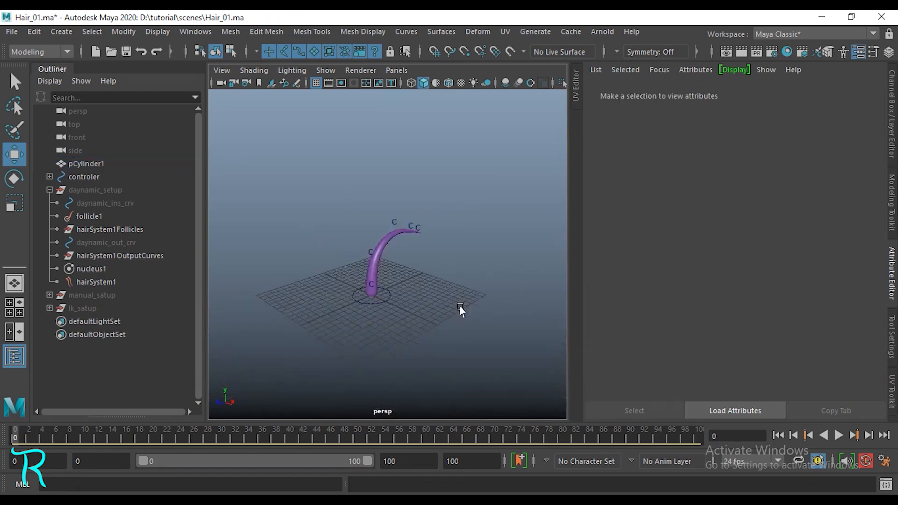
{"action": "scroll", "coordinate": [429, 285], "scroll_direction": "up", "scroll_amount": 6}
{"action": "left_click_drag", "start_coordinate": [459, 306], "coordinate": [464, 346], "text": "alt"}
{"action": "scroll", "coordinate": [428, 288], "scroll_direction": "down", "scroll_amount": 3}
{"action": "scroll", "coordinate": [377, 321], "scroll_direction": "up", "scroll_amount": 4}
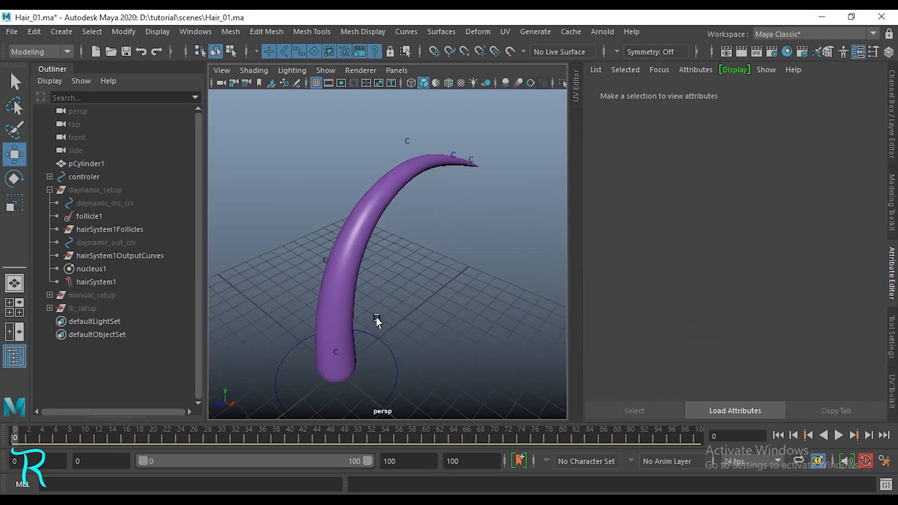
{"action": "middle_click_drag", "start_coordinate": [348, 281], "coordinate": [368, 248], "text": "alt"}
{"action": "left_click_drag", "start_coordinate": [336, 209], "coordinate": [354, 235]}
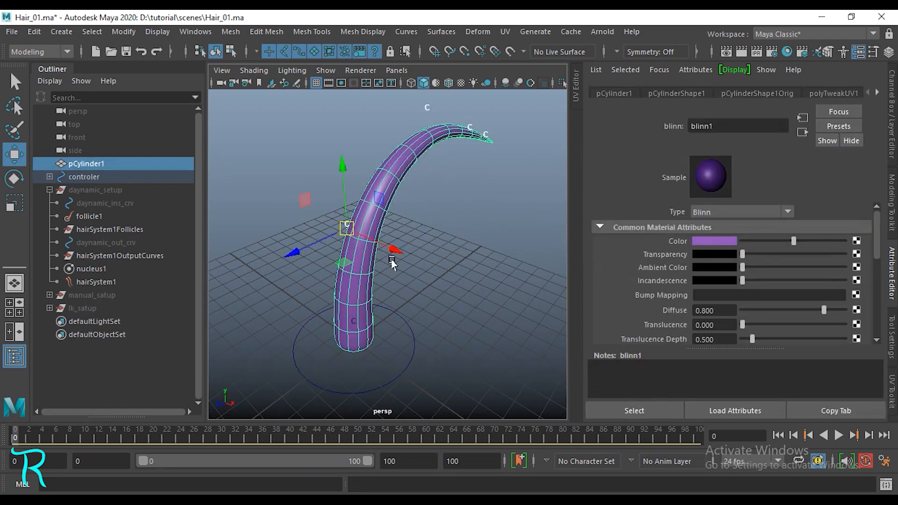
{"action": "scroll", "coordinate": [403, 266], "scroll_direction": "down", "scroll_amount": 5}
{"action": "left_click_drag", "start_coordinate": [470, 287], "coordinate": [440, 283], "text": "alt"}
{"action": "left_click", "coordinate": [471, 281]}
{"action": "scroll", "coordinate": [471, 281], "scroll_direction": "up", "scroll_amount": 6}
{"action": "key", "text": "ctrl+a"}
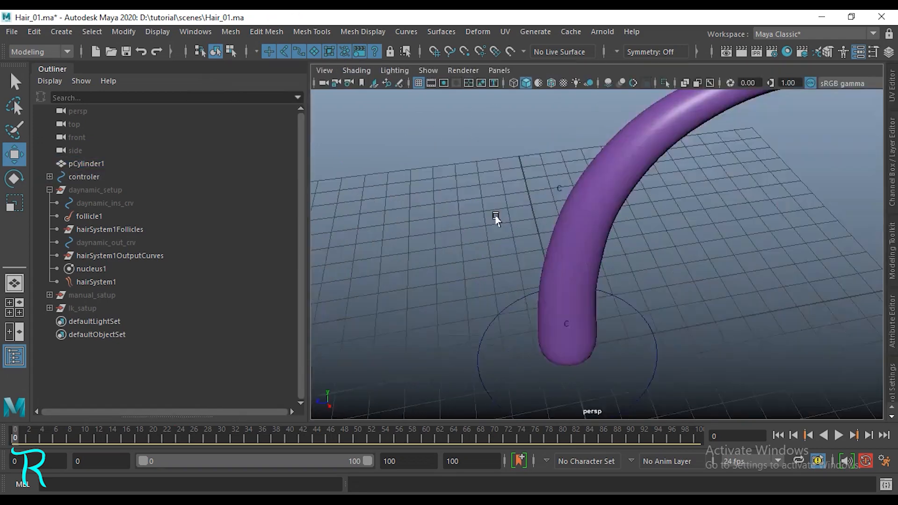
Create a NURBS circle at the base of the hair mesh.
{"action": "scroll", "coordinate": [482, 243], "scroll_direction": "down", "scroll_amount": 5}
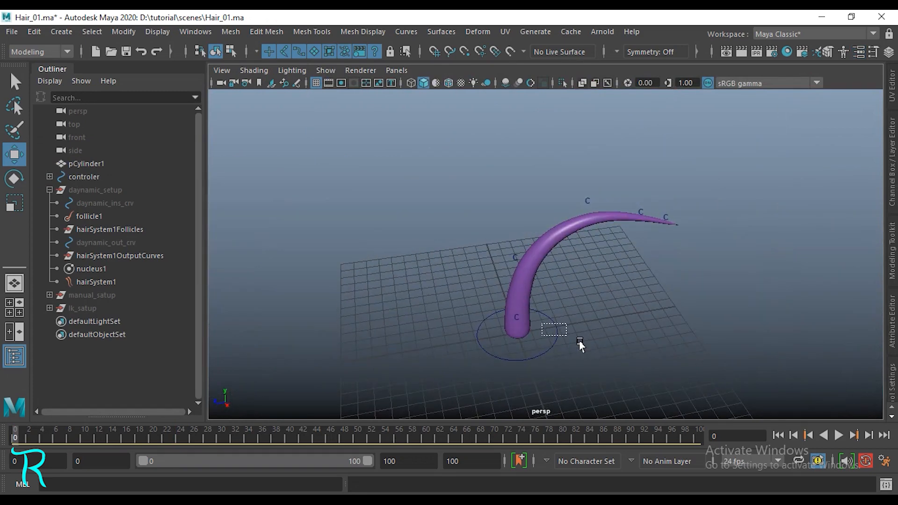
{"action": "left_click_drag", "start_coordinate": [580, 345], "coordinate": [584, 343]}
{"action": "left_click", "coordinate": [639, 318]}
{"action": "left_click", "coordinate": [61, 31]}
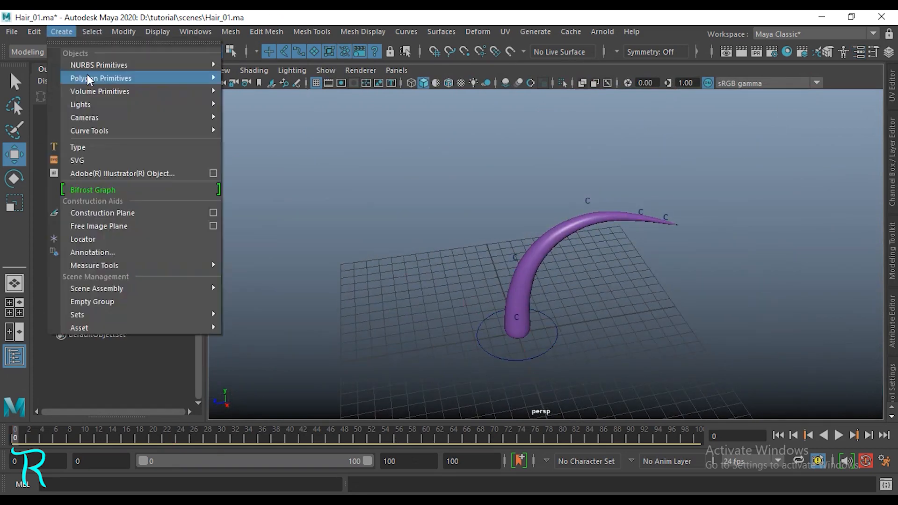
{"action": "mouse_move", "coordinate": [109, 73]}
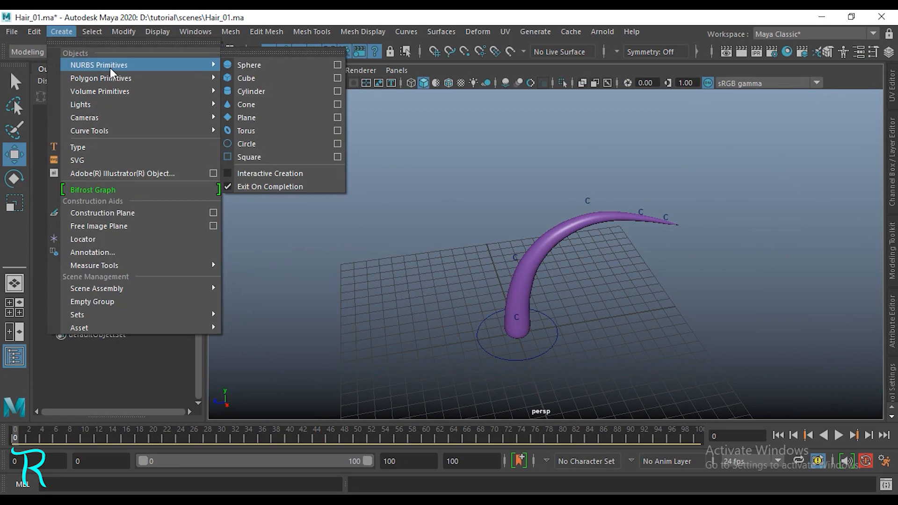
{"action": "left_click", "coordinate": [268, 143]}
{"action": "left_click_drag", "start_coordinate": [533, 266], "coordinate": [568, 287], "text": "alt"}
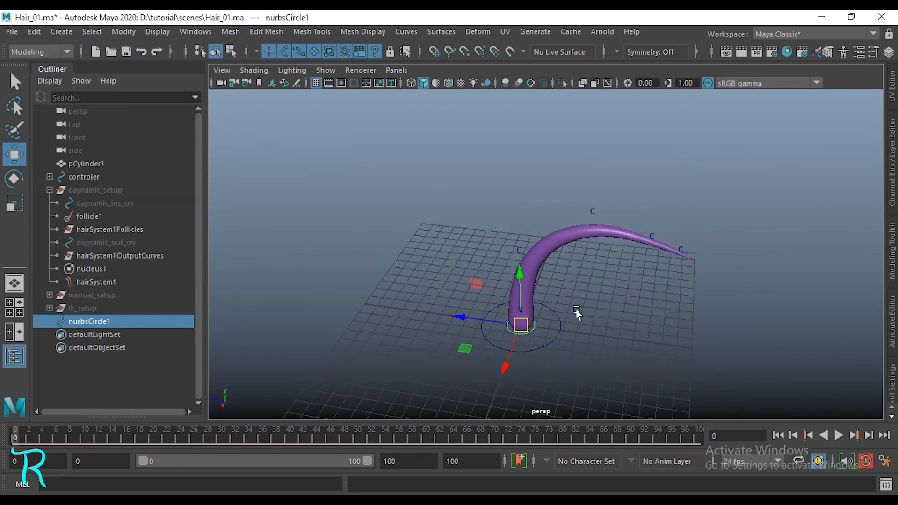
Enlarge the new NURBS circle beyond the hair's thickness and raise it between the two lowest clusters.
{"action": "key", "text": "r"}
{"action": "left_click_drag", "start_coordinate": [604, 315], "coordinate": [515, 238], "text": "alt"}
{"action": "key", "text": "w"}
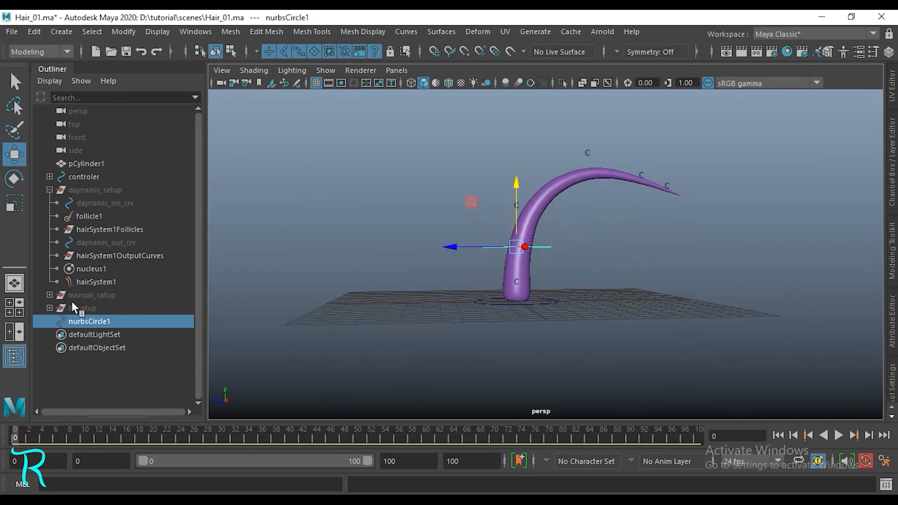
Parent nurbsCircle1 under controler and expand the hierarchy down through cluster_grp and cluster1Handle.
{"action": "left_click", "coordinate": [50, 190]}
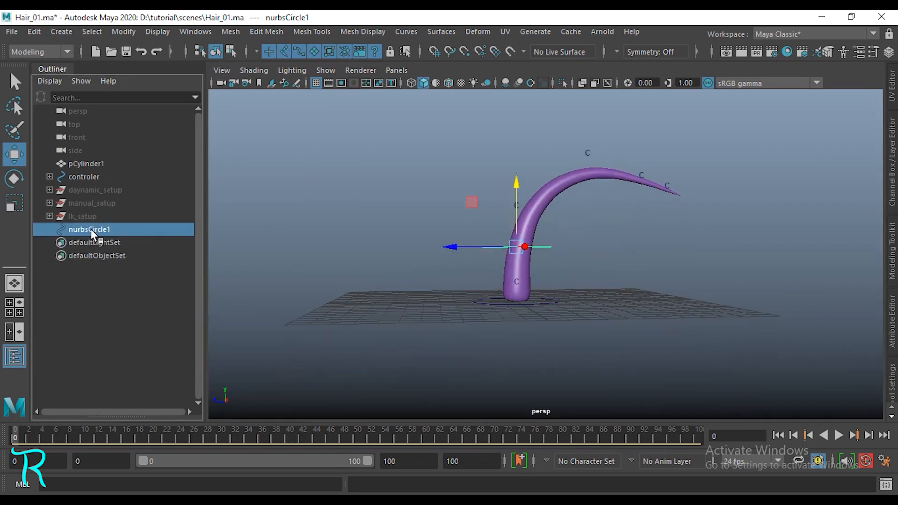
{"action": "middle_click_drag", "start_coordinate": [90, 229], "coordinate": [88, 178]}
{"action": "left_click", "coordinate": [50, 177]}
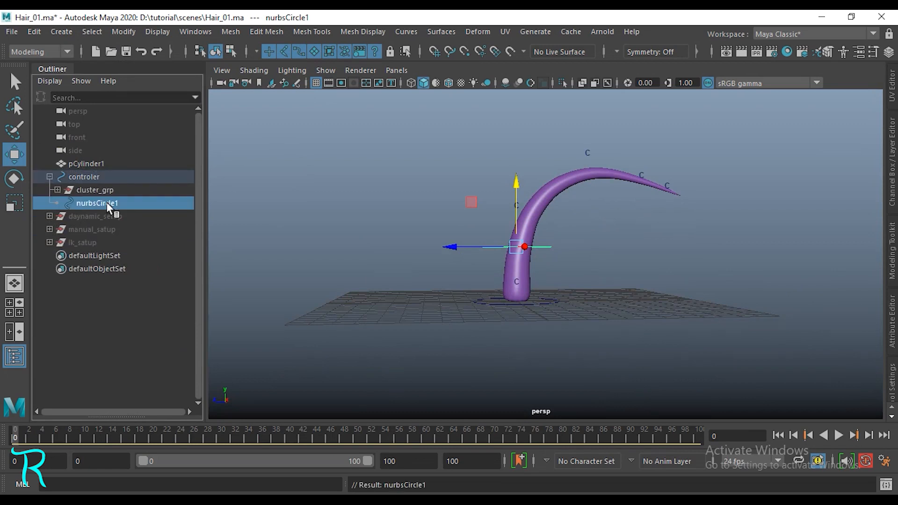
{"action": "left_click", "coordinate": [57, 190]}
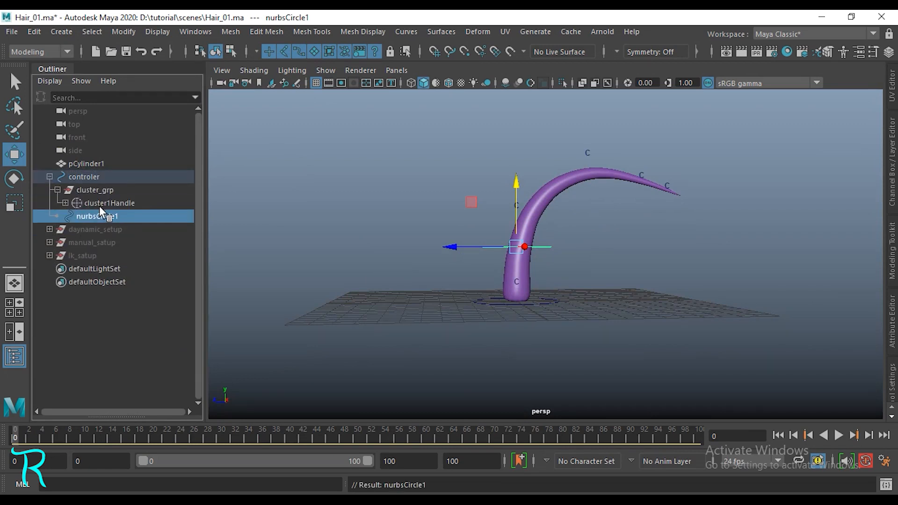
{"action": "left_click", "coordinate": [65, 203]}
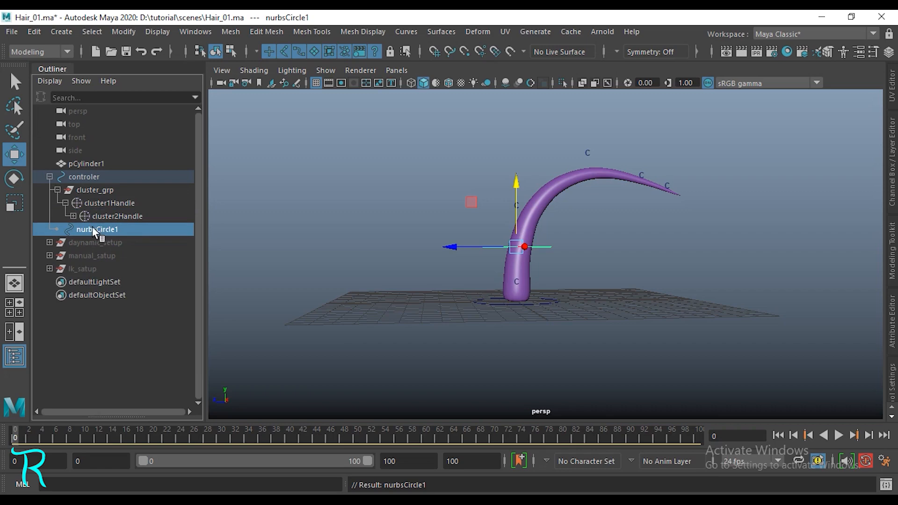
Examine the height of nurbsCircle1 relative to the lower clusters in the perspective and front views.
{"action": "scroll", "coordinate": [417, 271], "scroll_direction": "up", "scroll_amount": 4}
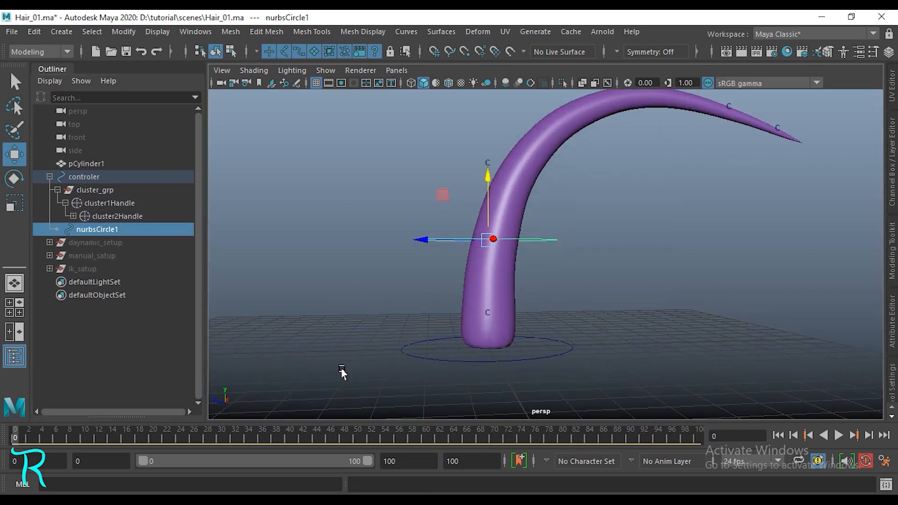
{"action": "key", "text": "space"}
{"action": "key", "text": "space"}
{"action": "scroll", "coordinate": [491, 360], "scroll_direction": "down", "scroll_amount": 2}
{"action": "middle_click_drag", "start_coordinate": [571, 377], "coordinate": [525, 328], "text": "alt"}
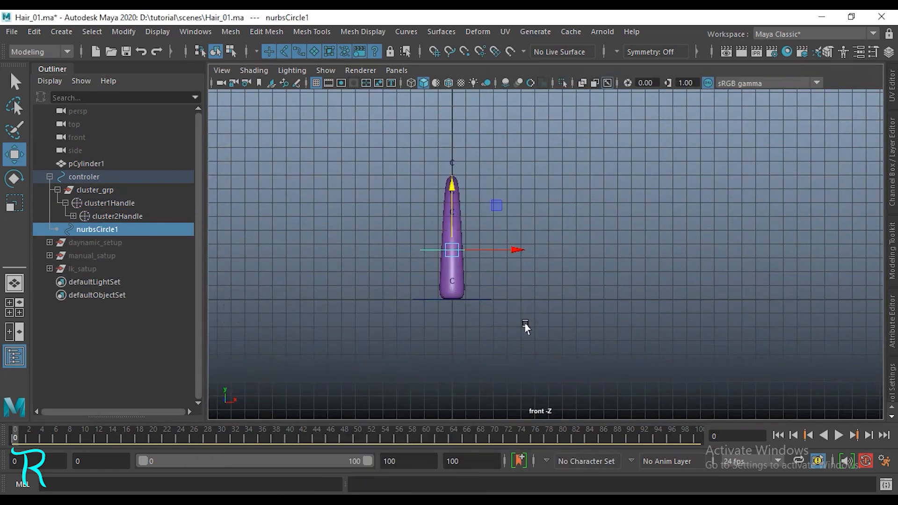
{"action": "key", "text": "space"}
{"action": "key", "text": "space"}
{"action": "scroll", "coordinate": [562, 340], "scroll_direction": "up", "scroll_amount": 3}
Select controler, the parent of nurbsCircle1, and display its channel attributes.
{"action": "key", "text": "Up"}
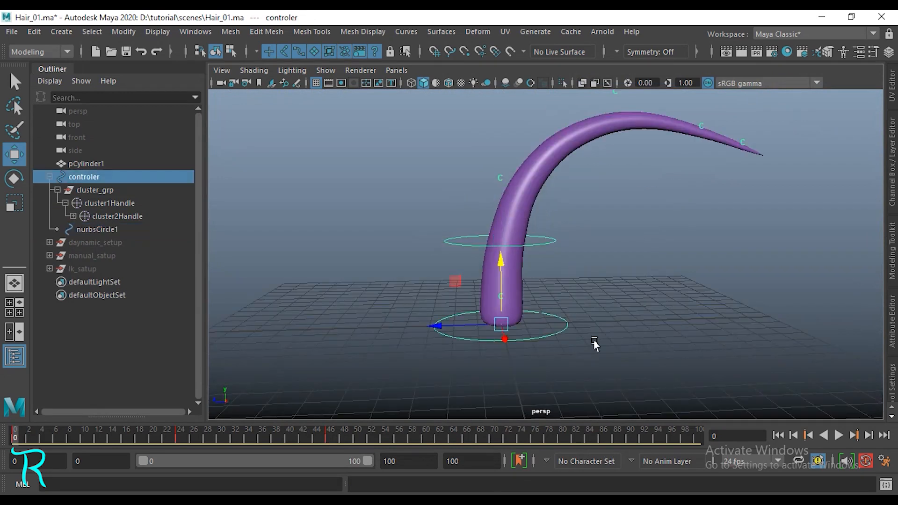
{"action": "scroll", "coordinate": [594, 346], "scroll_direction": "down", "scroll_amount": 2}
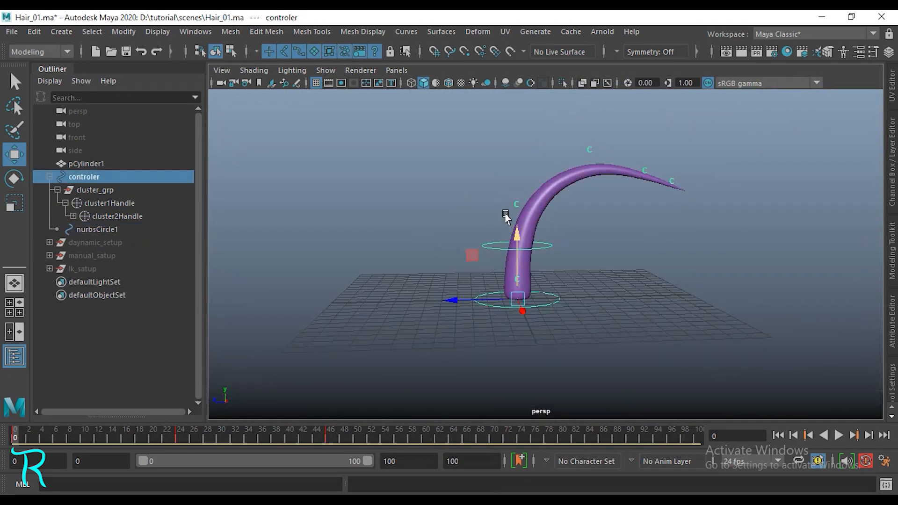
{"action": "left_click", "coordinate": [893, 160]}
{"action": "middle_click_drag", "start_coordinate": [533, 274], "coordinate": [512, 312], "text": "alt"}
{"action": "scroll", "coordinate": [510, 312], "scroll_direction": "up", "scroll_amount": 5}
{"action": "middle_click_drag", "start_coordinate": [351, 265], "coordinate": [354, 243], "text": "alt"}
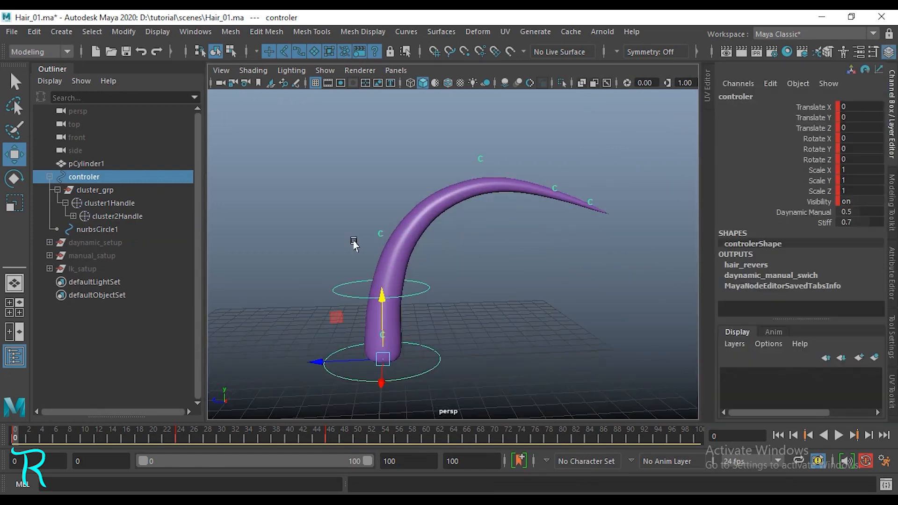
Select the upper cluster handles from cluster2Handle to the tip without the mesh and set their Rotate X to 0.
{"action": "left_click_drag", "start_coordinate": [344, 153], "coordinate": [682, 248]}
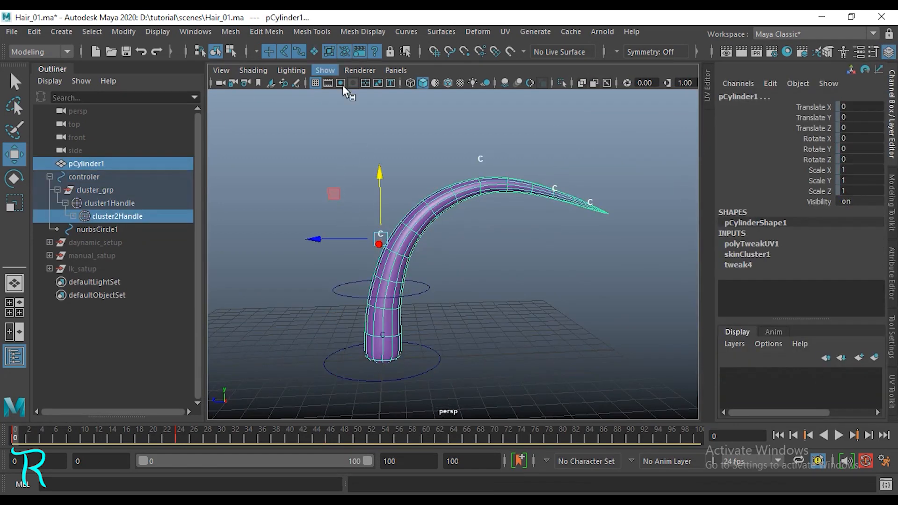
{"action": "left_click", "coordinate": [612, 136]}
{"action": "left_click_drag", "start_coordinate": [636, 125], "coordinate": [364, 242]}
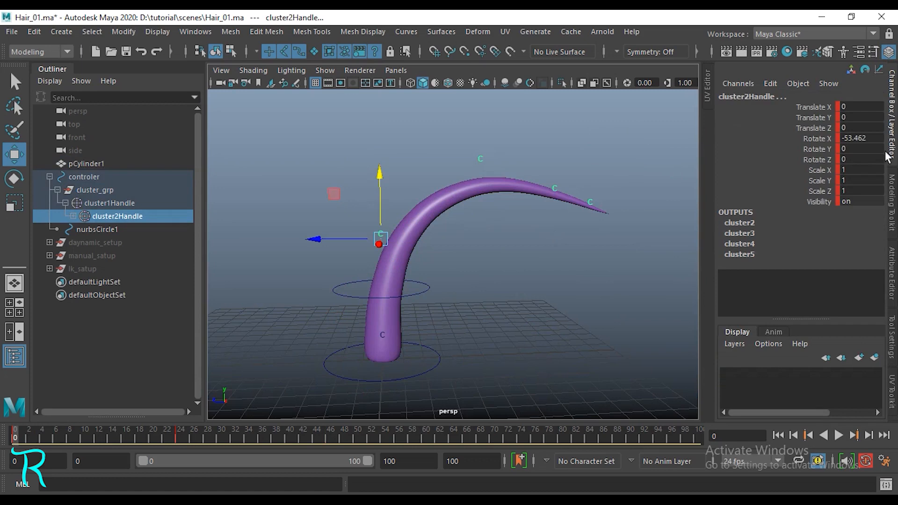
{"action": "double_click", "coordinate": [860, 138]}
{"action": "type", "text": "0"}
{"action": "key", "text": "Return"}
{"action": "left_click_drag", "start_coordinate": [435, 276], "coordinate": [458, 267], "text": "alt"}
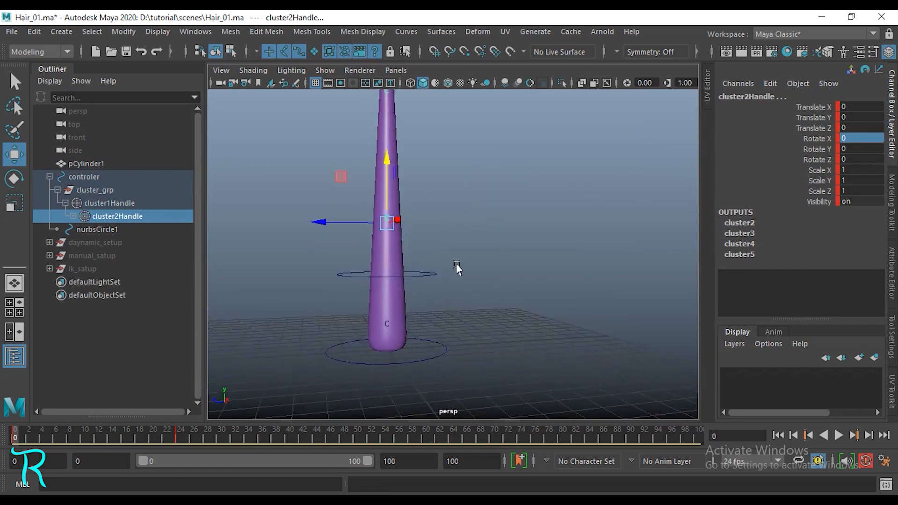
{"action": "scroll", "coordinate": [415, 317], "scroll_direction": "up", "scroll_amount": 5}
{"action": "scroll", "coordinate": [415, 317], "scroll_direction": "down", "scroll_amount": 5}
{"action": "left_click_drag", "start_coordinate": [439, 311], "coordinate": [478, 302], "text": "alt"}
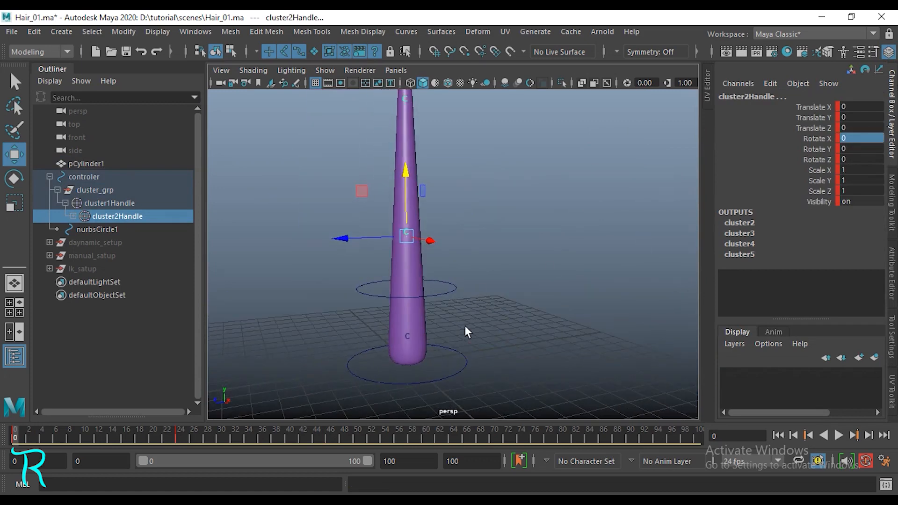
Raise nurbsCircle1 along Y to the height of the second cluster, at Translate Y 6.042.
{"action": "left_click", "coordinate": [444, 286]}
{"action": "left_click", "coordinate": [438, 294]}
{"action": "left_click_drag", "start_coordinate": [407, 220], "coordinate": [410, 166]}
{"action": "left_click_drag", "start_coordinate": [415, 227], "coordinate": [533, 242], "text": "alt"}
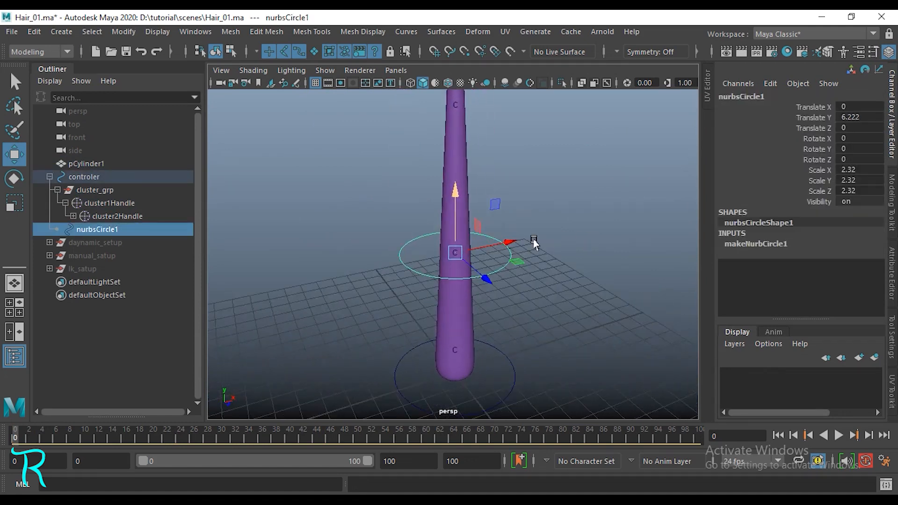
{"action": "scroll", "coordinate": [530, 266], "scroll_direction": "up", "scroll_amount": 5}
{"action": "scroll", "coordinate": [465, 262], "scroll_direction": "up", "scroll_amount": 5}
{"action": "left_click_drag", "start_coordinate": [475, 286], "coordinate": [541, 255], "text": "alt"}
{"action": "left_click_drag", "start_coordinate": [591, 149], "coordinate": [589, 169]}
{"action": "scroll", "coordinate": [531, 273], "scroll_direction": "down", "scroll_amount": 4}
{"action": "left_click_drag", "start_coordinate": [608, 248], "coordinate": [564, 296], "text": "alt"}
{"action": "scroll", "coordinate": [531, 272], "scroll_direction": "up", "scroll_amount": 3}
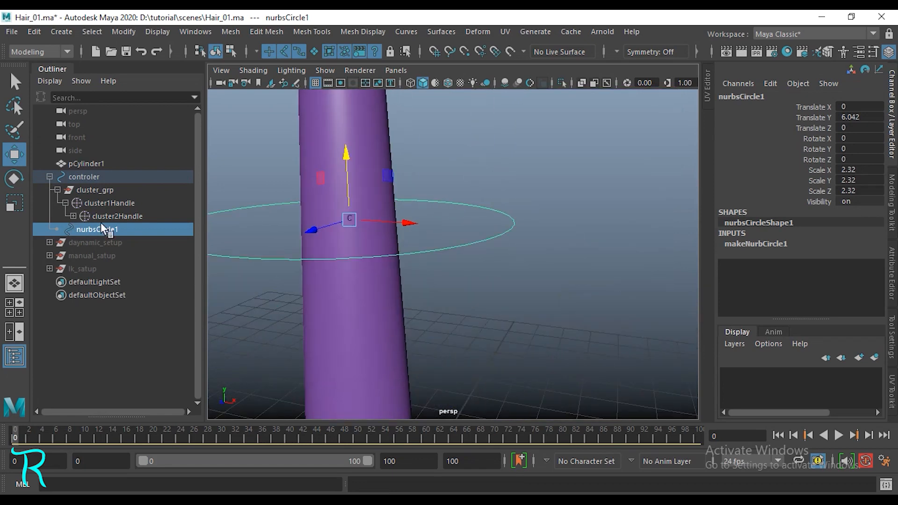
Try to parent nurbsCircle1 under cluster1Handle with cluster2Handle beneath it, and rotate the circle to test the bend.
{"action": "left_click", "coordinate": [114, 216]}
{"action": "left_click_drag", "start_coordinate": [89, 229], "coordinate": [115, 215]}
{"action": "left_click", "coordinate": [115, 216]}
{"action": "scroll", "coordinate": [493, 280], "scroll_direction": "down", "scroll_amount": 5}
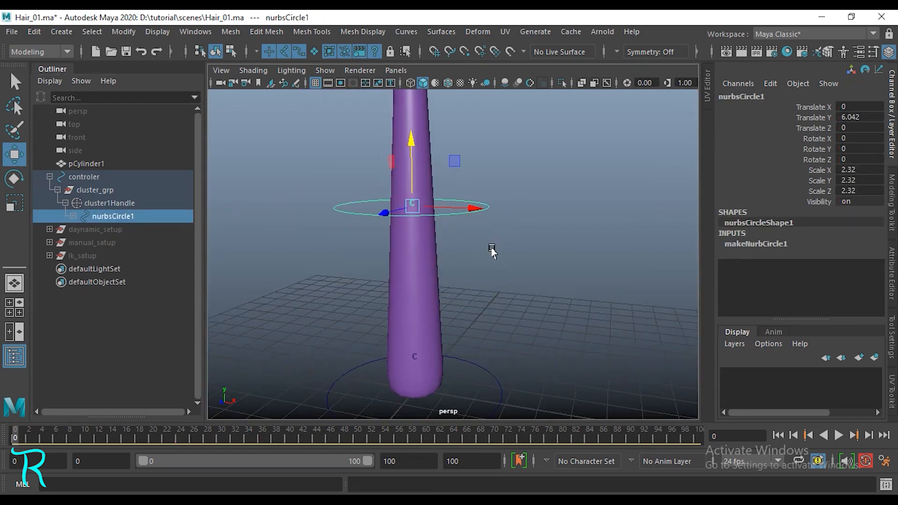
{"action": "key", "text": "e"}
{"action": "left_click_drag", "start_coordinate": [417, 170], "coordinate": [448, 177]}
Undo the test rotation and the parenting of nurbsCircle1 and cluster2Handle.
{"action": "key", "text": "ctrl+z"}
{"action": "key", "text": "ctrl+z"}
{"action": "key", "text": "ctrl+z"}
{"action": "key", "text": "ctrl+z"}
{"action": "key", "text": "ctrl+z"}
{"action": "key", "text": "ctrl+z"}
{"action": "key", "text": "w"}
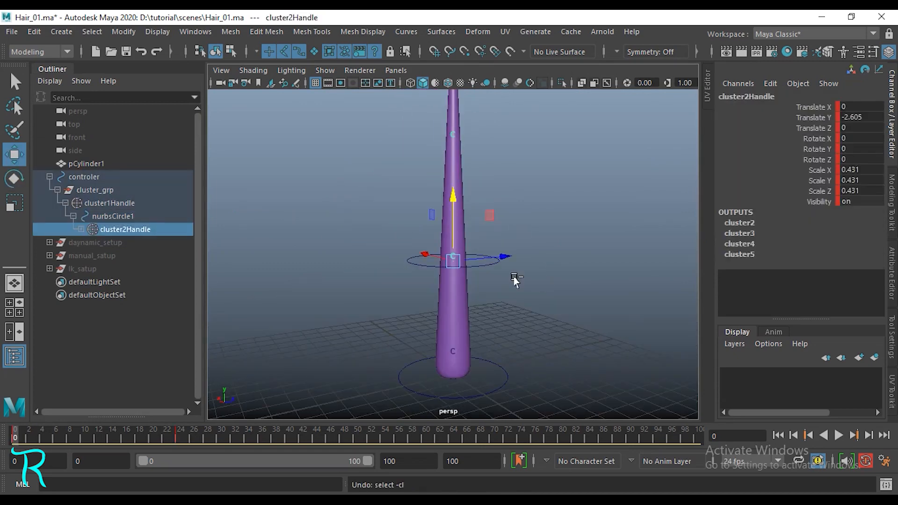
{"action": "key", "text": "ctrl+z"}
{"action": "key", "text": "ctrl+z"}
{"action": "key", "text": "ctrl+z"}
{"action": "key", "text": "ctrl+z"}
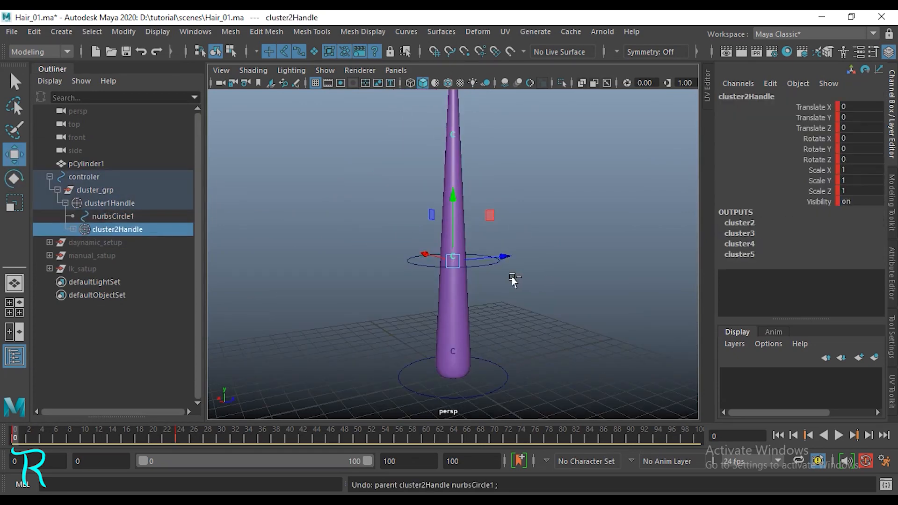
Freeze the transformations of nurbsCircle1 at the second cluster.
{"action": "left_click", "coordinate": [452, 201]}
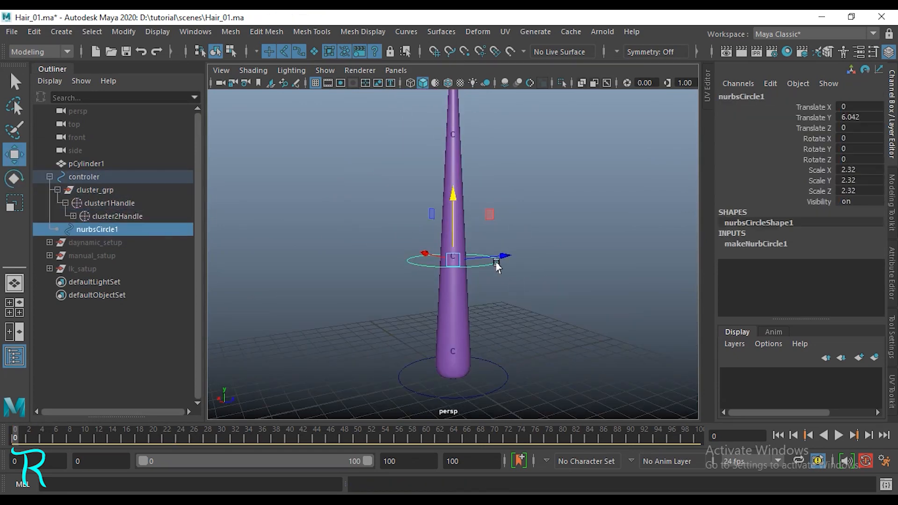
{"action": "left_click", "coordinate": [124, 32]}
{"action": "left_click", "coordinate": [164, 92]}
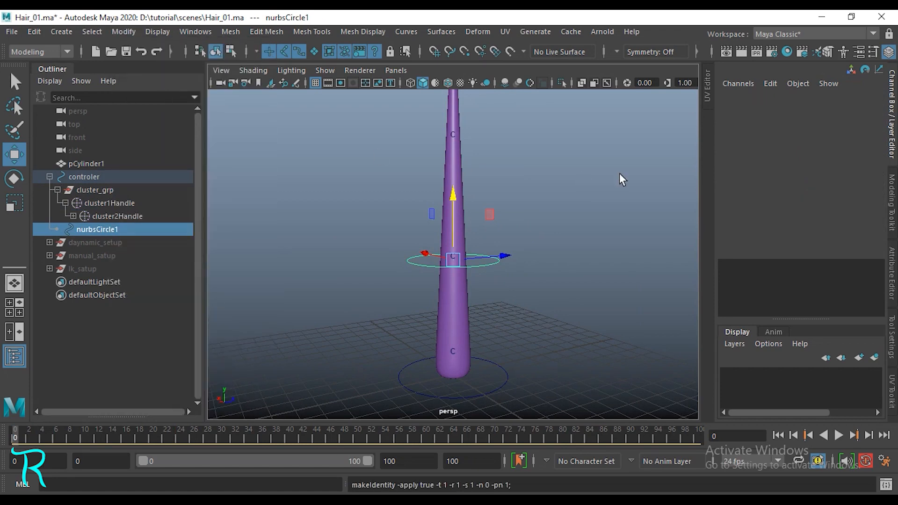
{"action": "scroll", "coordinate": [543, 283], "scroll_direction": "up", "scroll_amount": 4}
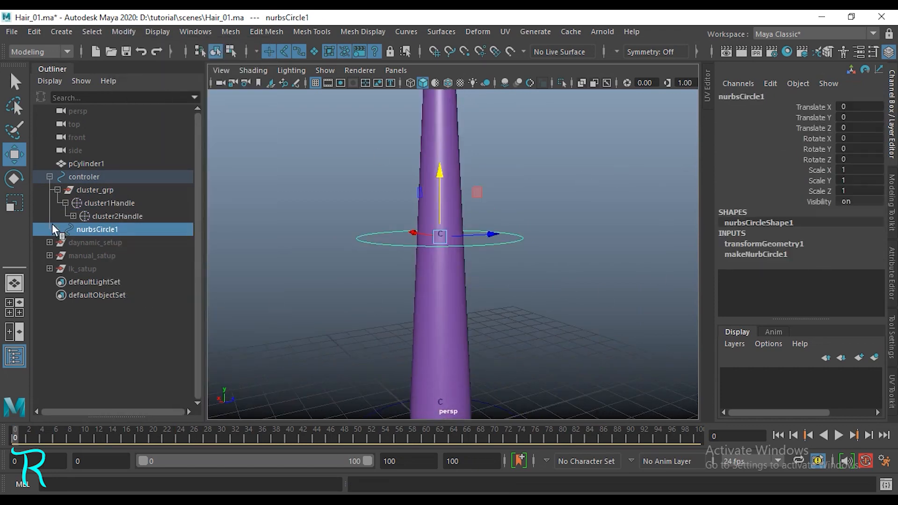
Parent nurbsCircle1 under cluster1Handle and place cluster2Handle beneath nurbsCircle1.
{"action": "middle_click_drag", "start_coordinate": [52, 224], "coordinate": [112, 215]}
{"action": "left_click", "coordinate": [112, 229]}
{"action": "left_click", "coordinate": [112, 215]}
{"action": "scroll", "coordinate": [480, 323], "scroll_direction": "down", "scroll_amount": 3}
{"action": "scroll", "coordinate": [481, 323], "scroll_direction": "up", "scroll_amount": 3}
{"action": "left_click_drag", "start_coordinate": [481, 323], "coordinate": [579, 299], "text": "alt"}
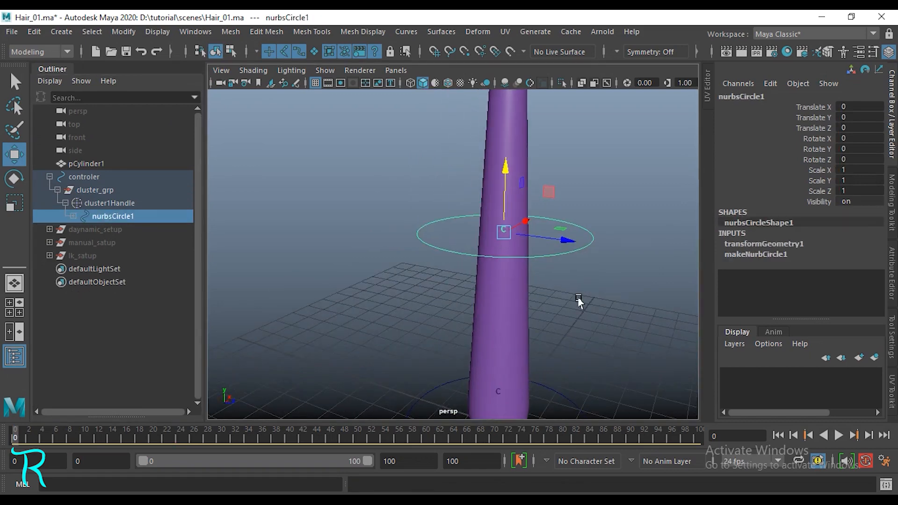
Check how the hair bends above nurbsCircle1 at frame 18.
{"action": "left_click", "coordinate": [555, 257]}
{"action": "left_click", "coordinate": [555, 256]}
{"action": "scroll", "coordinate": [588, 274], "scroll_direction": "down", "scroll_amount": 3}
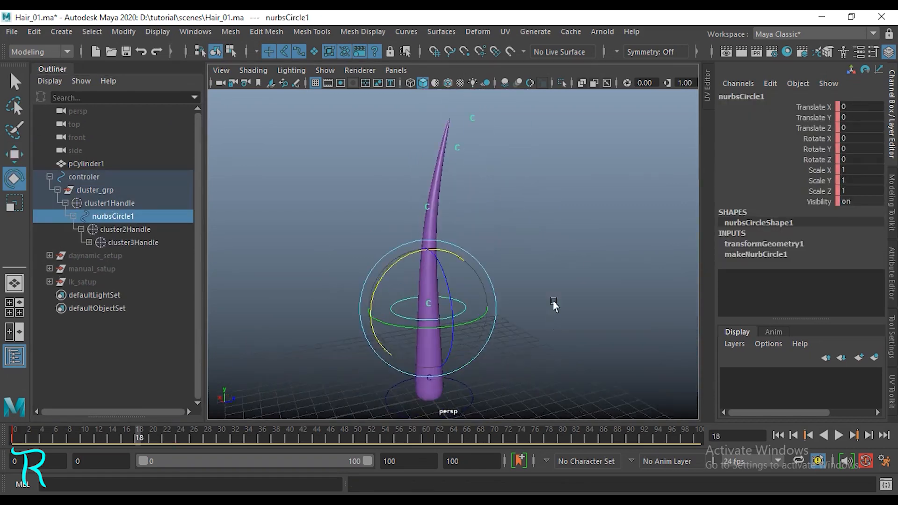
{"action": "left_click", "coordinate": [536, 395]}
{"action": "scroll", "coordinate": [421, 287], "scroll_direction": "down", "scroll_amount": 3}
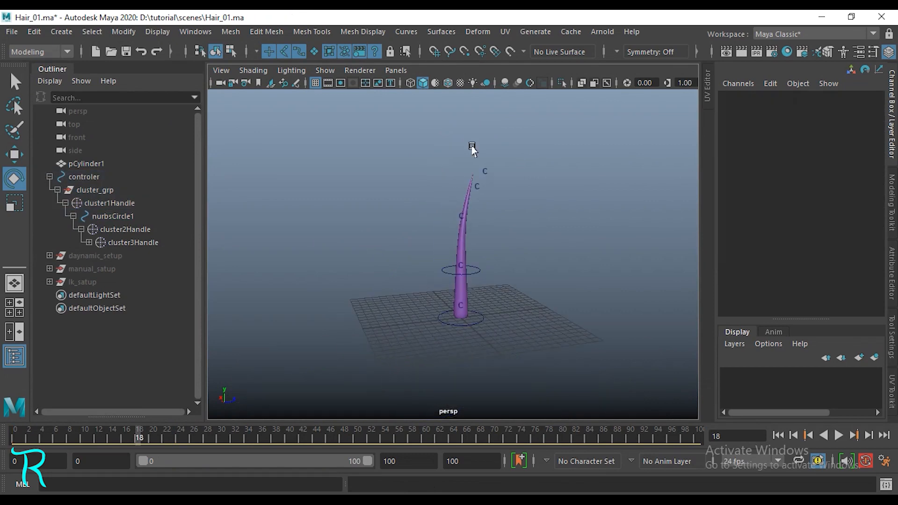
Select the upper cluster handles at frame 0 and remove the animation from their Translate, Rotate, Scale and Visibility channels.
{"action": "left_click_drag", "start_coordinate": [399, 114], "coordinate": [520, 235]}
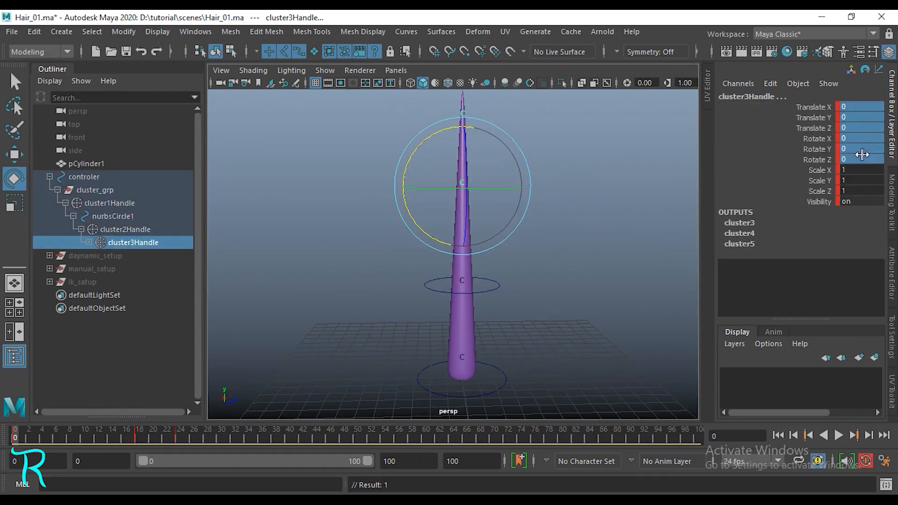
{"action": "left_click", "coordinate": [483, 321]}
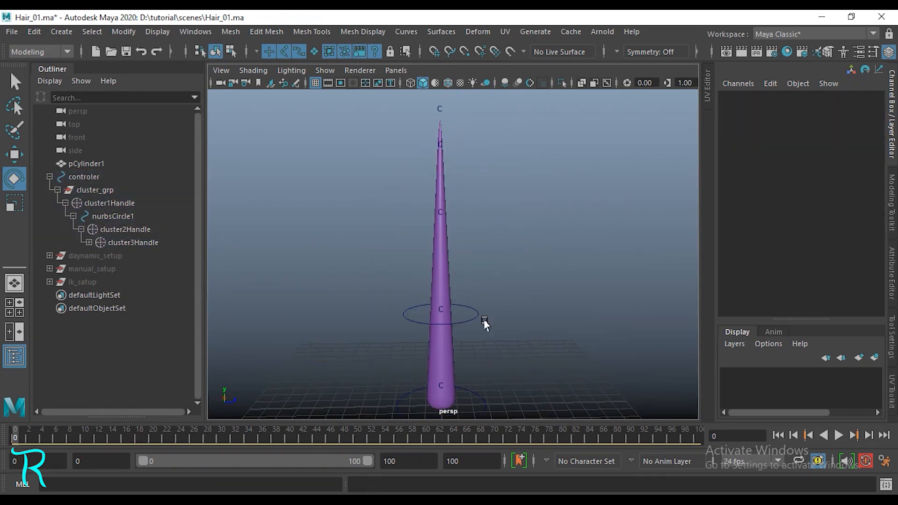
{"action": "left_click", "coordinate": [439, 310]}
{"action": "left_click_drag", "start_coordinate": [467, 103], "coordinate": [406, 226]}
{"action": "left_click_drag", "start_coordinate": [819, 107], "coordinate": [827, 202]}
{"action": "right_click", "coordinate": [825, 201]}
{"action": "left_click", "coordinate": [805, 242]}
Examine the channels of each cluster handle from the tip down to the base controler for remaining keys.
{"action": "scroll", "coordinate": [583, 287], "scroll_direction": "up", "scroll_amount": 3}
{"action": "middle_click_drag", "start_coordinate": [583, 287], "coordinate": [598, 321], "text": "alt"}
{"action": "key", "text": "e"}
{"action": "left_click_drag", "start_coordinate": [519, 218], "coordinate": [389, 245]}
{"action": "left_click_drag", "start_coordinate": [524, 121], "coordinate": [435, 146]}
{"action": "middle_click_drag", "start_coordinate": [571, 151], "coordinate": [569, 154], "text": "alt"}
{"action": "left_click_drag", "start_coordinate": [460, 221], "coordinate": [492, 240]}
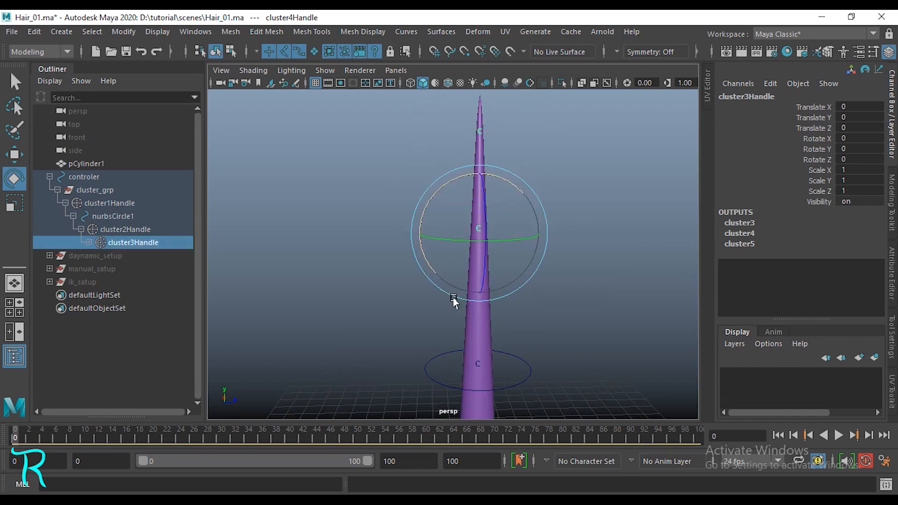
{"action": "left_click_drag", "start_coordinate": [457, 358], "coordinate": [488, 367]}
{"action": "middle_click_drag", "start_coordinate": [572, 319], "coordinate": [566, 219], "text": "alt"}
{"action": "scroll", "coordinate": [566, 222], "scroll_direction": "up", "scroll_amount": 2}
{"action": "left_click", "coordinate": [479, 269]}
{"action": "scroll", "coordinate": [596, 307], "scroll_direction": "up", "scroll_amount": 3}
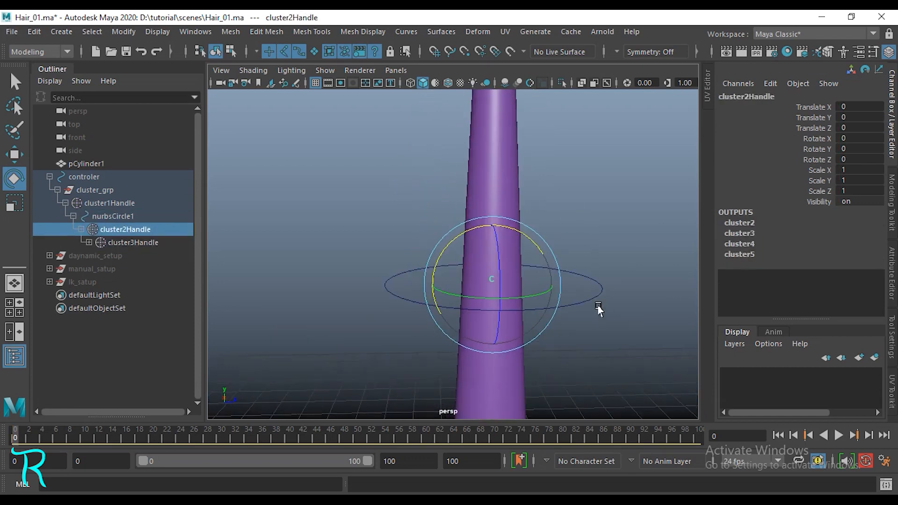
{"action": "middle_click_drag", "start_coordinate": [599, 307], "coordinate": [608, 89], "text": "alt"}
{"action": "left_click_drag", "start_coordinate": [476, 275], "coordinate": [519, 268]}
{"action": "scroll", "coordinate": [561, 267], "scroll_direction": "down", "scroll_amount": 2}
{"action": "left_click", "coordinate": [569, 300]}
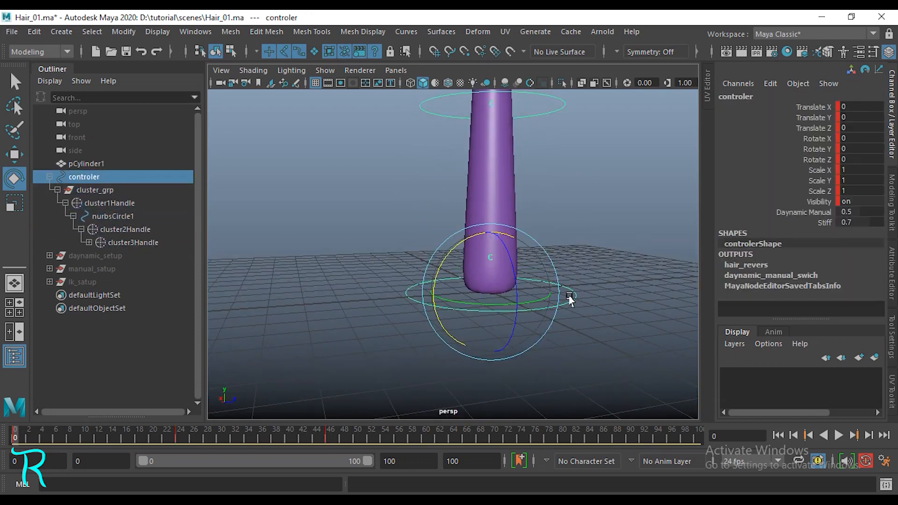
Try to duplicate nurbsCircle1 and move the copy up toward the third cluster.
{"action": "scroll", "coordinate": [569, 301], "scroll_direction": "down", "scroll_amount": 5}
{"action": "left_click", "coordinate": [546, 293]}
{"action": "left_click", "coordinate": [512, 286]}
{"action": "key", "text": "ctrl+d"}
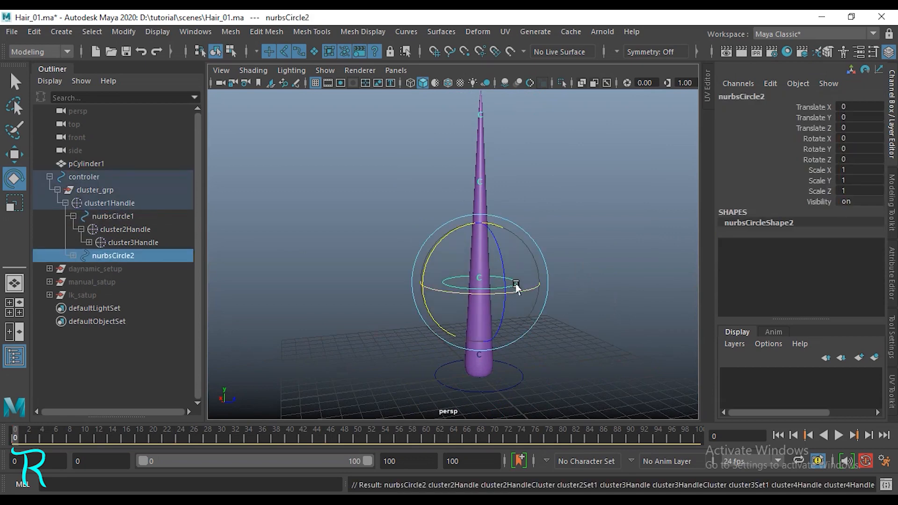
{"action": "key", "text": "w"}
{"action": "left_click_drag", "start_coordinate": [480, 217], "coordinate": [482, 151]}
{"action": "key", "text": "ctrl+z"}
{"action": "key", "text": "ctrl+z"}
{"action": "left_click", "coordinate": [538, 206]}
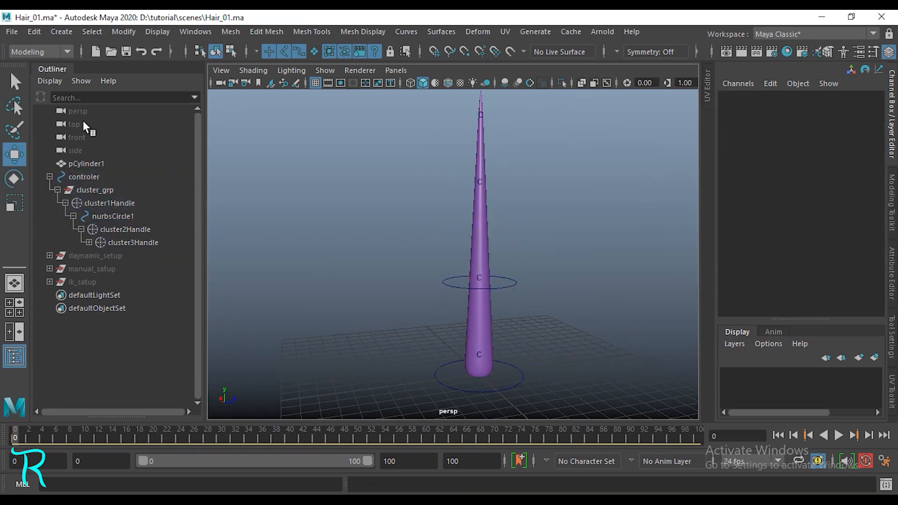
Create a NURBS circle at the base of the hair and scale it to 2.33 on all axes.
{"action": "left_click", "coordinate": [54, 31]}
{"action": "mouse_move", "coordinate": [106, 79]}
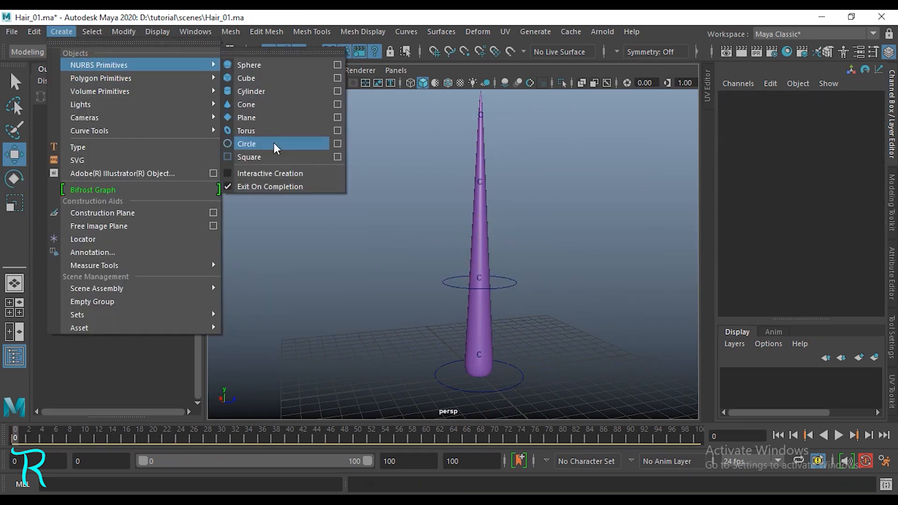
{"action": "left_click", "coordinate": [274, 144]}
{"action": "middle_click_drag", "start_coordinate": [373, 289], "coordinate": [433, 272]}
{"action": "key", "text": "w"}
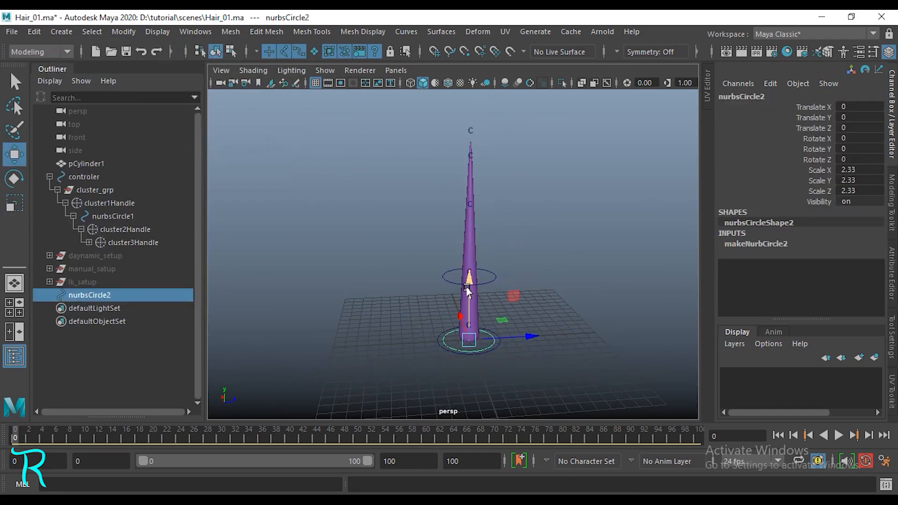
Move the new circle up to the third cluster, at Translate Y 12.054, aligning it in the front view.
{"action": "left_click_drag", "start_coordinate": [469, 283], "coordinate": [477, 141]}
{"action": "key", "text": "space"}
{"action": "left_click_drag", "start_coordinate": [381, 309], "coordinate": [378, 342]}
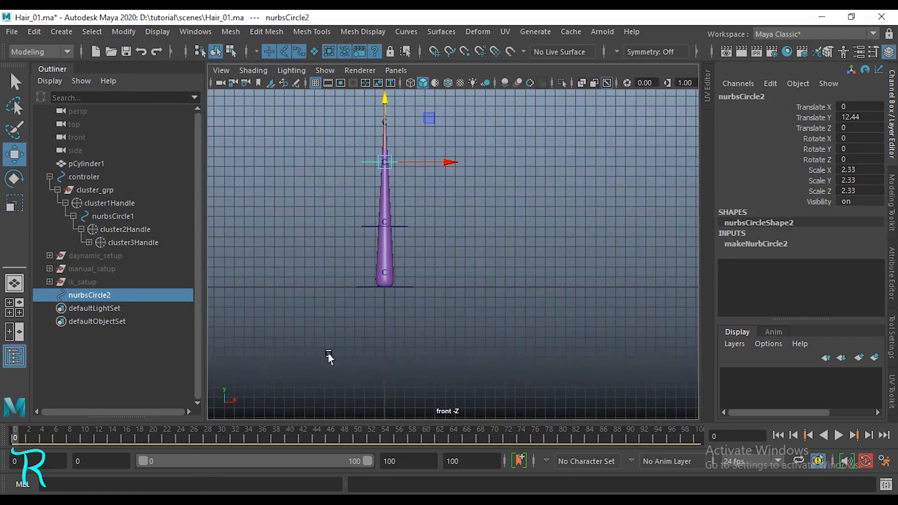
{"action": "key", "text": "f"}
{"action": "middle_click_drag", "start_coordinate": [427, 280], "coordinate": [417, 308]}
{"action": "scroll", "coordinate": [465, 355], "scroll_direction": "down", "scroll_amount": 8}
{"action": "middle_click_drag", "start_coordinate": [477, 365], "coordinate": [484, 273], "text": "alt"}
{"action": "scroll", "coordinate": [485, 299], "scroll_direction": "up", "scroll_amount": 2}
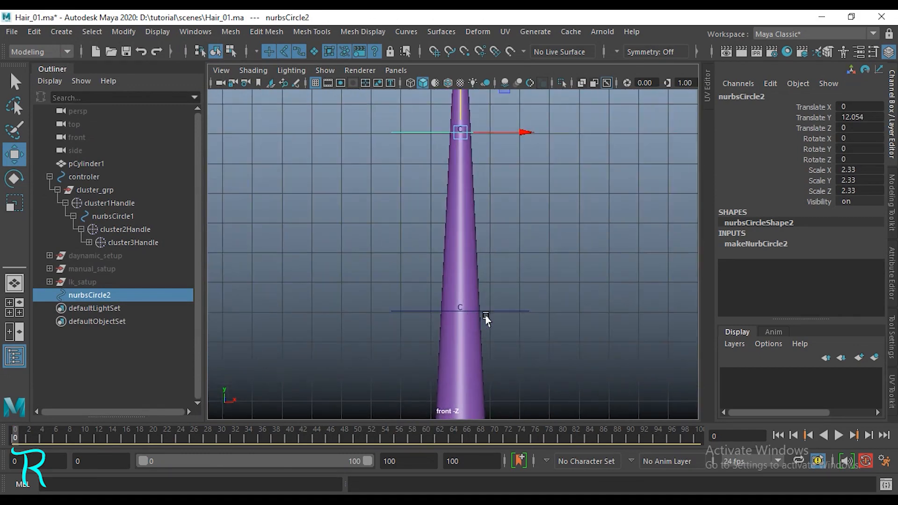
Duplicate the circle for the fourth and fifth clusters, shrinking the fourth-cluster copy to scale 1.794 at Translate Y 16.102 and the tip copy smaller.
{"action": "middle_click_drag", "start_coordinate": [549, 184], "coordinate": [551, 324], "text": "alt"}
{"action": "key", "text": "ctrl+d"}
{"action": "left_click_drag", "start_coordinate": [463, 213], "coordinate": [458, 92]}
{"action": "key", "text": "shift+d"}
{"action": "middle_click_drag", "start_coordinate": [549, 207], "coordinate": [560, 297], "text": "alt"}
{"action": "middle_click_drag", "start_coordinate": [532, 150], "coordinate": [529, 213]}
{"action": "key", "text": "r"}
{"action": "middle_click_drag", "start_coordinate": [573, 237], "coordinate": [537, 236]}
{"action": "left_click_drag", "start_coordinate": [537, 237], "coordinate": [580, 285]}
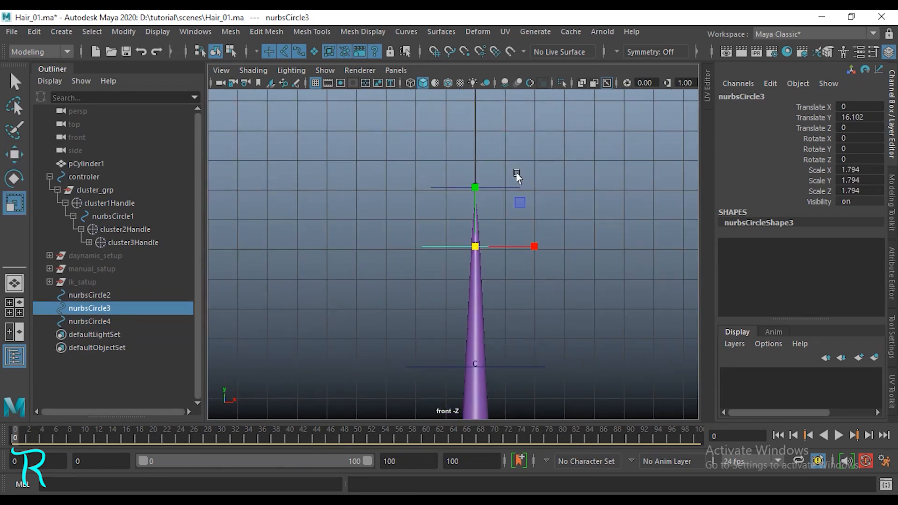
Freeze the transformations of nurbsCircle4, nurbsCircle3 and nurbsCircle2.
{"action": "left_click", "coordinate": [510, 188]}
{"action": "left_click", "coordinate": [123, 31]}
{"action": "left_click", "coordinate": [168, 88]}
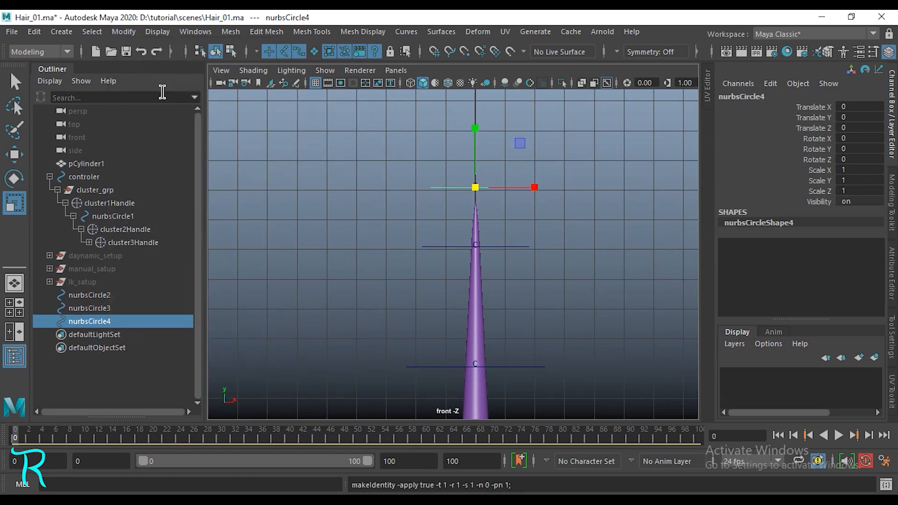
{"action": "left_click", "coordinate": [515, 246]}
{"action": "key", "text": "g"}
{"action": "left_click", "coordinate": [537, 367]}
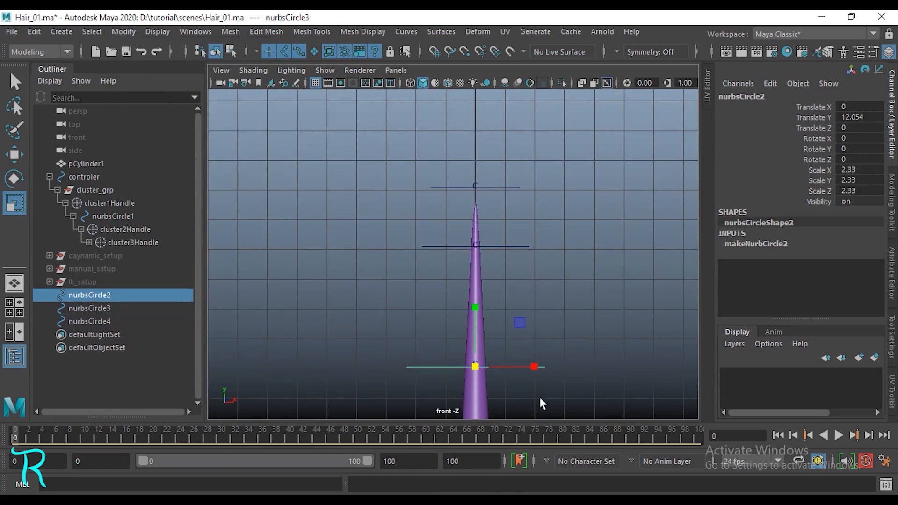
{"action": "key", "text": "g"}
Select the three upper circles in the perspective view and delete their construction history.
{"action": "key", "text": "space"}
{"action": "key", "text": "space"}
{"action": "left_click_drag", "start_coordinate": [485, 178], "coordinate": [503, 283], "text": "alt"}
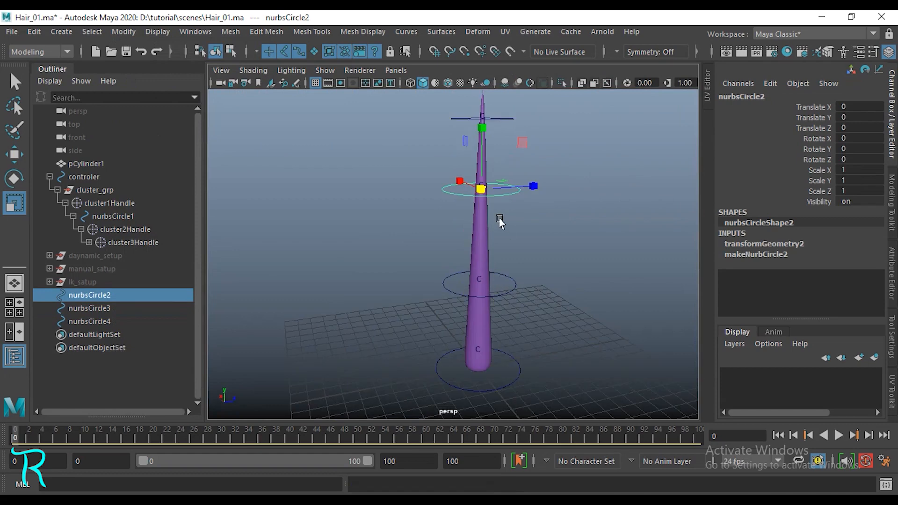
{"action": "middle_click_drag", "start_coordinate": [501, 221], "coordinate": [485, 271], "text": "alt"}
{"action": "left_click", "coordinate": [459, 144], "text": "shift"}
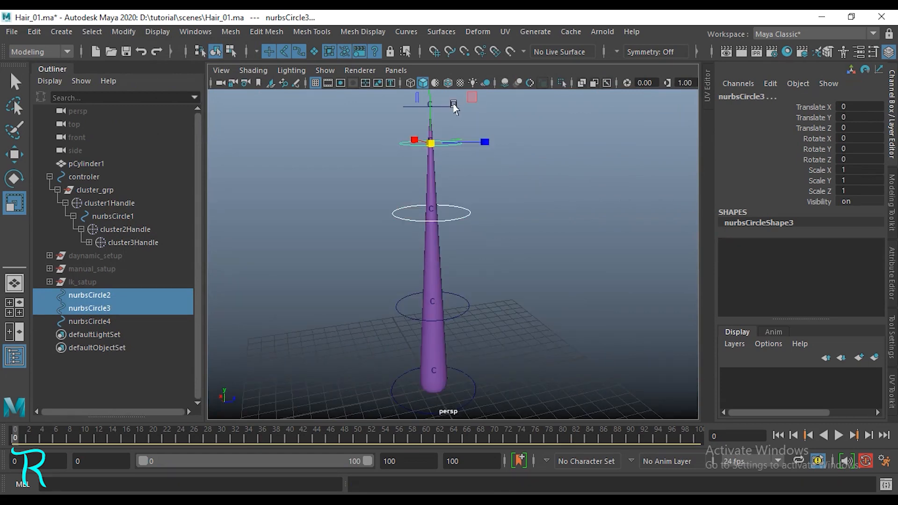
{"action": "left_click", "coordinate": [453, 106], "text": "shift"}
{"action": "left_click", "coordinate": [34, 31]}
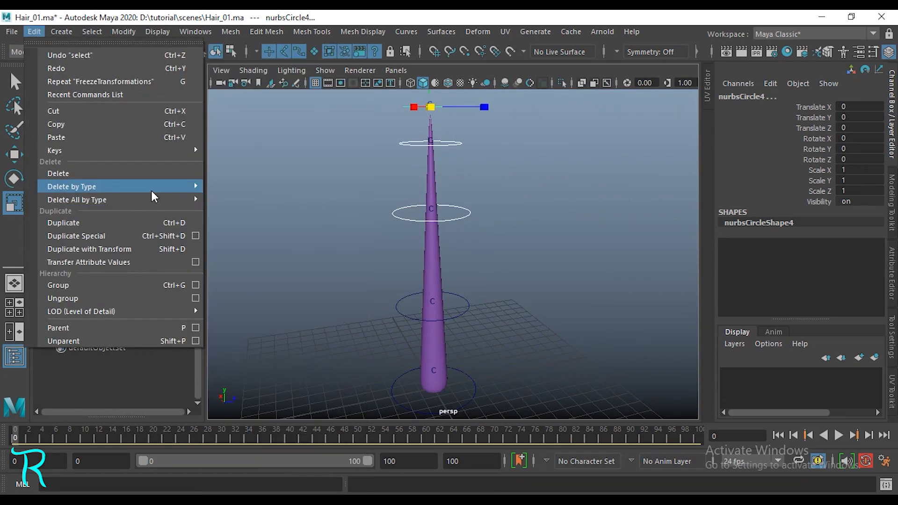
{"action": "mouse_move", "coordinate": [152, 192]}
{"action": "left_click", "coordinate": [253, 184]}
{"action": "left_click_drag", "start_coordinate": [631, 236], "coordinate": [592, 248], "text": "alt"}
{"action": "right_click_drag", "start_coordinate": [592, 248], "coordinate": [556, 249], "text": "alt"}
{"action": "left_click", "coordinate": [557, 250]}
Rename the base control curve controler as controler_01.
{"action": "right_click_drag", "start_coordinate": [384, 260], "coordinate": [453, 260], "text": "alt"}
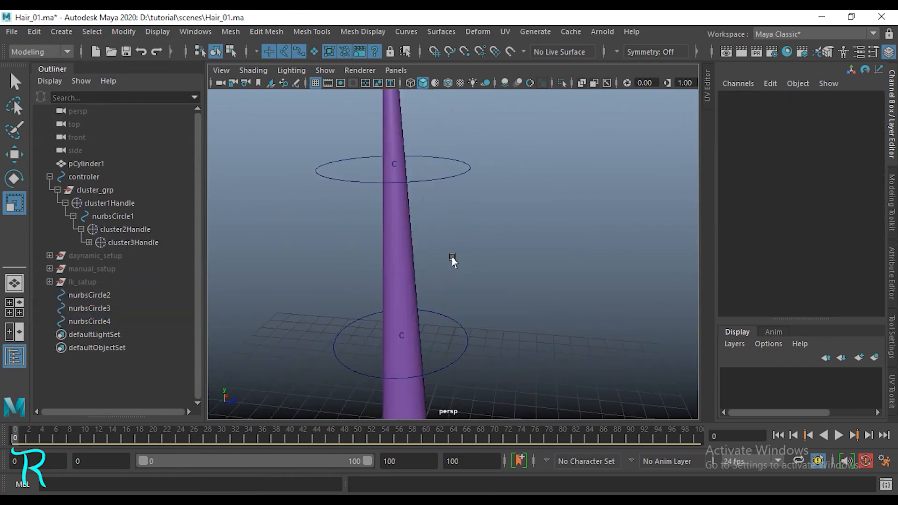
{"action": "left_click_drag", "start_coordinate": [453, 261], "coordinate": [472, 248], "text": "alt"}
{"action": "left_click", "coordinate": [93, 294]}
{"action": "left_click", "coordinate": [85, 320], "text": "shift"}
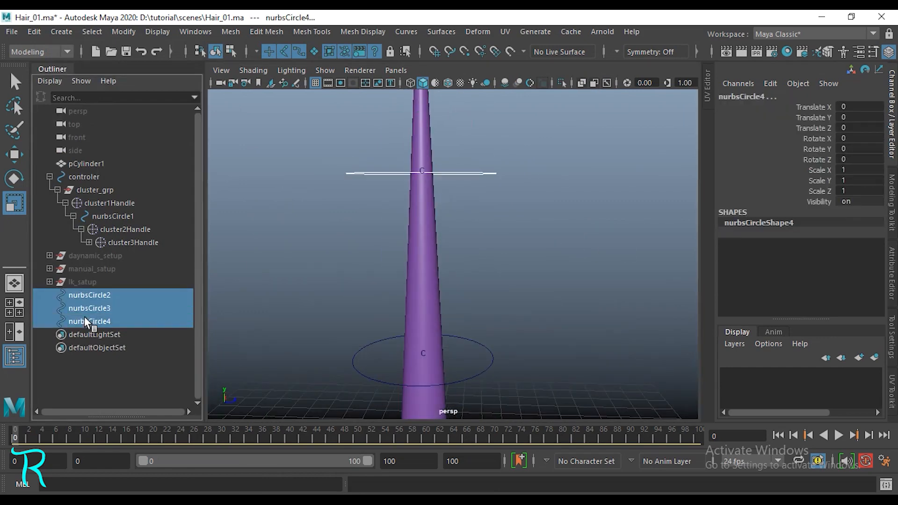
{"action": "left_click", "coordinate": [105, 217]}
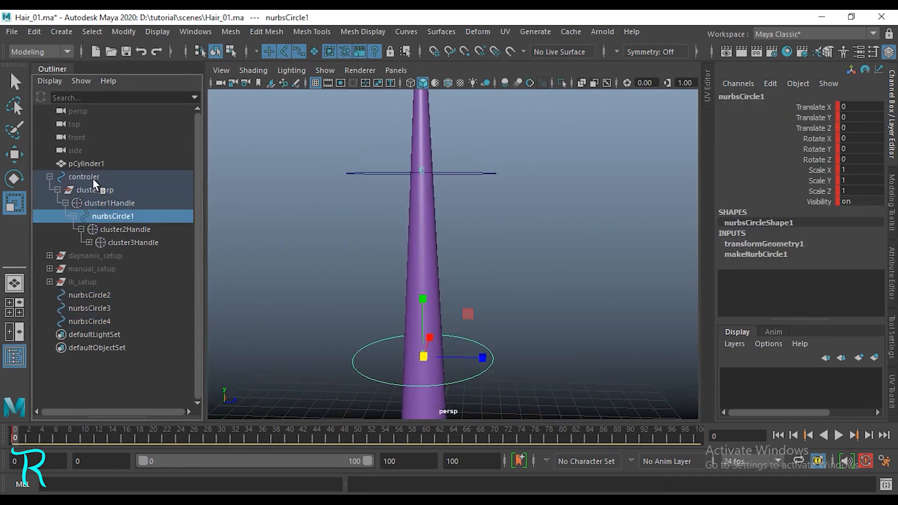
{"action": "double_click", "coordinate": [113, 176]}
{"action": "left_click", "coordinate": [116, 177]}
{"action": "type", "text": "_01"}
{"action": "key", "text": "Return"}
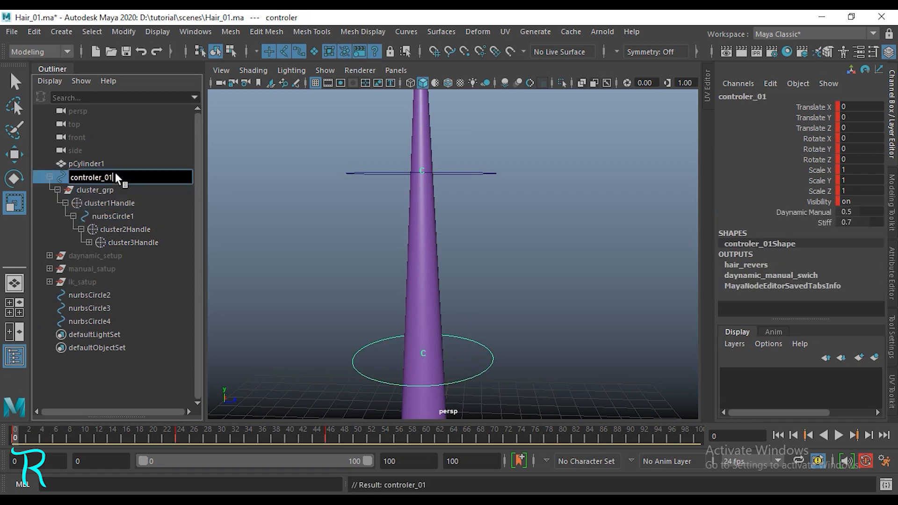
Rename nurbsCircle1 as controler_02 and nurbsCircle2 as controler_03.
{"action": "double_click", "coordinate": [115, 176]}
{"action": "key", "text": "ctrl+c"}
{"action": "double_click", "coordinate": [104, 215]}
{"action": "key", "text": "ctrl+v"}
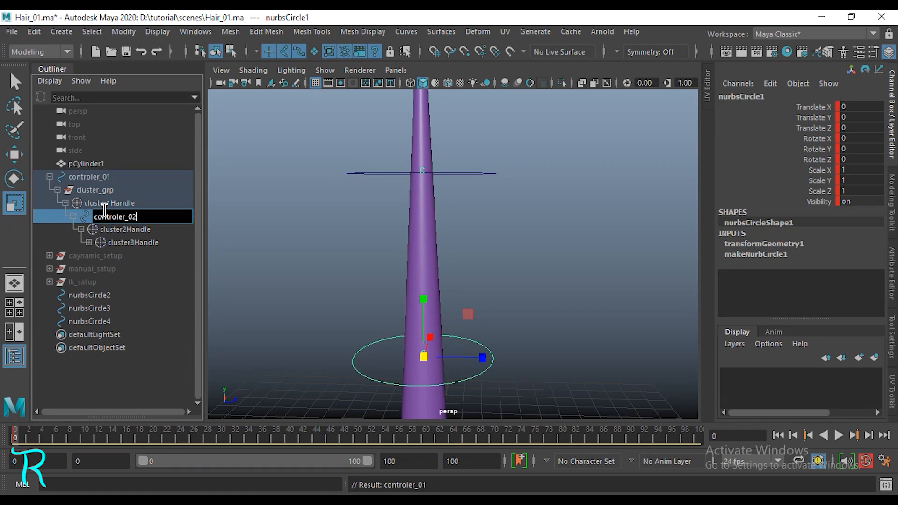
{"action": "key", "text": "Return"}
{"action": "left_click", "coordinate": [96, 294]}
{"action": "double_click", "coordinate": [96, 295]}
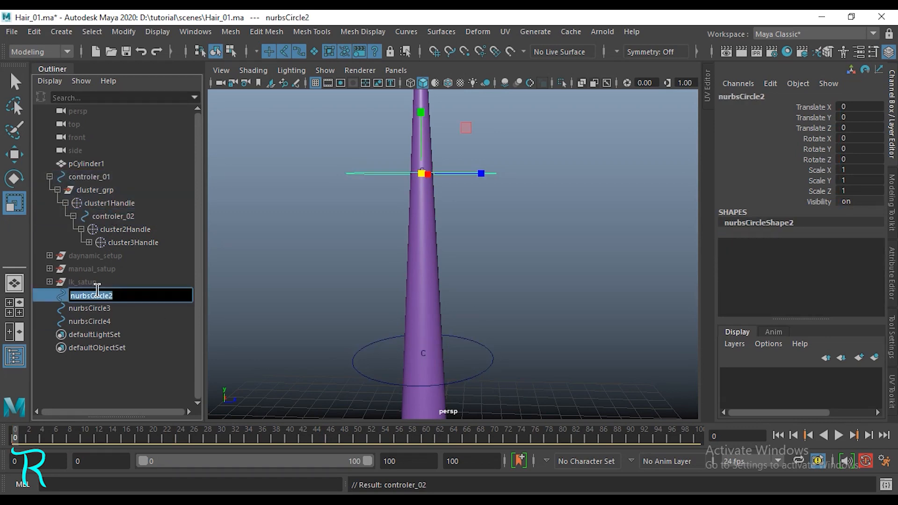
{"action": "key", "text": "ctrl+v"}
{"action": "key", "text": "Return"}
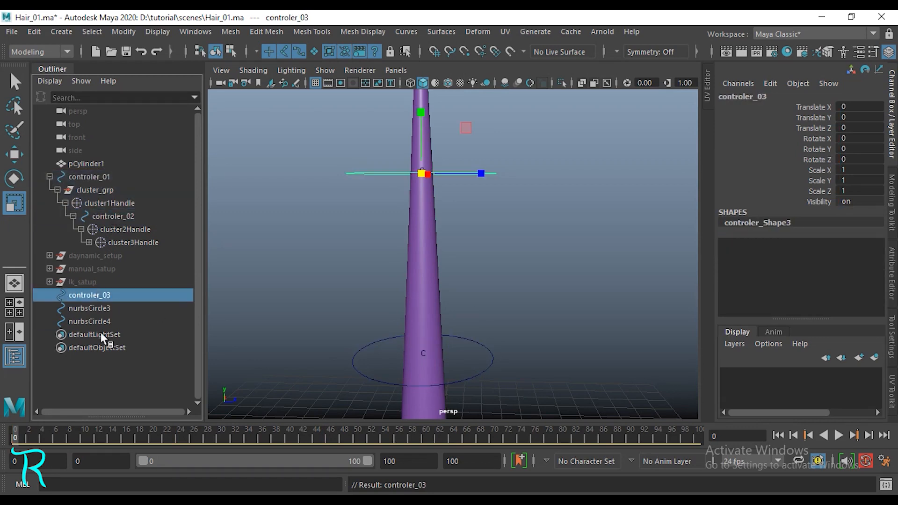
Rename nurbsCircle3 as controler_04 and nurbsCircle4 as controler_05.
{"action": "double_click", "coordinate": [97, 308]}
{"action": "key", "text": "ctrl+v"}
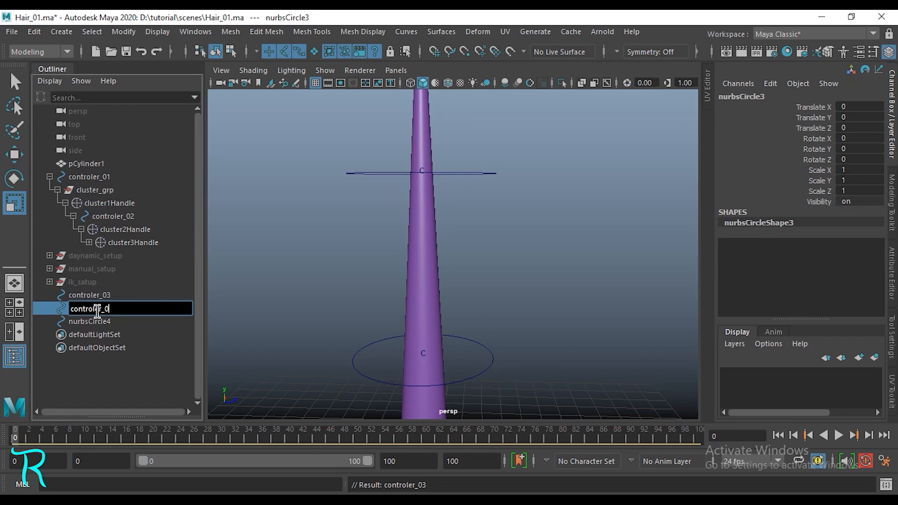
{"action": "type", "text": "4"}
{"action": "key", "text": "Return"}
{"action": "double_click", "coordinate": [97, 321]}
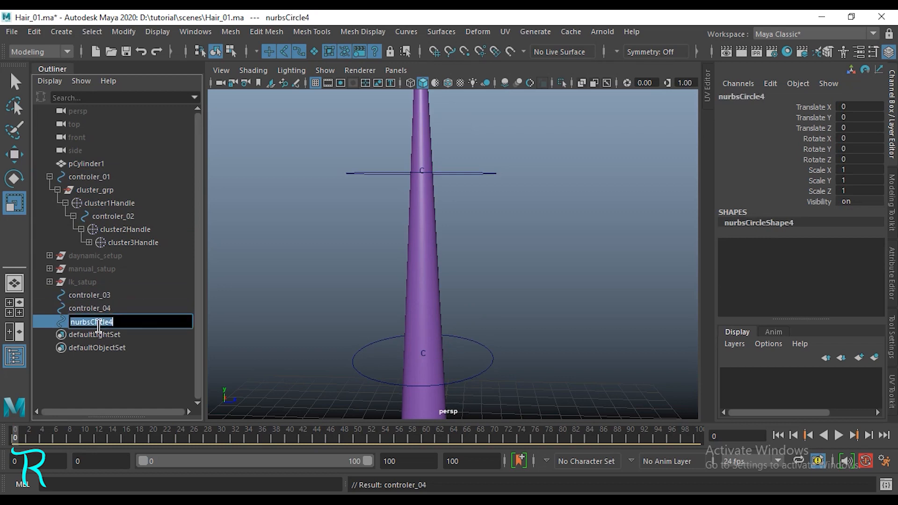
{"action": "key", "text": "ctrl+v"}
{"action": "type", "text": "5"}
{"action": "key", "text": "Return"}
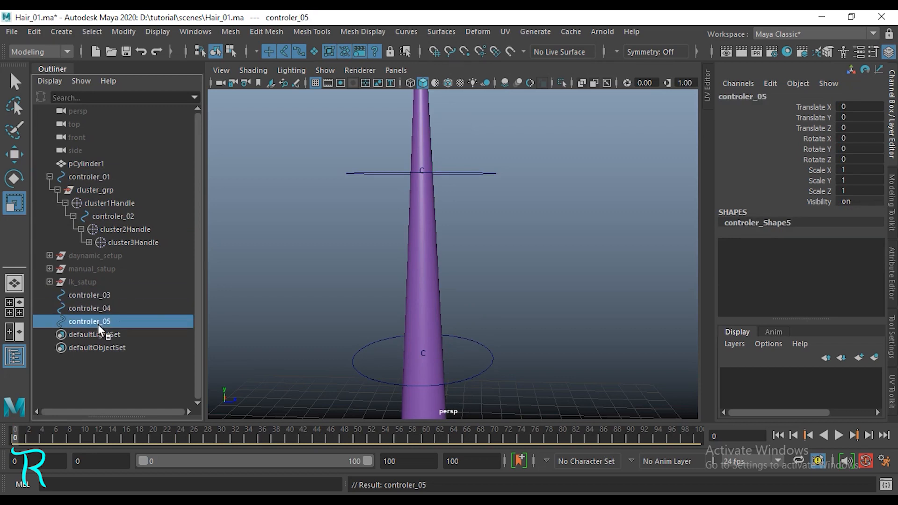
Parent controler_03, controler_04 and controler_05 under cluster2Handle.
{"action": "left_click", "coordinate": [86, 296], "text": "shift"}
{"action": "left_click_drag", "start_coordinate": [91, 295], "coordinate": [119, 230]}
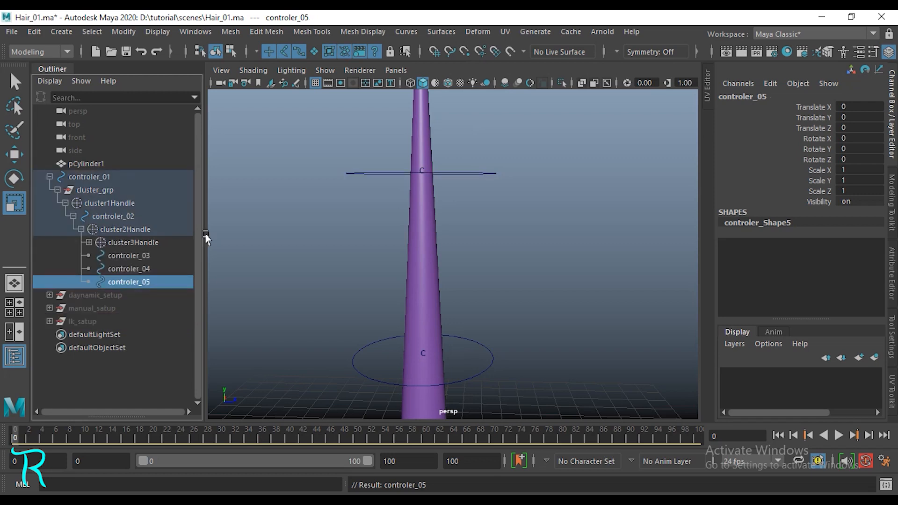
{"action": "key", "text": "a"}
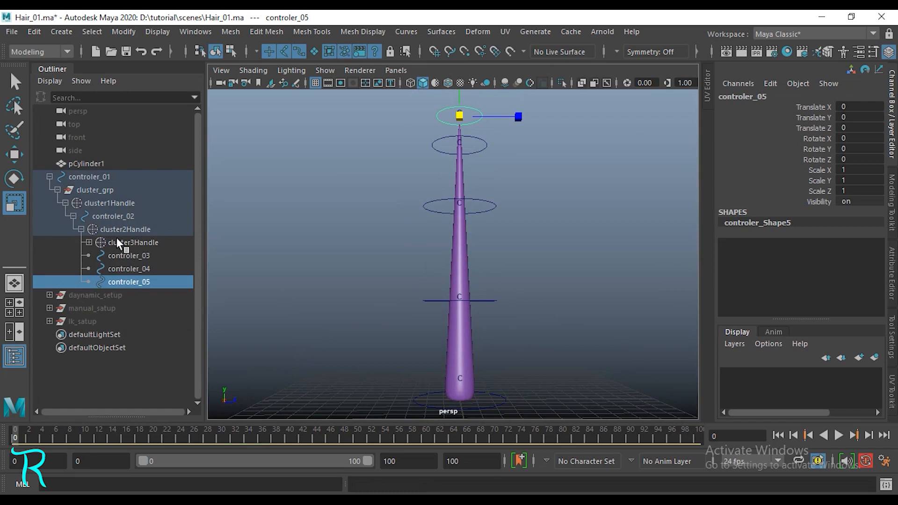
Parent cluster3Handle under controler_03 so that this control drives the third cluster.
{"action": "left_click", "coordinate": [118, 239]}
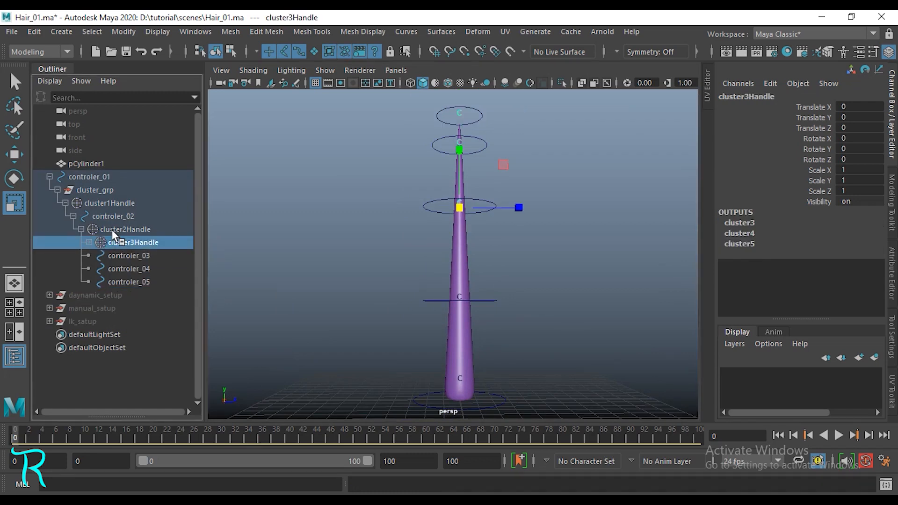
{"action": "left_click", "coordinate": [116, 229]}
{"action": "left_click", "coordinate": [120, 254]}
{"action": "mouse_move", "coordinate": [120, 255]}
{"action": "left_mouse_down"}
{"action": "mouse_move", "coordinate": [131, 237]}
{"action": "mouse_move", "coordinate": [126, 255]}
{"action": "mouse_move", "coordinate": [131, 241]}
{"action": "mouse_move", "coordinate": [123, 243]}
{"action": "left_mouse_up"}
{"action": "left_click", "coordinate": [89, 241]}
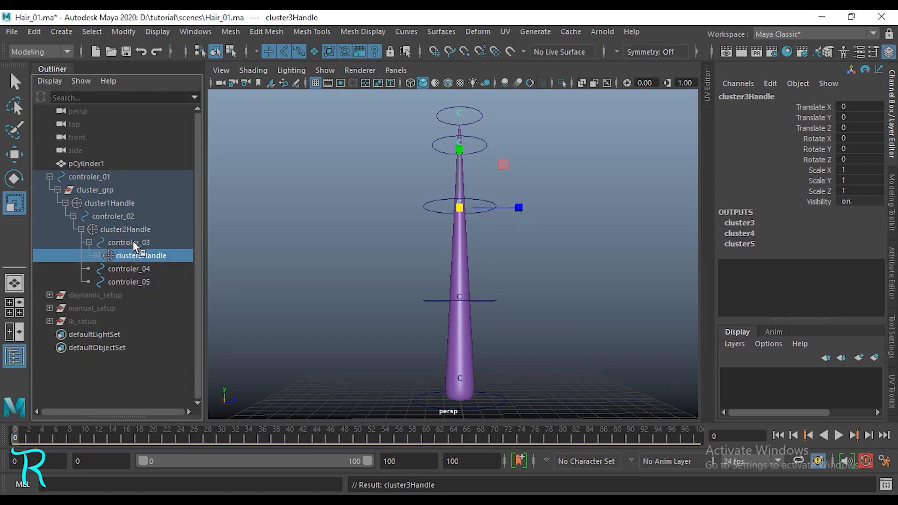
Parent controler_04 under cluster3Handle and cluster4Handle under controler_04.
{"action": "left_click", "coordinate": [97, 255]}
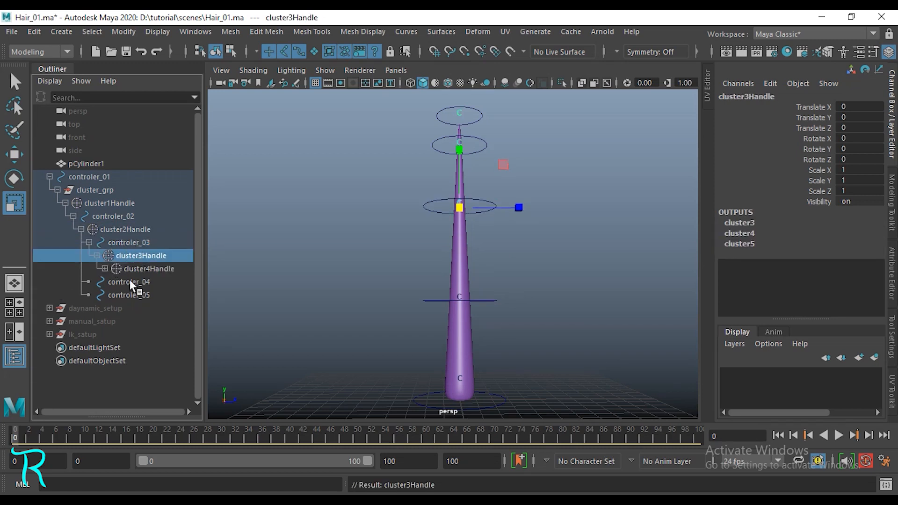
{"action": "left_click", "coordinate": [130, 282]}
{"action": "mouse_move", "coordinate": [130, 280]}
{"action": "left_mouse_down"}
{"action": "mouse_move", "coordinate": [139, 262]}
{"action": "mouse_move", "coordinate": [130, 264]}
{"action": "mouse_move", "coordinate": [141, 268]}
{"action": "left_mouse_up"}
{"action": "left_click", "coordinate": [98, 265]}
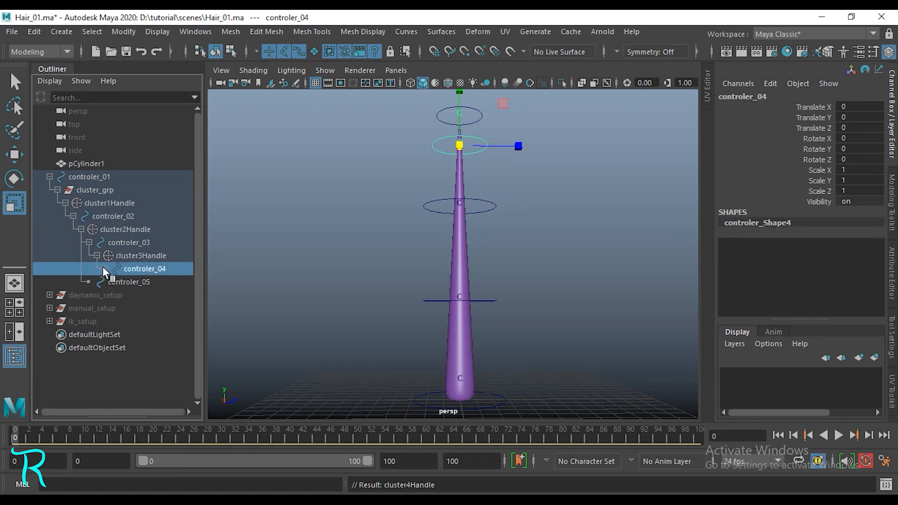
{"action": "left_click", "coordinate": [104, 270]}
Parent controler_05 under cluster4Handle and cluster5Handle under controler_05, and collapse the cluster_grp hierarchy.
{"action": "left_click", "coordinate": [127, 294]}
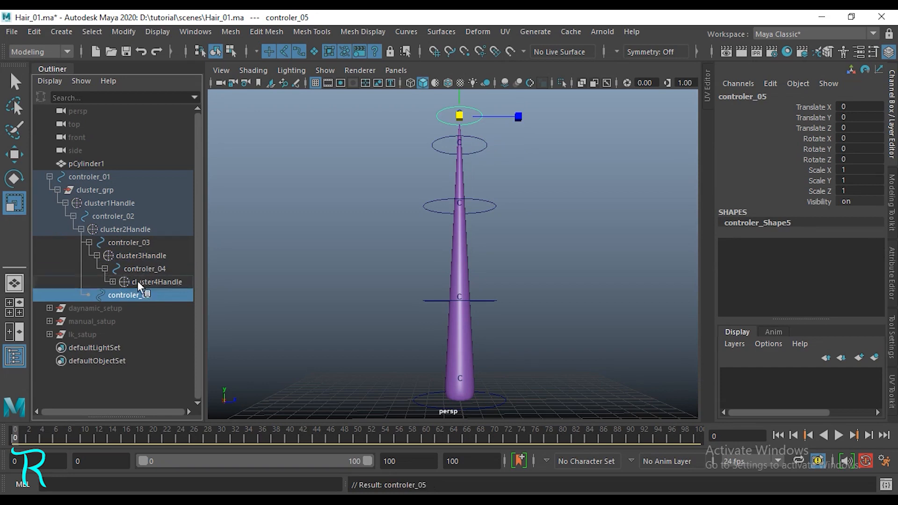
{"action": "left_click_drag", "start_coordinate": [137, 284], "coordinate": [151, 307]}
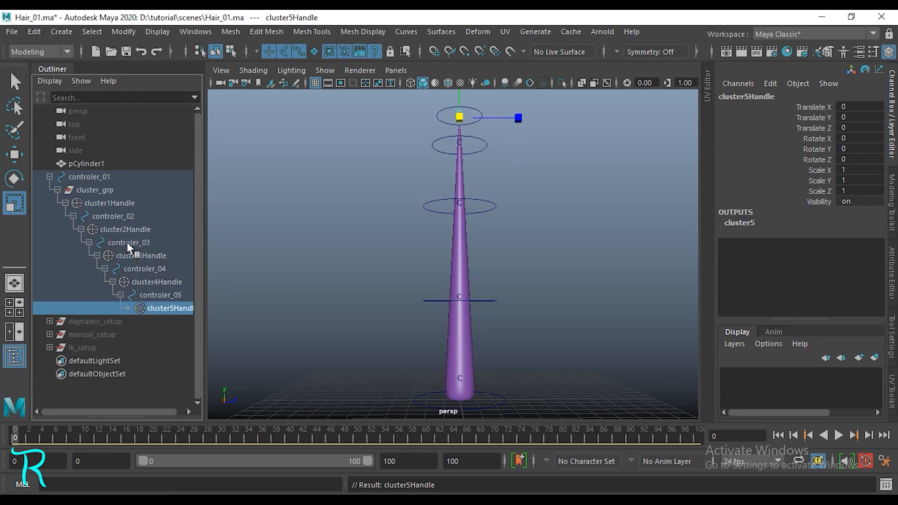
{"action": "left_click", "coordinate": [57, 190]}
Hide deformers in the perspective view so only the mesh and control circles are displayed.
{"action": "scroll", "coordinate": [463, 256], "scroll_direction": "down", "scroll_amount": 3}
{"action": "left_click_drag", "start_coordinate": [463, 256], "coordinate": [508, 264], "text": "alt"}
{"action": "left_click", "coordinate": [476, 221]}
{"action": "key", "text": "w"}
{"action": "scroll", "coordinate": [491, 248], "scroll_direction": "down", "scroll_amount": 3}
{"action": "key", "text": "e"}
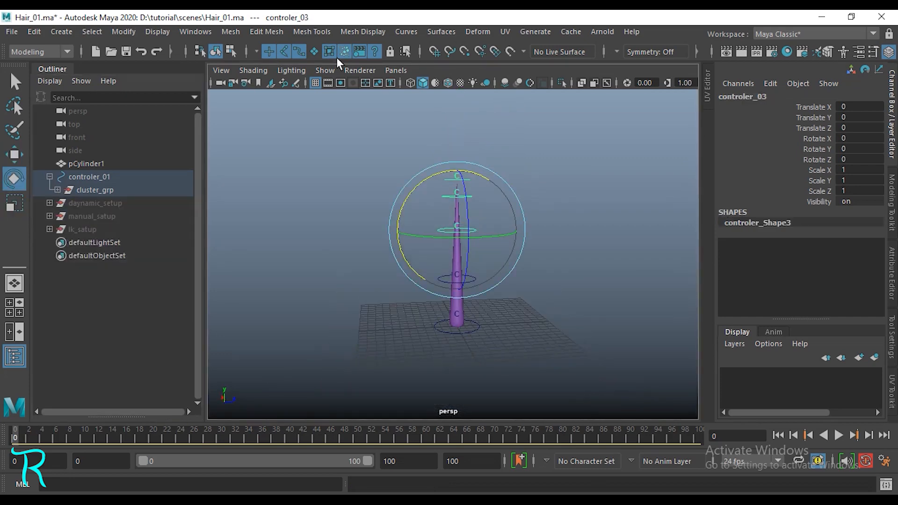
{"action": "left_click", "coordinate": [327, 70]}
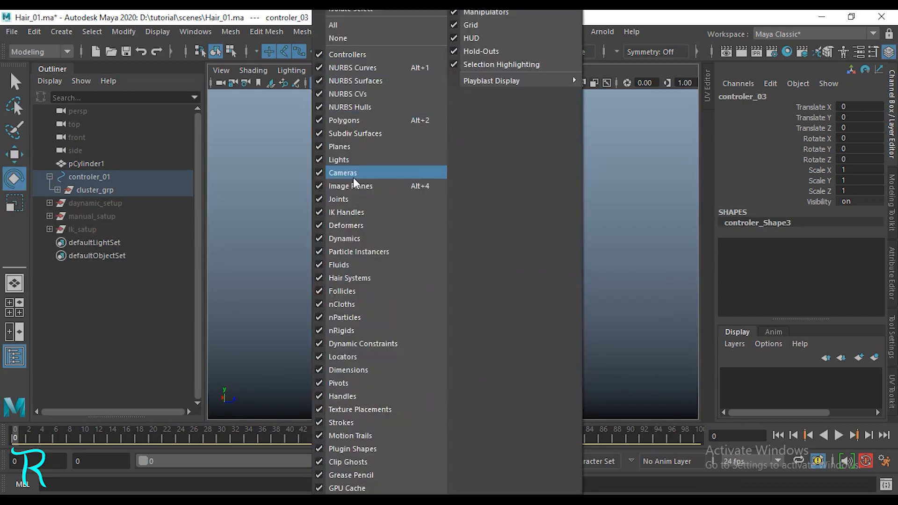
{"action": "left_click", "coordinate": [332, 225]}
{"action": "left_click", "coordinate": [582, 265]}
Try rotating controler_02 to bend the hair mesh, undo the rotation and clear the selection.
{"action": "scroll", "coordinate": [564, 334], "scroll_direction": "up", "scroll_amount": 3}
{"action": "scroll", "coordinate": [561, 332], "scroll_direction": "down", "scroll_amount": 3}
{"action": "left_click_drag", "start_coordinate": [515, 318], "coordinate": [481, 326], "text": "alt"}
{"action": "scroll", "coordinate": [477, 316], "scroll_direction": "up", "scroll_amount": 3}
{"action": "left_click_drag", "start_coordinate": [464, 291], "coordinate": [461, 292]}
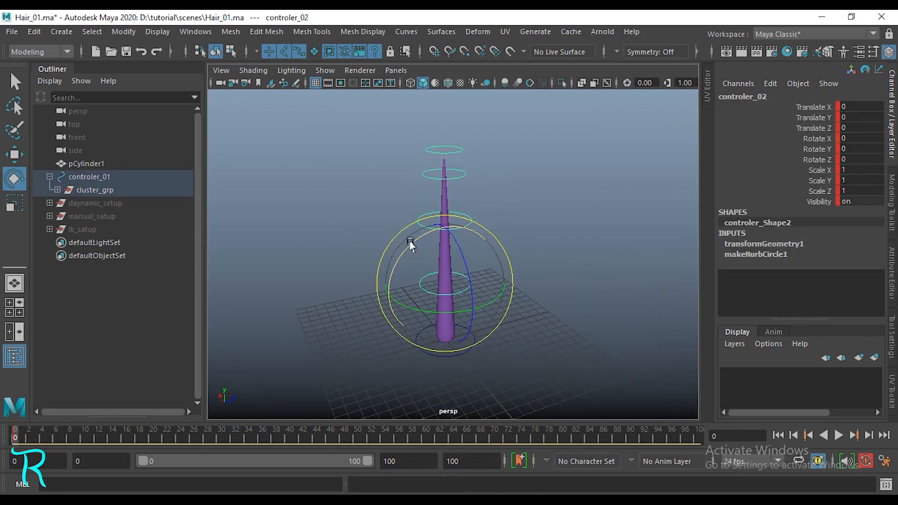
{"action": "left_click_drag", "start_coordinate": [409, 240], "coordinate": [434, 225]}
{"action": "key", "text": "ctrl+z"}
{"action": "left_click", "coordinate": [474, 349]}
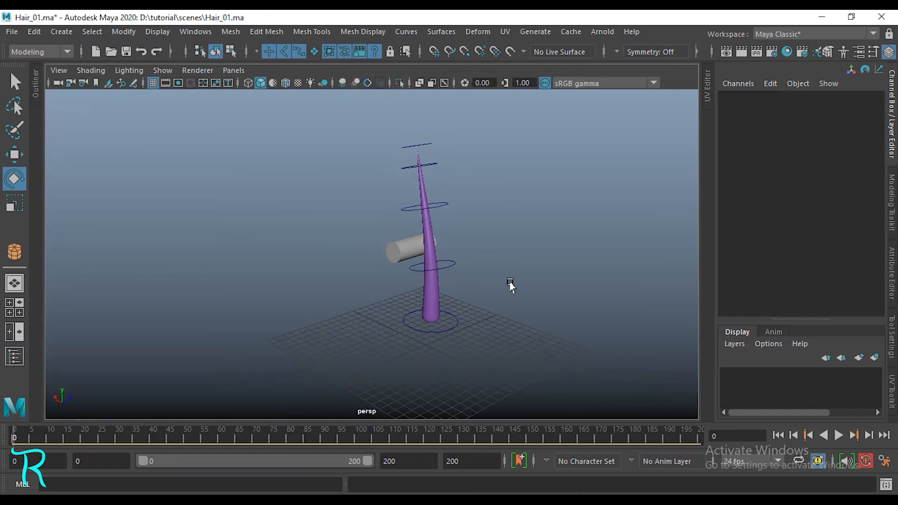
Play back the animated hair rig with the cylinder collider in the perspective view and stop the playback.
{"action": "left_click_drag", "start_coordinate": [510, 283], "coordinate": [504, 275], "text": "alt"}
{"action": "middle_click_drag", "start_coordinate": [505, 275], "coordinate": [490, 288], "text": "alt"}
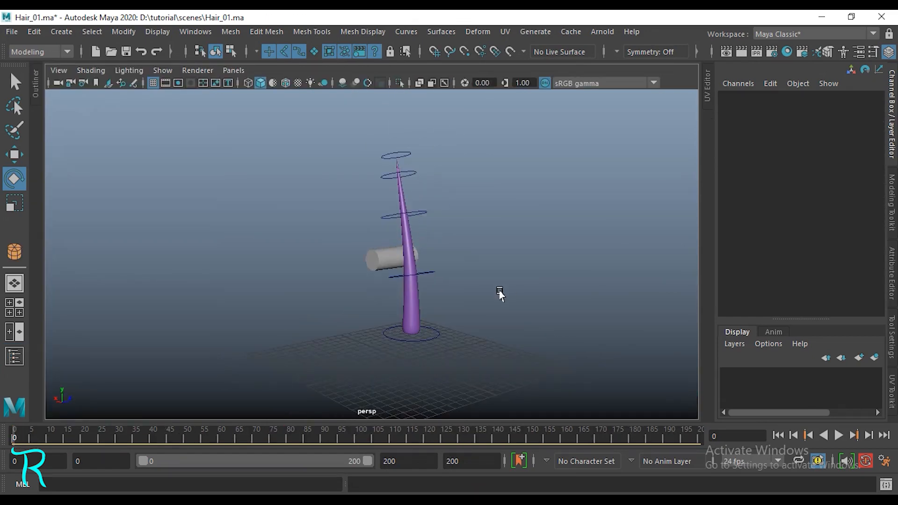
{"action": "left_click_drag", "start_coordinate": [499, 294], "coordinate": [484, 304], "text": "alt"}
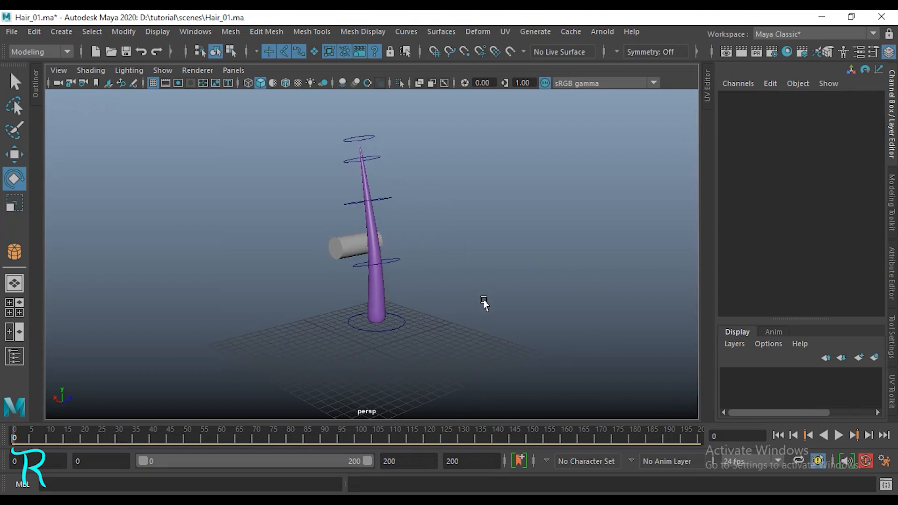
{"action": "key", "text": "alt+v"}
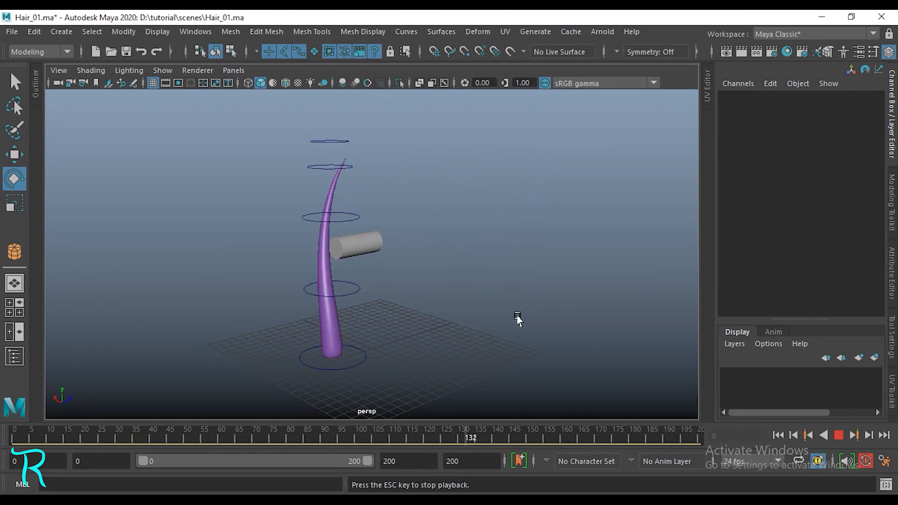
{"action": "key", "text": "Escape"}
Select controler_01, scrub to frame 116, play to check its Daynamic Manual and Stiff animation, and return to frame 0.
{"action": "left_click", "coordinate": [363, 362]}
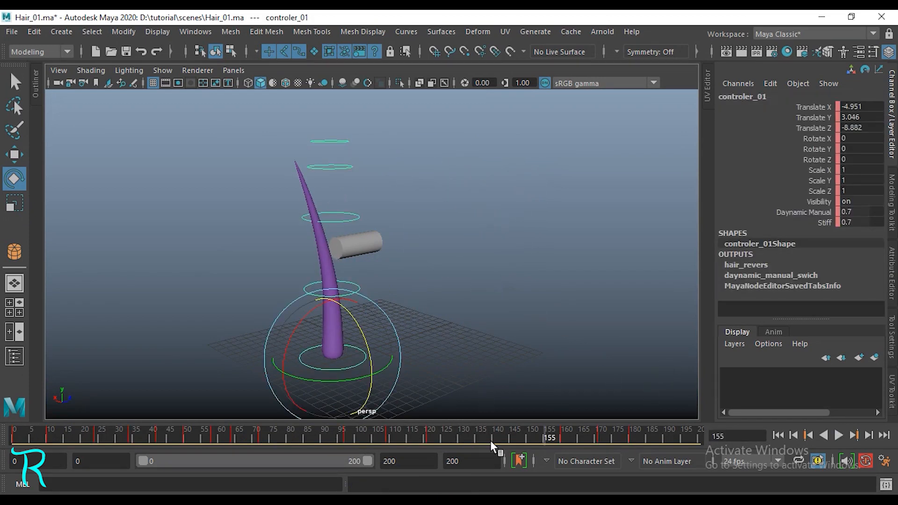
{"action": "left_click_drag", "start_coordinate": [491, 441], "coordinate": [414, 436]}
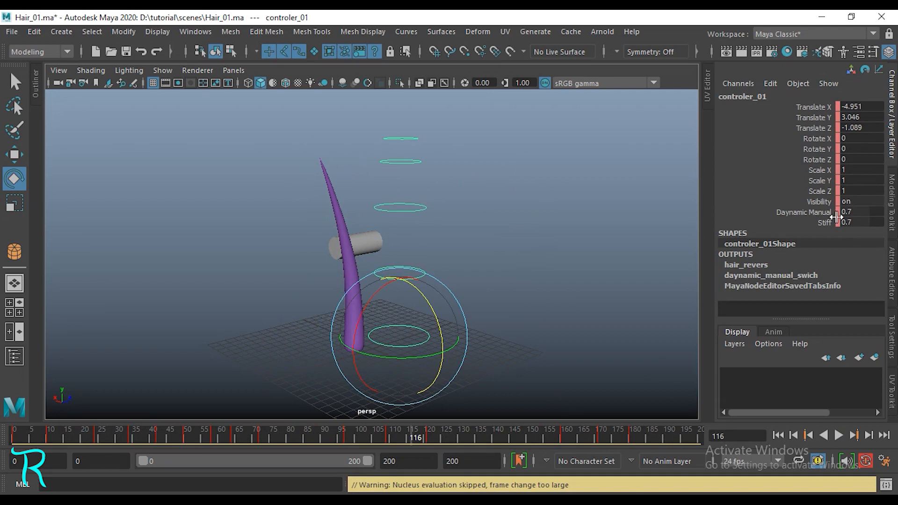
{"action": "key", "text": "alt+v"}
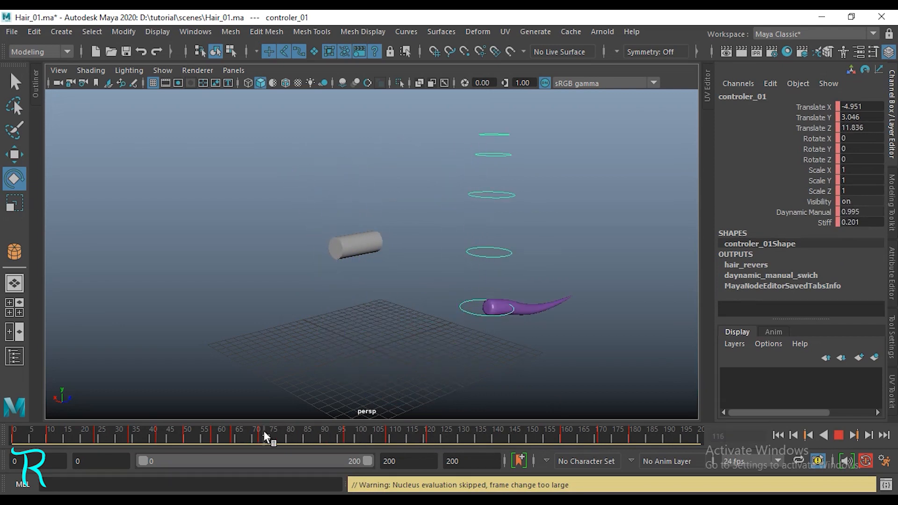
{"action": "left_click_drag", "start_coordinate": [262, 430], "coordinate": [14, 429]}
{"action": "key", "text": "alt+v"}
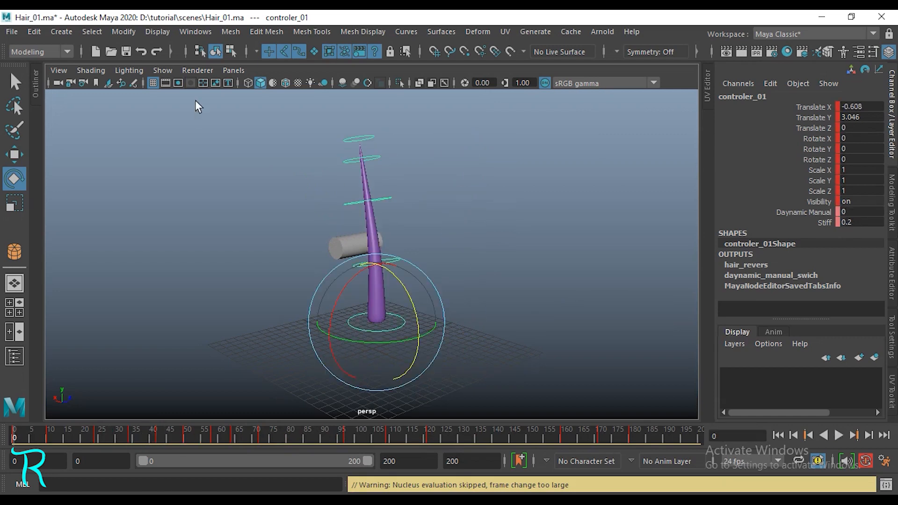
Hide NURBS curves in the perspective view and play the hair animation from frame 0 without the controls.
{"action": "left_click", "coordinate": [151, 67]}
{"action": "left_click", "coordinate": [218, 65]}
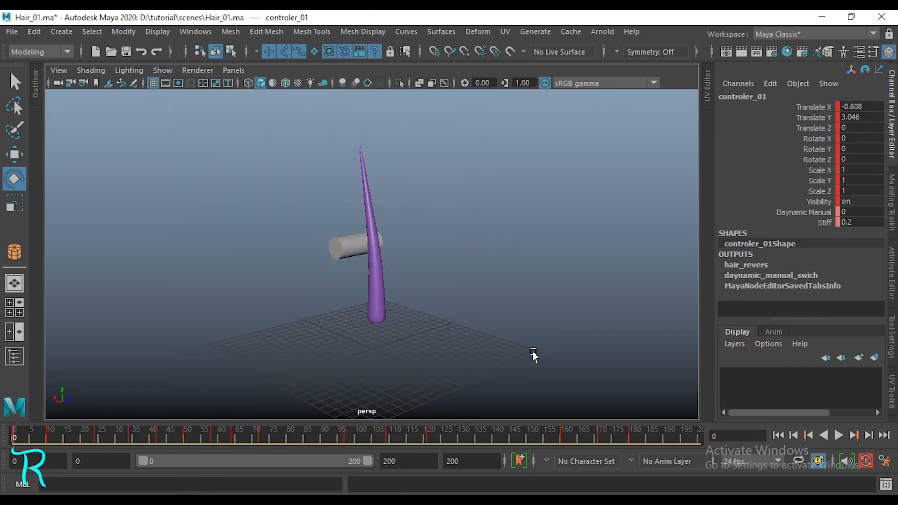
{"action": "left_click", "coordinate": [493, 365]}
{"action": "key", "text": "alt+v"}
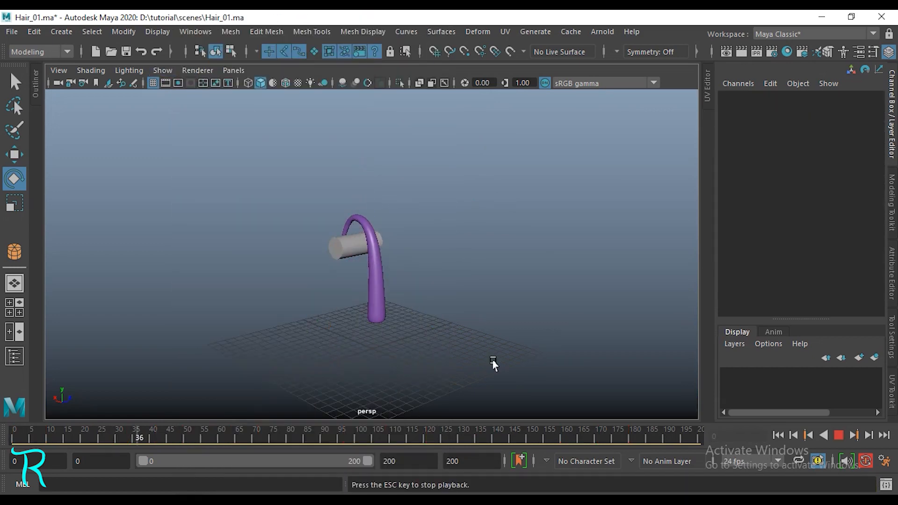
{"action": "left_click_drag", "start_coordinate": [519, 309], "coordinate": [451, 301], "text": "alt"}
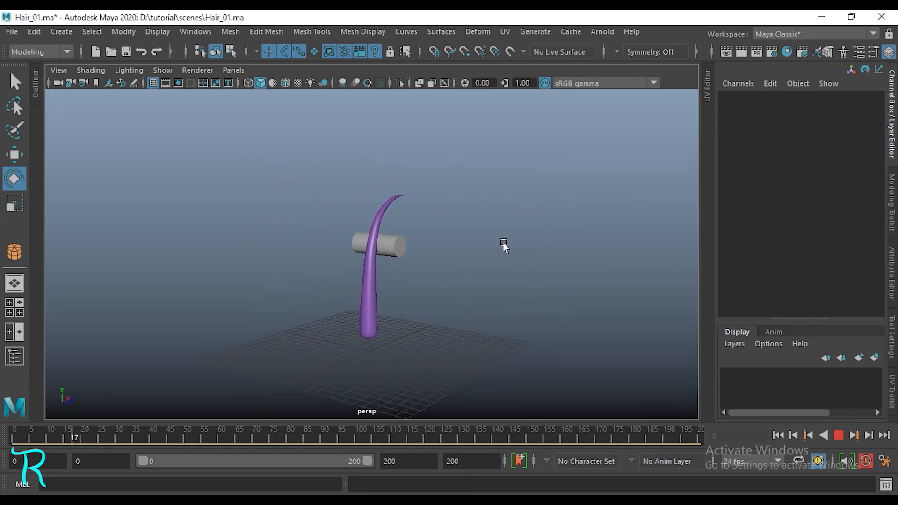
Show NURBS curves again in the perspective view, inspect controler_01 at frame 32 and resume playback with nothing selected.
{"action": "left_click", "coordinate": [165, 70]}
{"action": "left_click", "coordinate": [220, 105]}
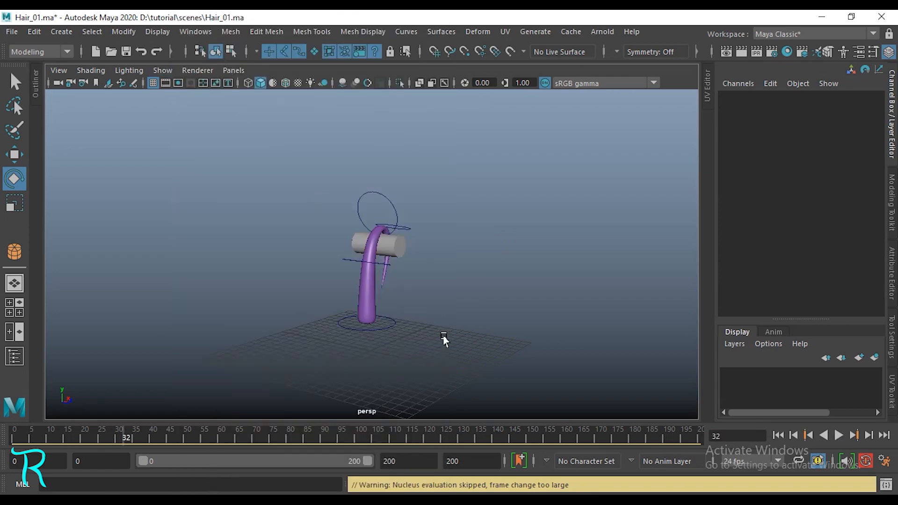
{"action": "left_click", "coordinate": [399, 324]}
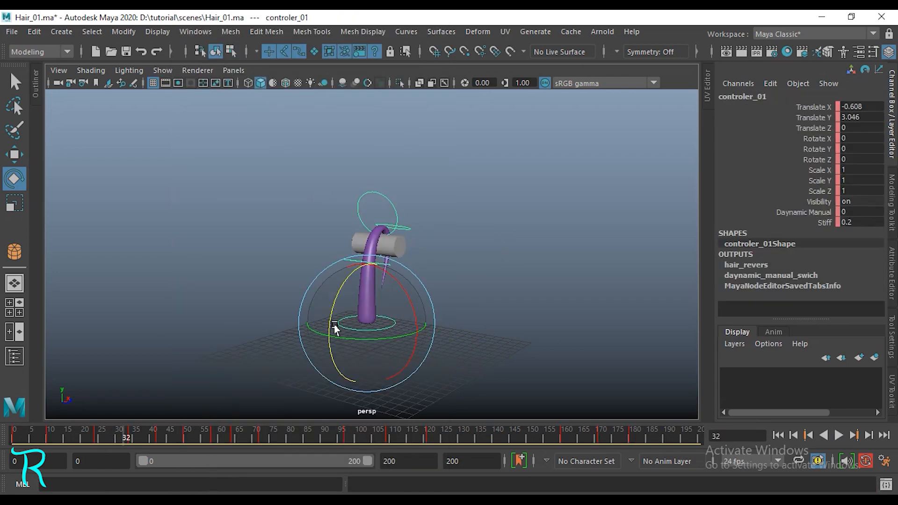
{"action": "left_click", "coordinate": [572, 354]}
{"action": "key", "text": "alt+v"}
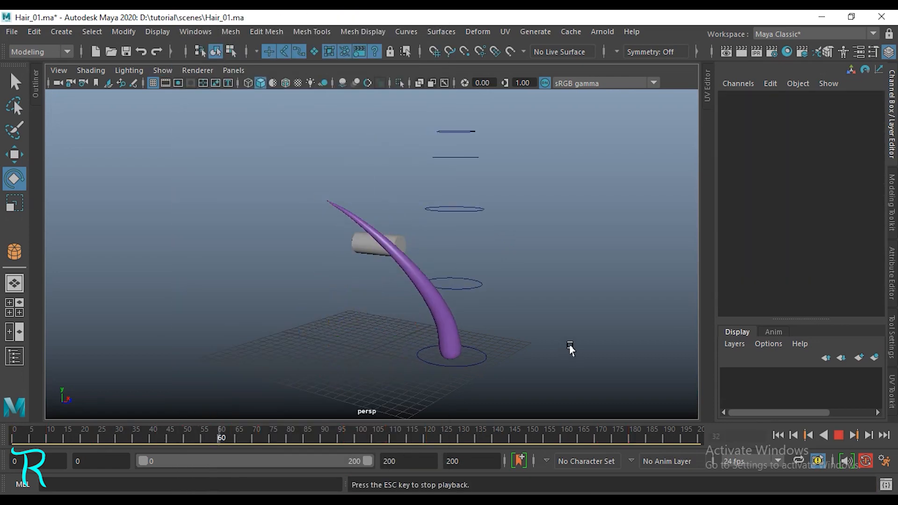